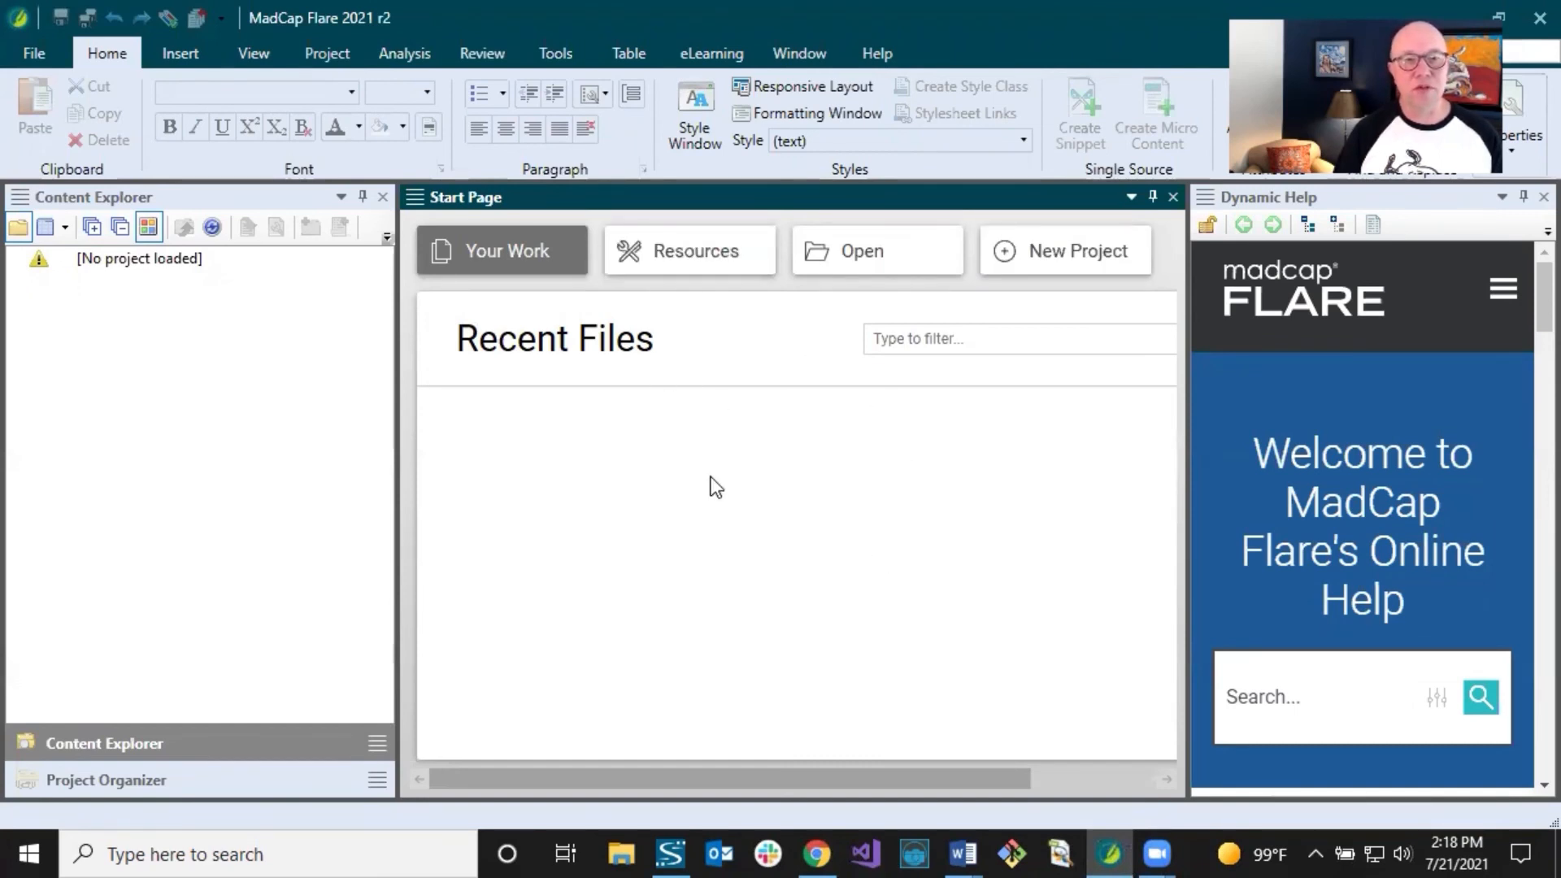
- Bring up the Dynamic Help topics for the Content Explorer, Start Page and Project Organizer
click(153, 196)
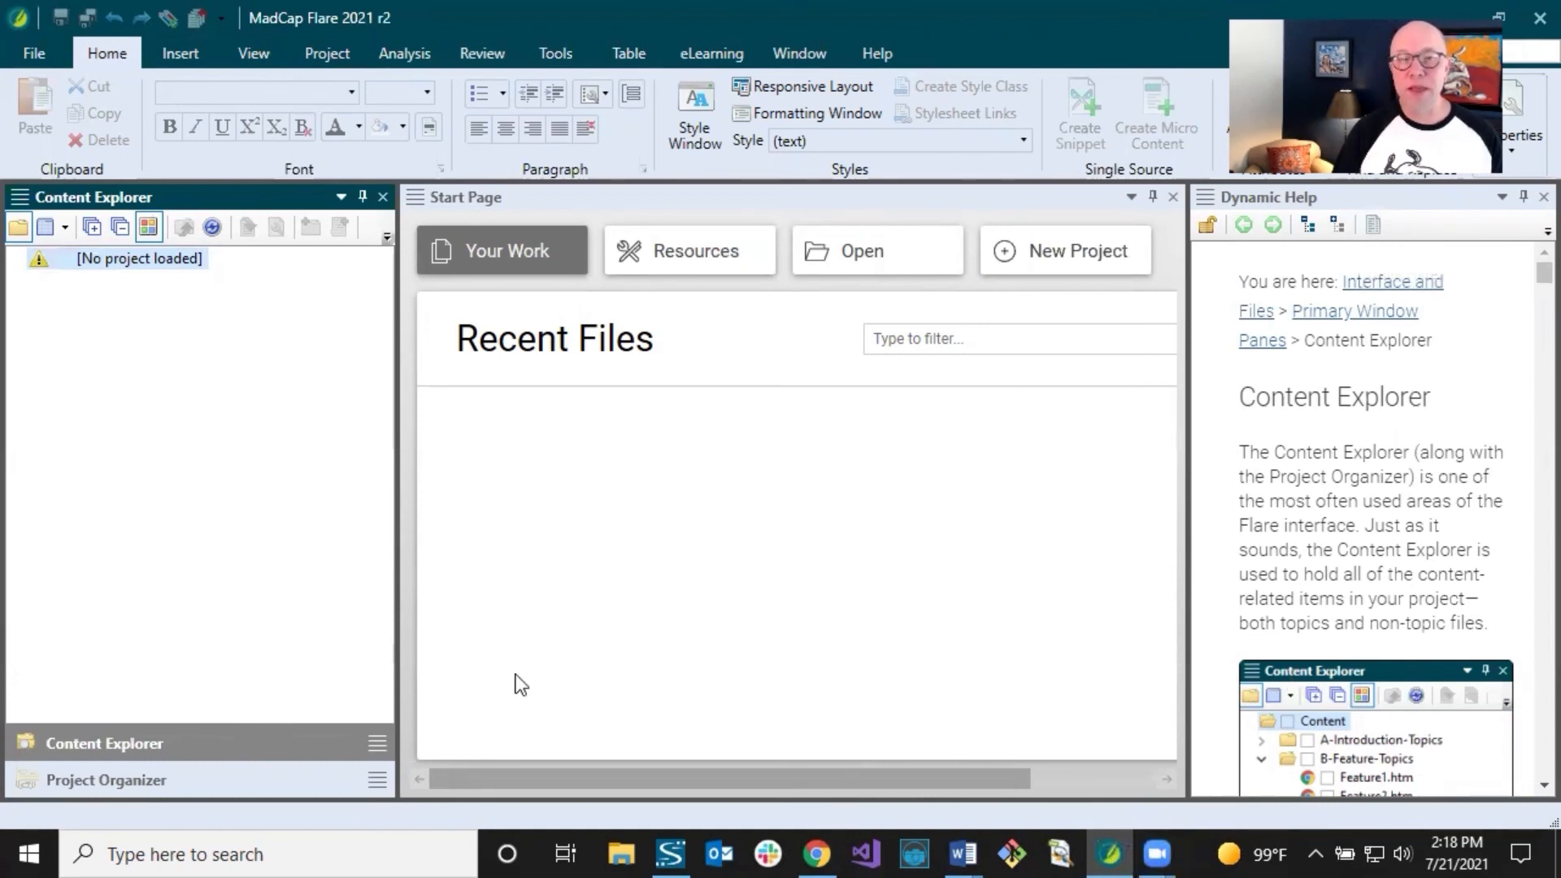
click(231, 778)
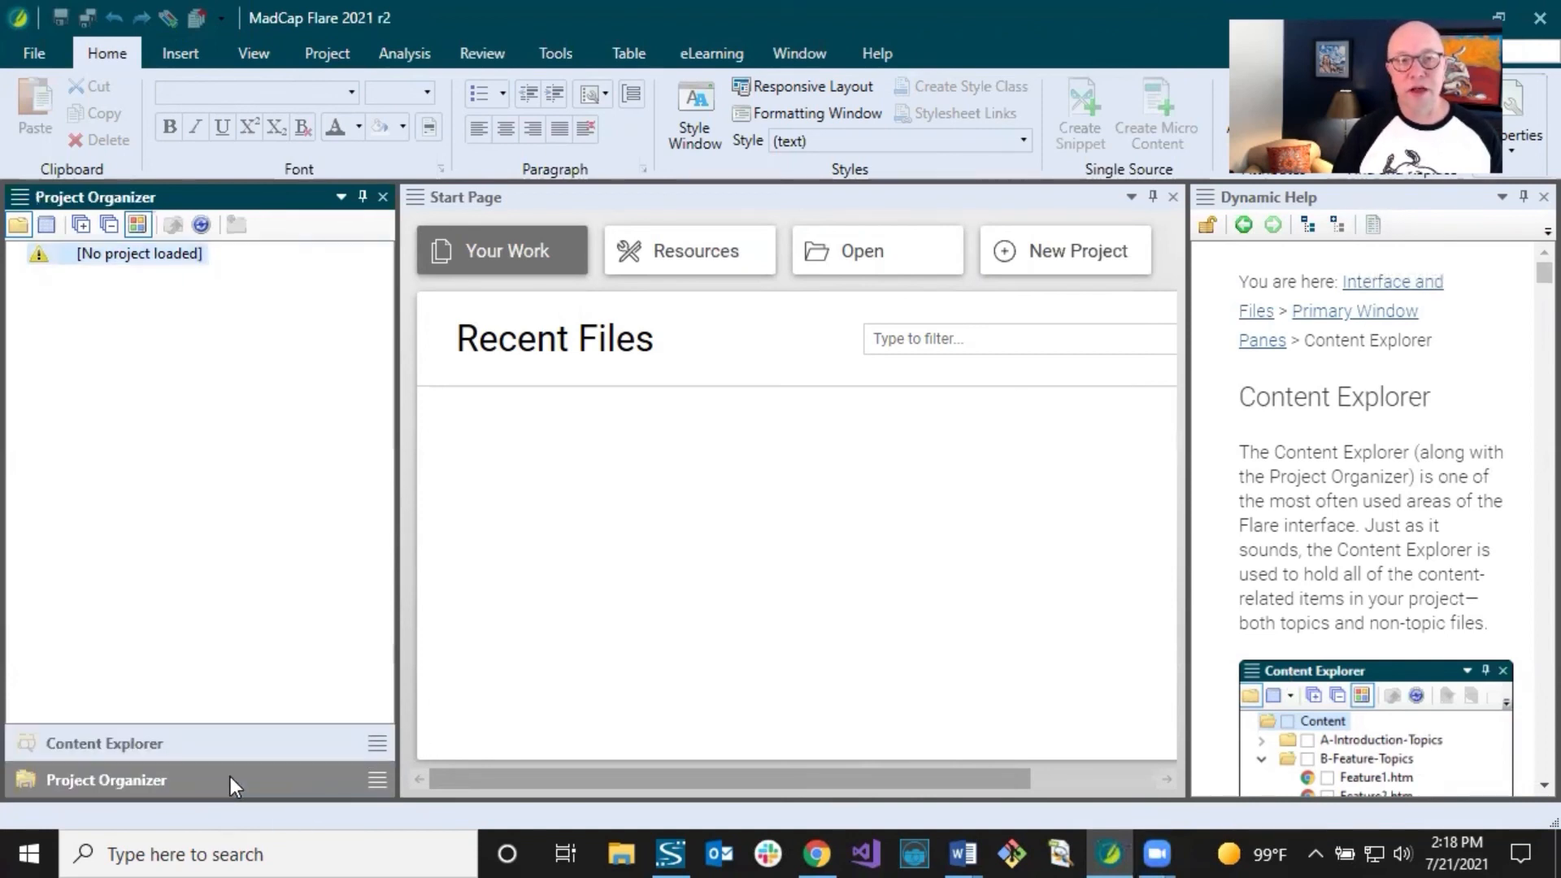
click(631, 480)
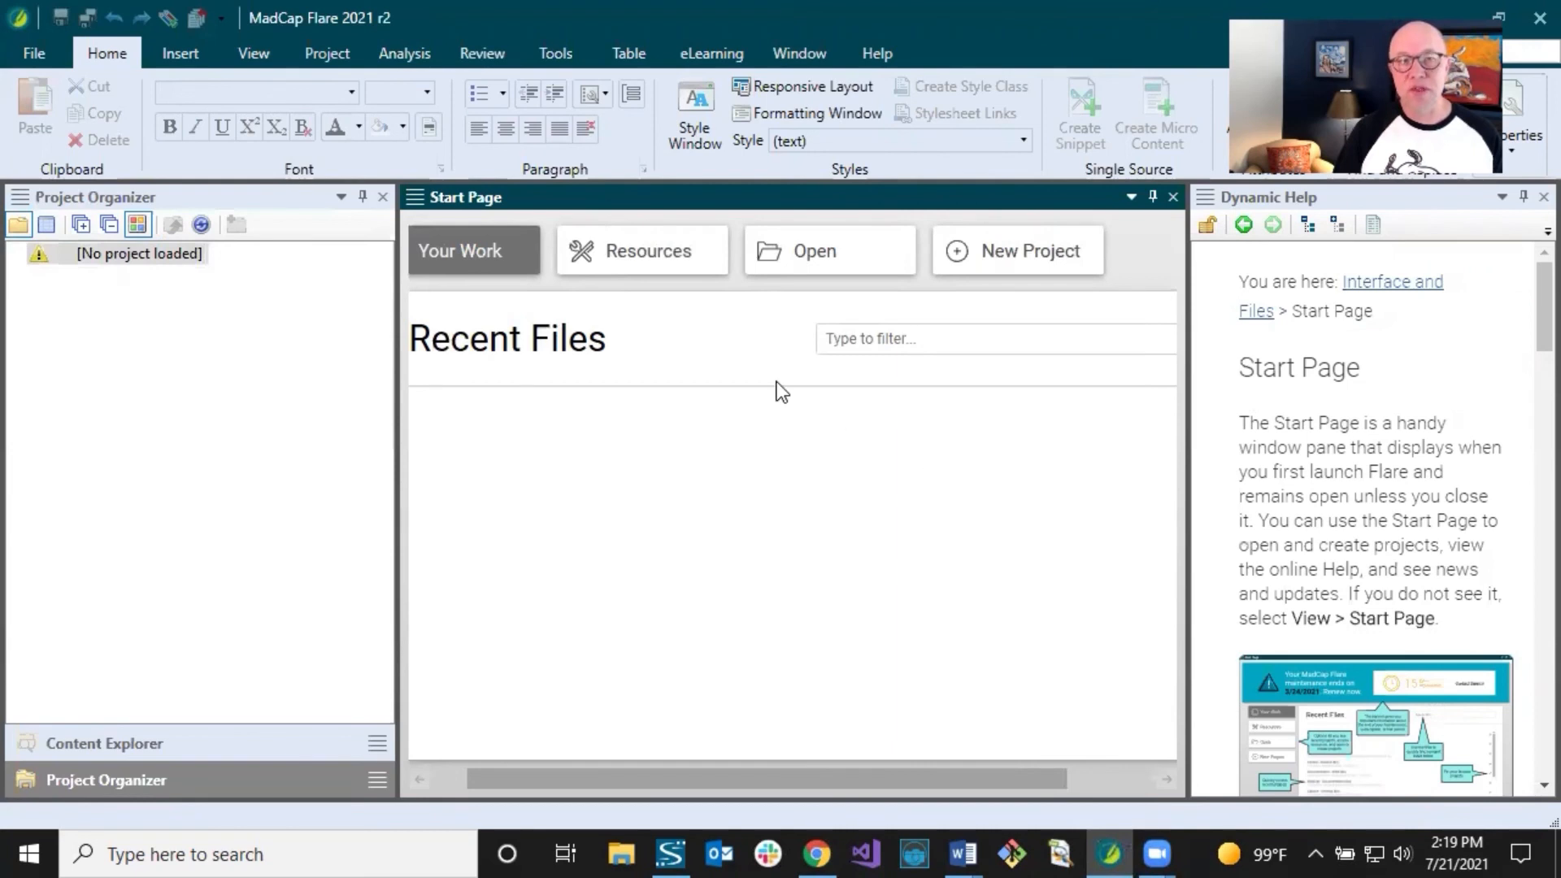
click(211, 196)
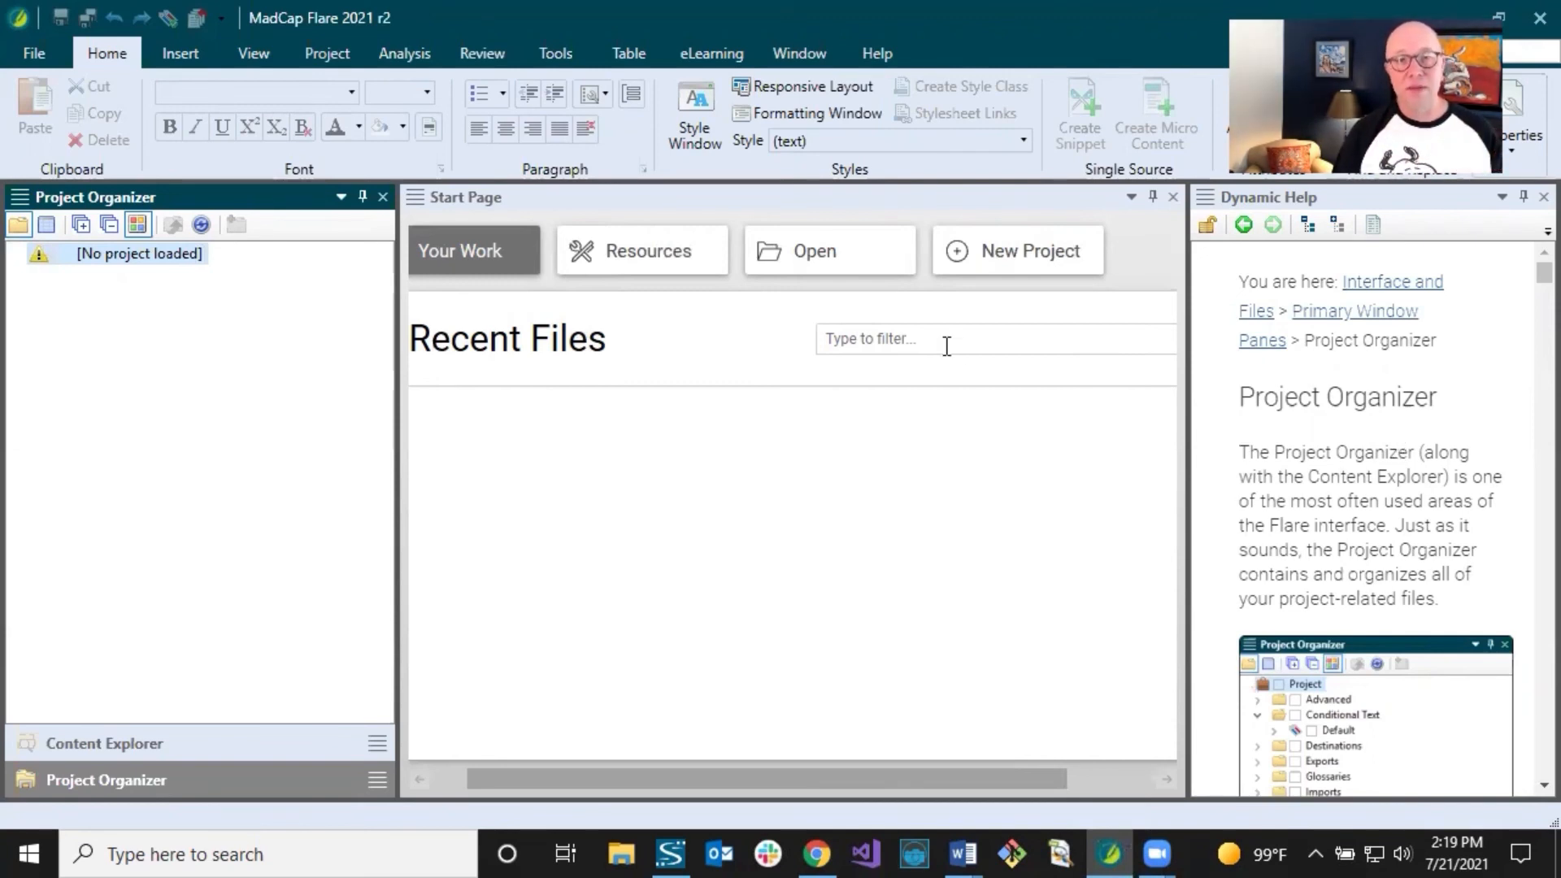
- Close the Dynamic Help pane and narrow the Project Organizer pane to give the Start Page more room
click(1525, 208)
click(1543, 197)
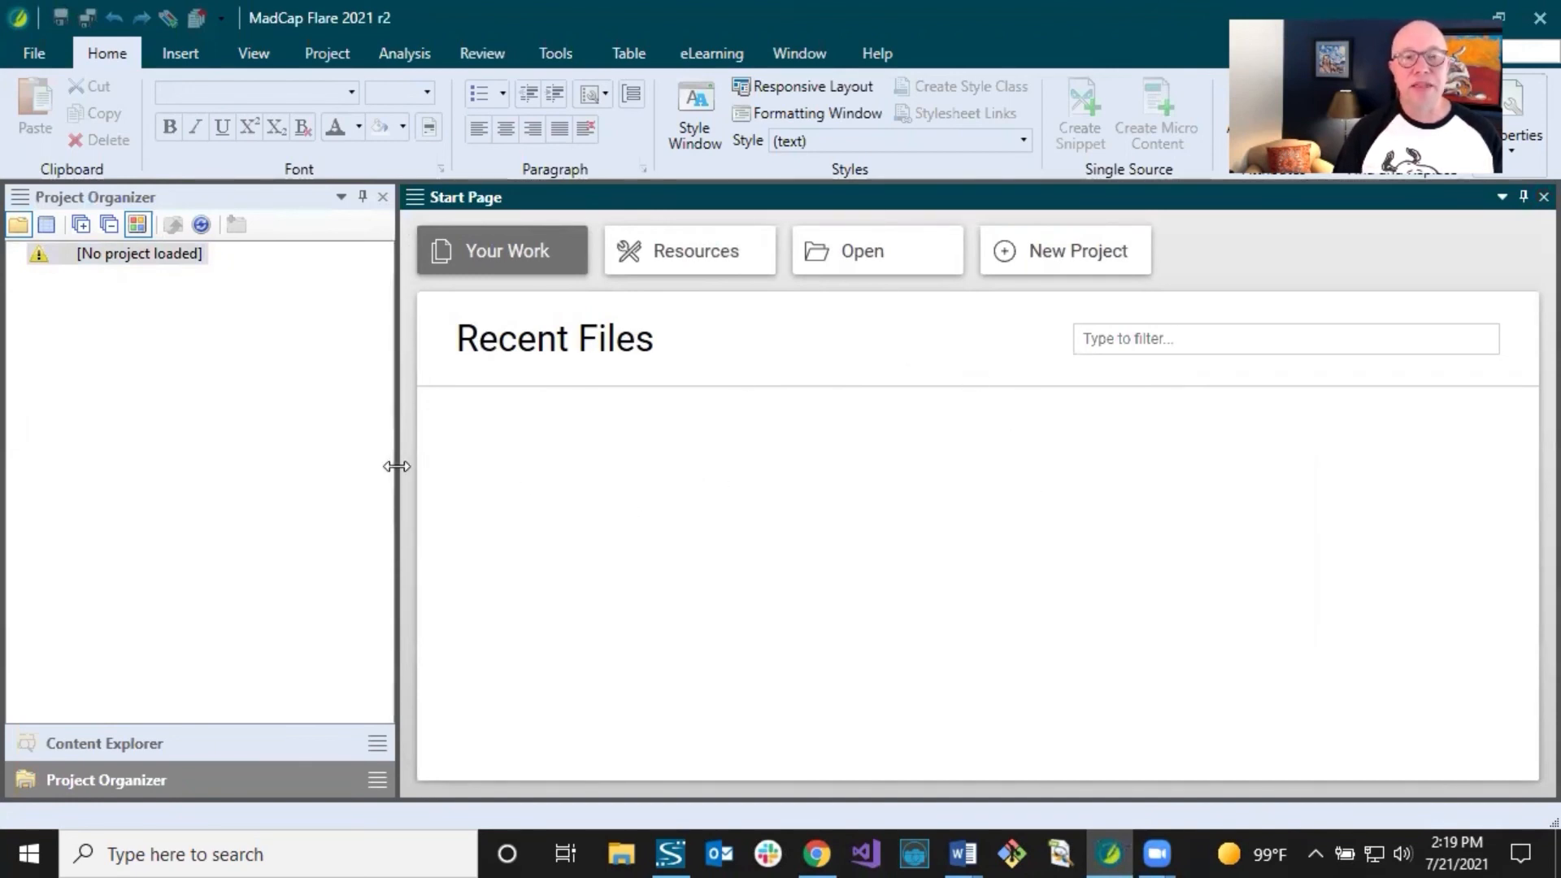
drag(396, 466, 289, 446)
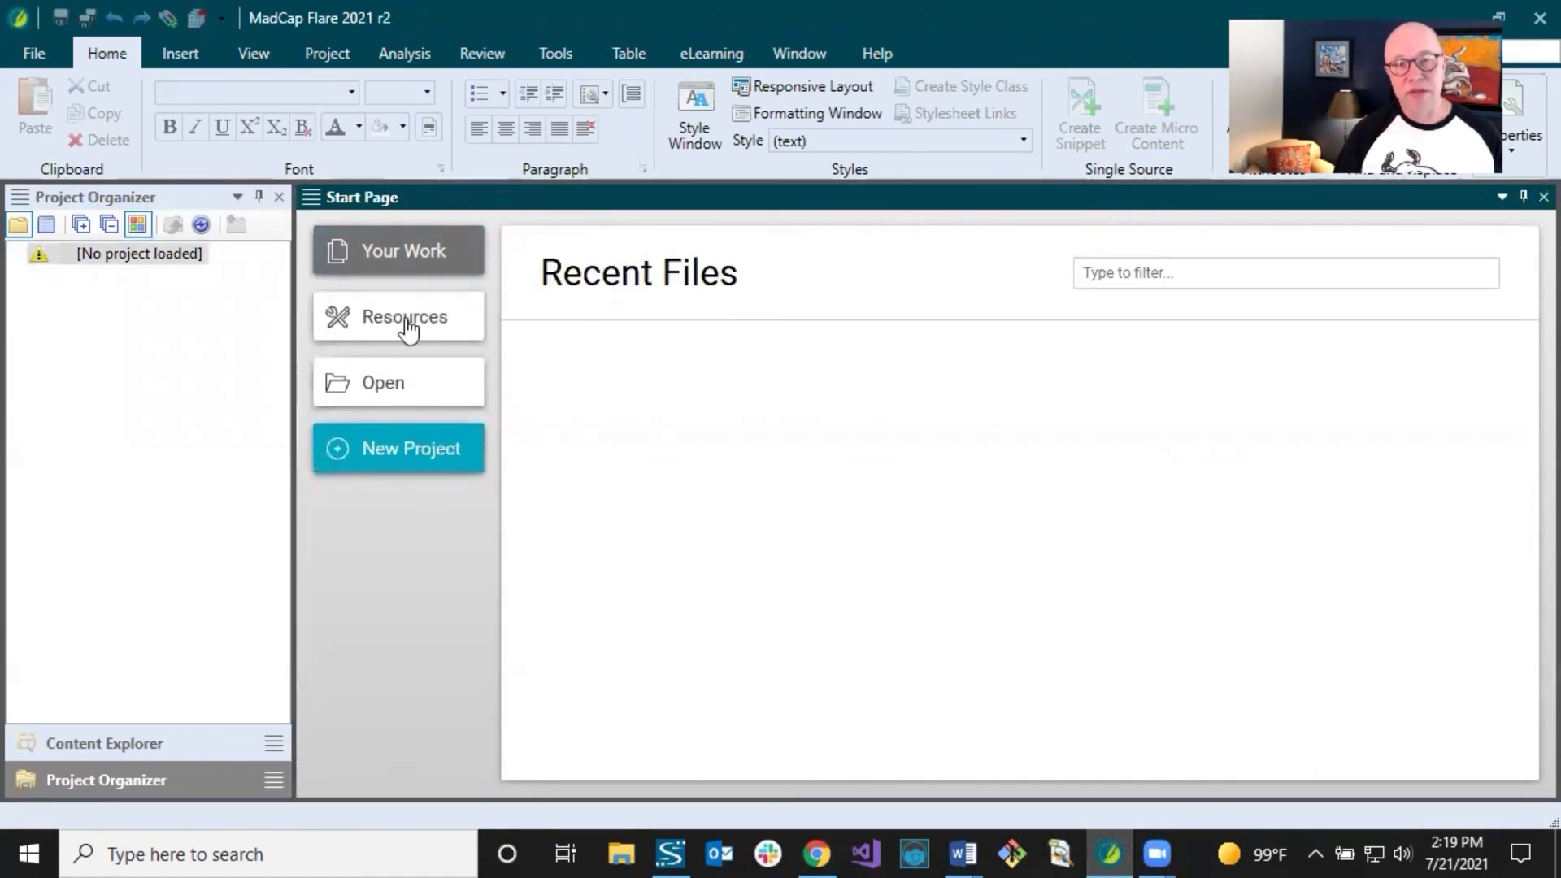
mouse_move(291, 476)
mouse_down()
mouse_move(406, 481)
mouse_move(312, 480)
mouse_up()
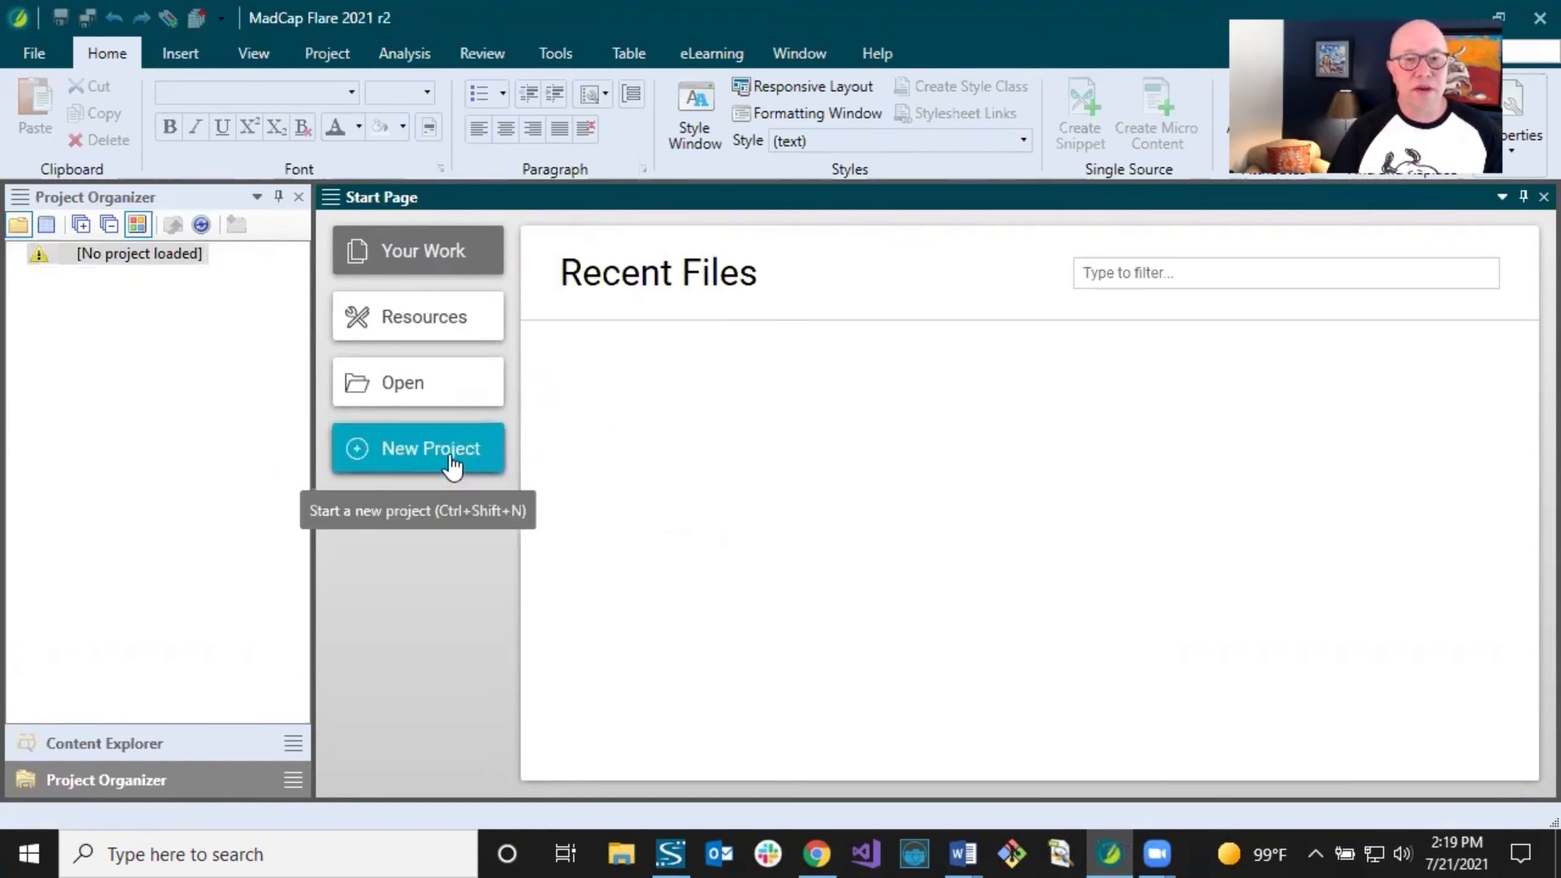
- Start a new project and name it My Project
click(401, 457)
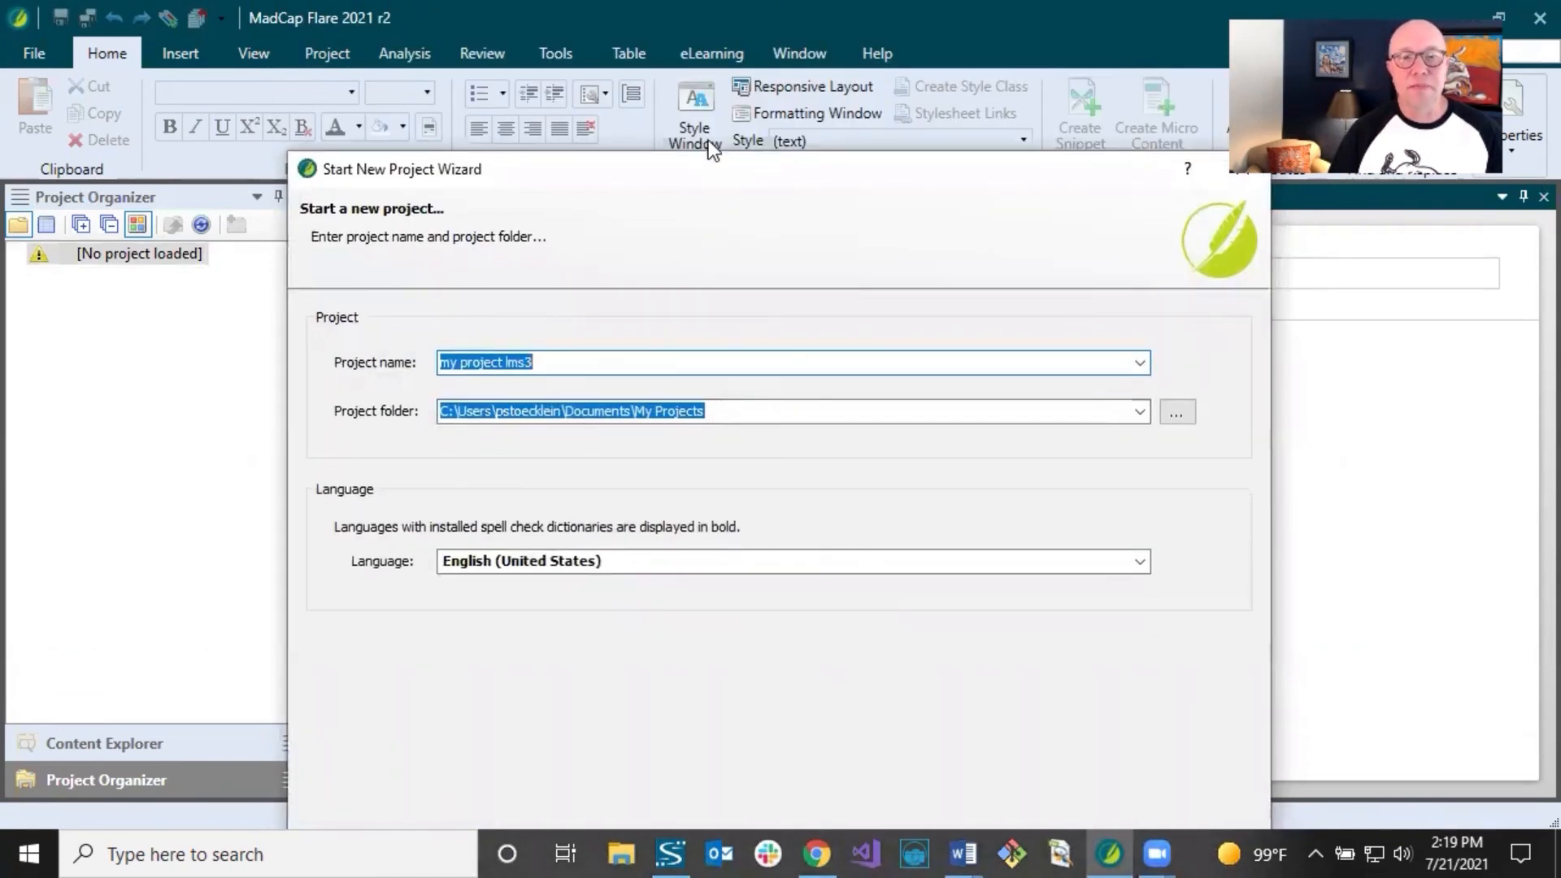
drag(712, 169, 685, 28)
drag(553, 222, 238, 222)
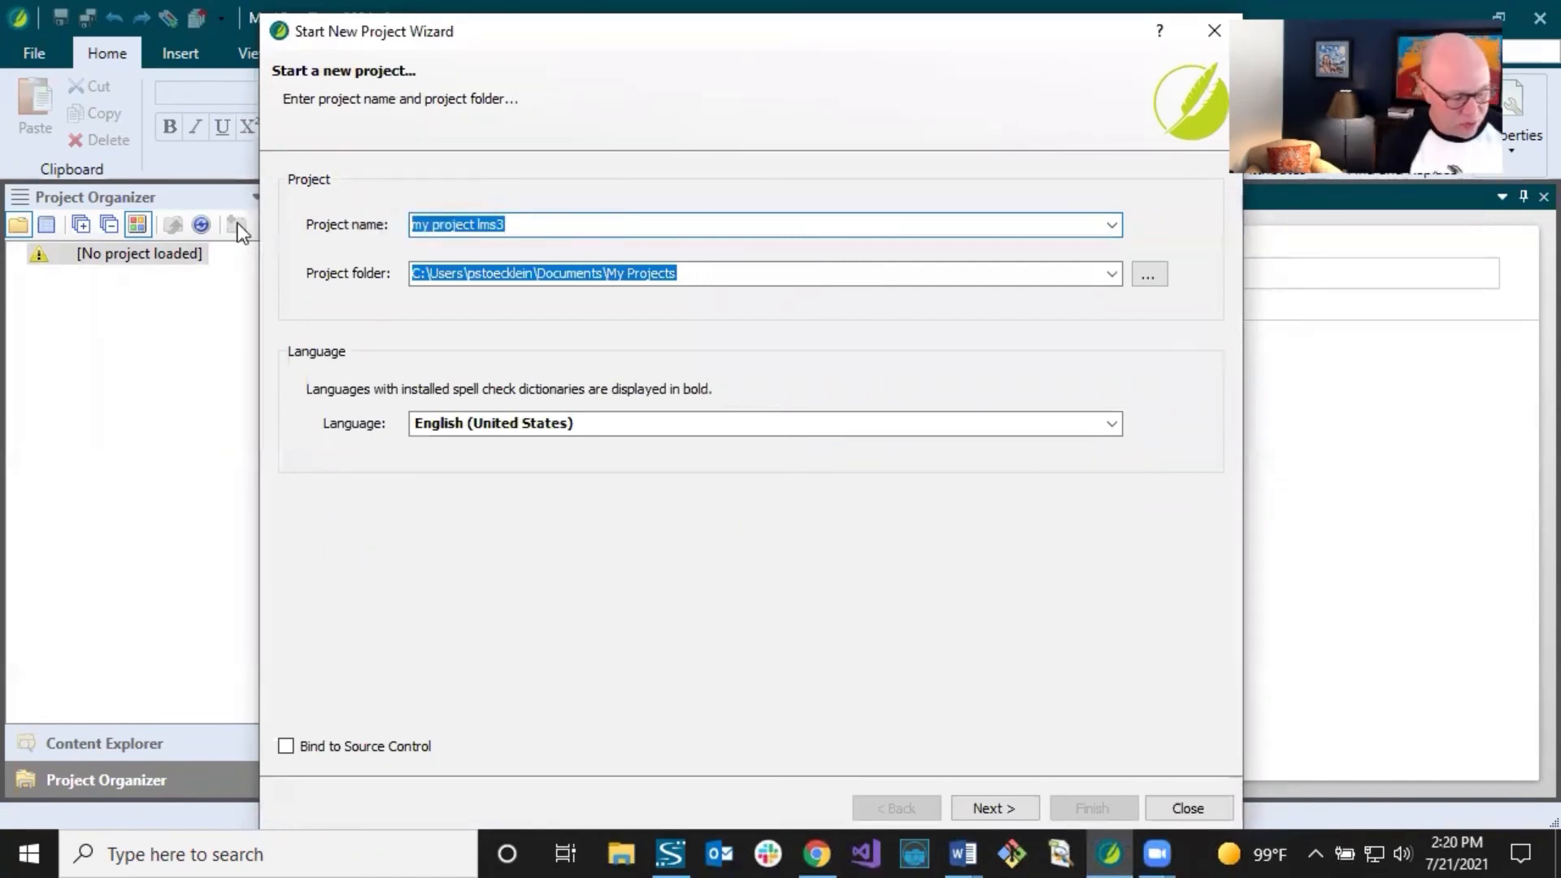
text(My)
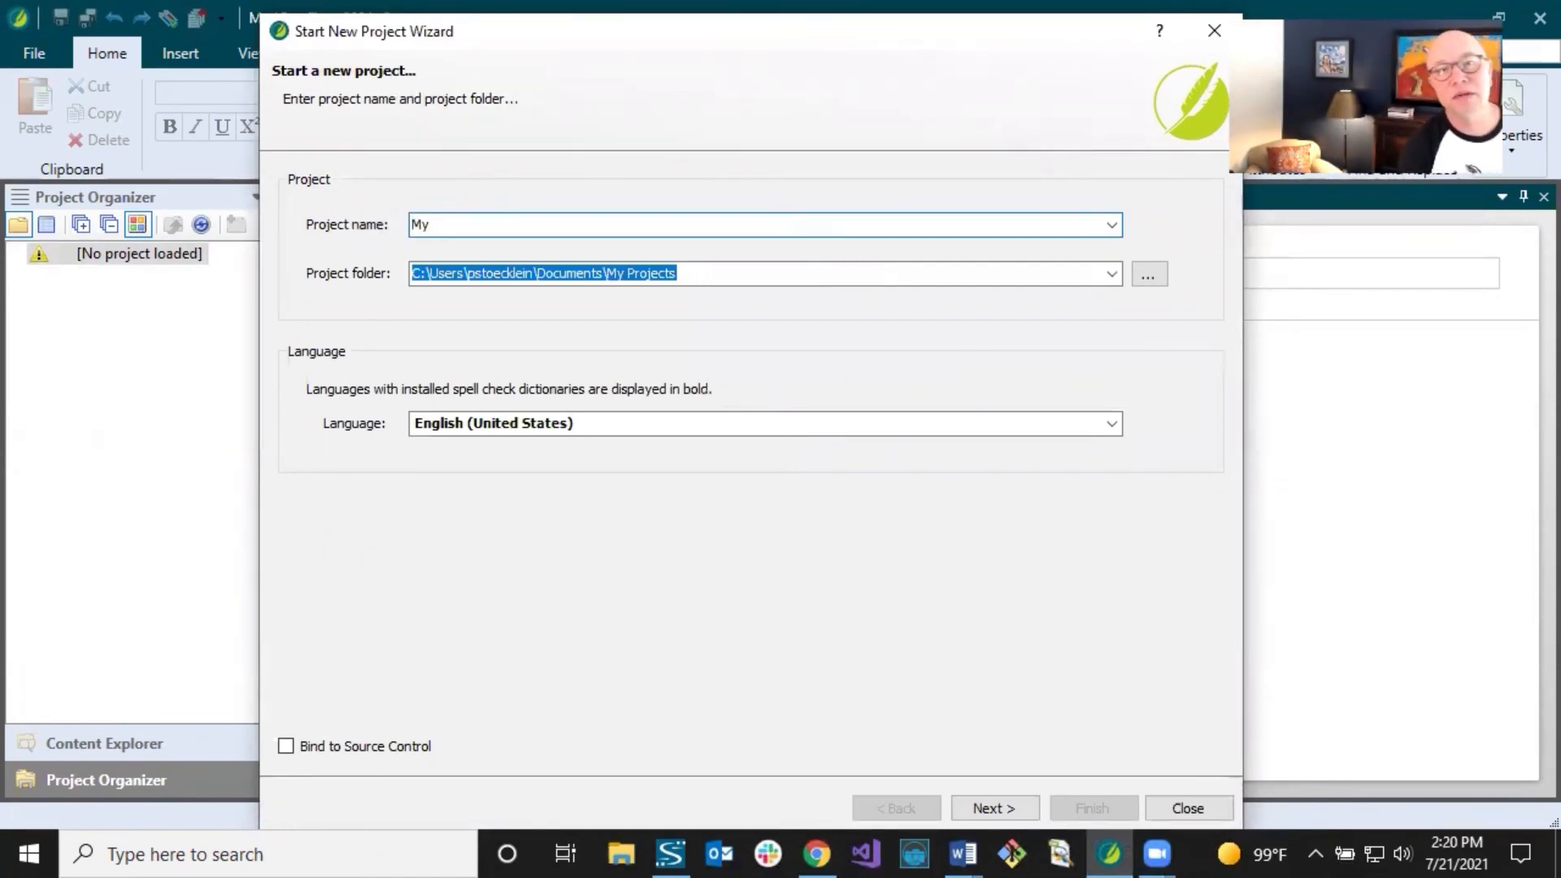
text( Project)
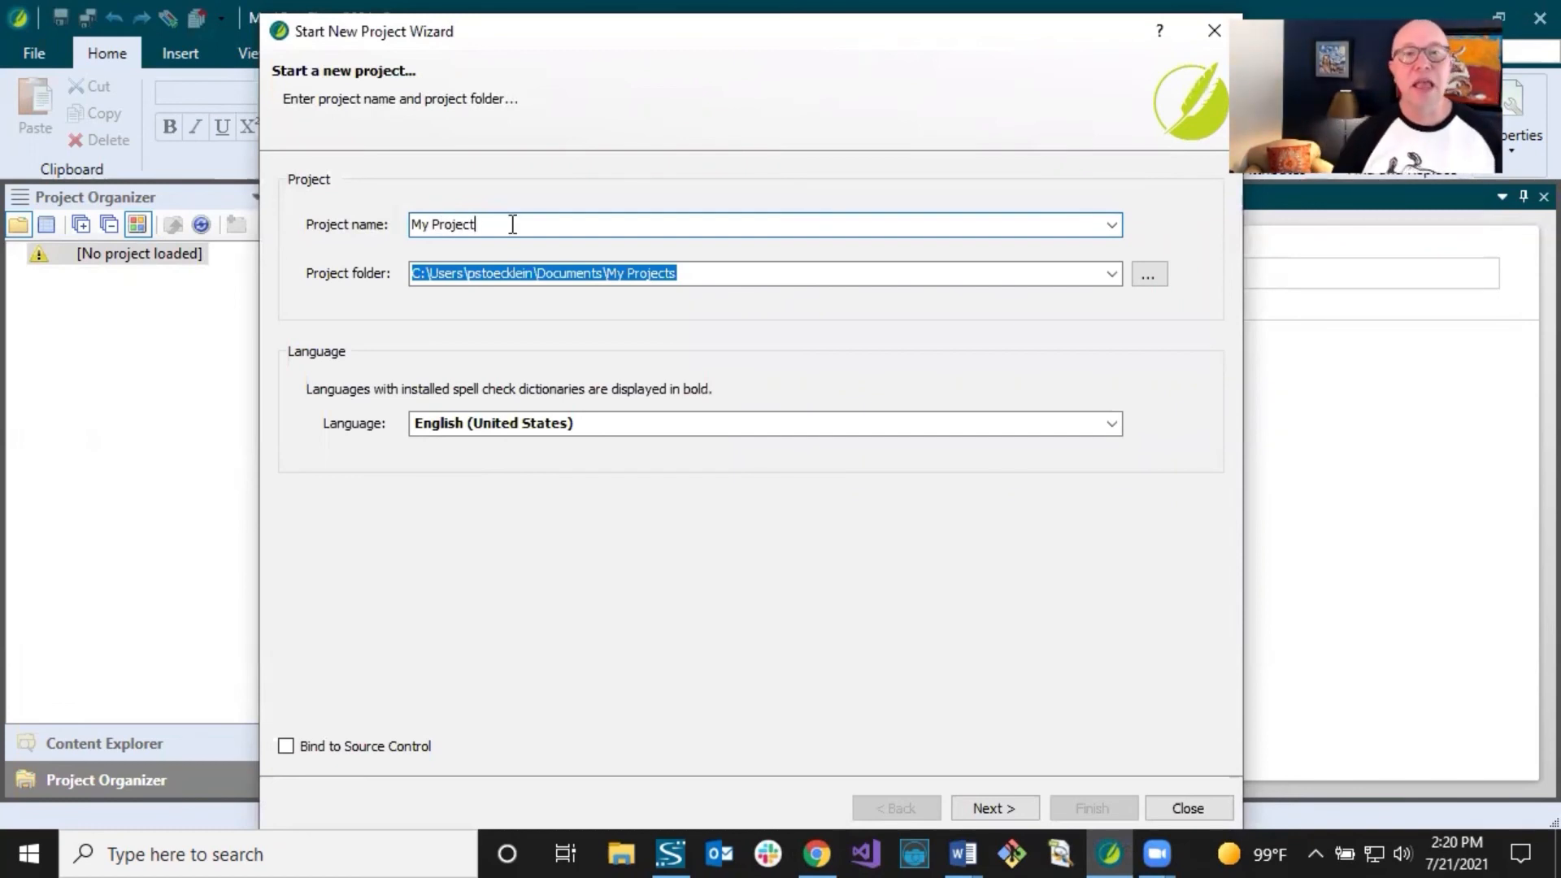
- Review the project folder path, keep the default My Projects folder under Documents, and continue to the project template selection
click(559, 272)
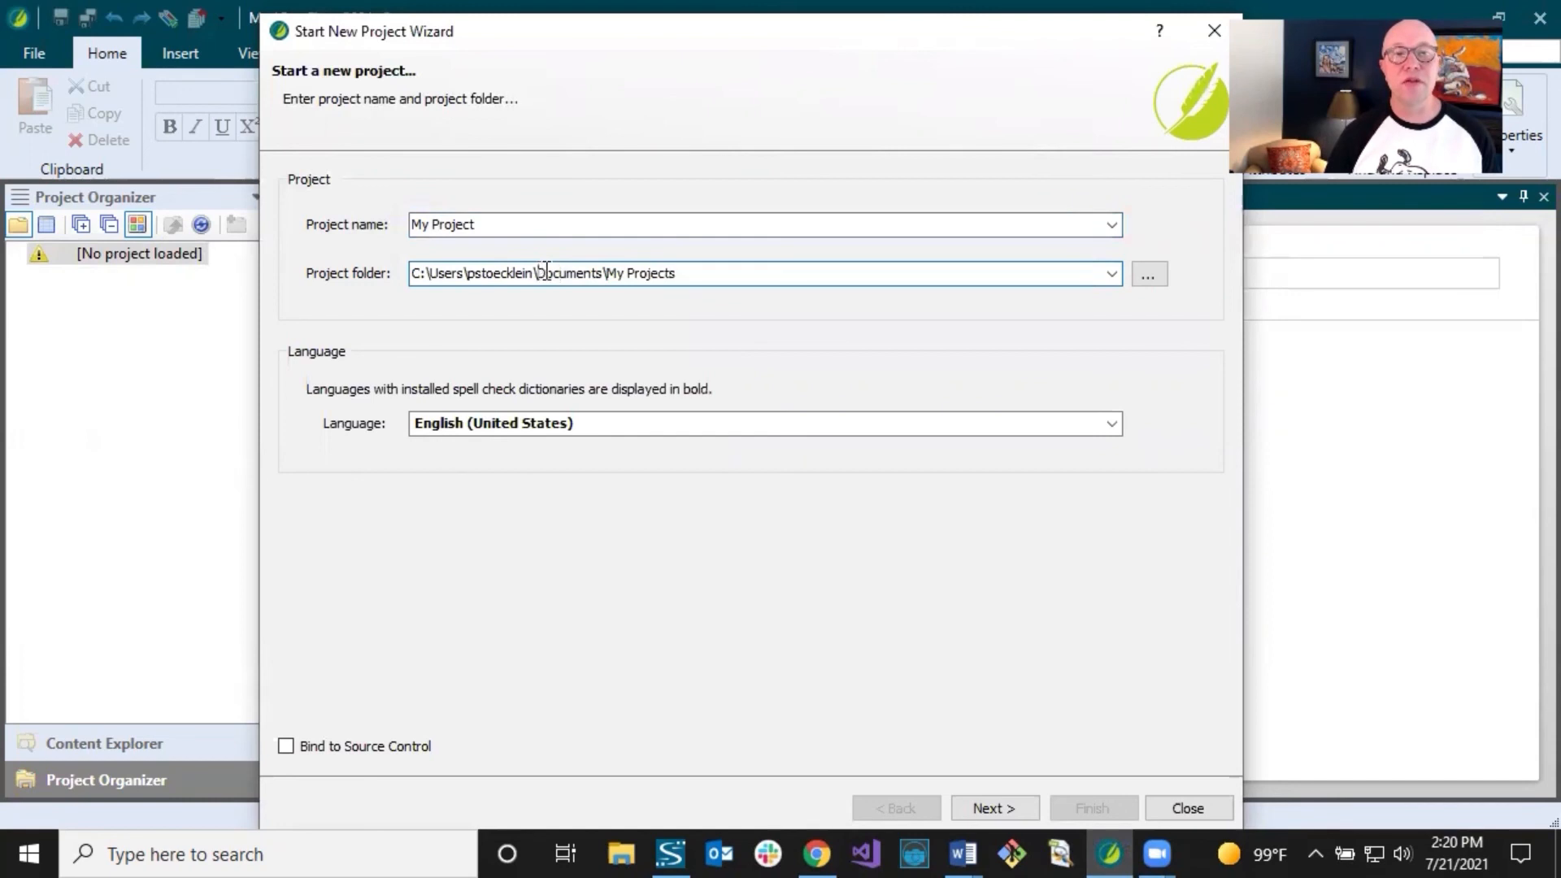
drag(546, 272, 756, 274)
click(754, 274)
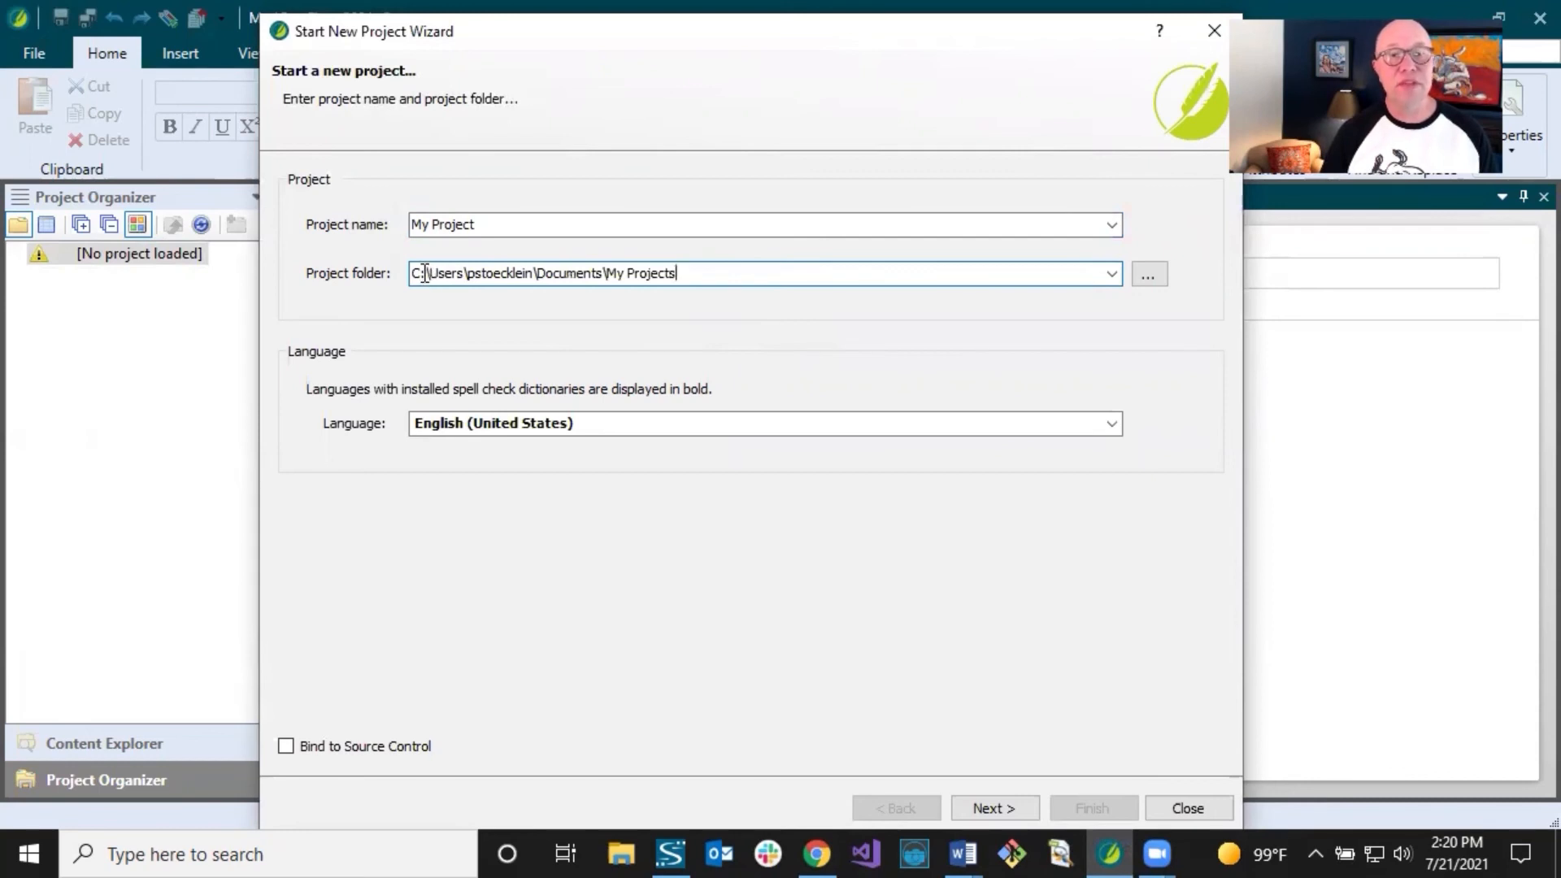
drag(424, 272, 411, 274)
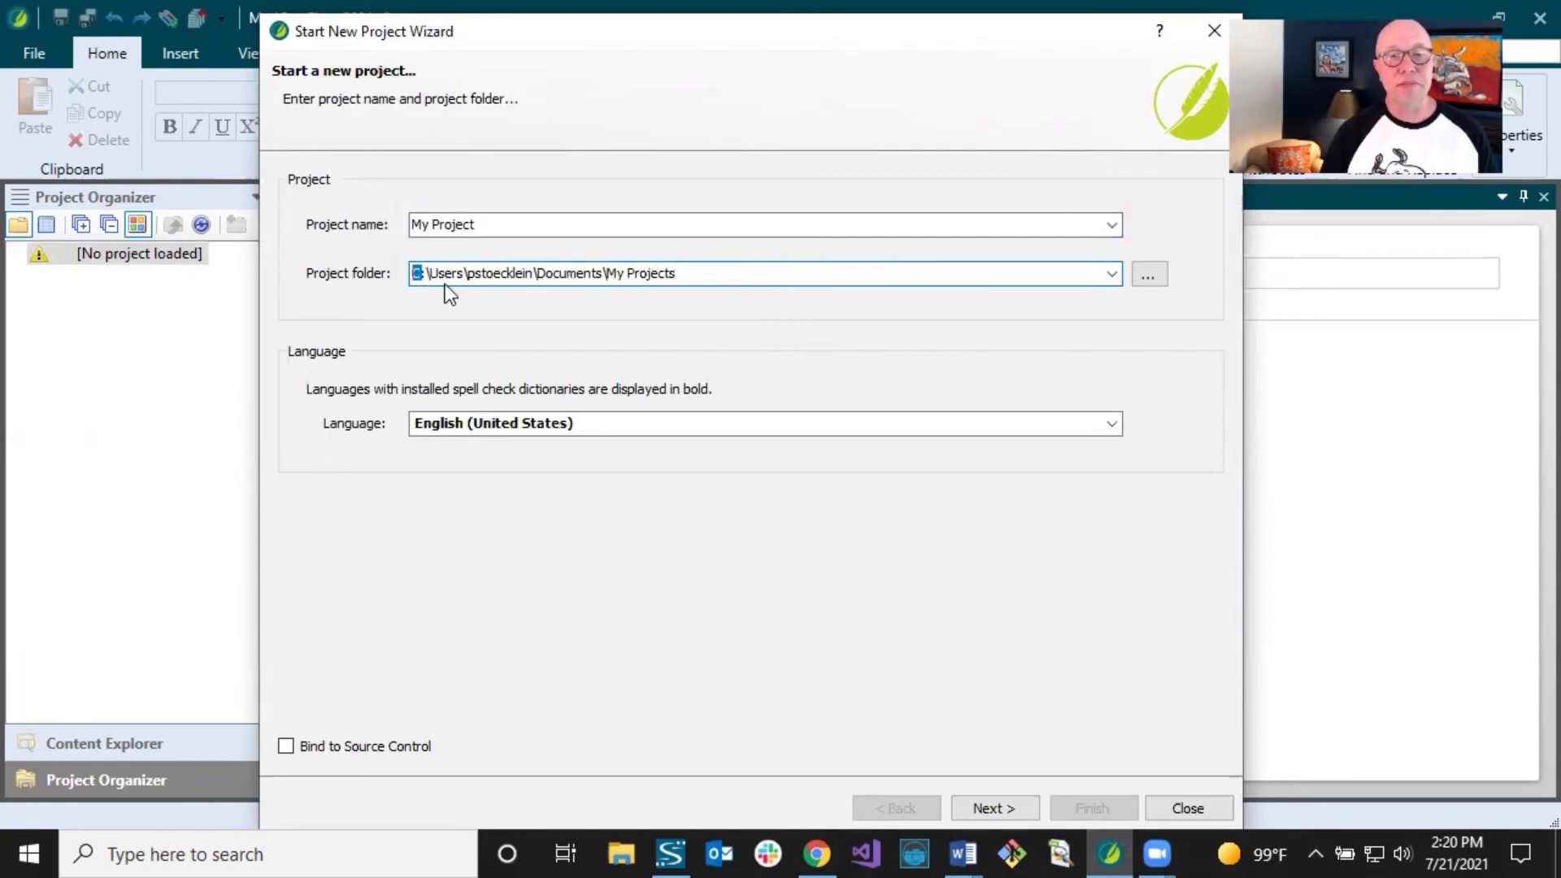
click(534, 274)
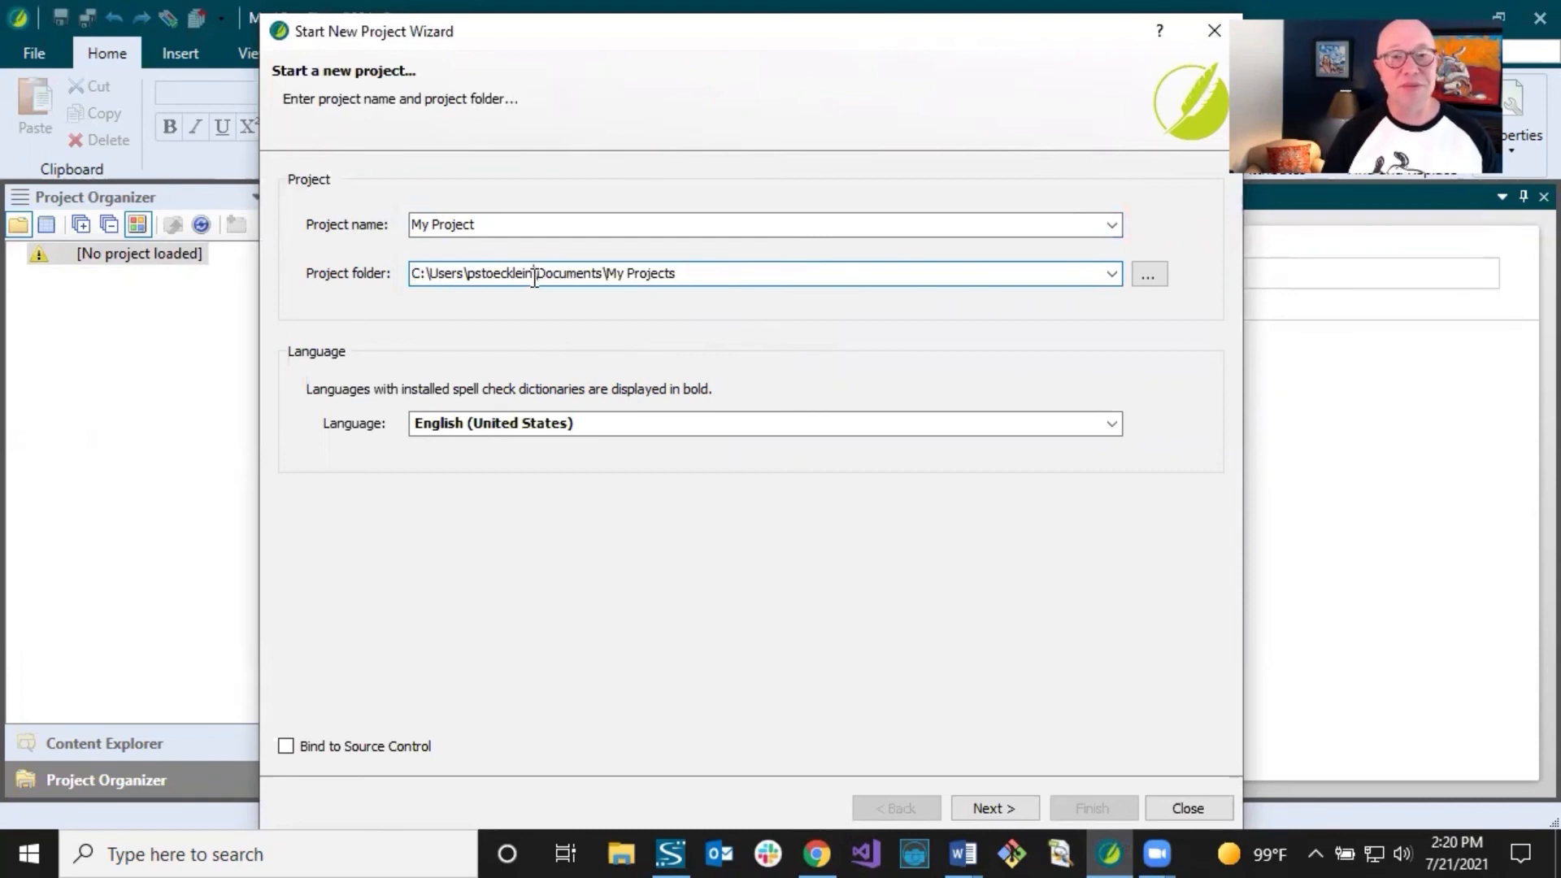
click(710, 273)
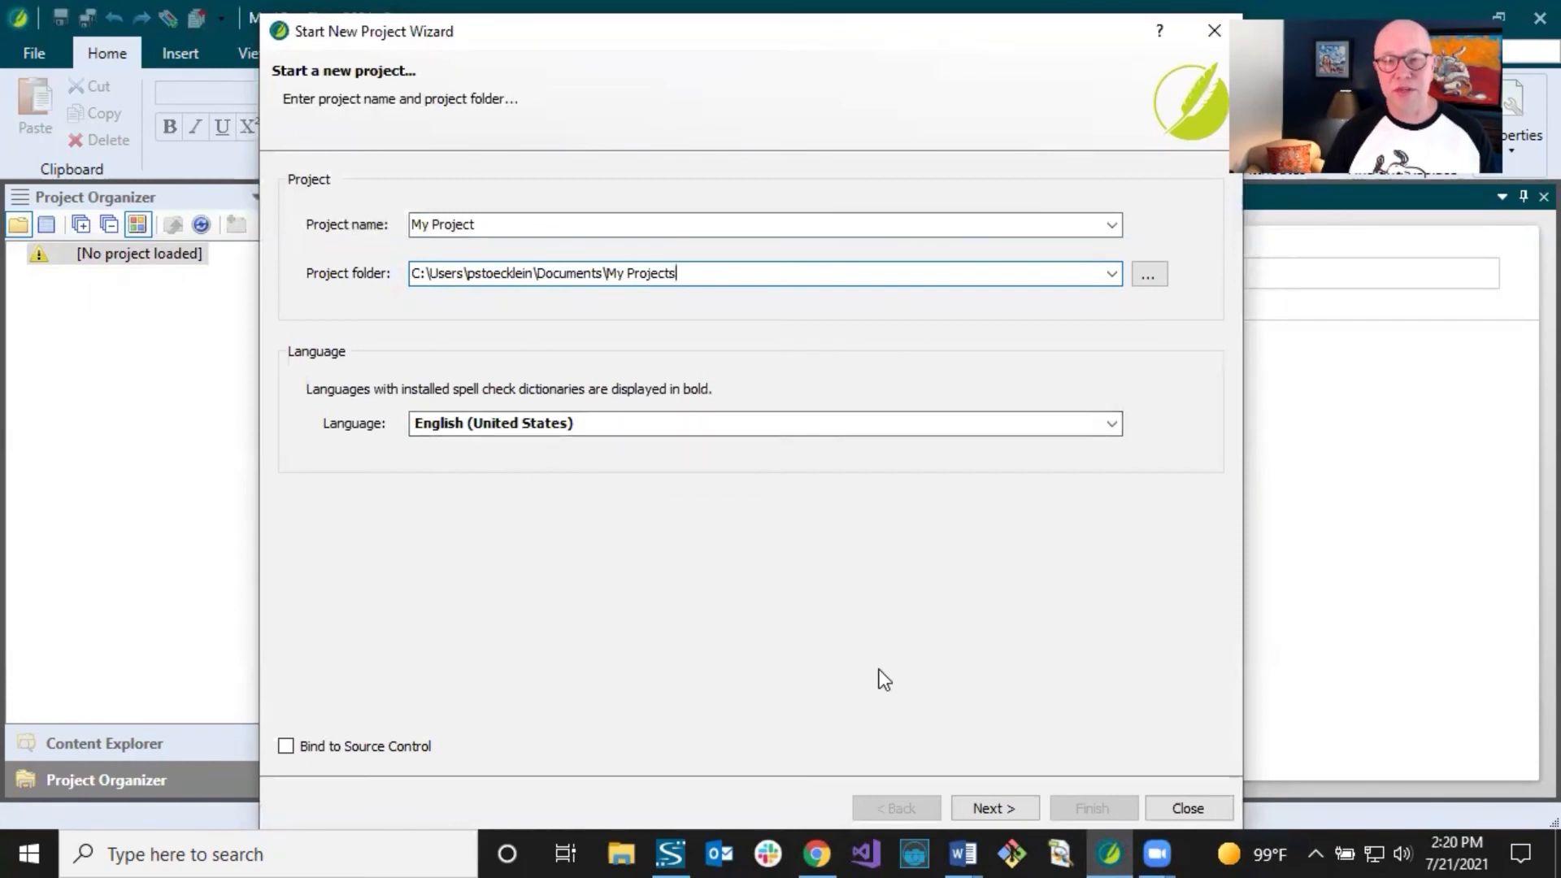
click(982, 806)
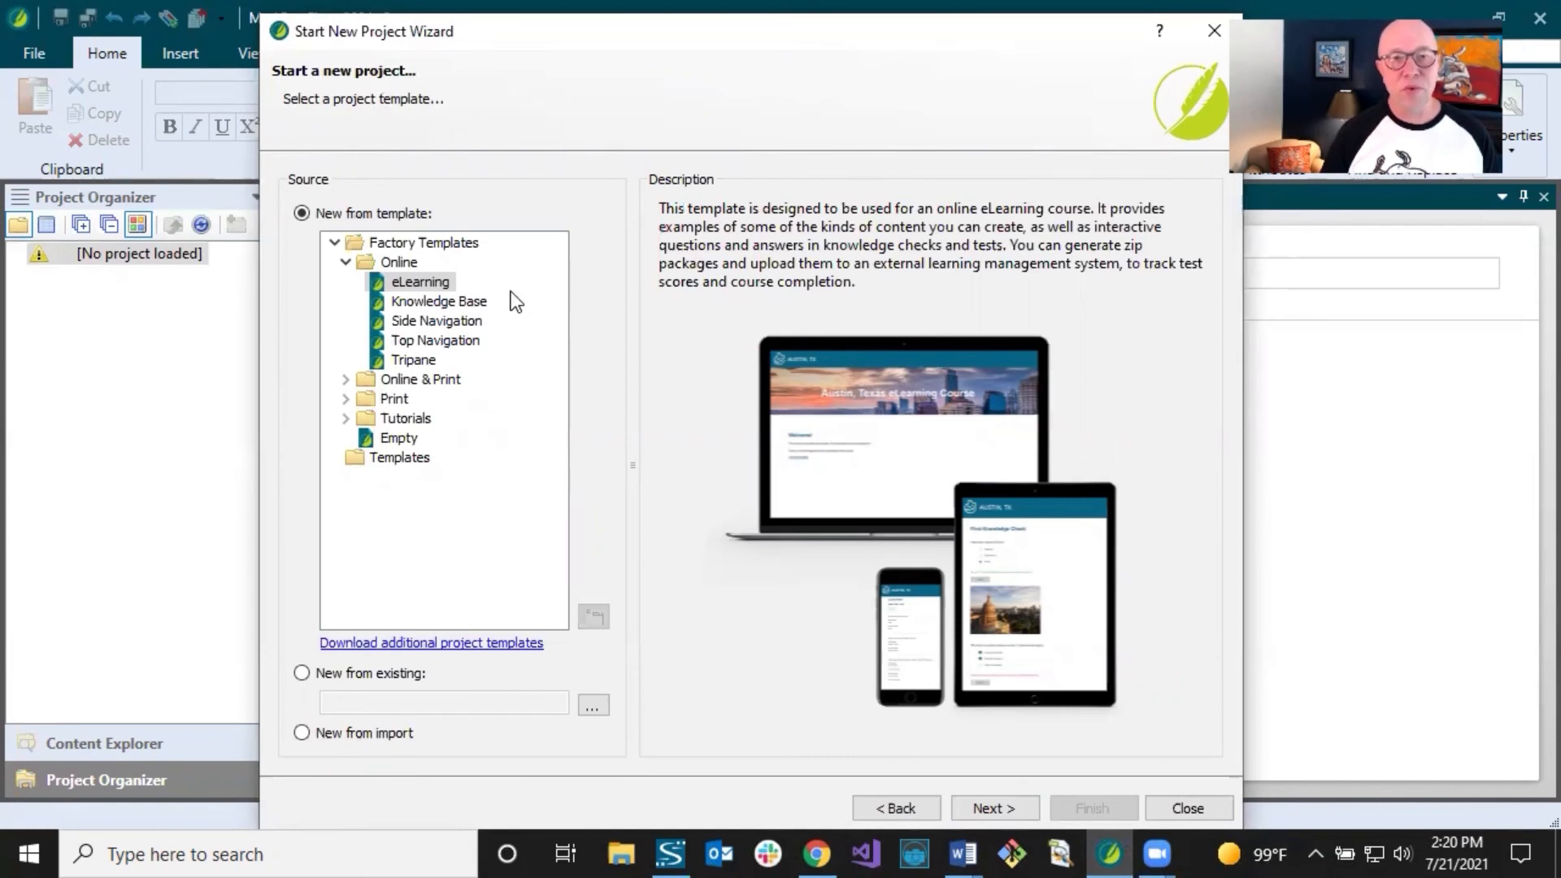
- Expand the Online & Print, Print and Tutorials folders of the factory templates to see which templates they offer
click(401, 262)
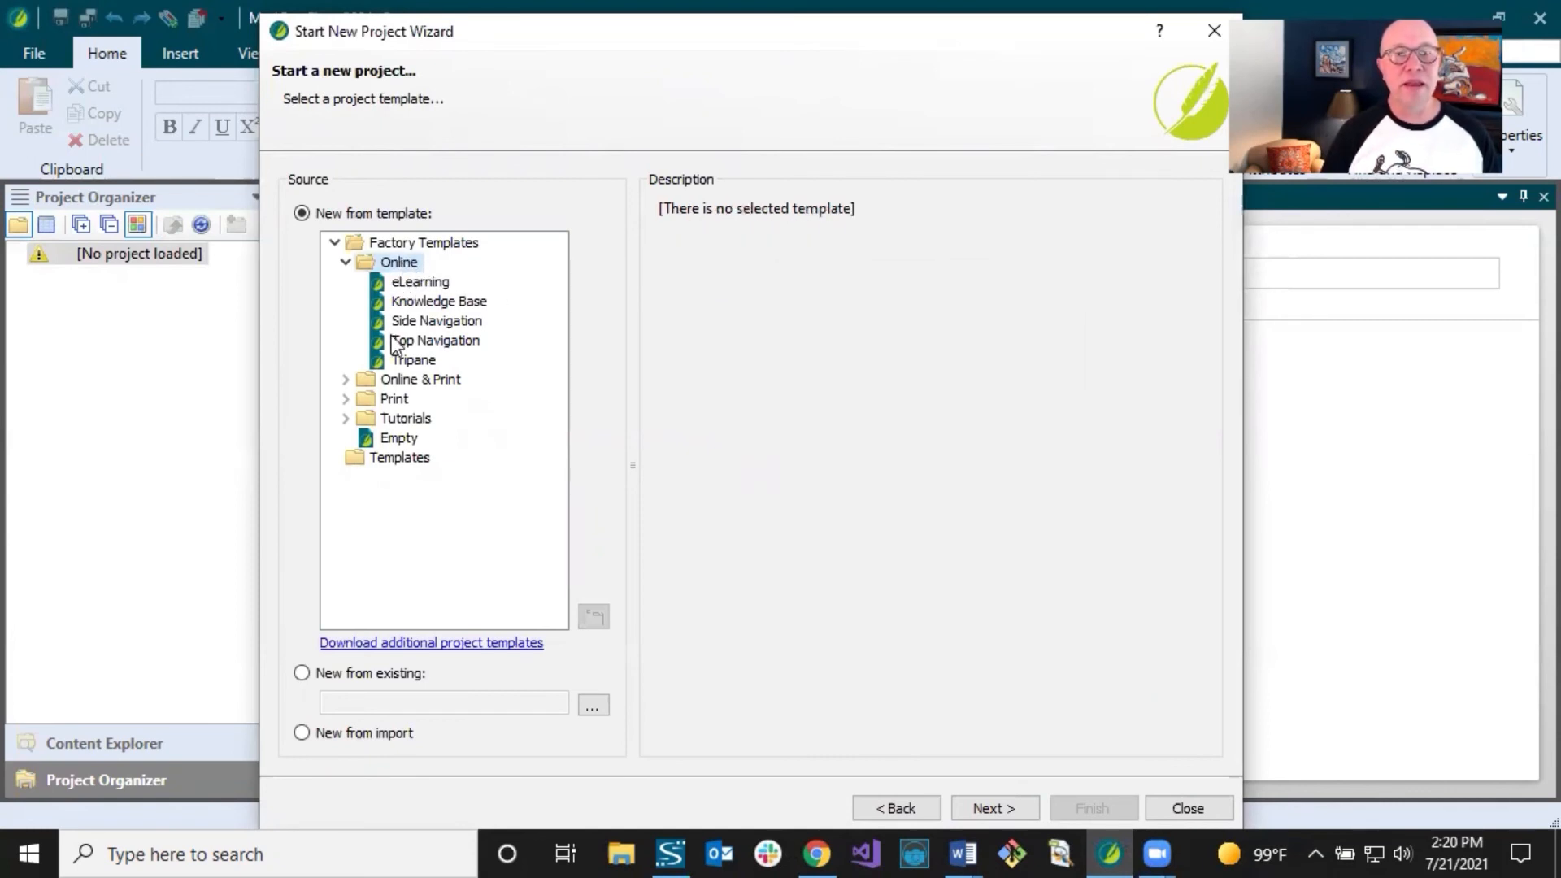
click(392, 379)
click(345, 380)
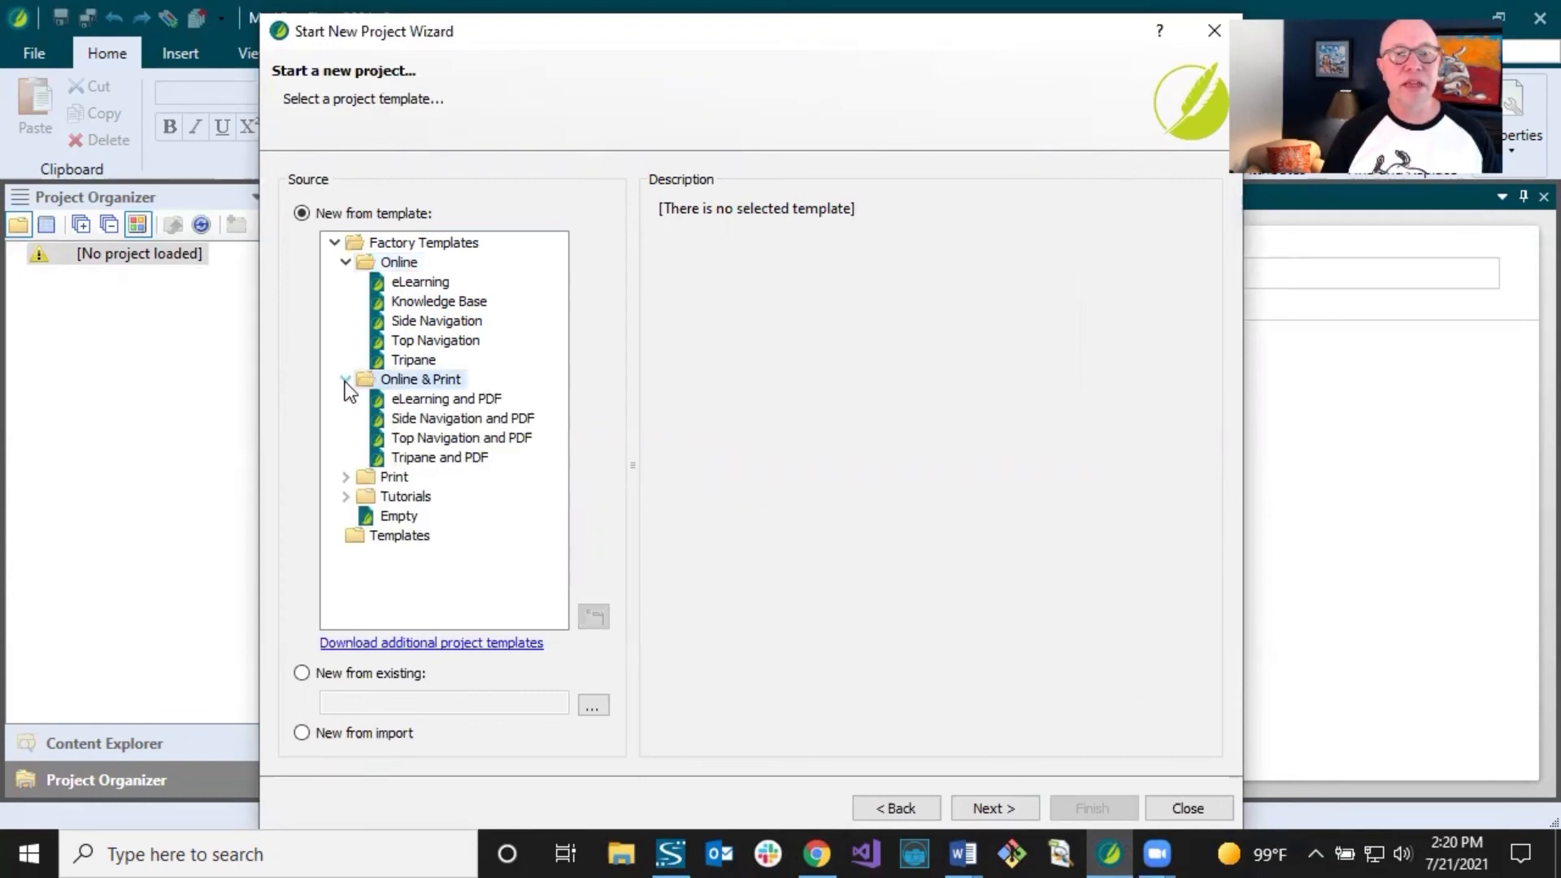
click(344, 477)
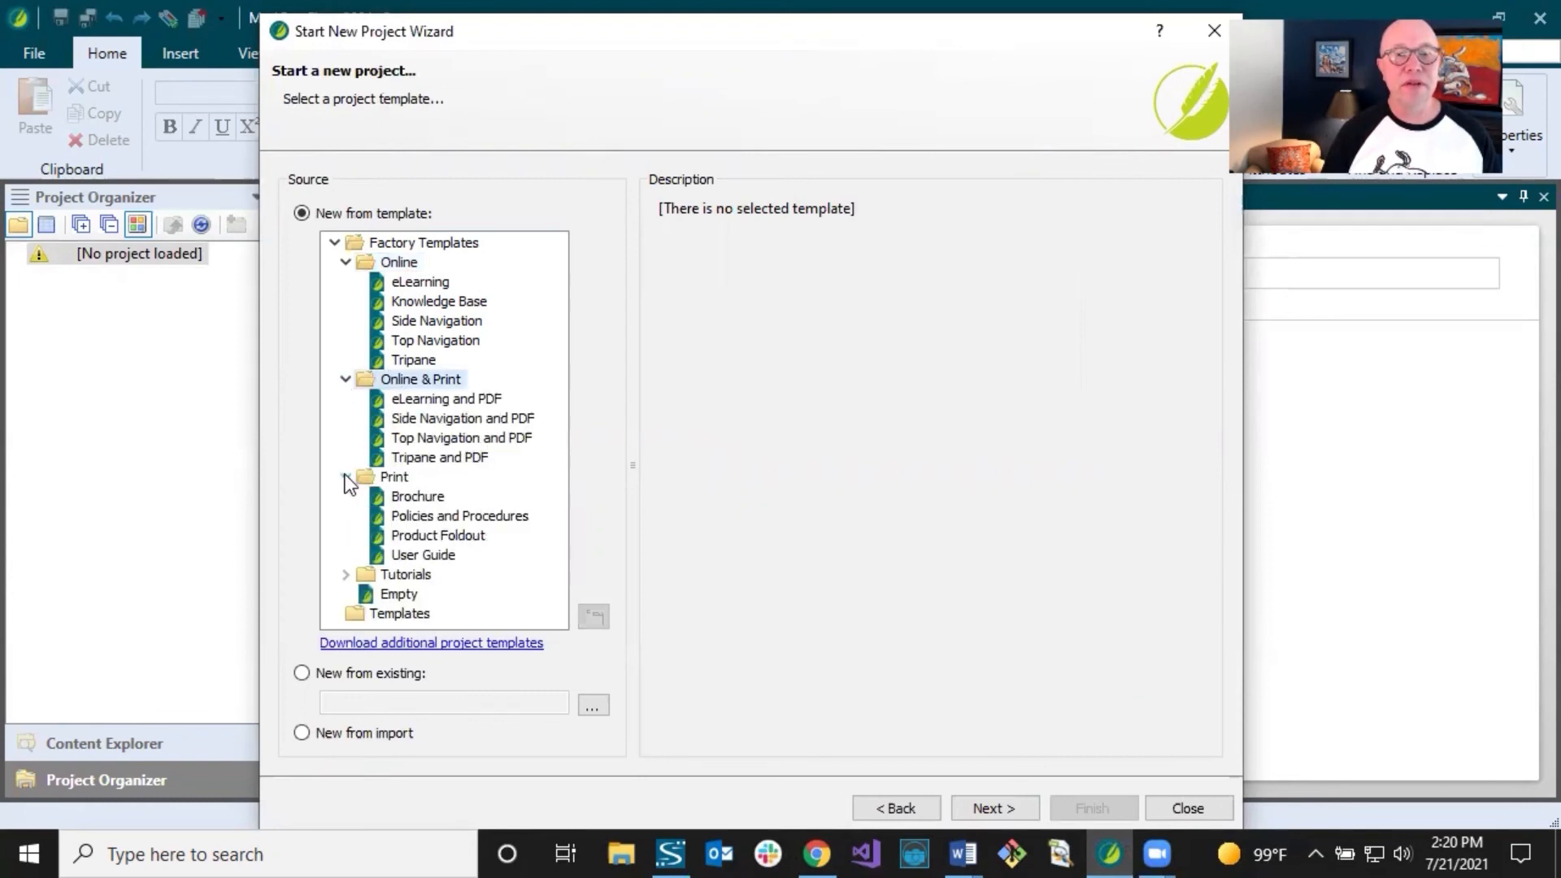
click(344, 573)
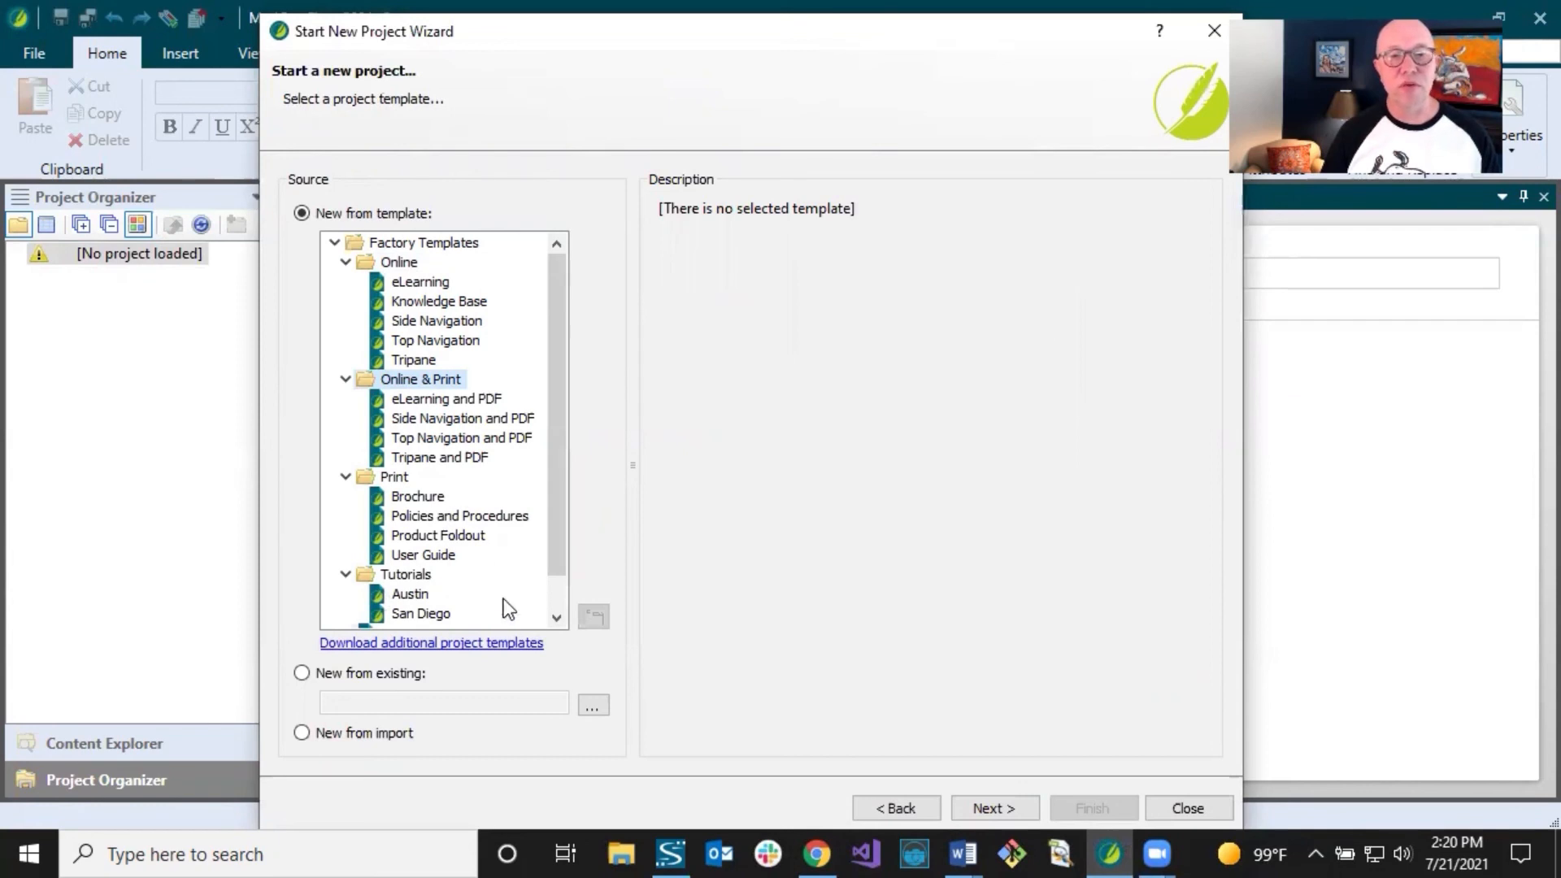
- Preview the descriptions of the eLearning, Knowledge Base, Side Navigation, Top Navigation and Tripane online templates and the Brochure and Product Foldout print templates
click(421, 285)
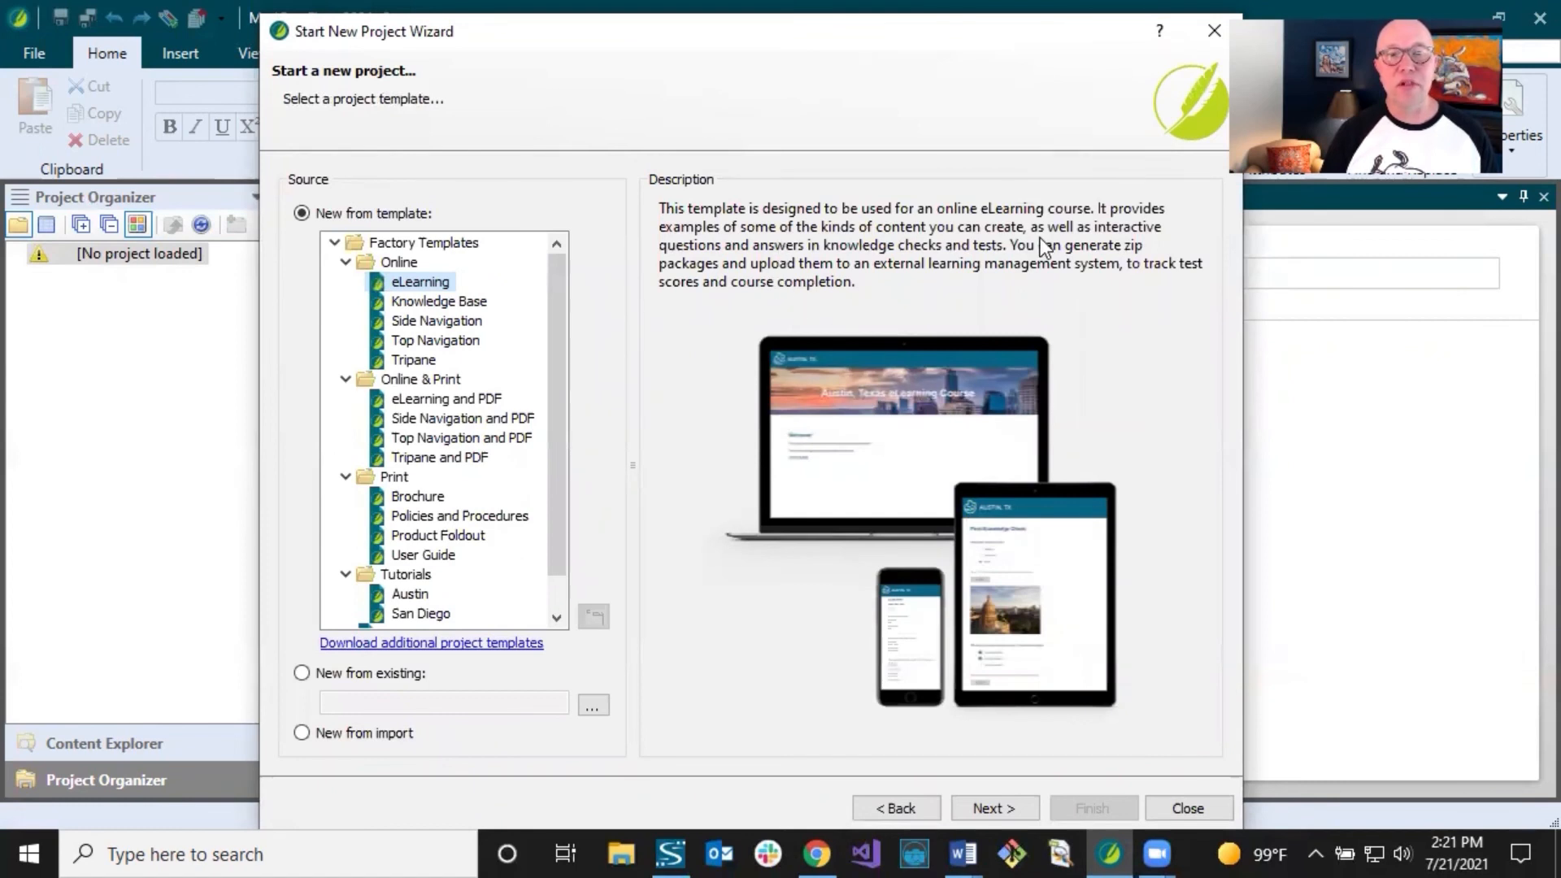
click(483, 304)
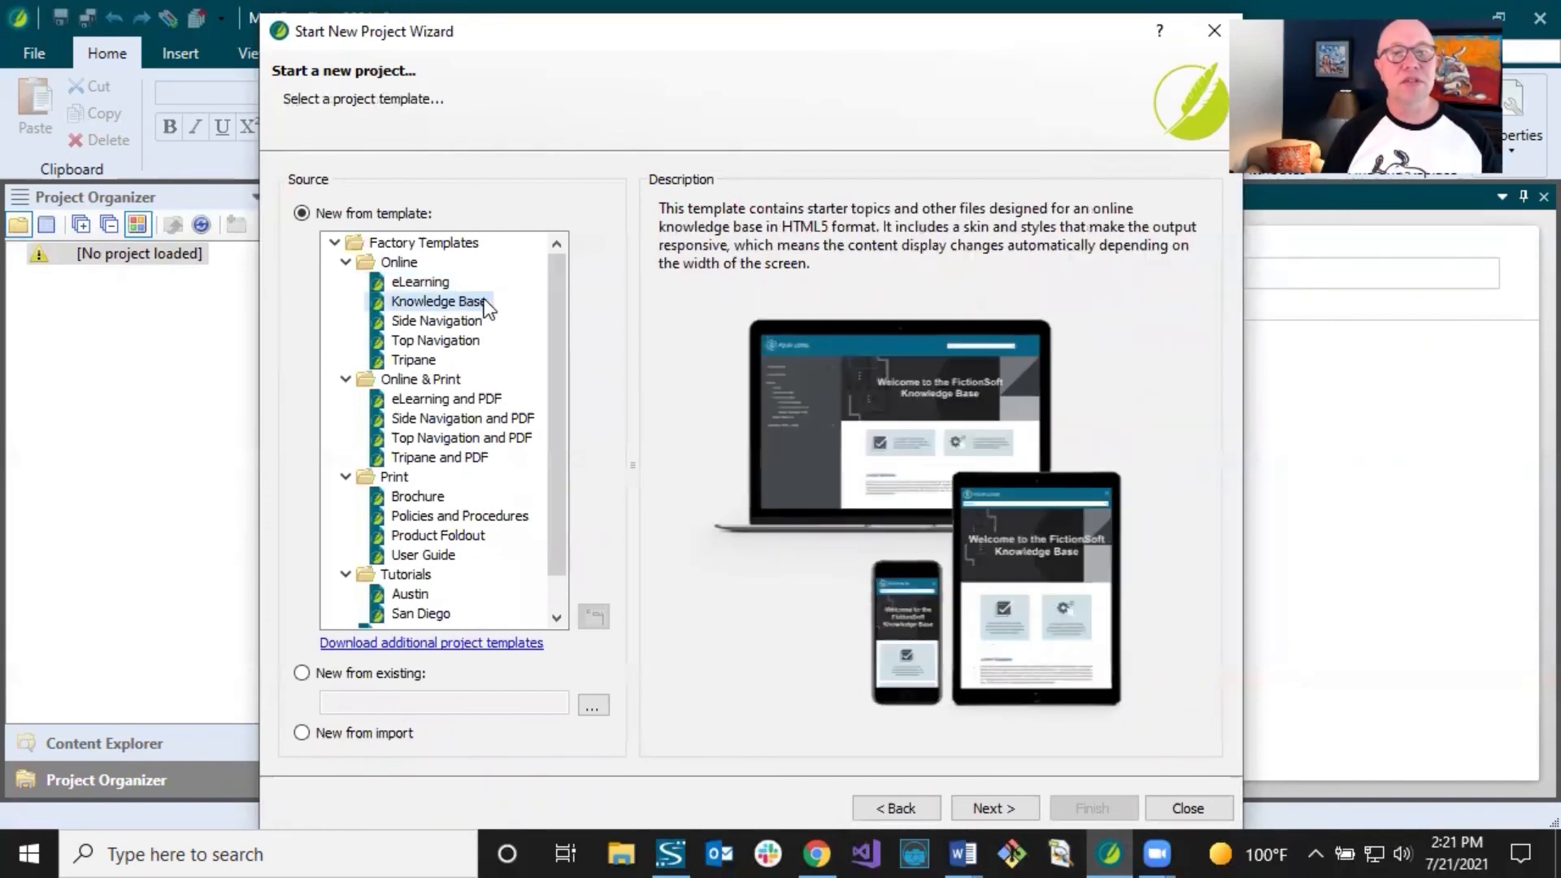
click(481, 322)
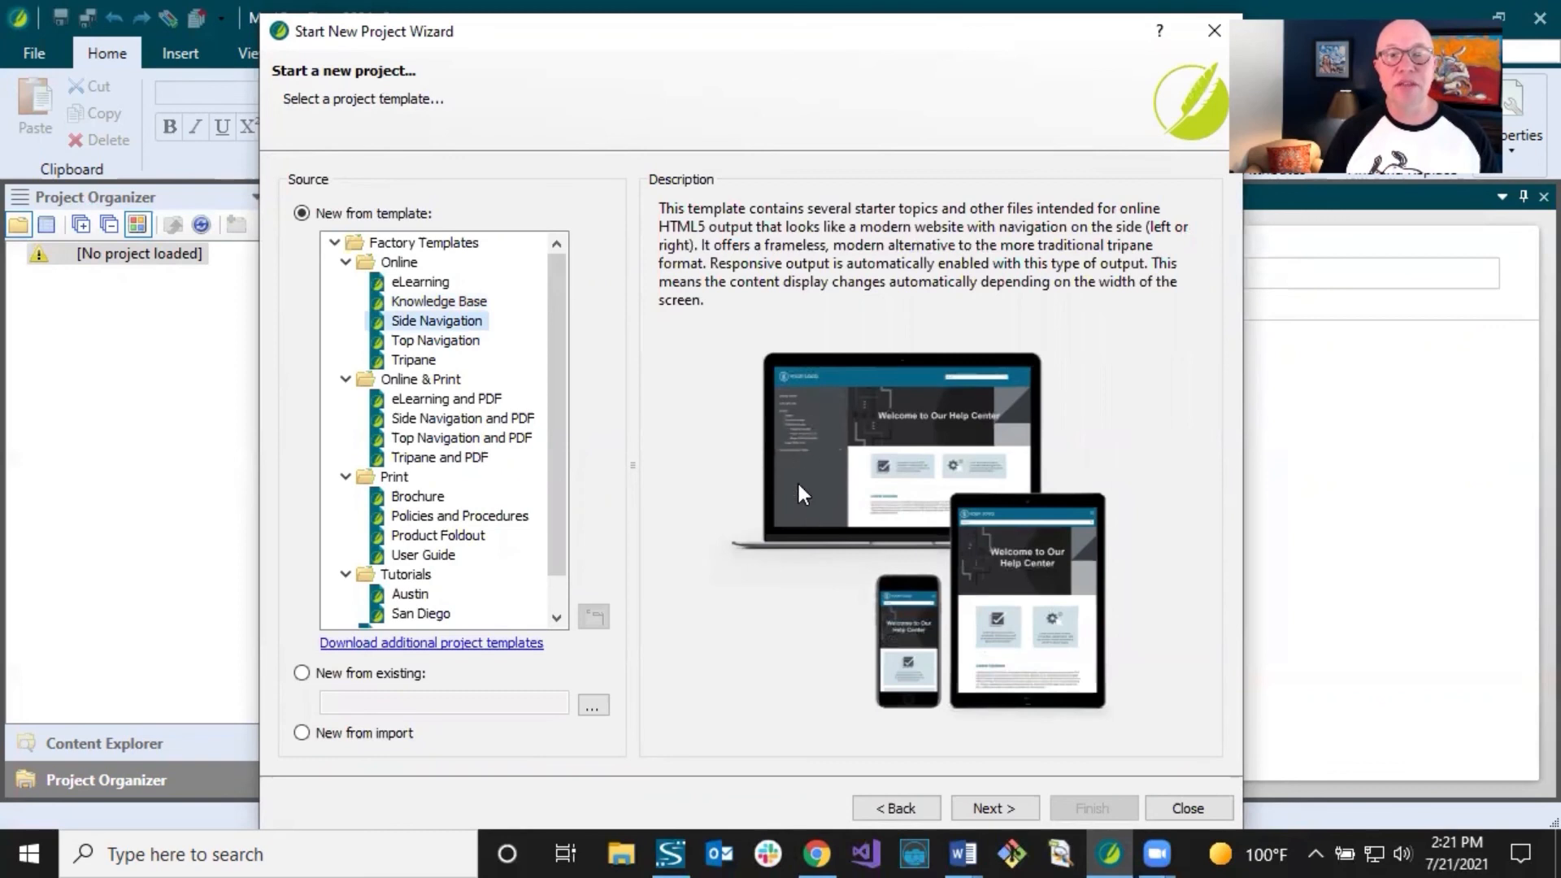
key(Down)
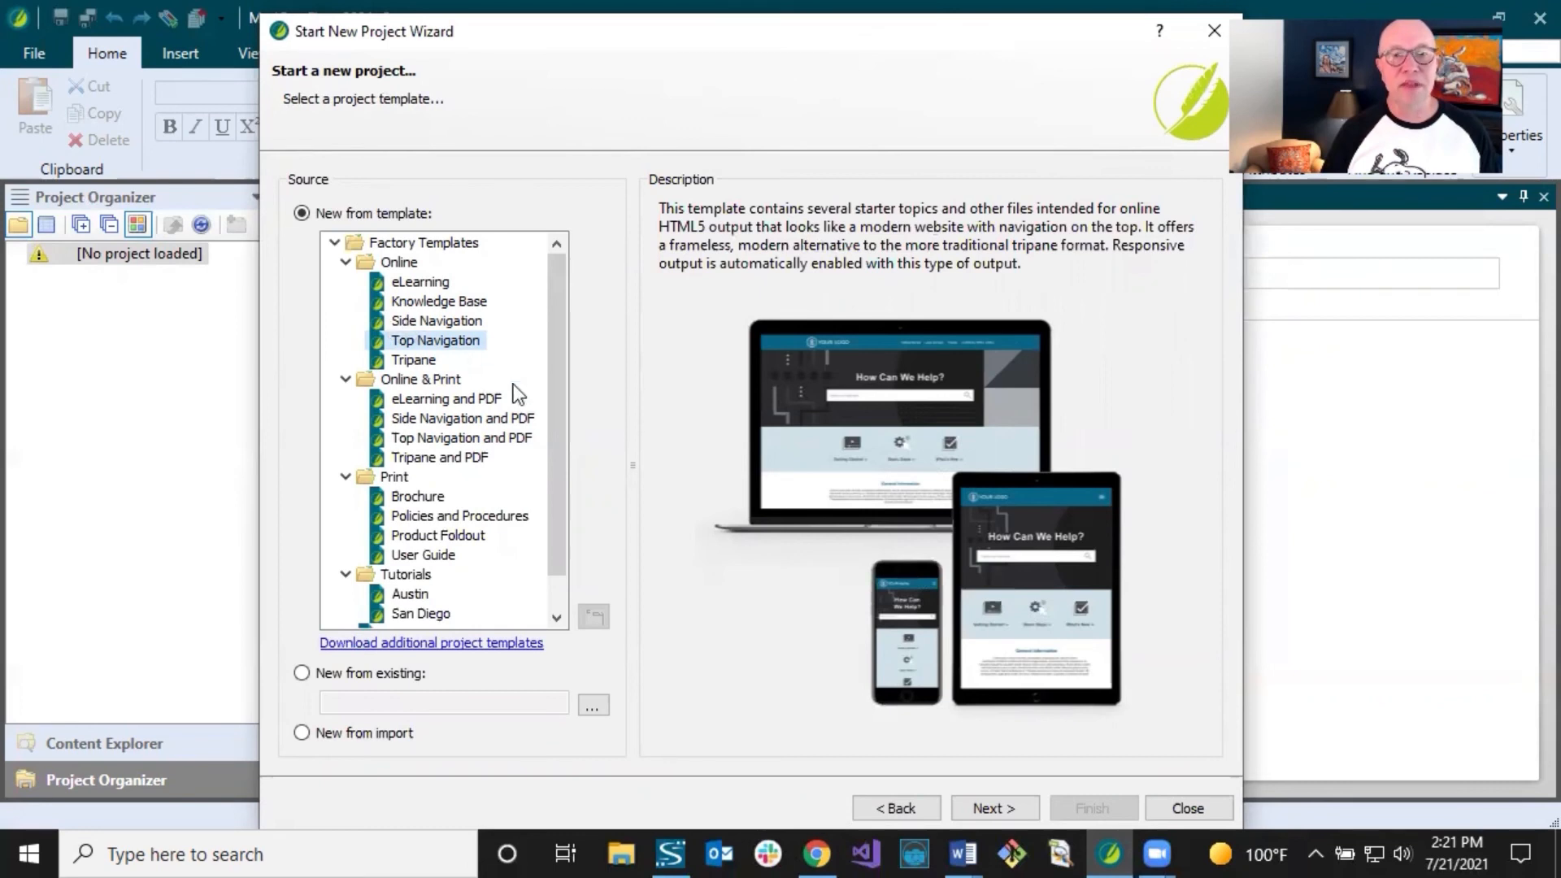
click(426, 360)
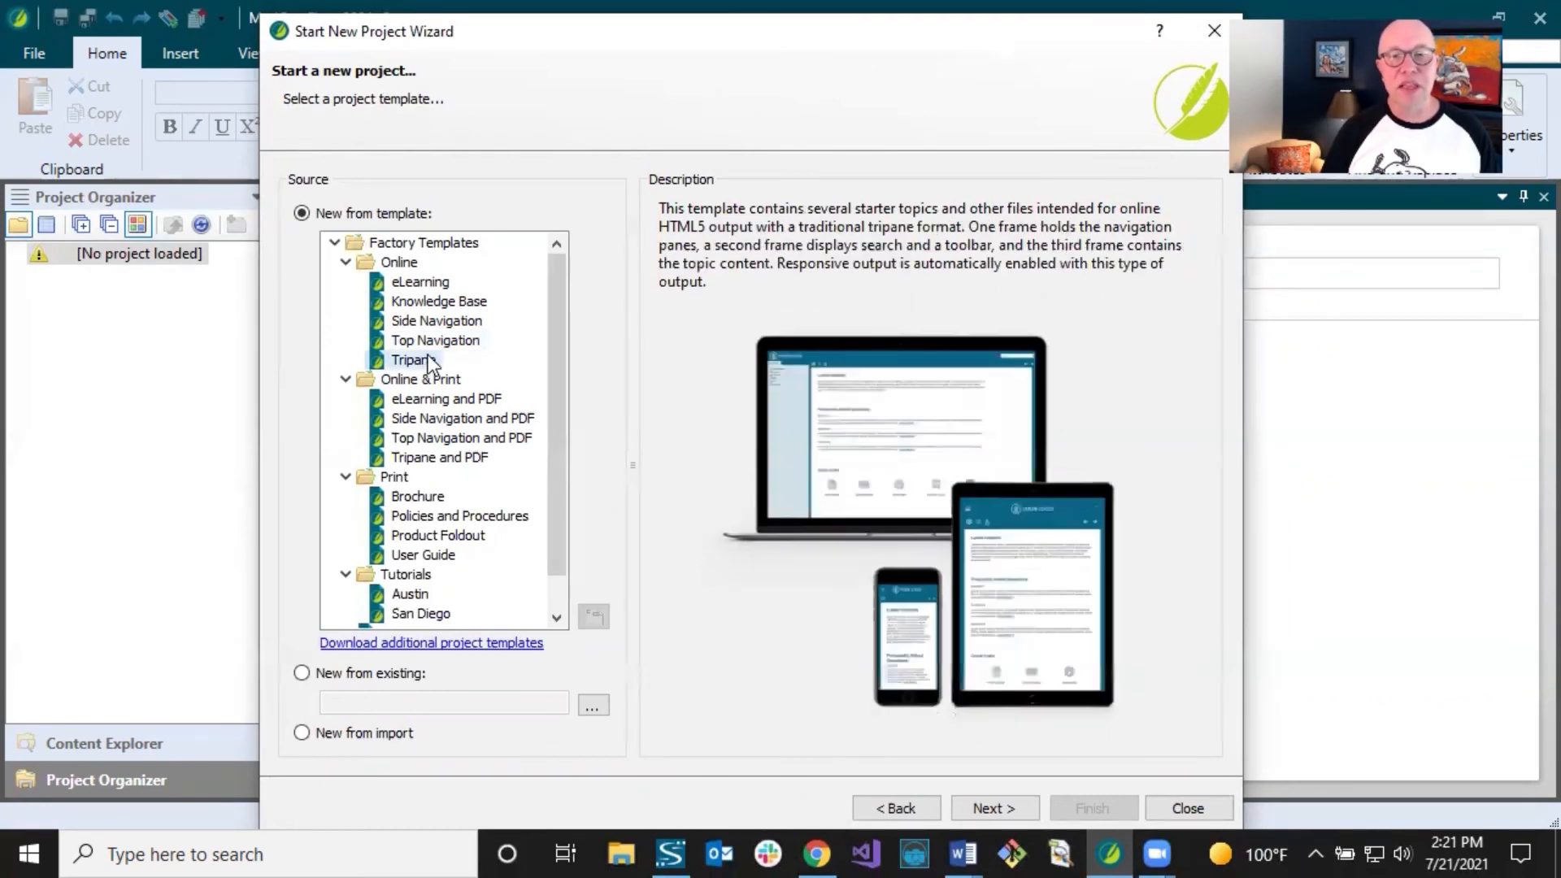
click(439, 341)
click(442, 321)
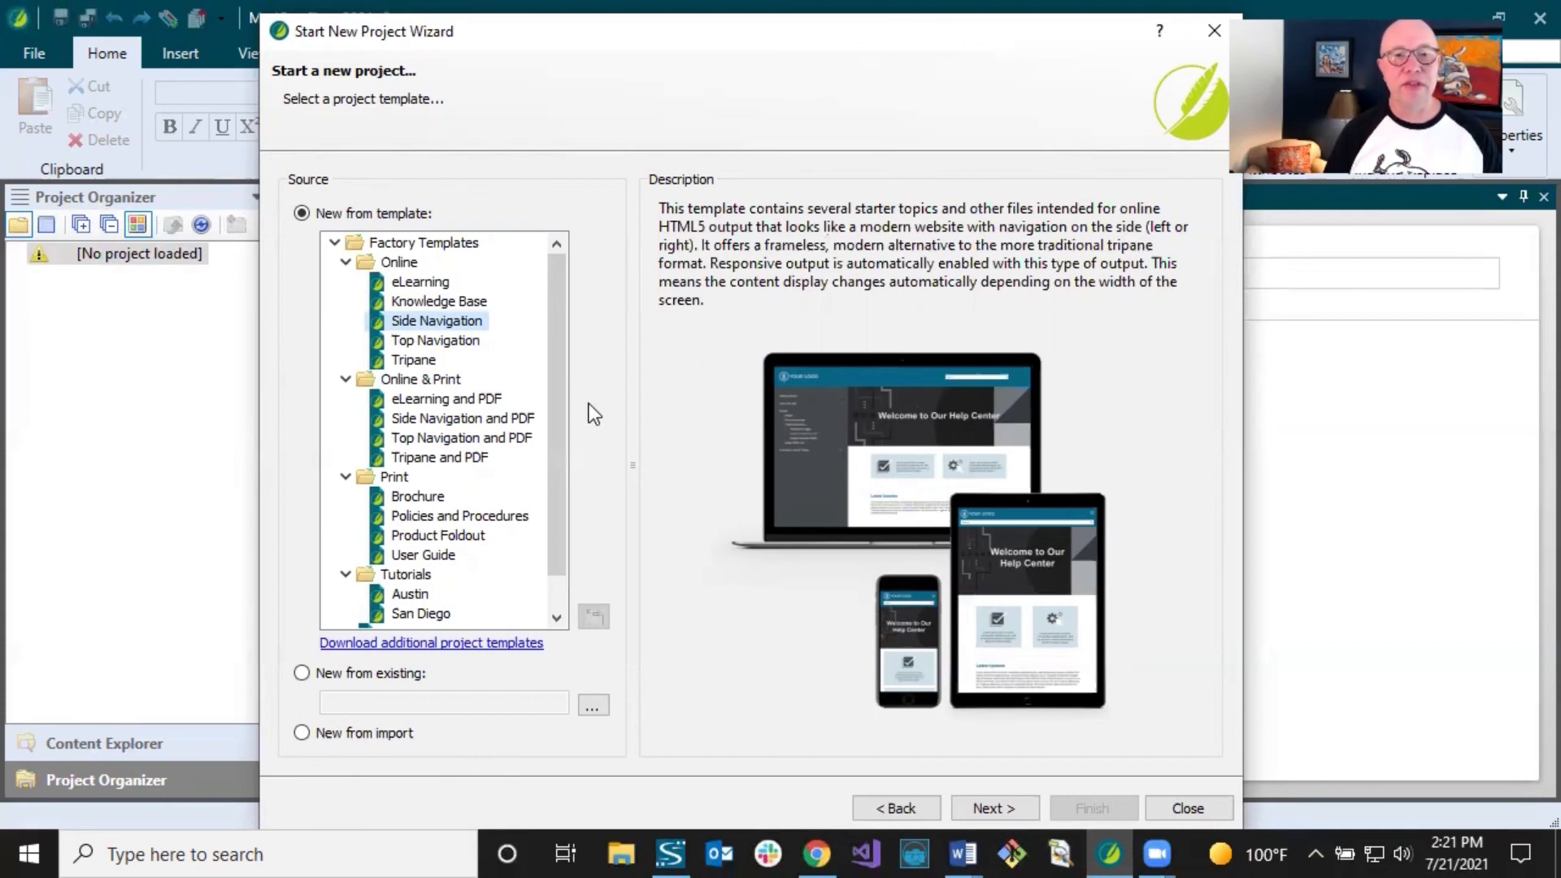
click(421, 285)
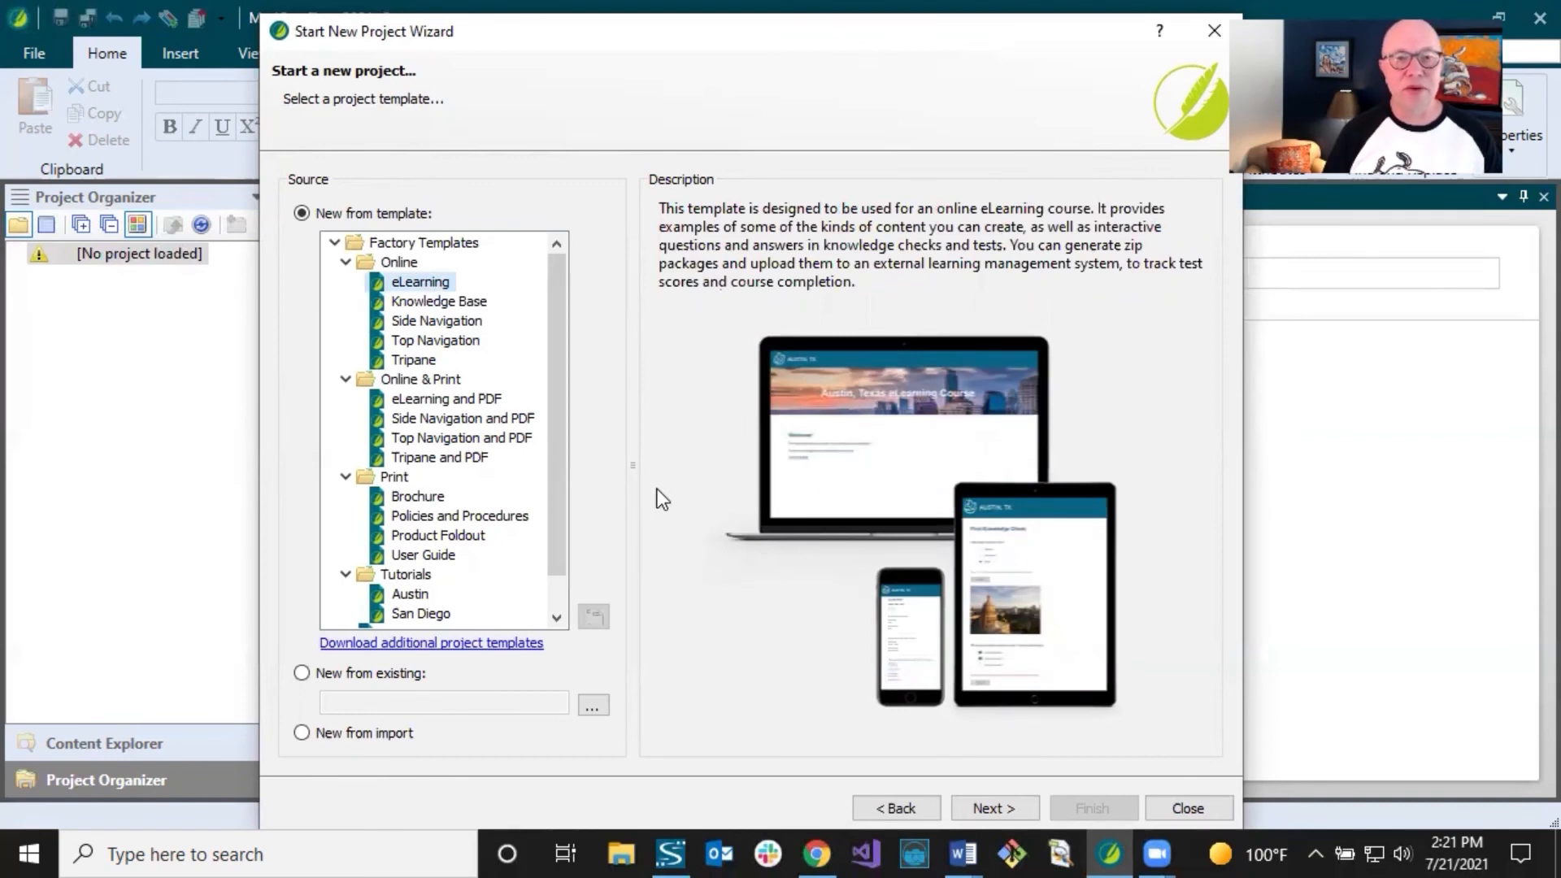
click(431, 500)
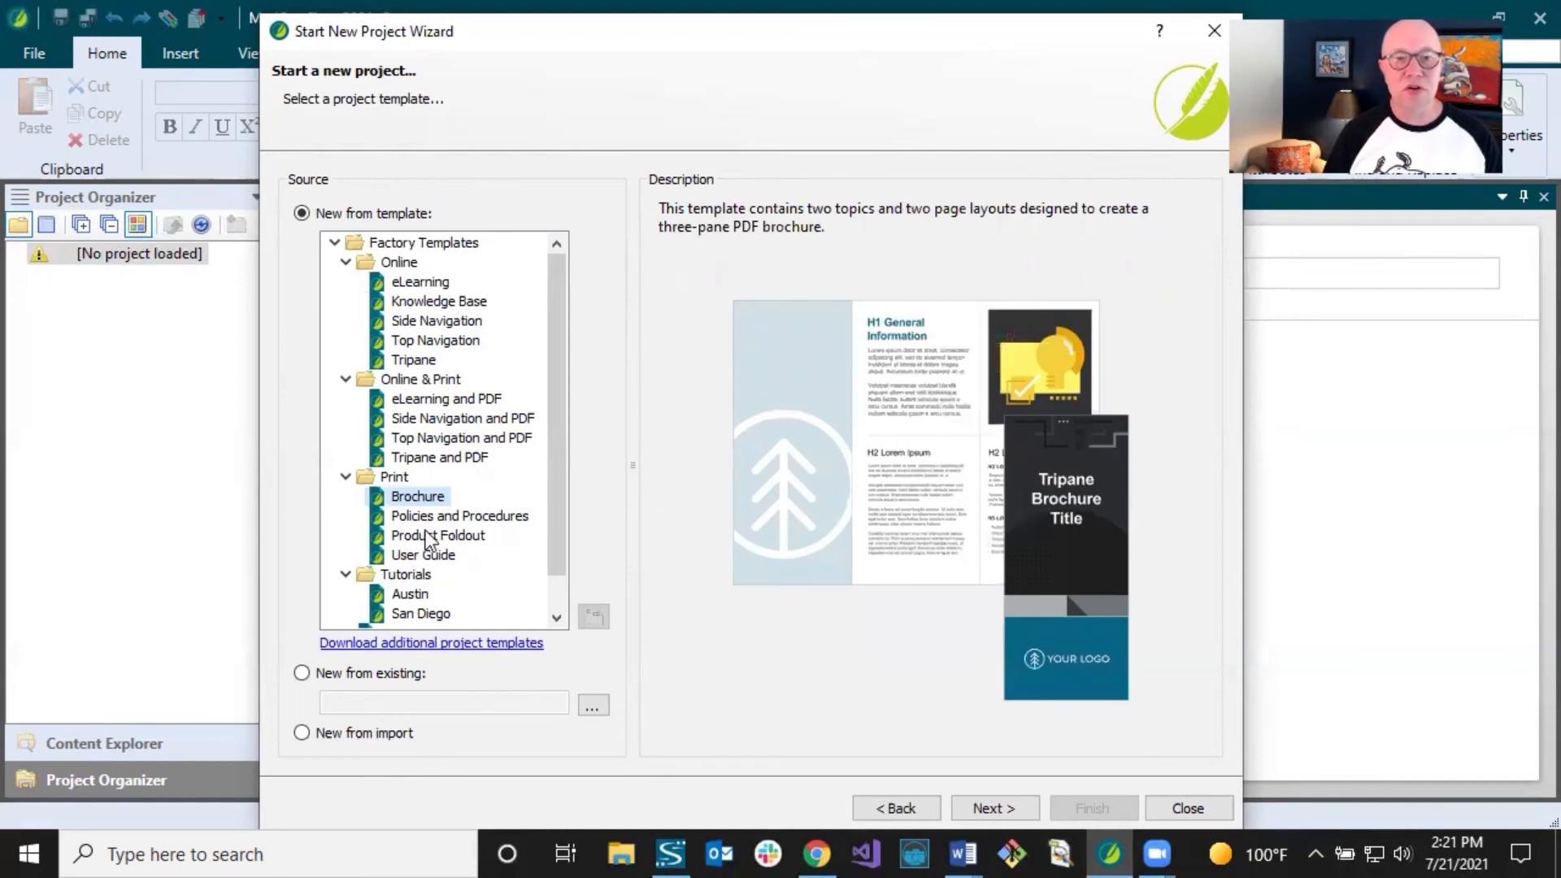
click(428, 536)
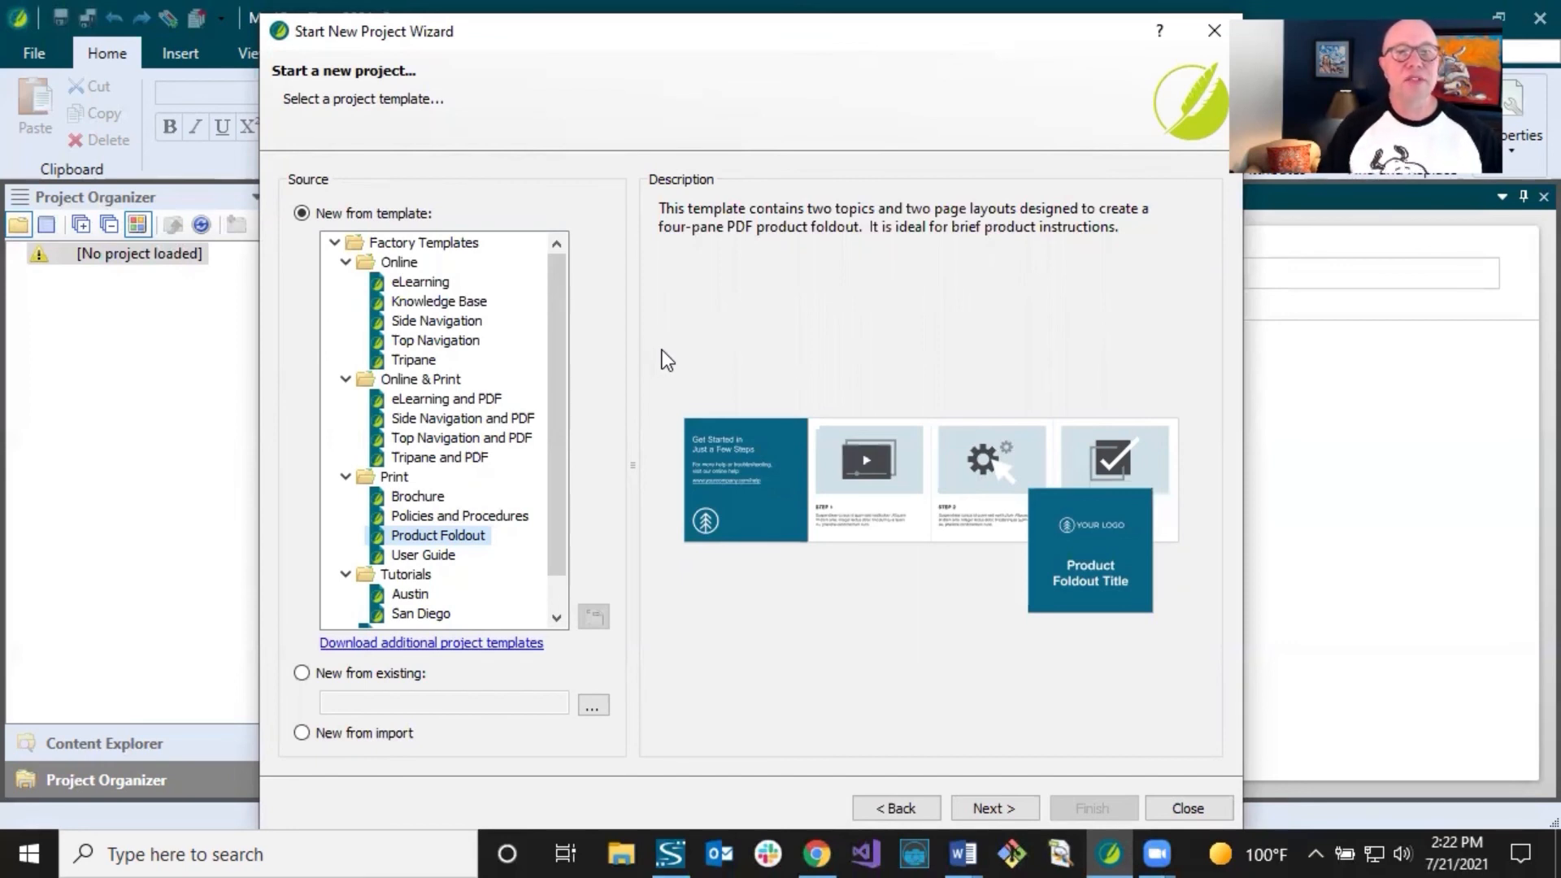
- Compare the Side Navigation template with Side Navigation and PDF, and select the online Top Navigation template
click(465, 320)
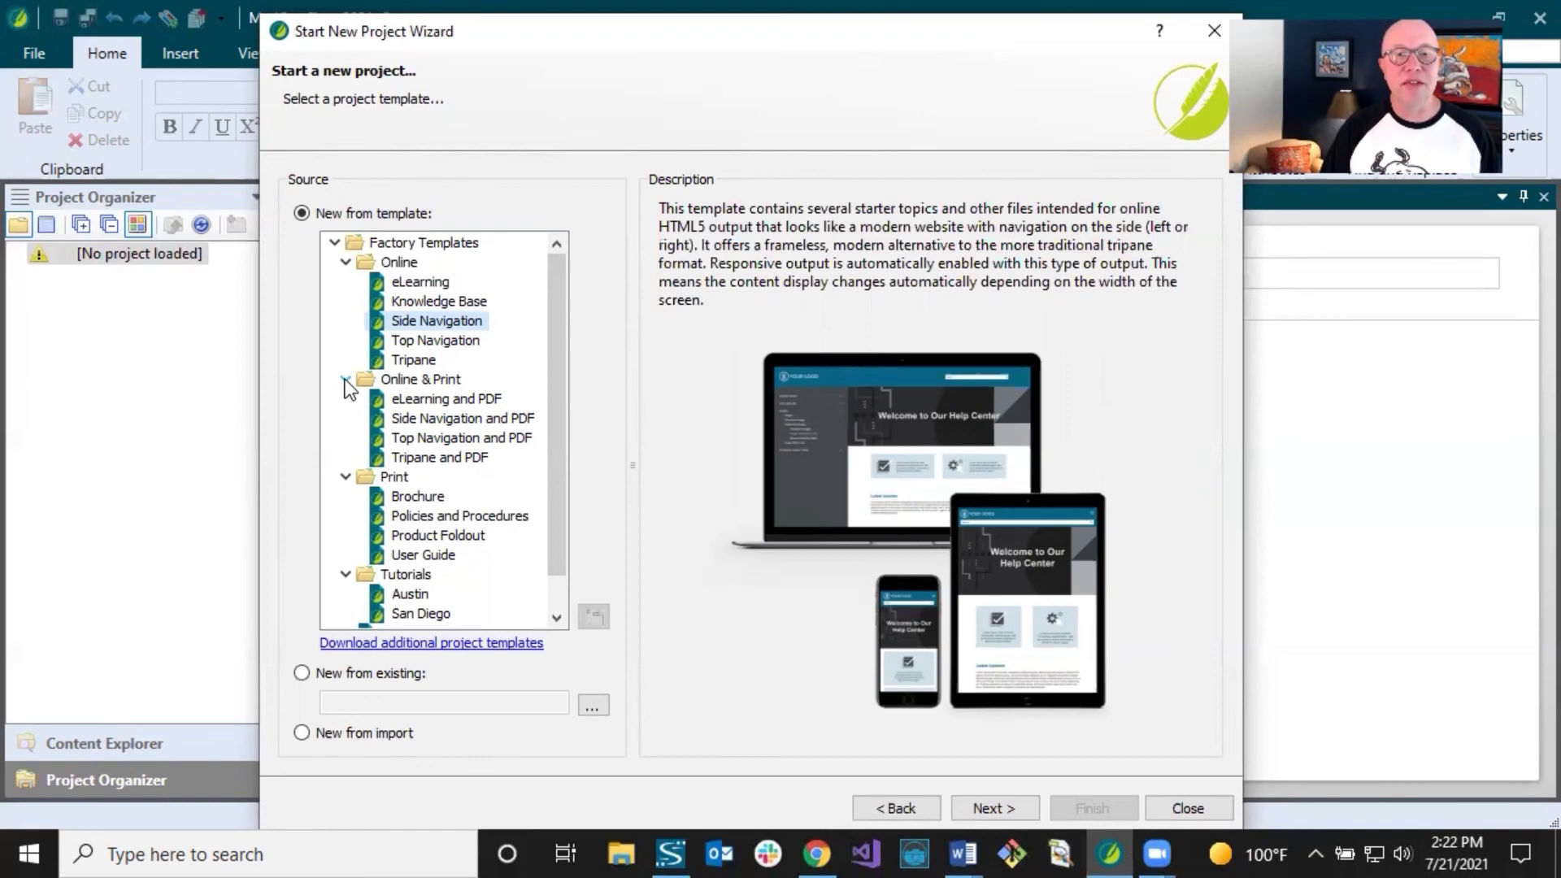
click(467, 418)
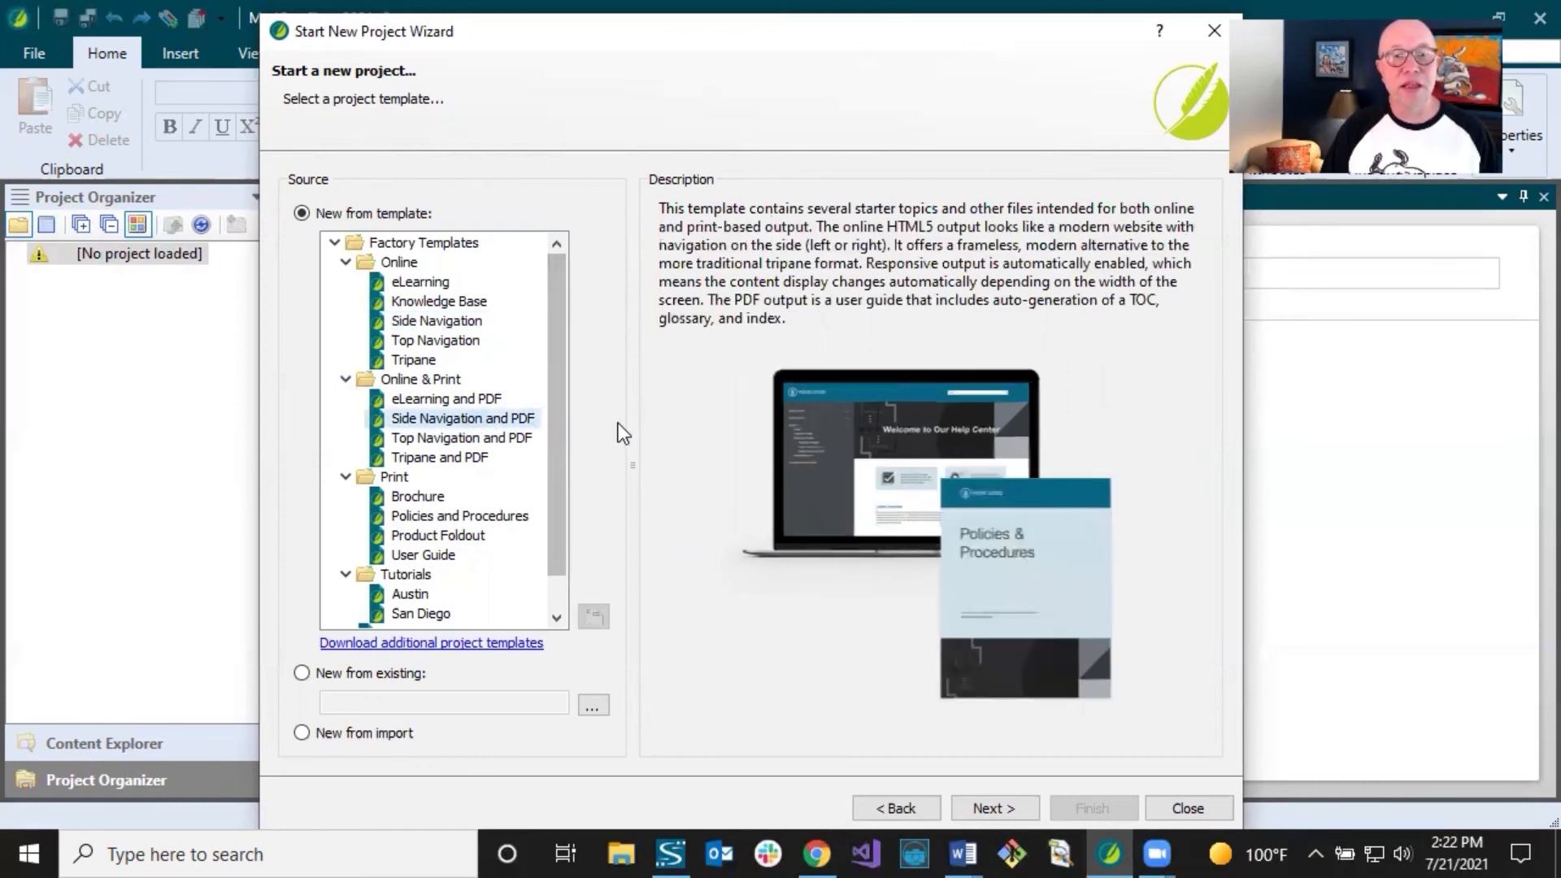
click(447, 322)
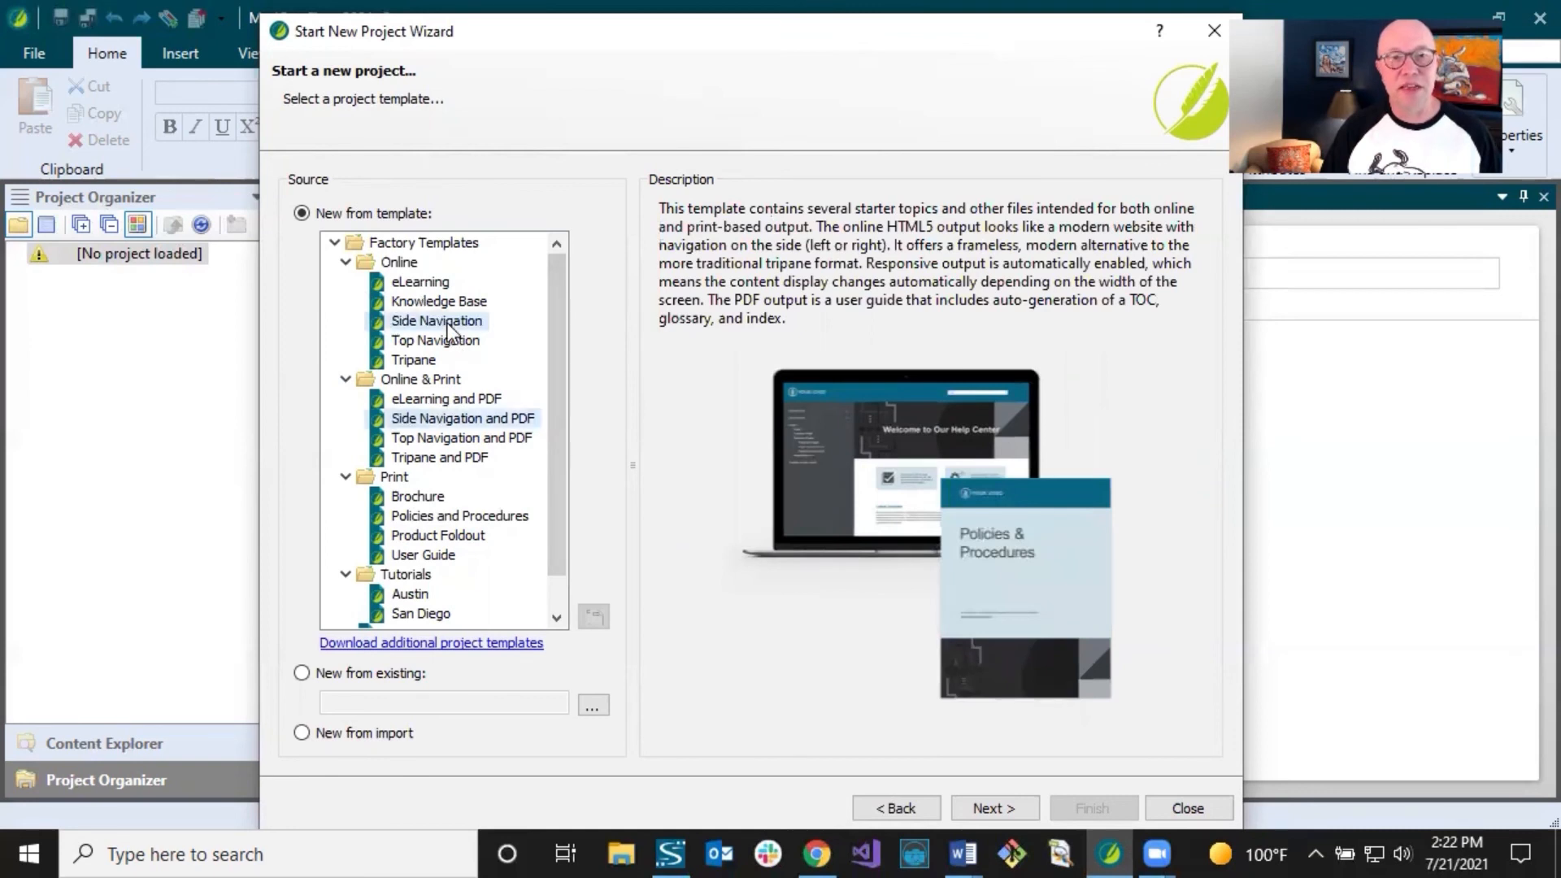
click(447, 416)
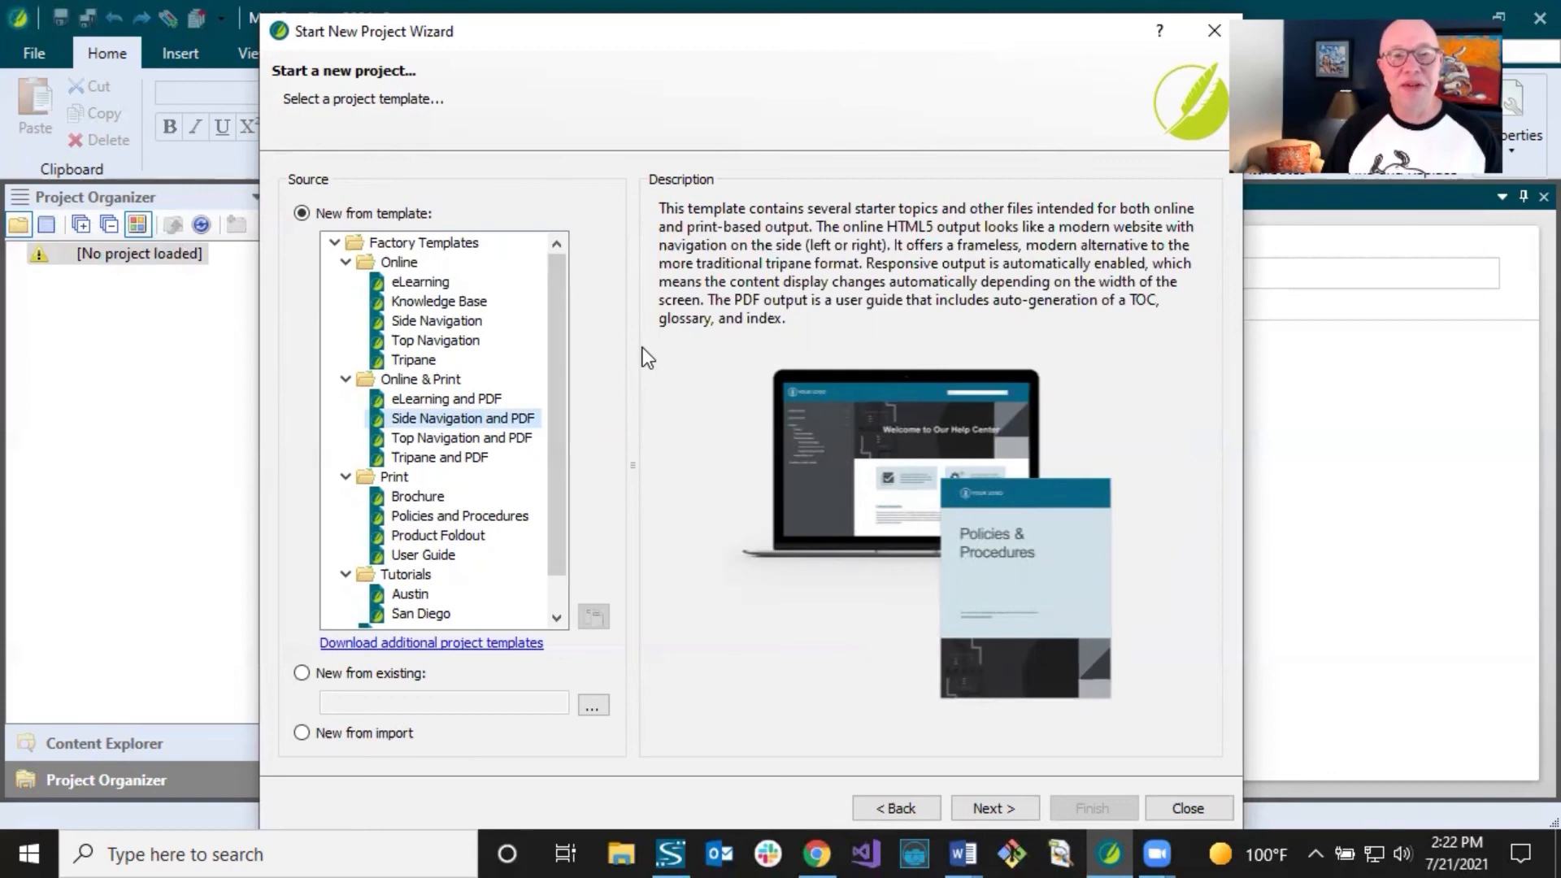
click(425, 340)
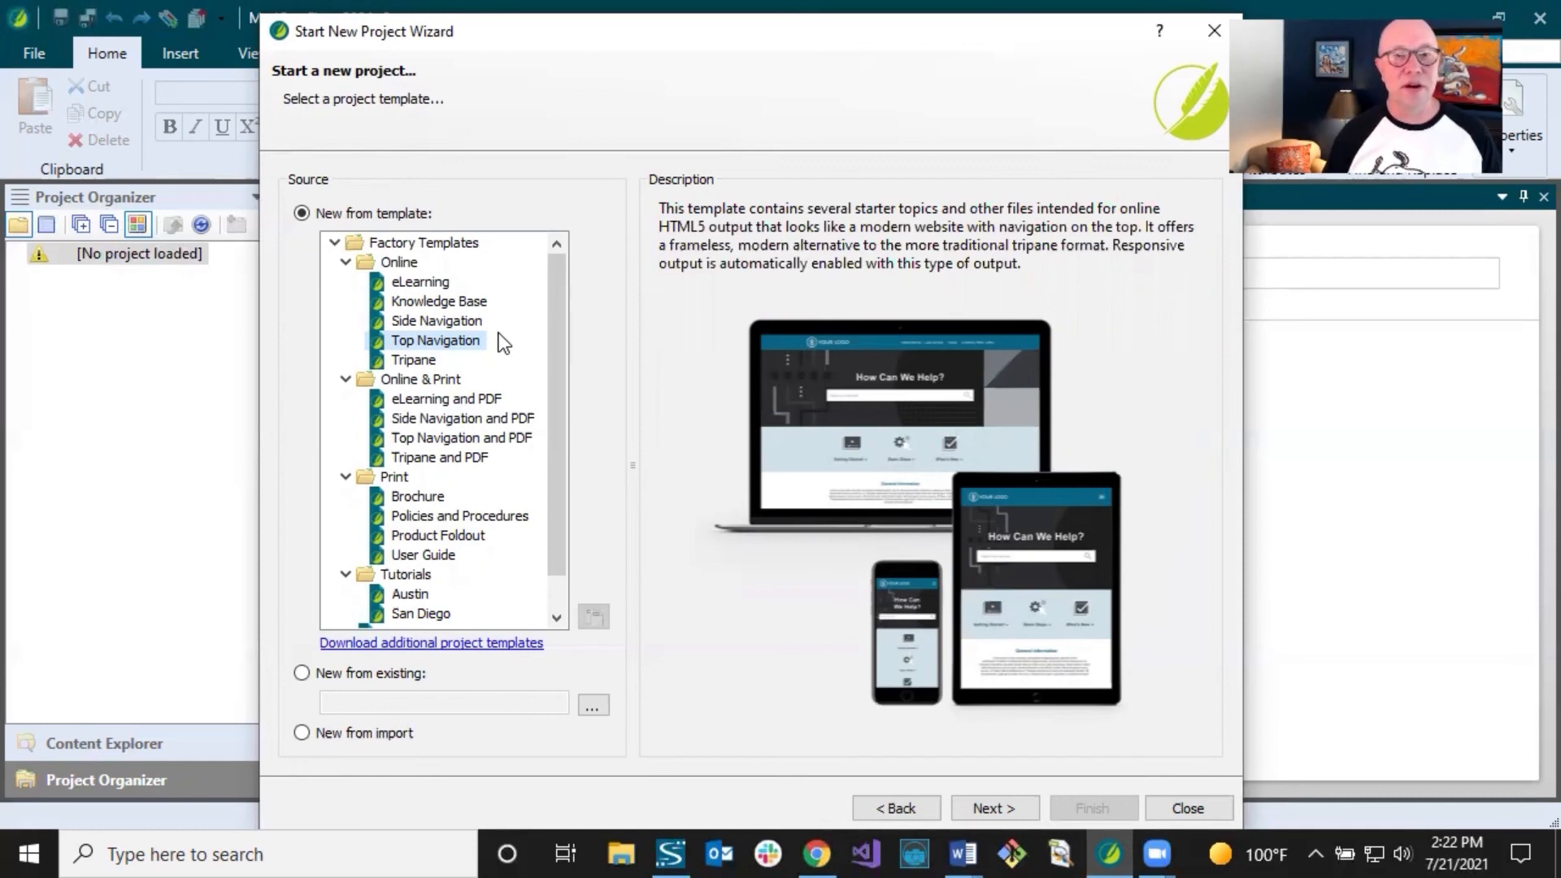
- Collapse the Online & Print, Print and Tutorials folders of the factory templates
click(346, 379)
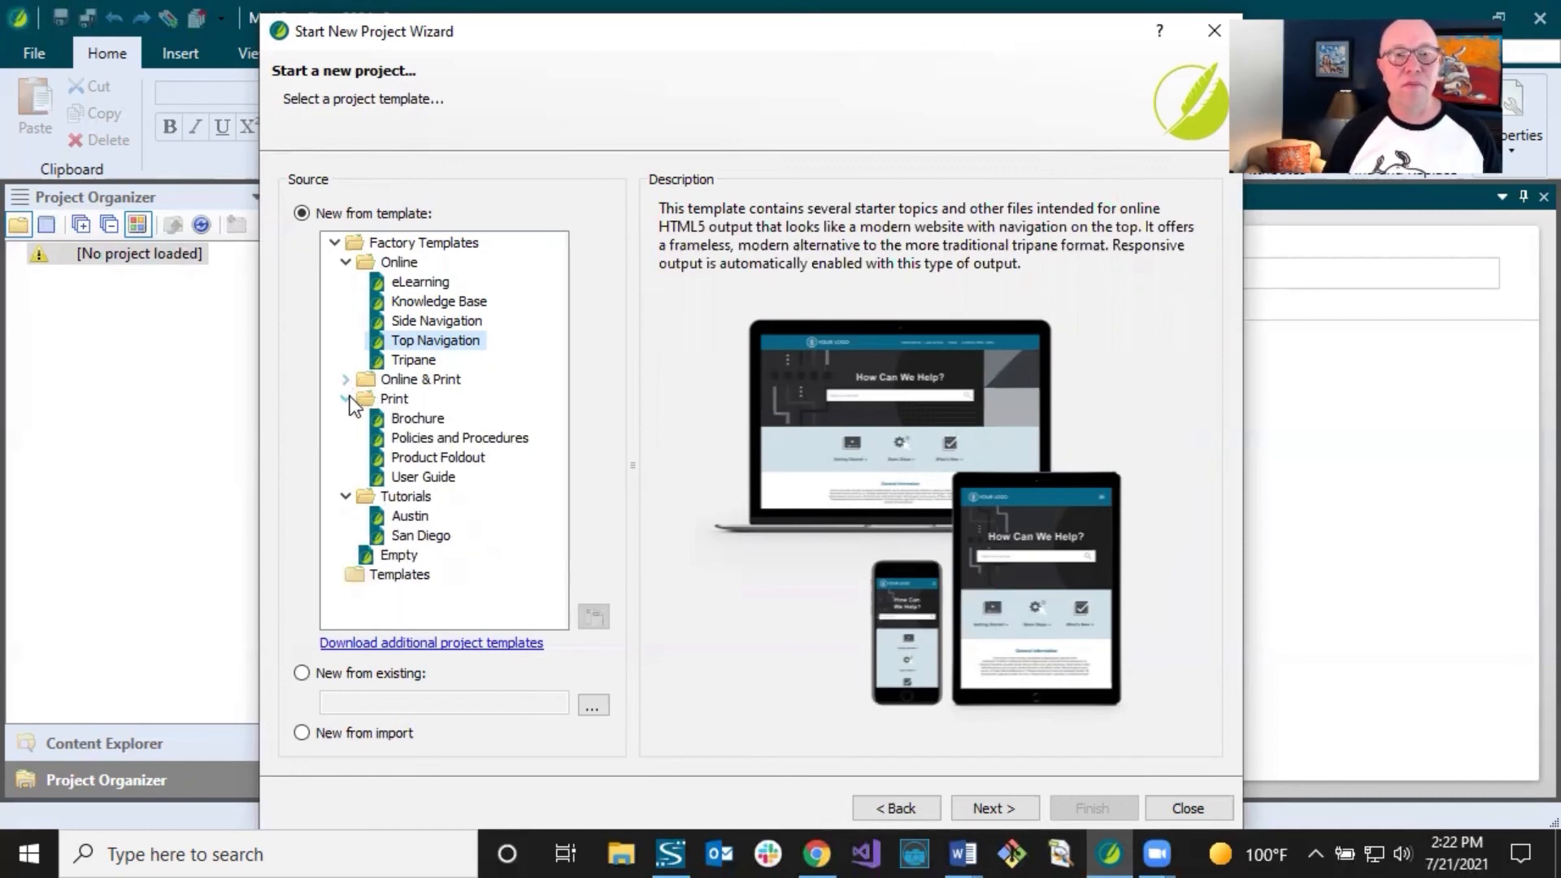
click(345, 398)
click(345, 417)
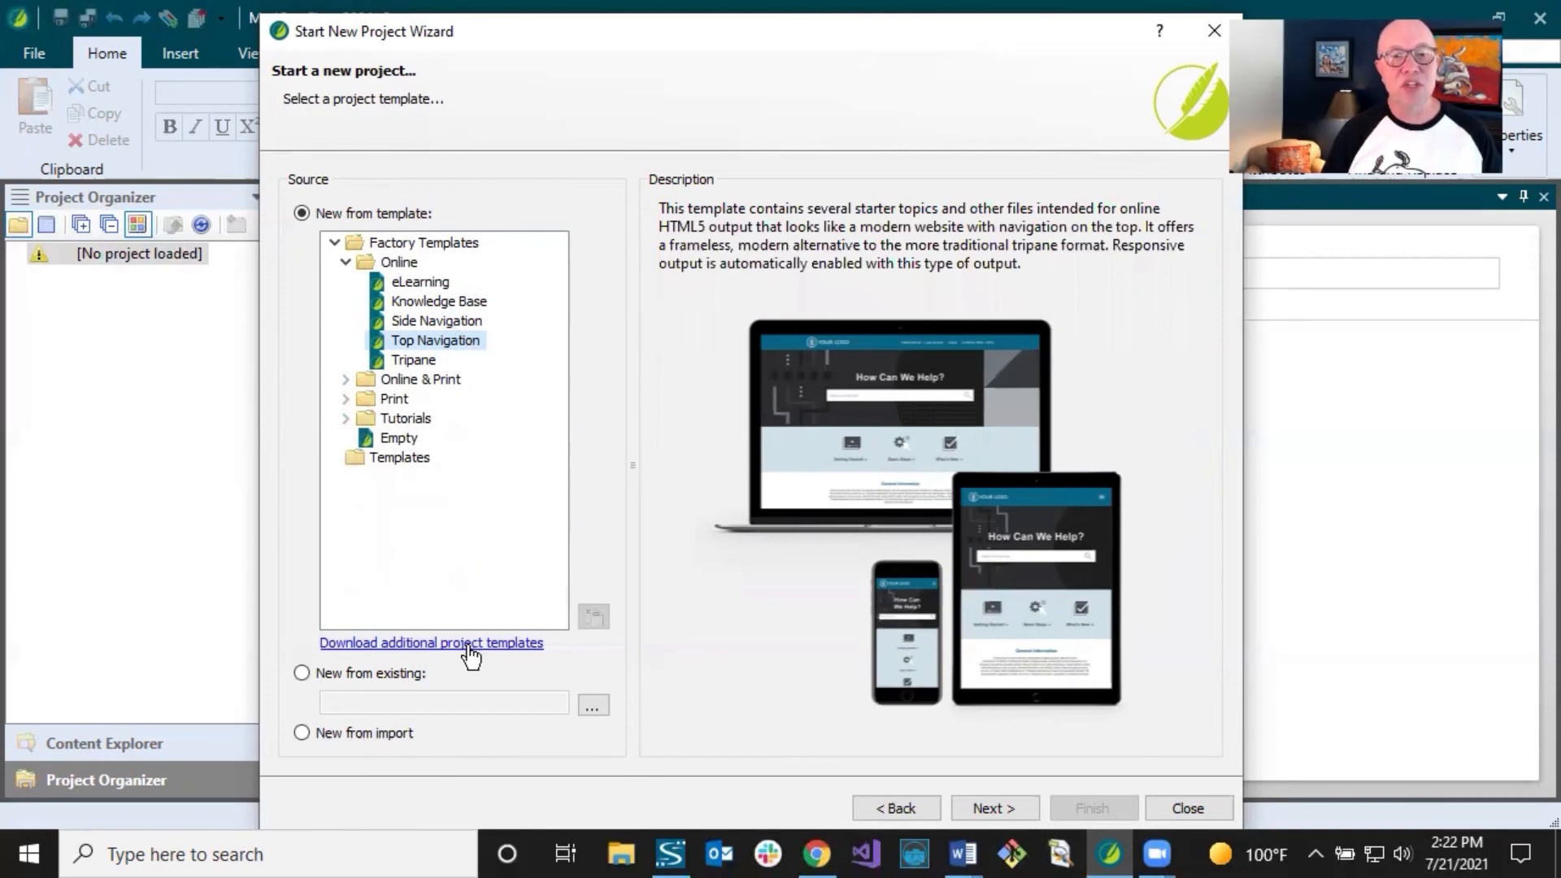
- Open the web page with additional project templates and browse its side navigation and top navigation designs
click(426, 645)
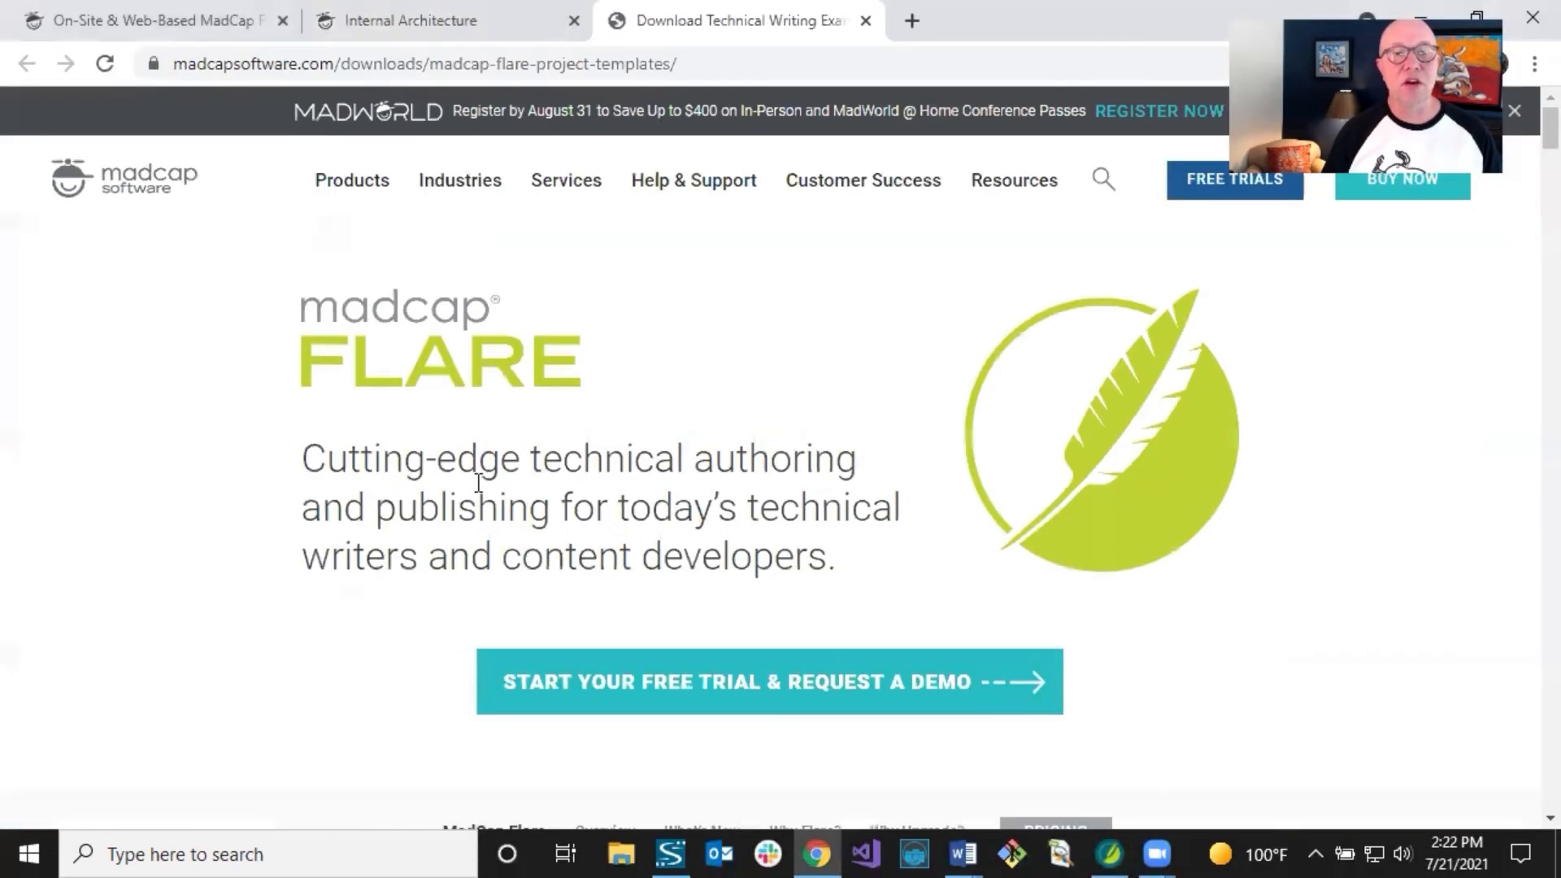
scroll(568, 480, down, 10)
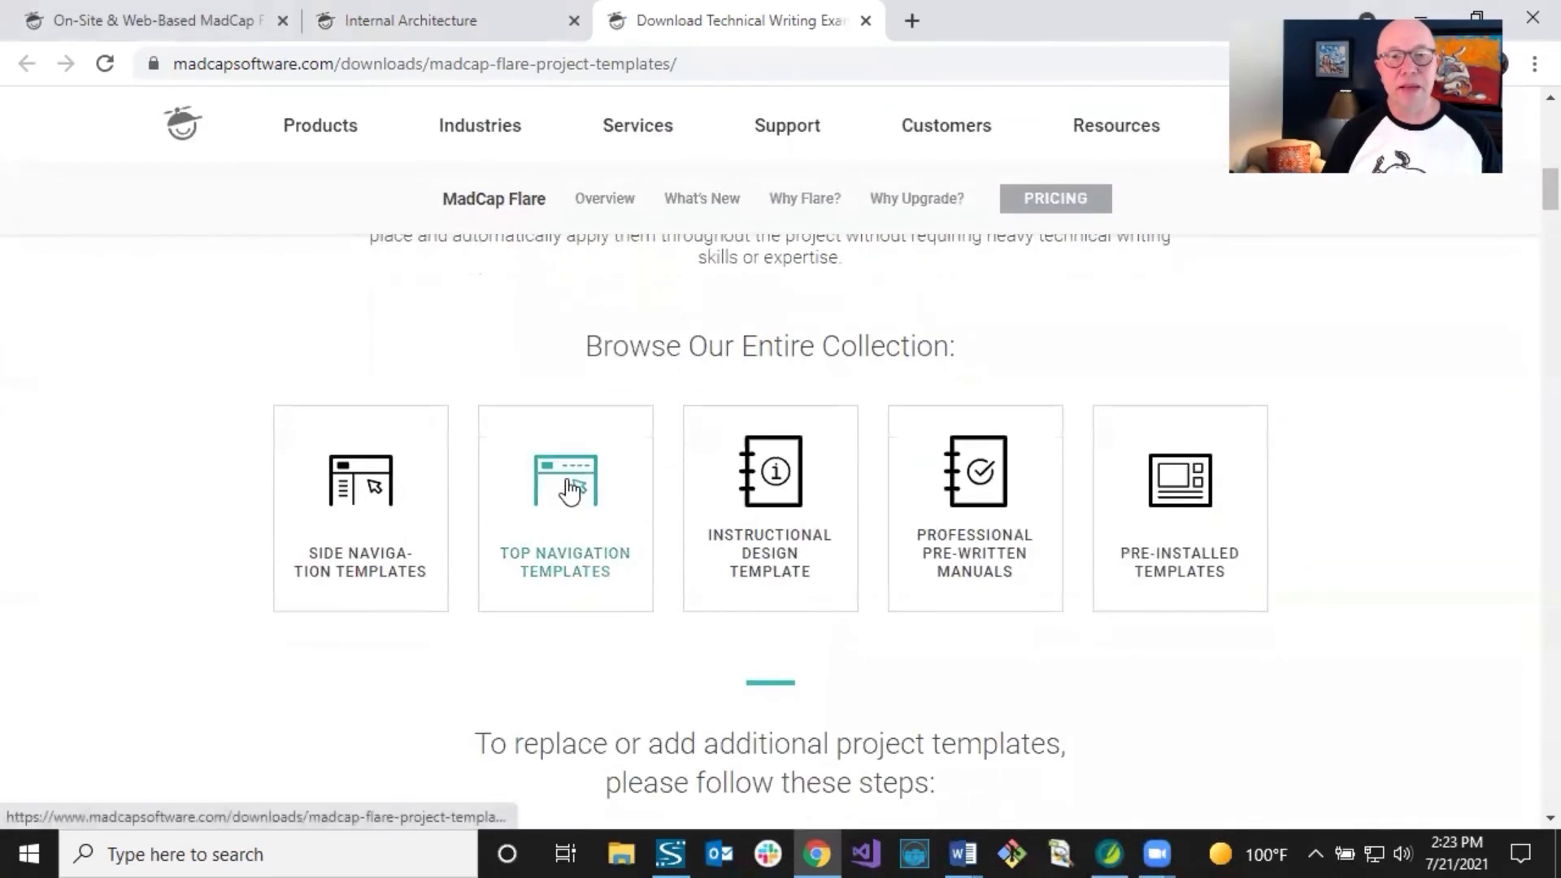
scroll(569, 488, down, 12)
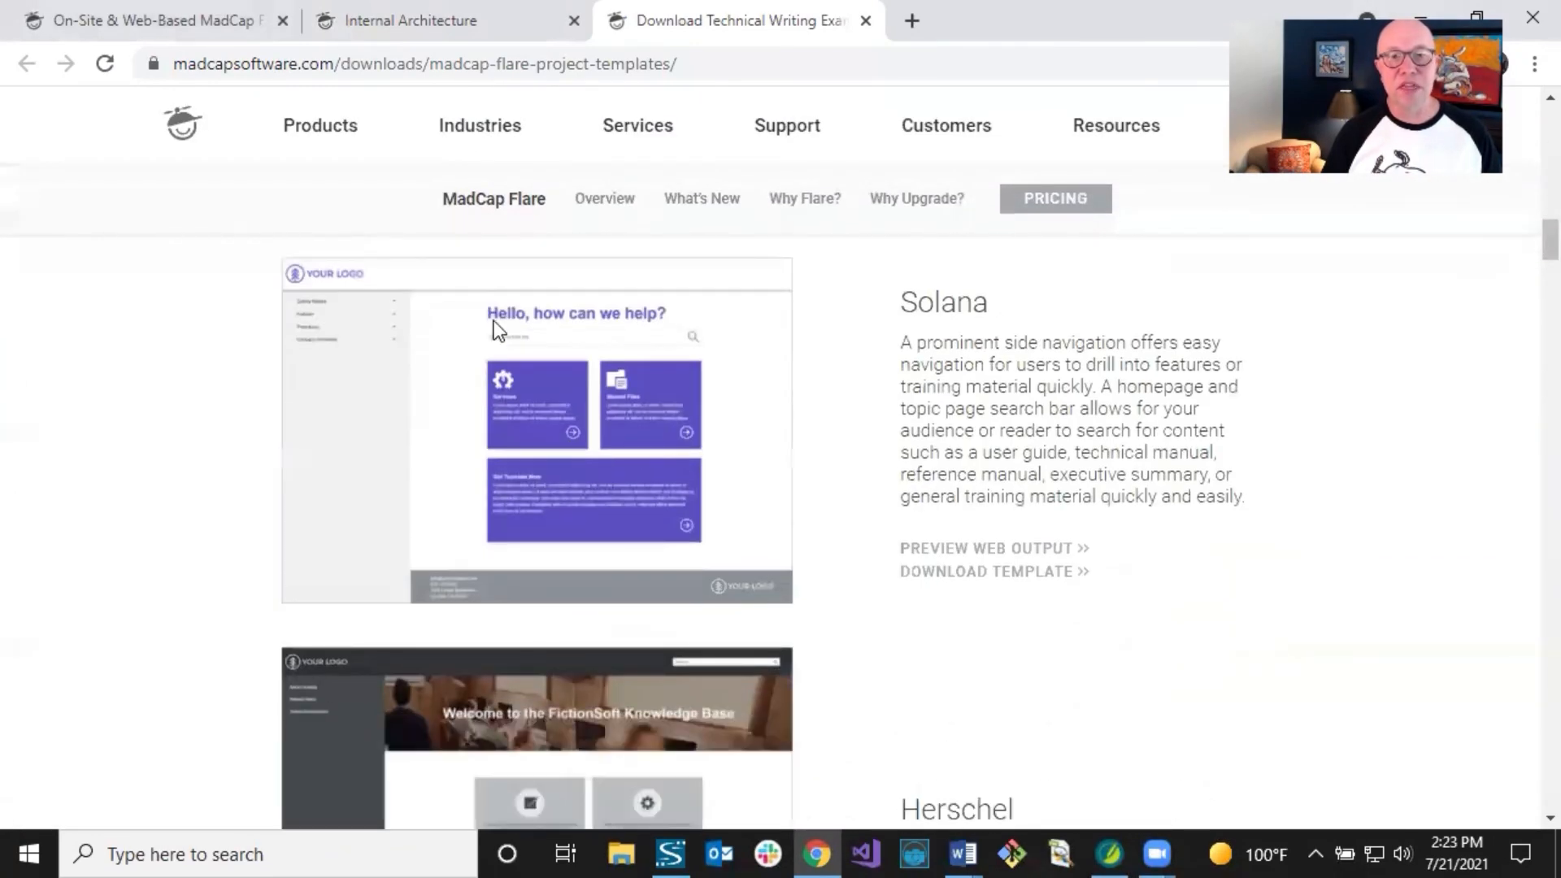
scroll(638, 429, down, 14)
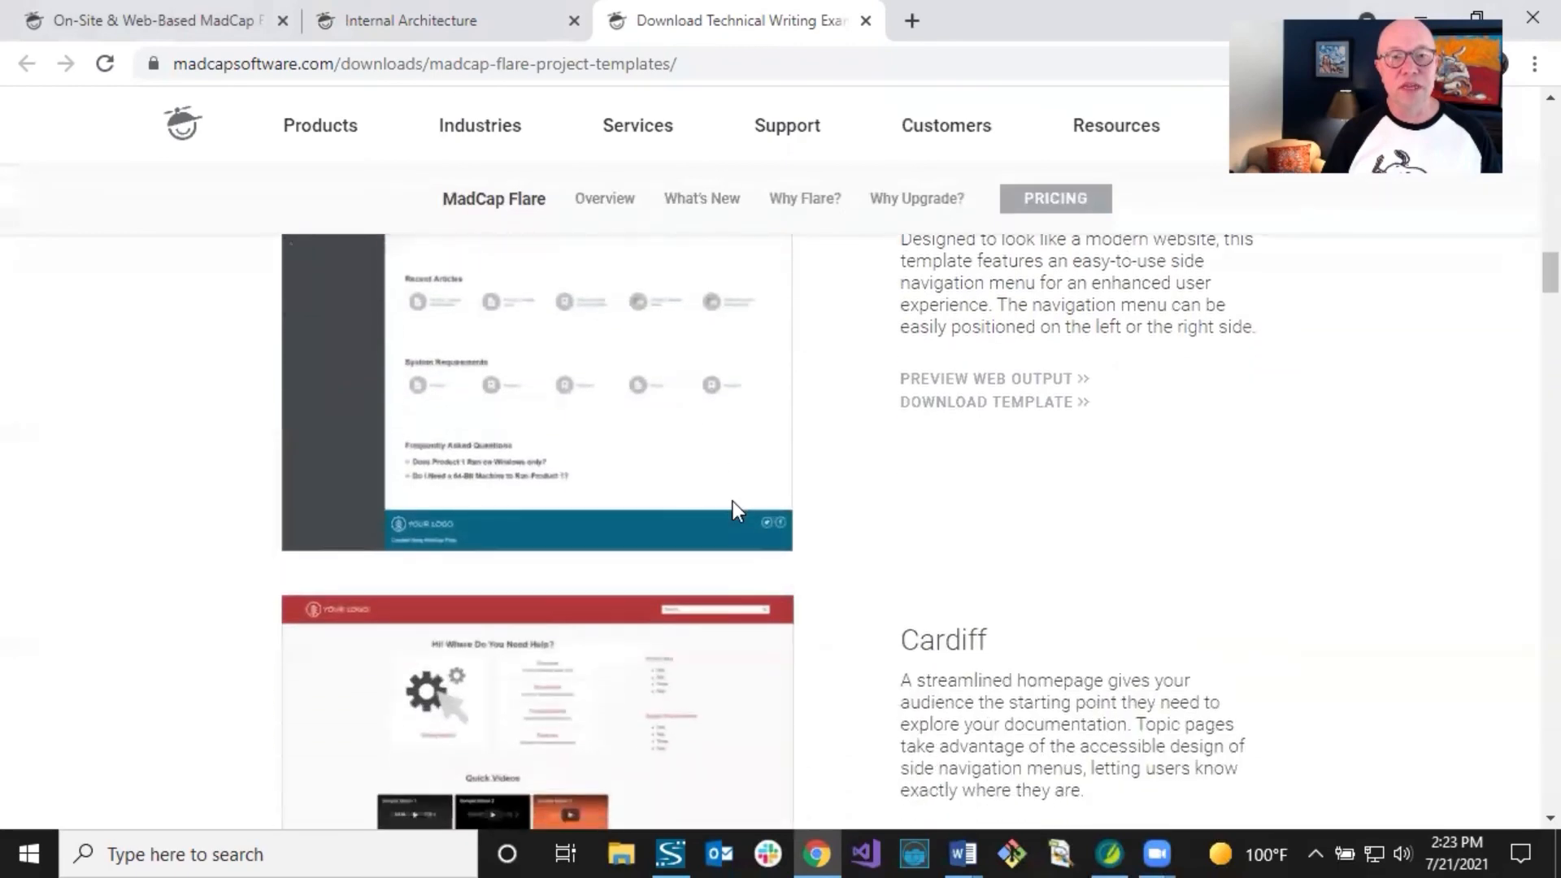
scroll(733, 502, up, 3)
scroll(733, 503, down, 11)
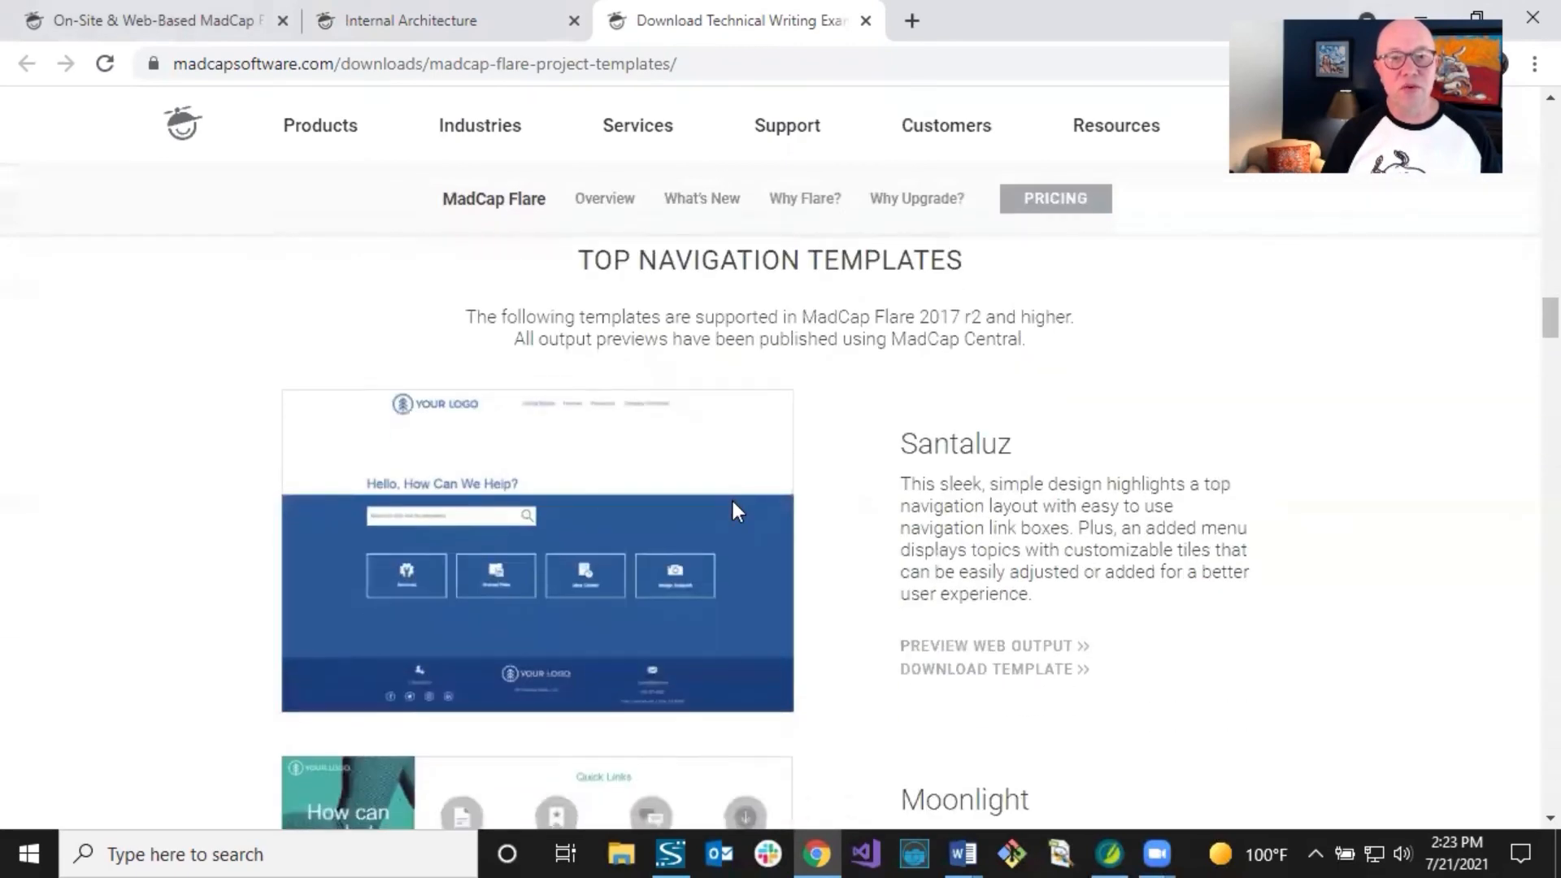
scroll(733, 510, down, 4)
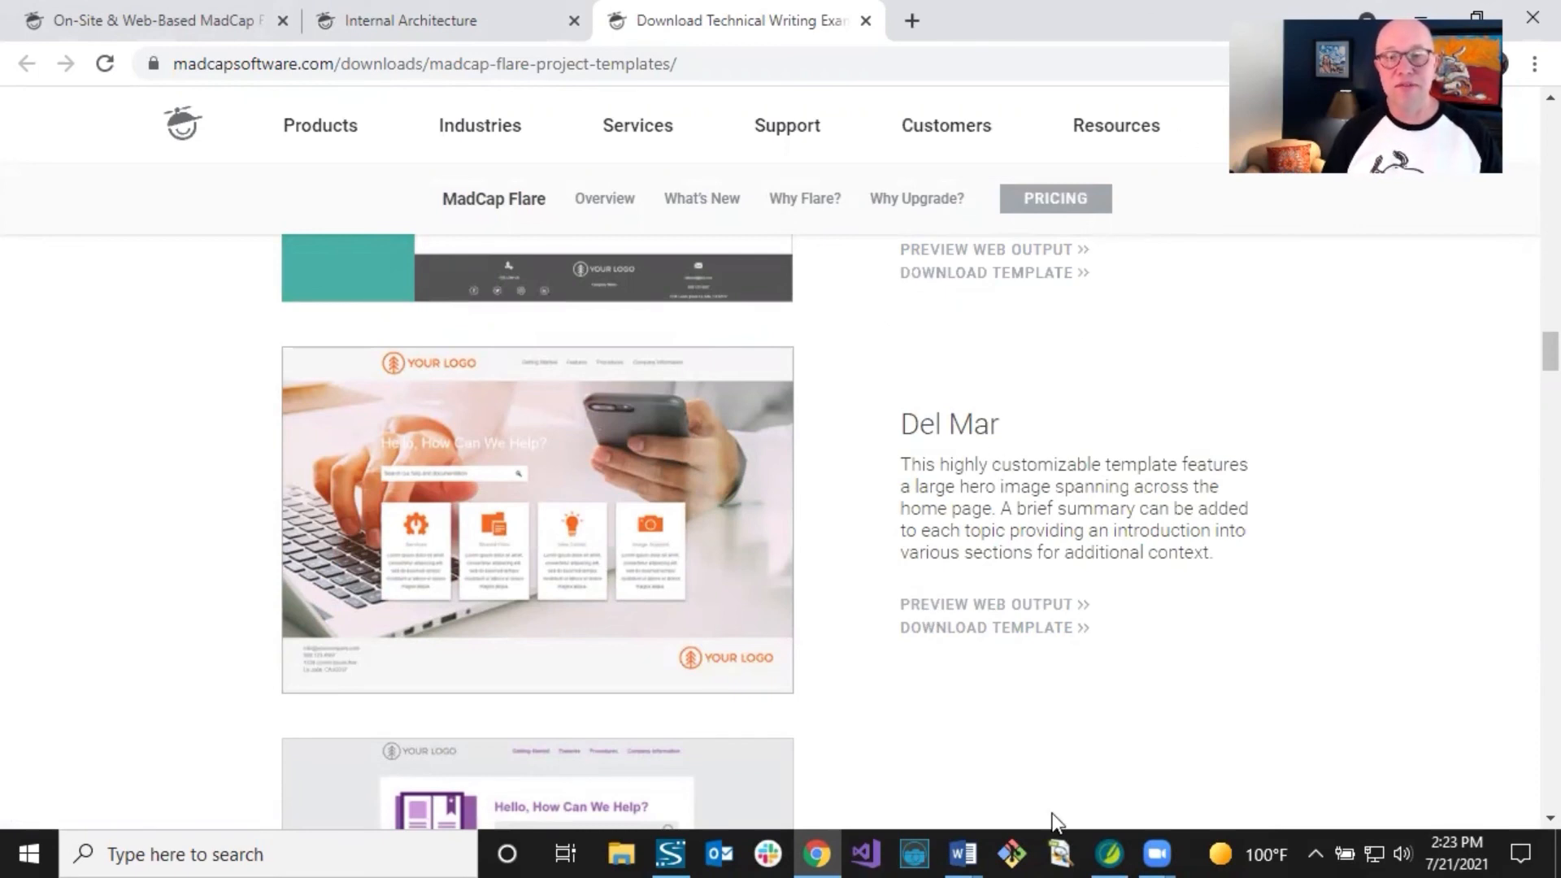
- Switch back to MadCap Flare and create the project from the online Side Navigation template with HTML5 as primary target
click(1110, 842)
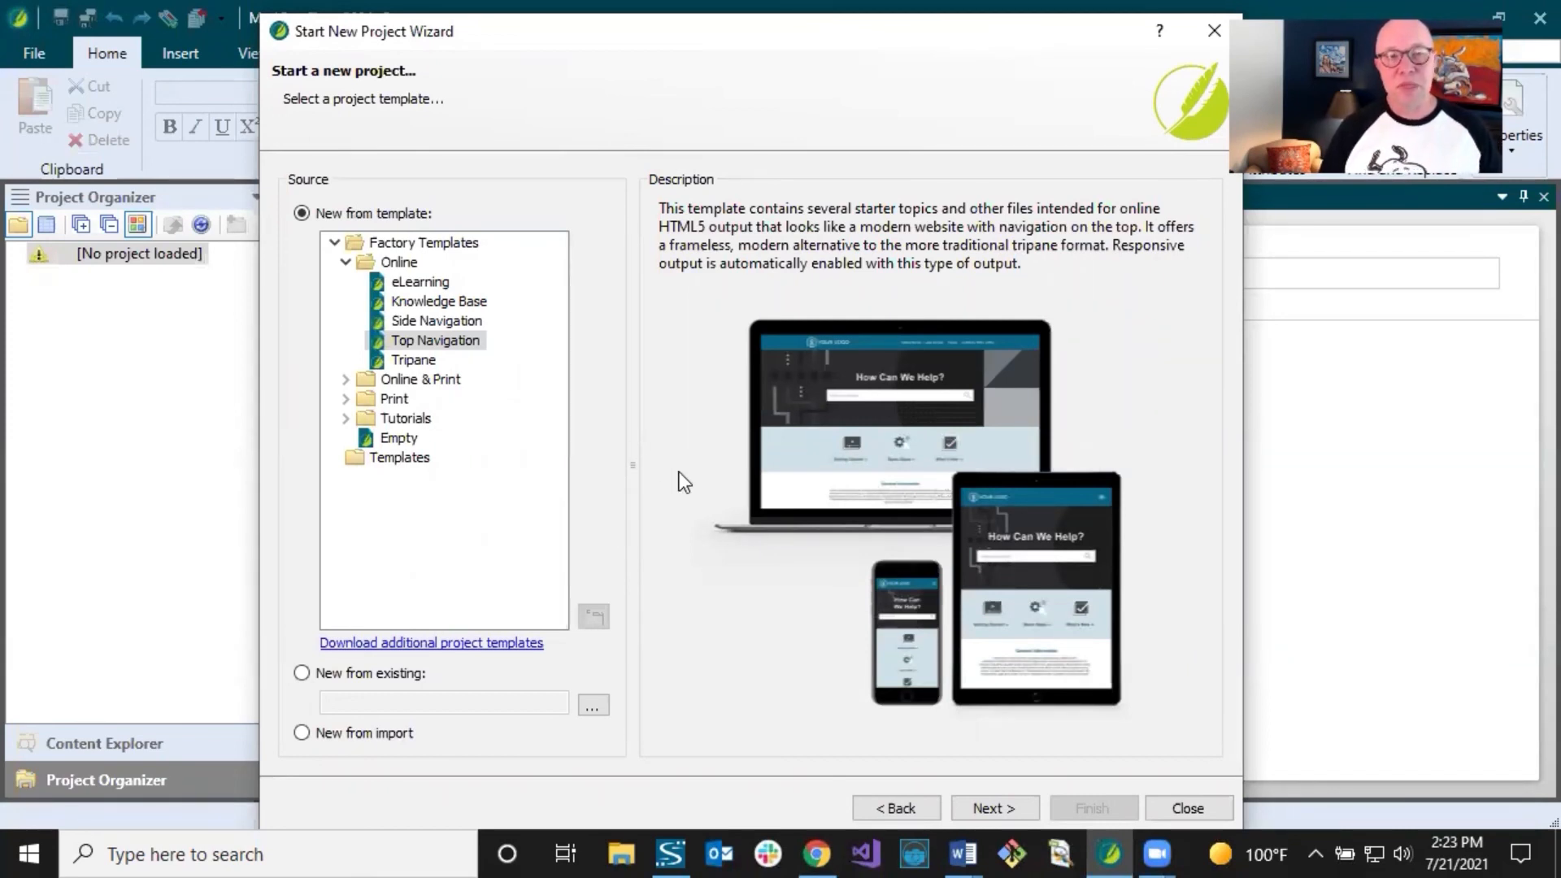
click(442, 320)
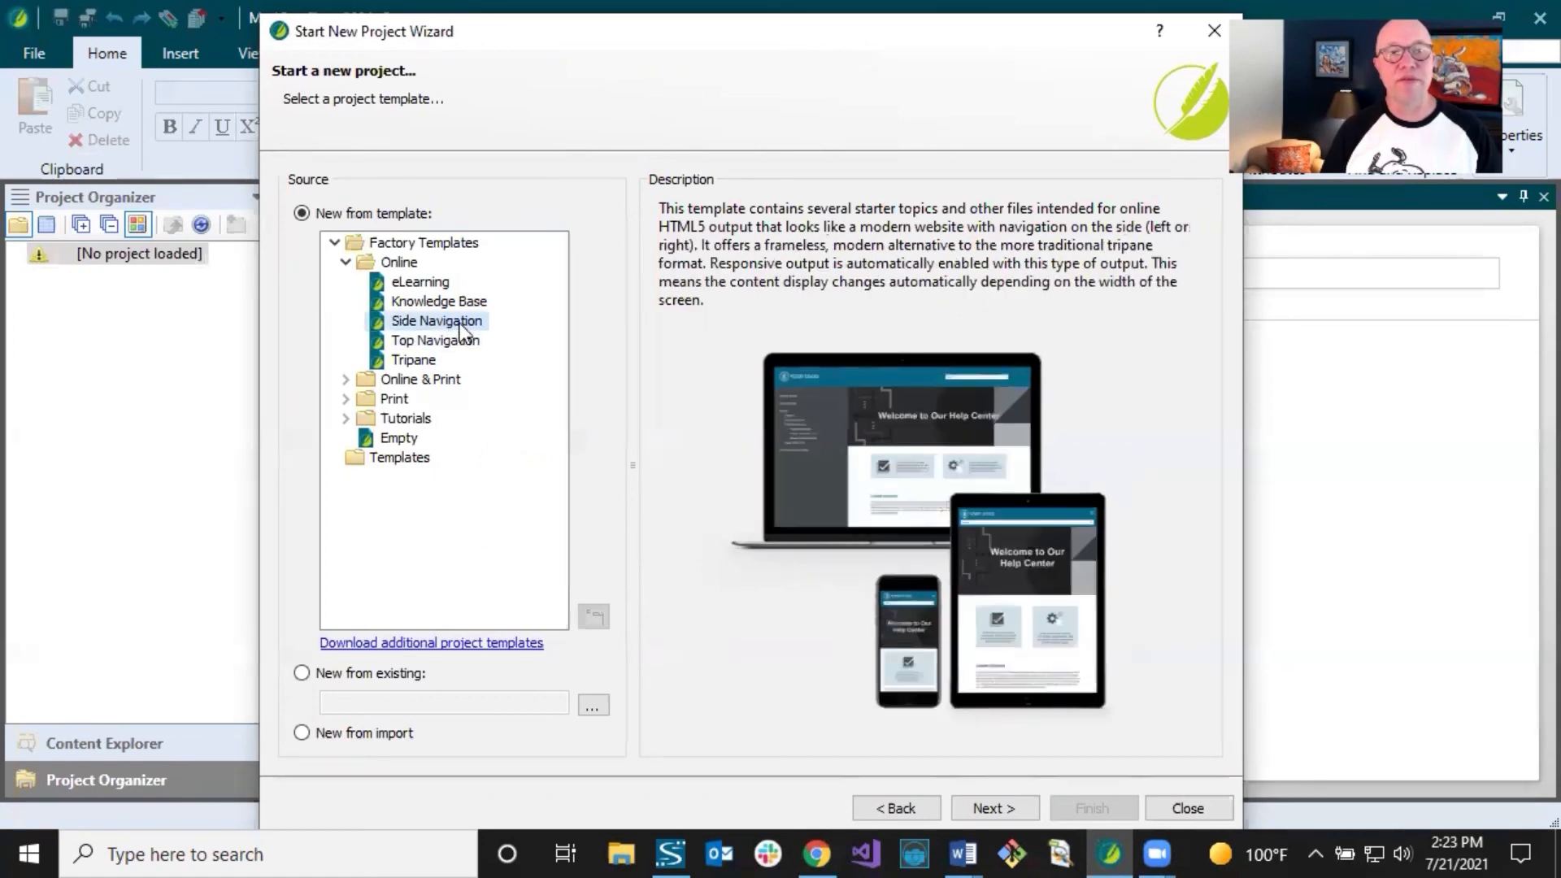
click(982, 810)
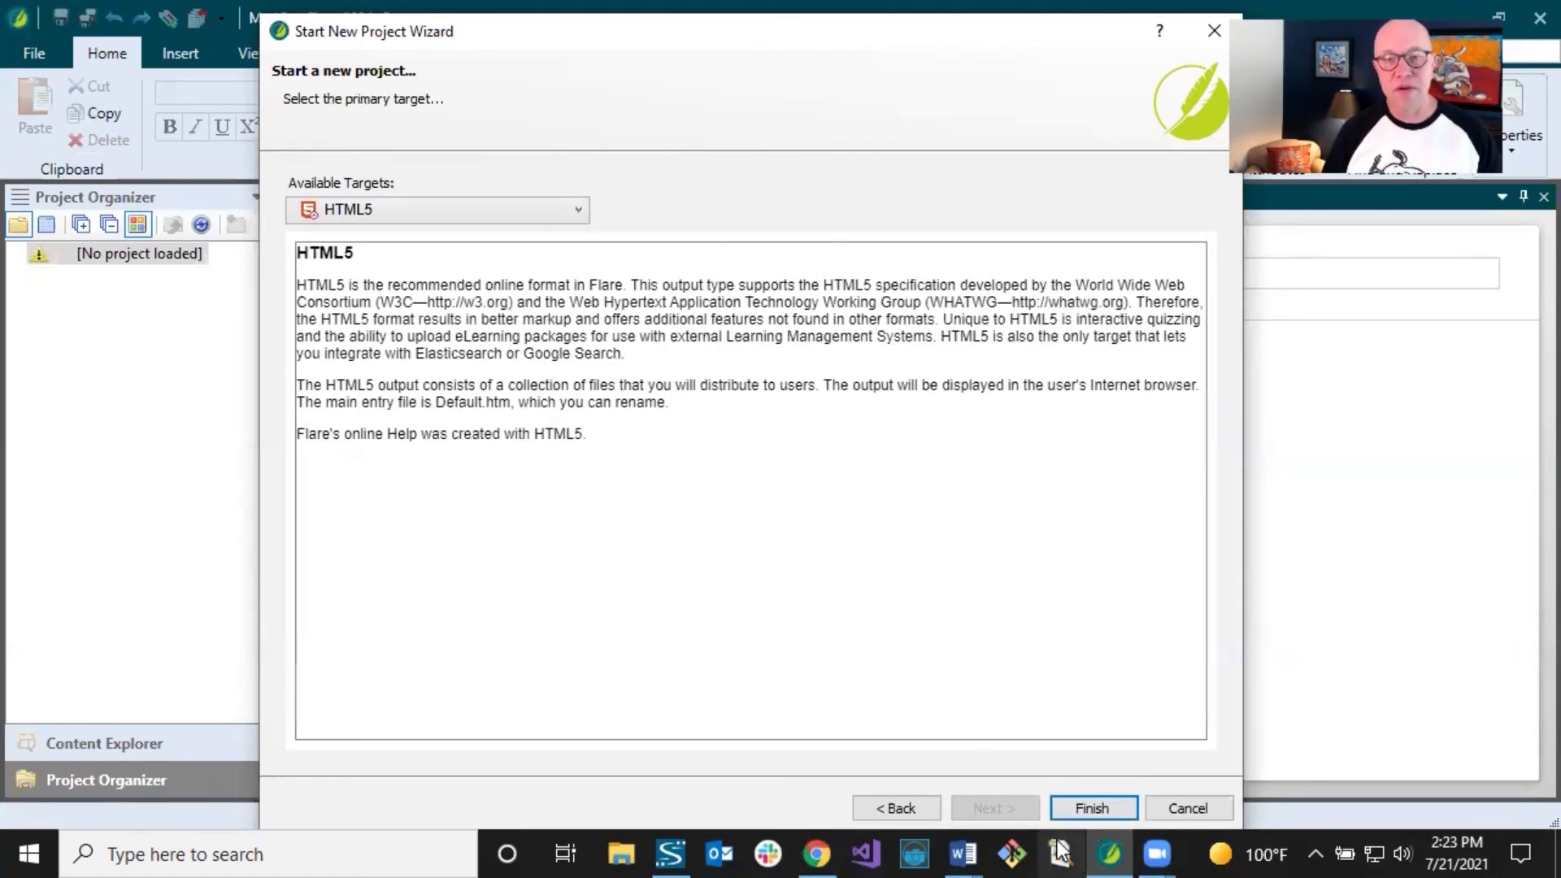
click(1088, 809)
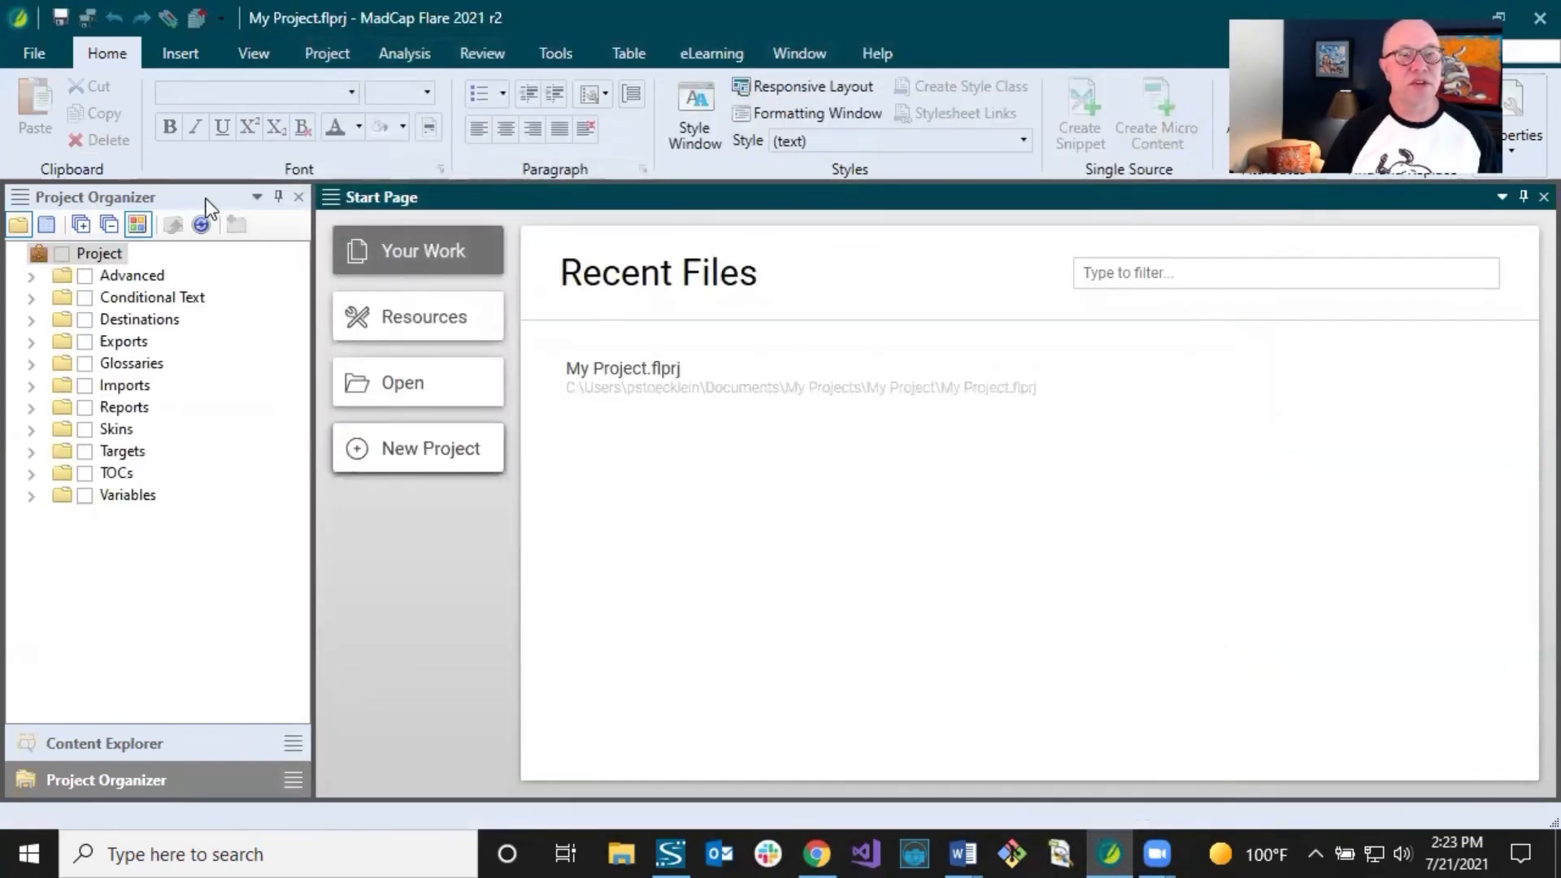
- Examine the new project's Skins folder and the Home.htm and Template Instructions.pdf files in its content
click(131, 346)
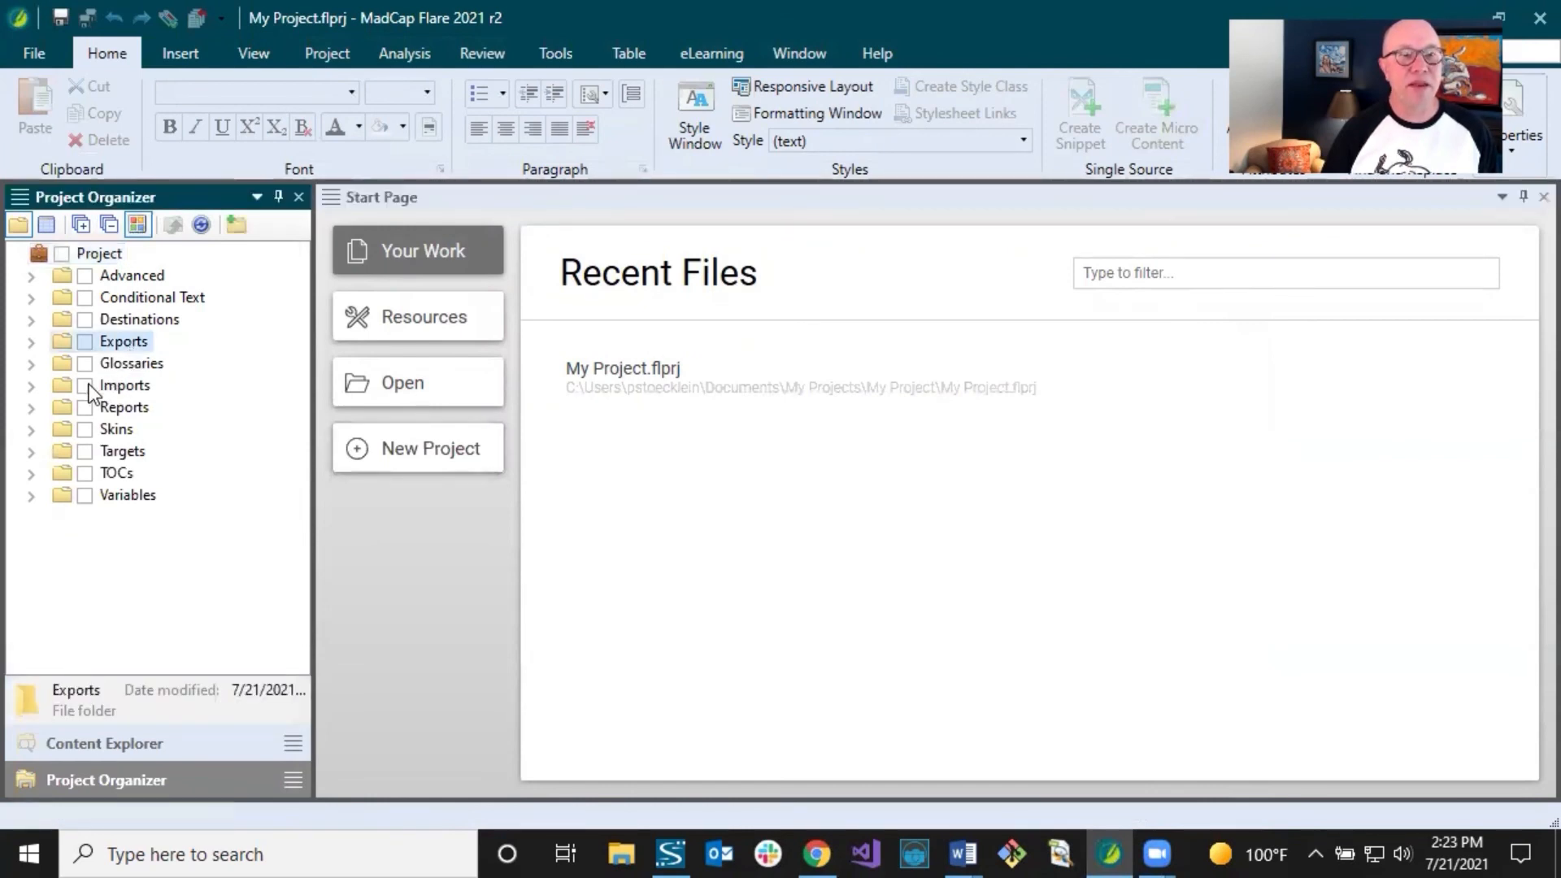
click(33, 430)
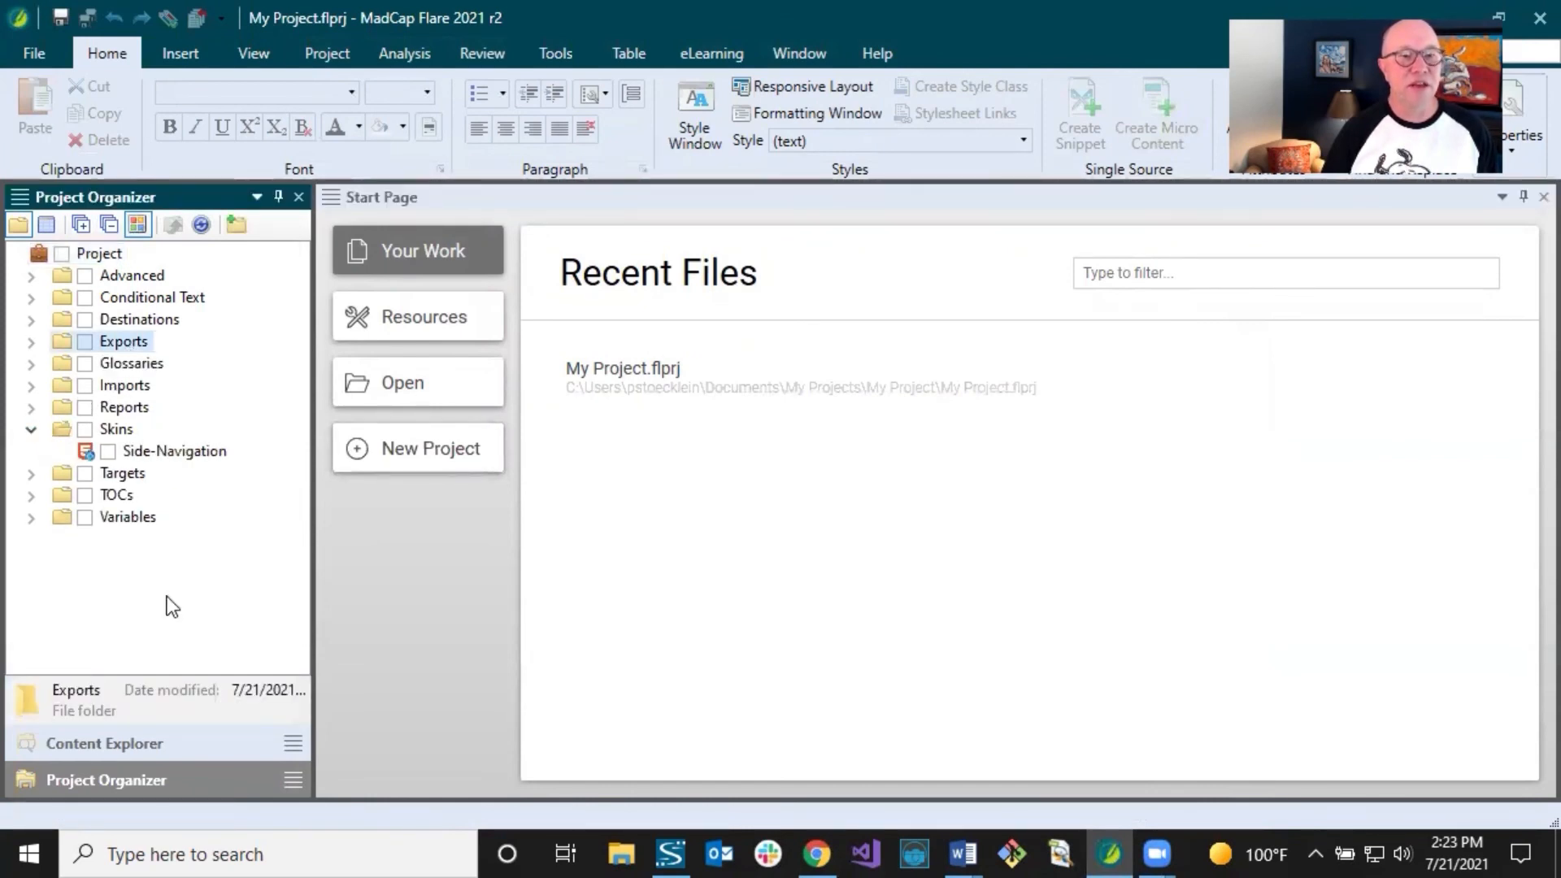
click(153, 741)
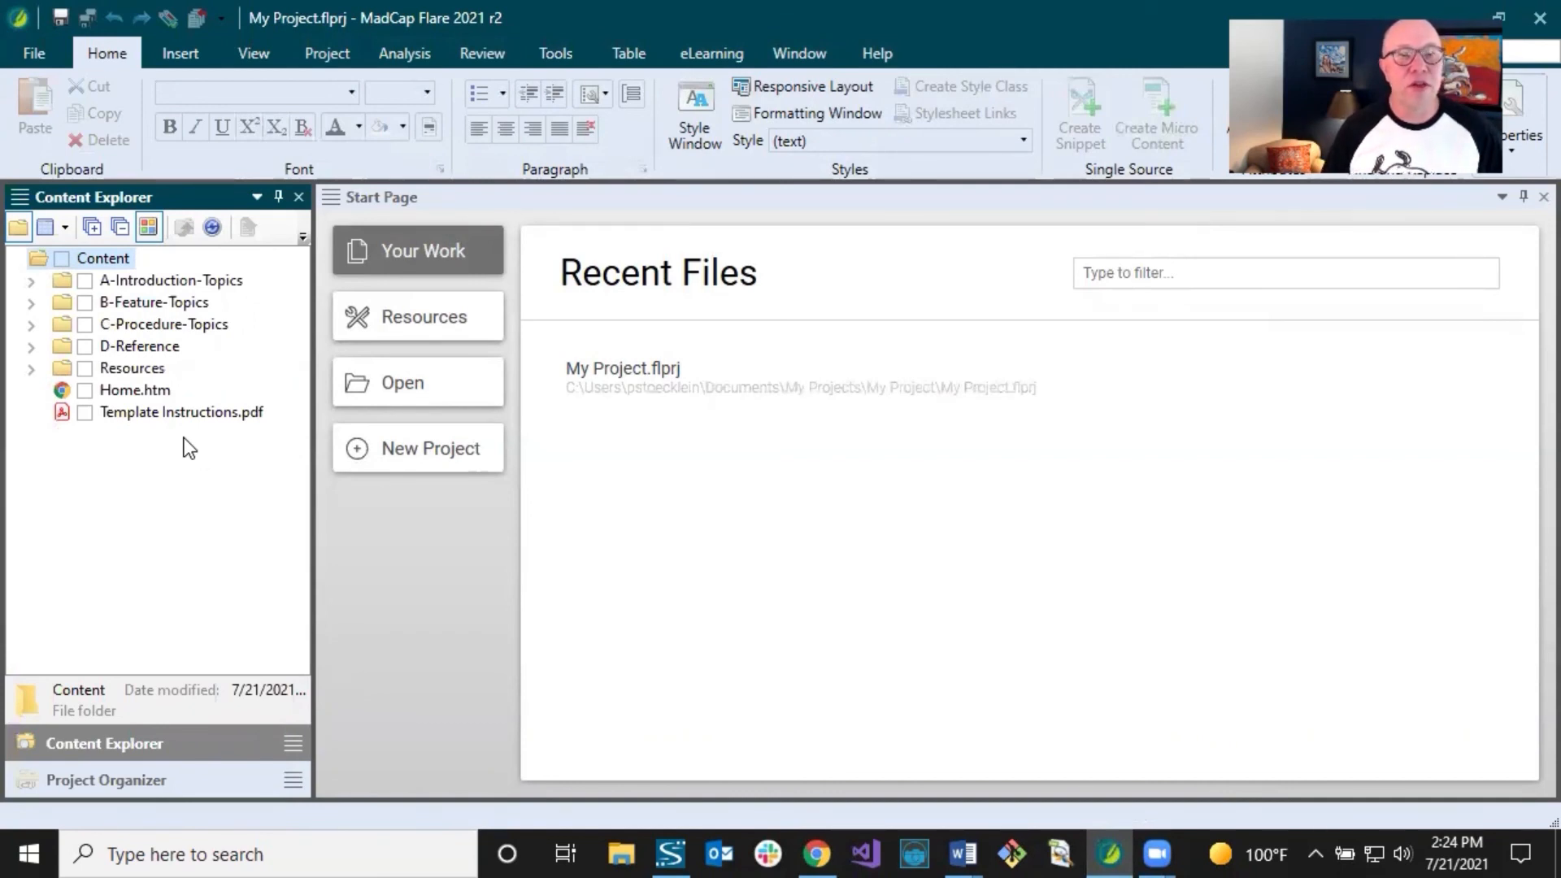
click(173, 414)
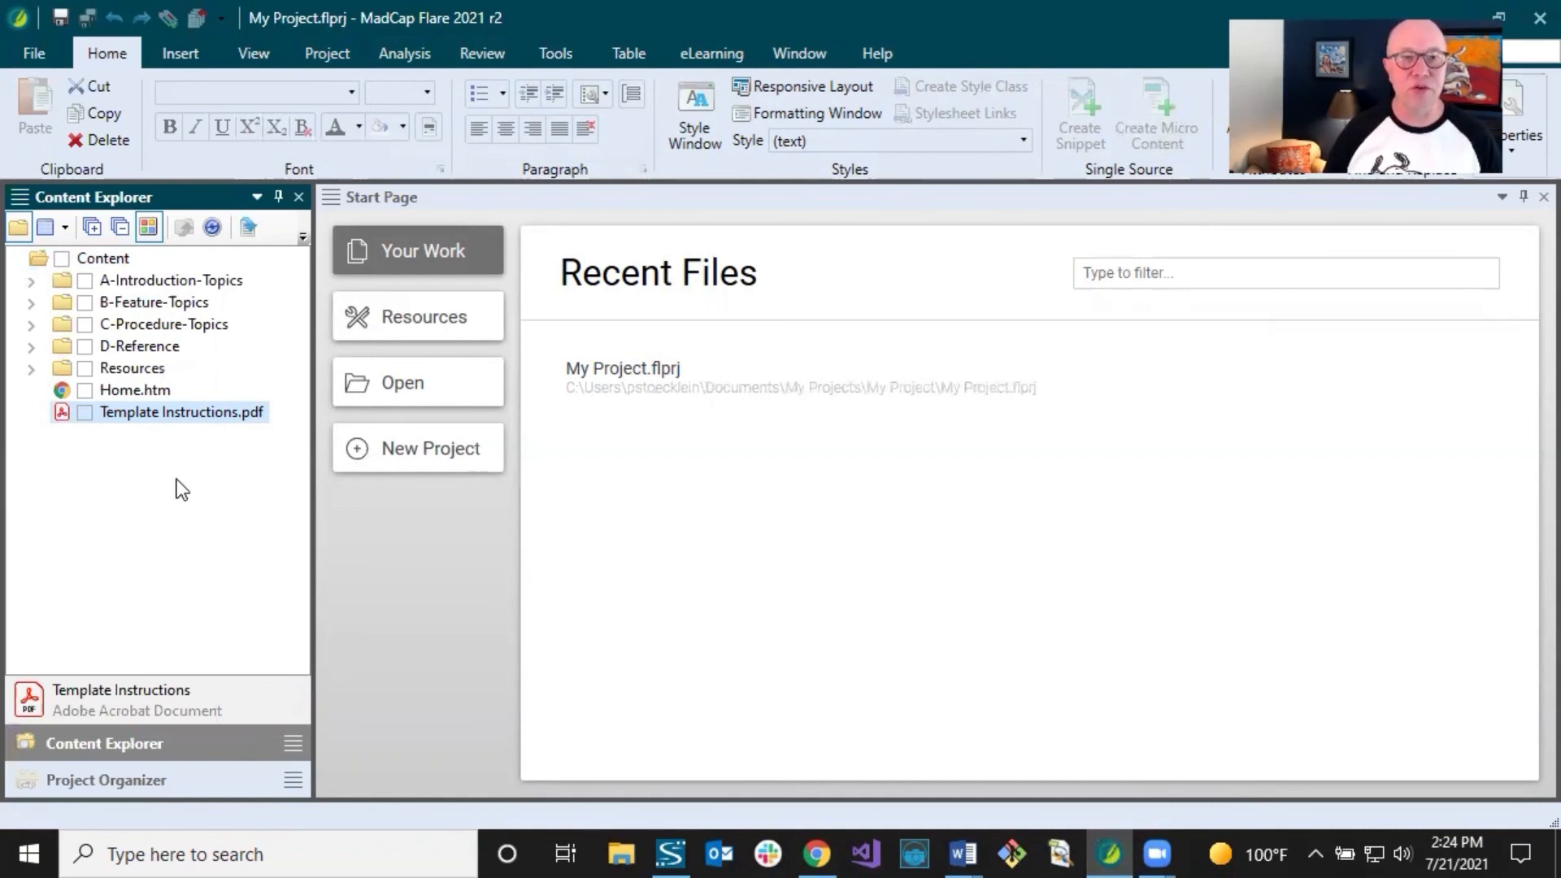
click(132, 391)
click(151, 415)
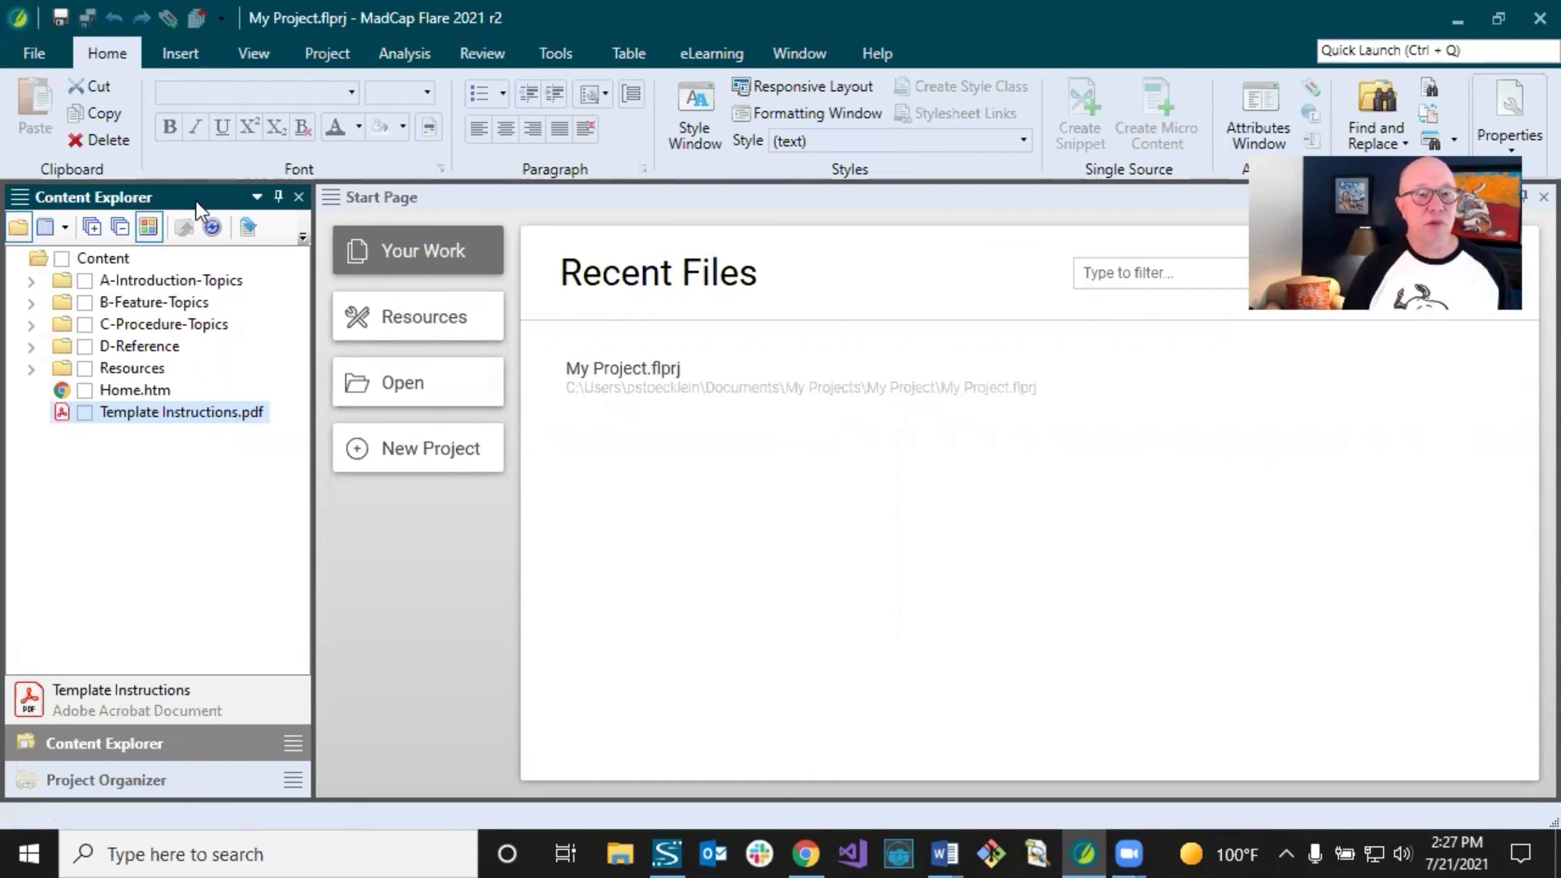
- Expand the A-Introduction-Topics folder in the Content Explorer and widen the explorer pane
click(114, 782)
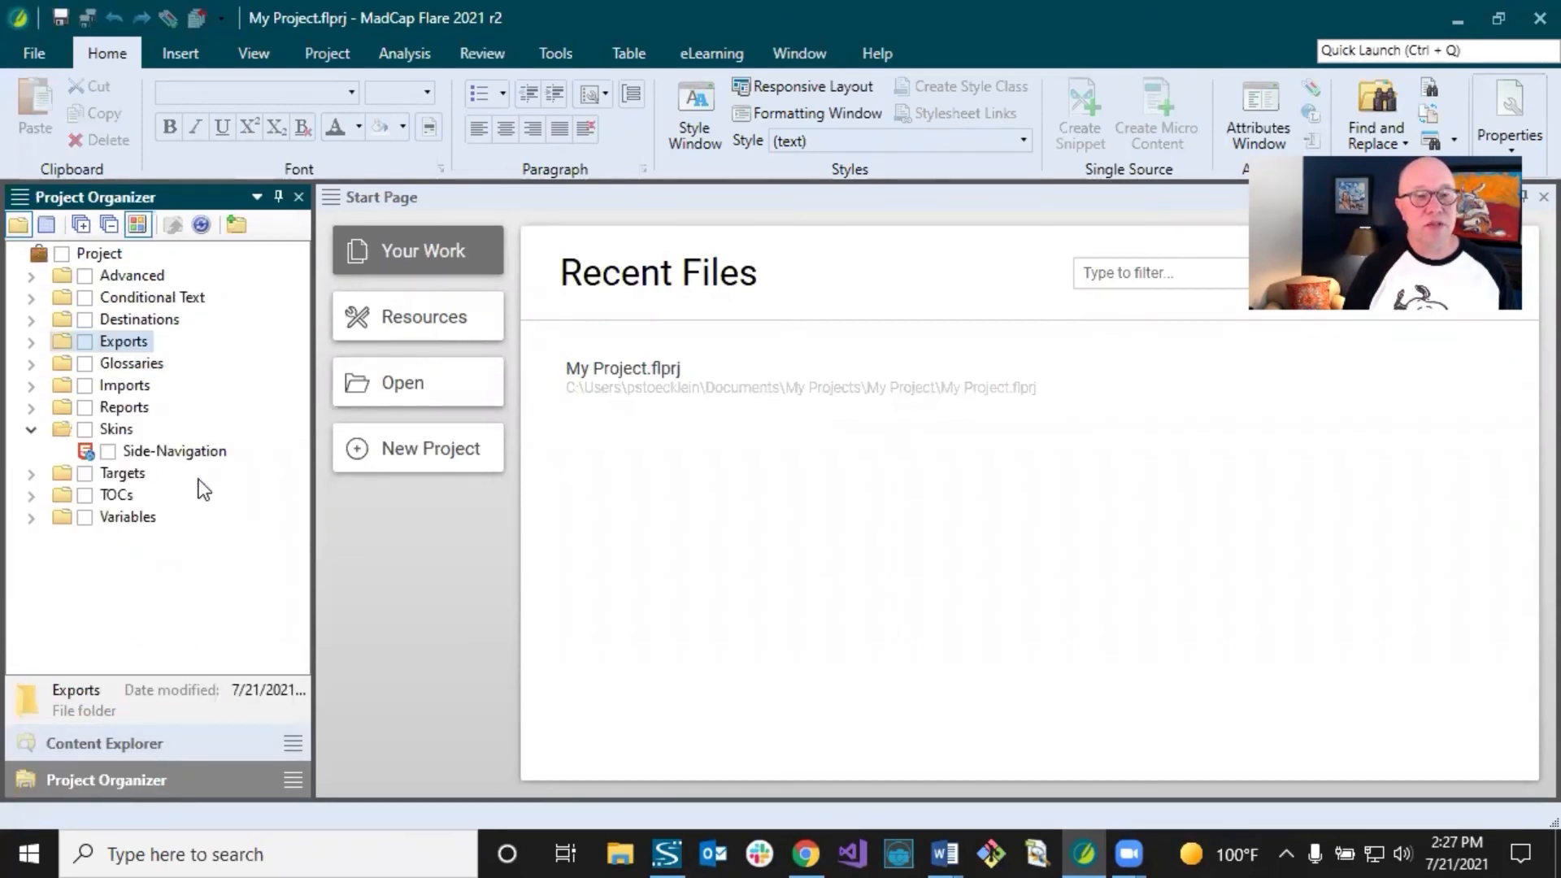
click(148, 740)
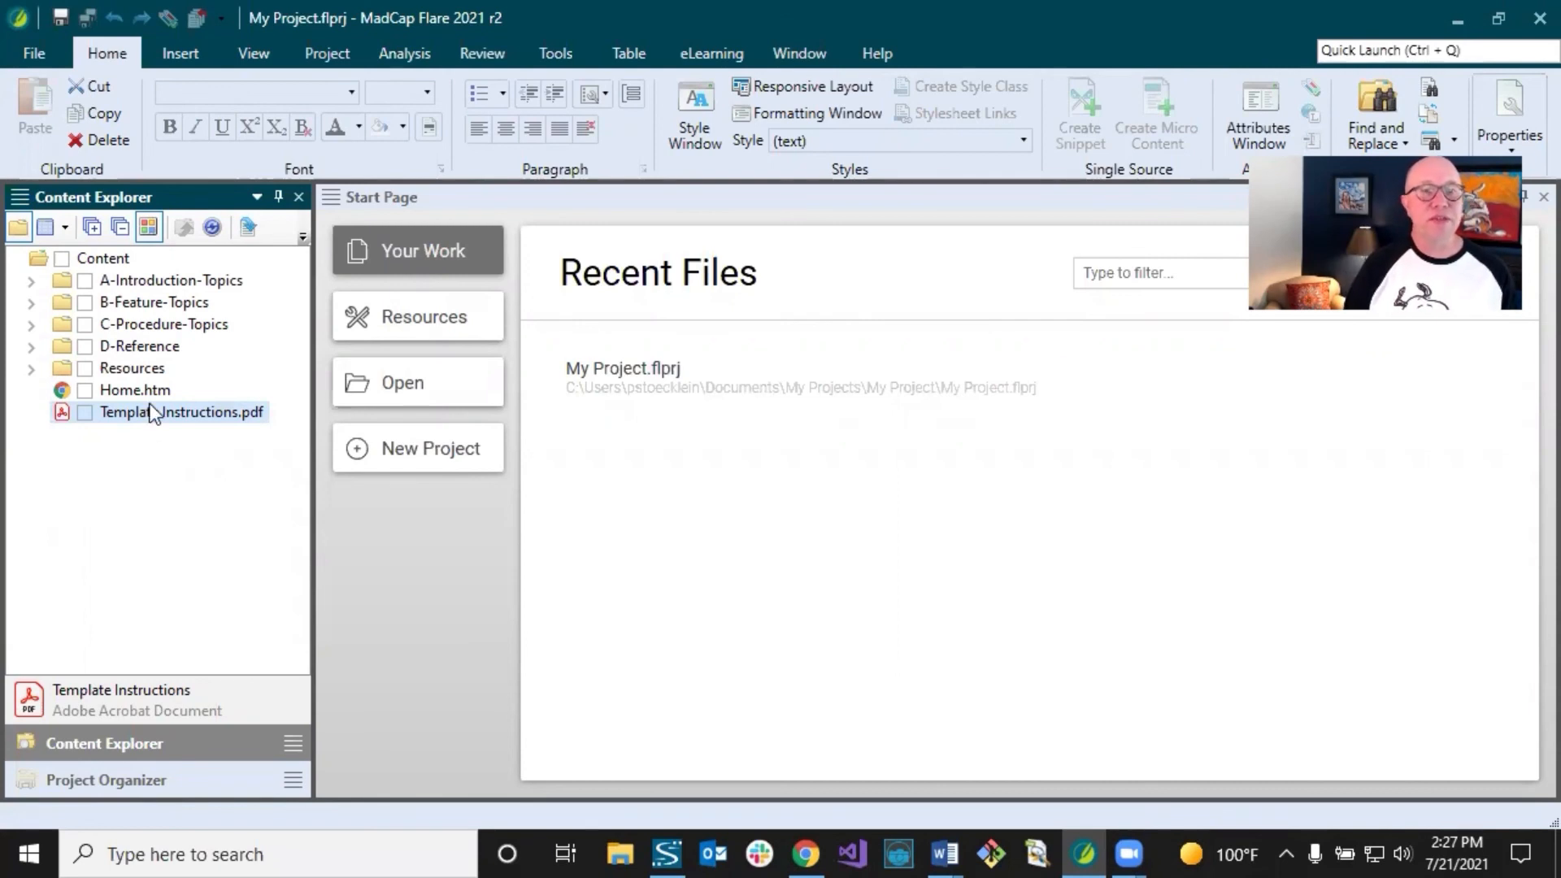
click(34, 281)
click(91, 285)
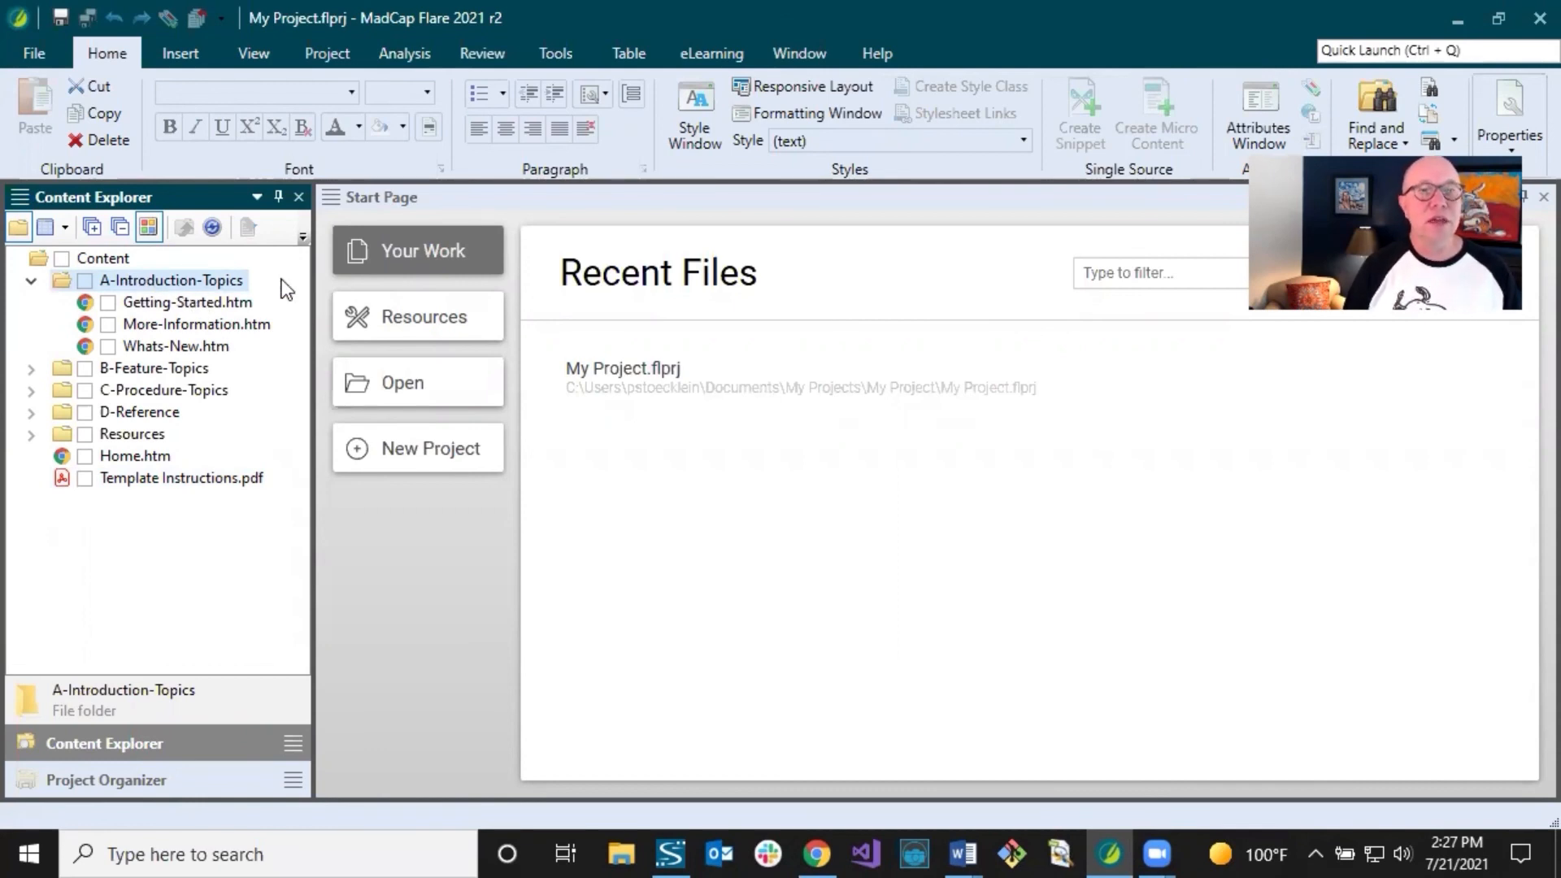
drag(316, 283, 437, 281)
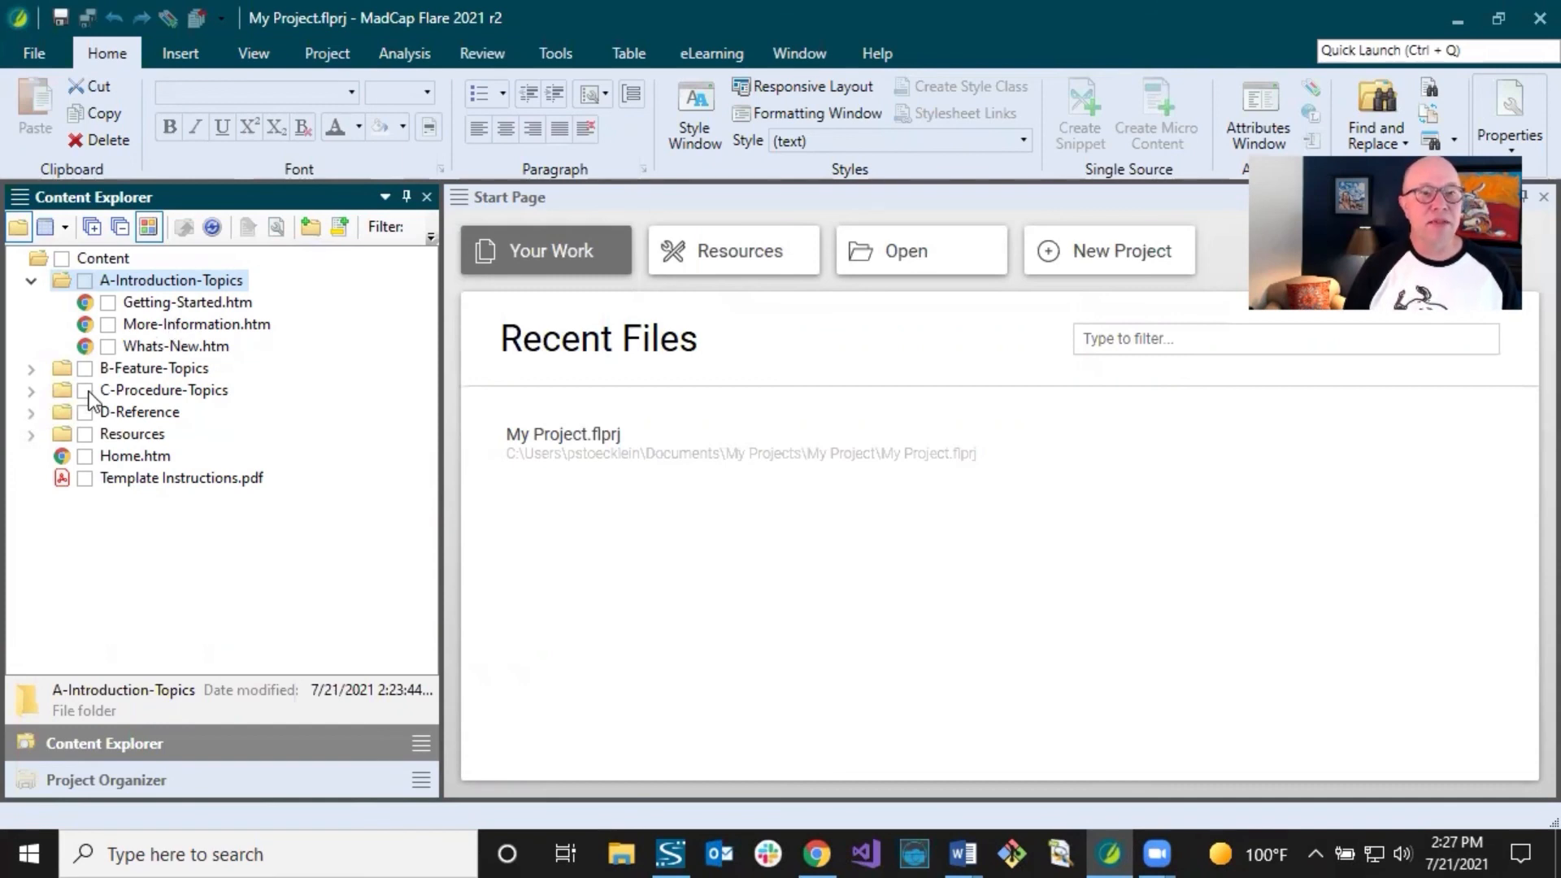
- Expand the content's Resources folder and inspect its Images, Stylesheets and TemplatePages subfolders
click(31, 435)
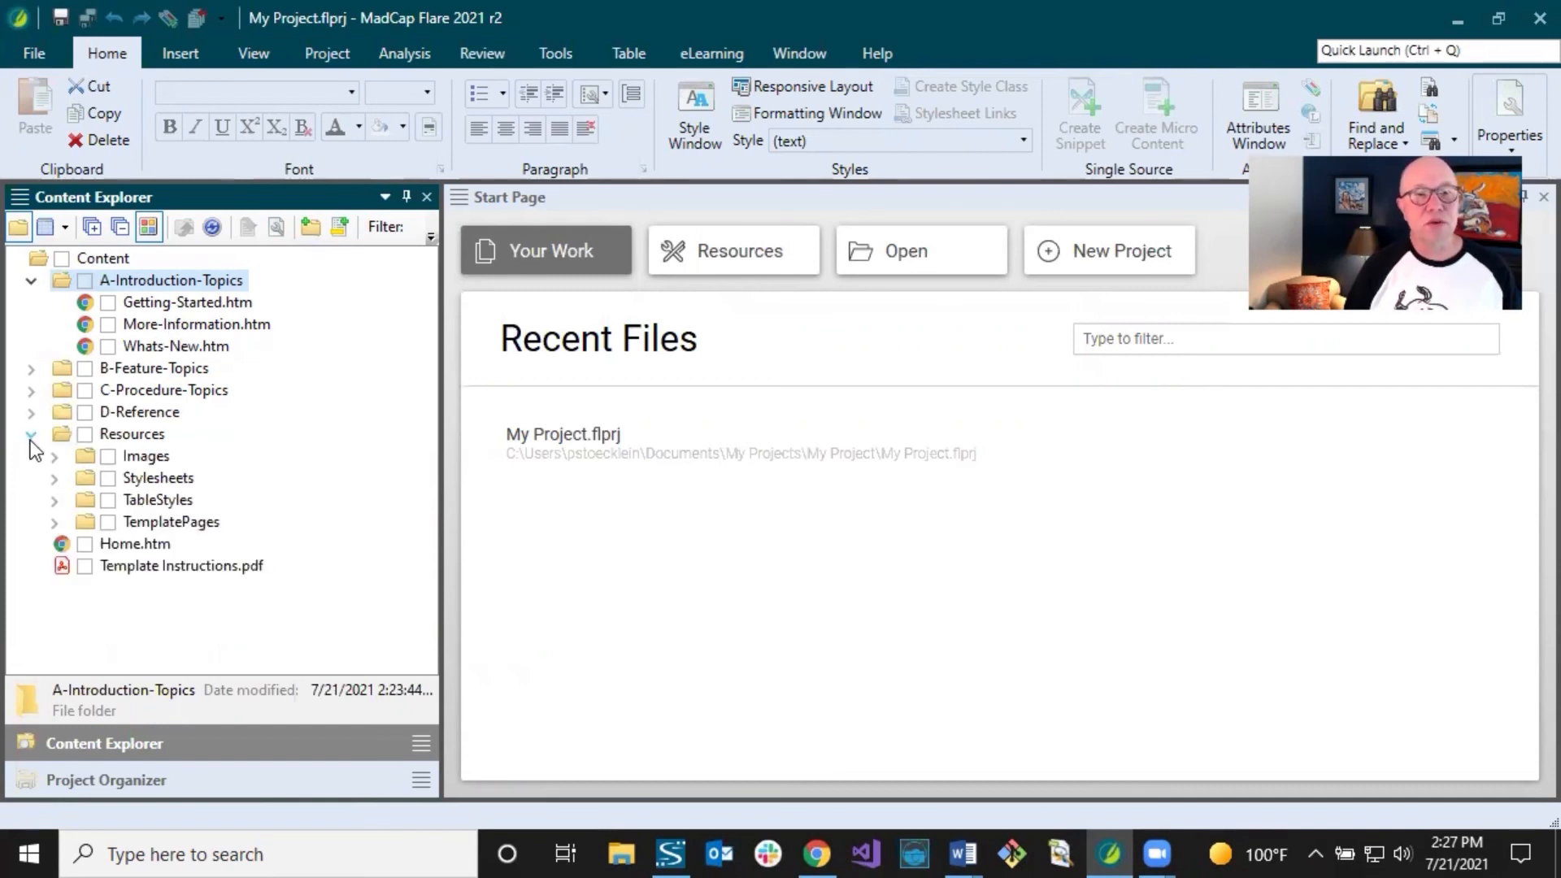
click(146, 456)
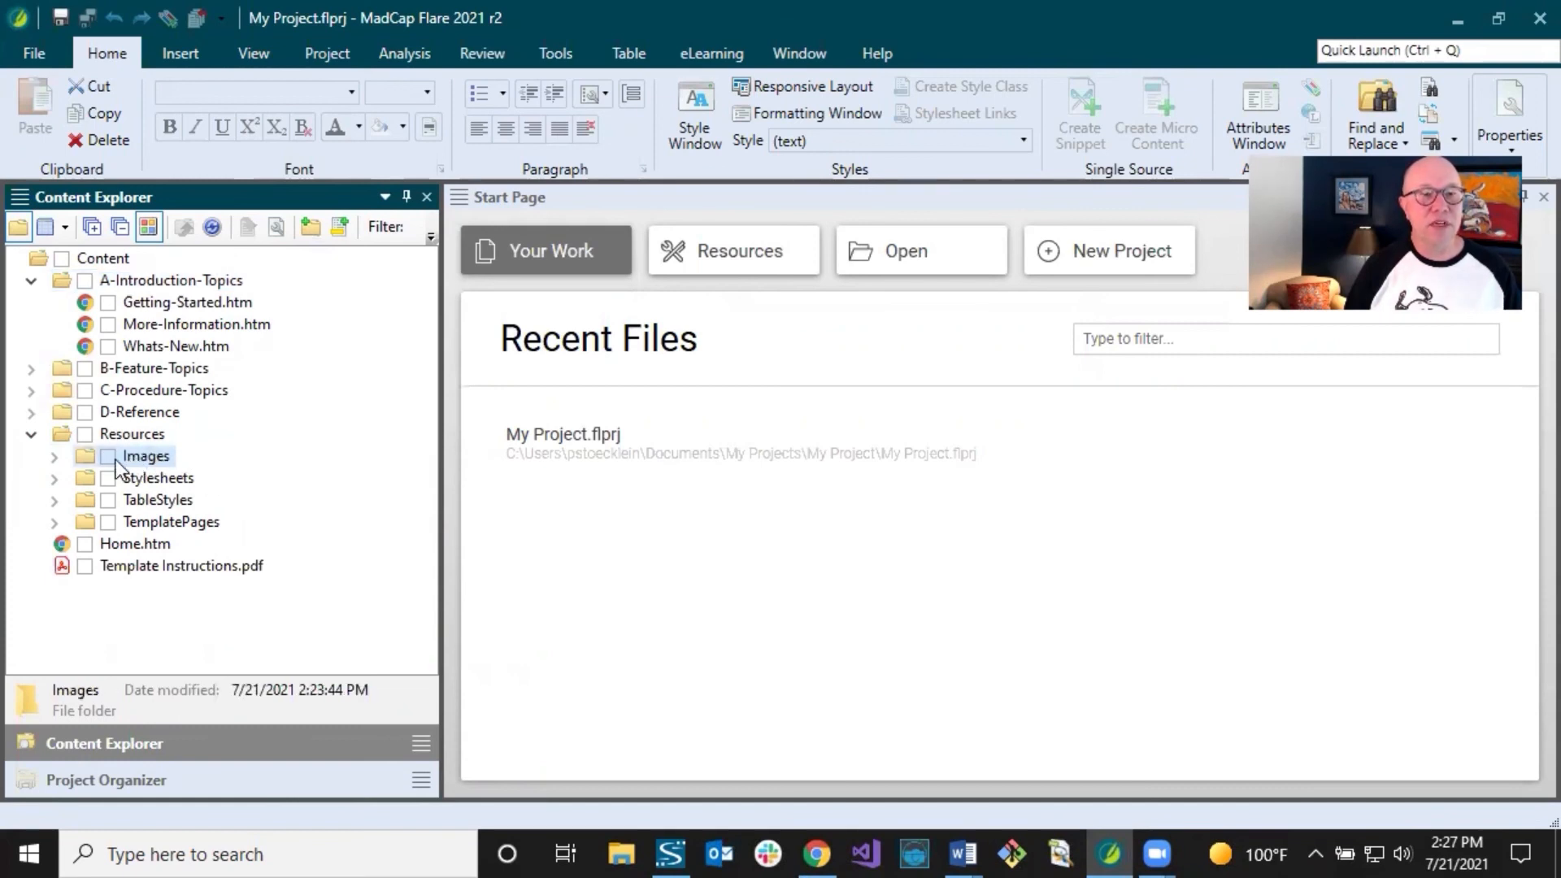
click(54, 456)
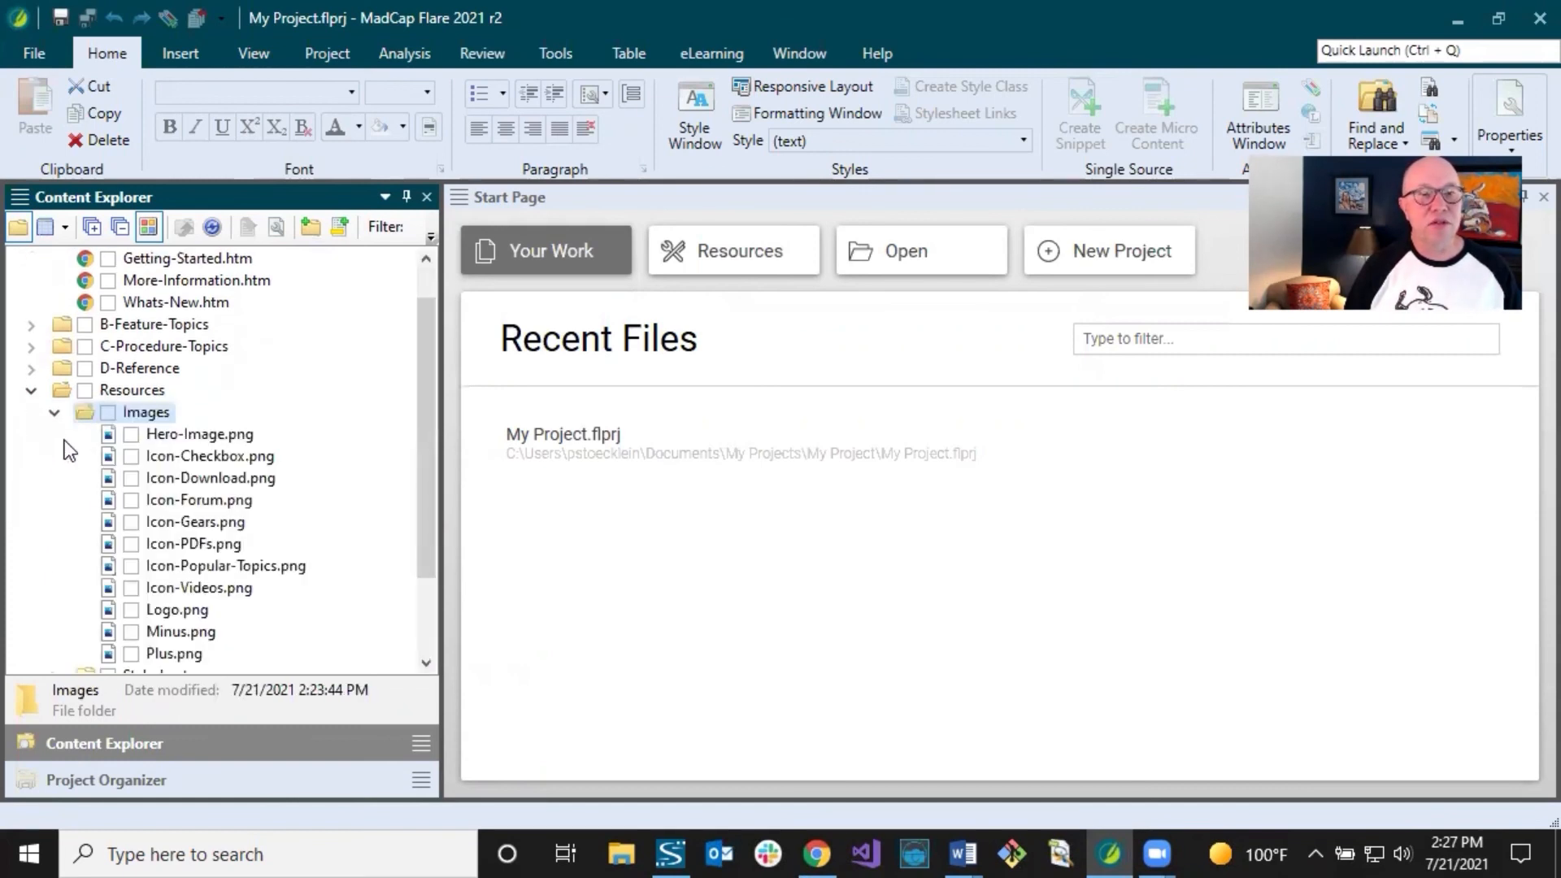
click(59, 414)
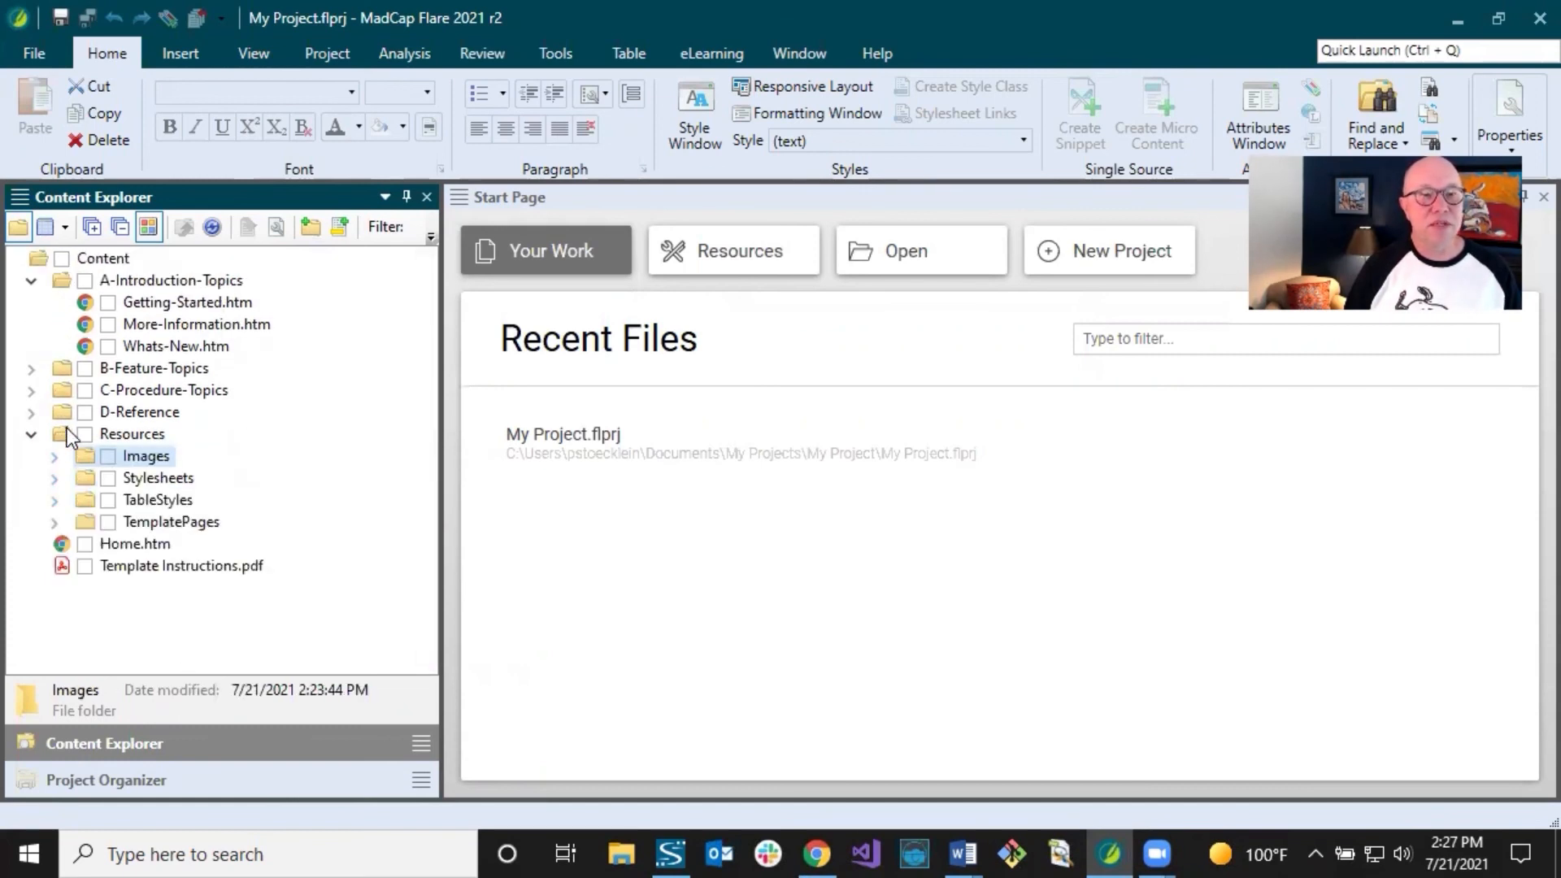
click(54, 479)
click(55, 479)
click(153, 520)
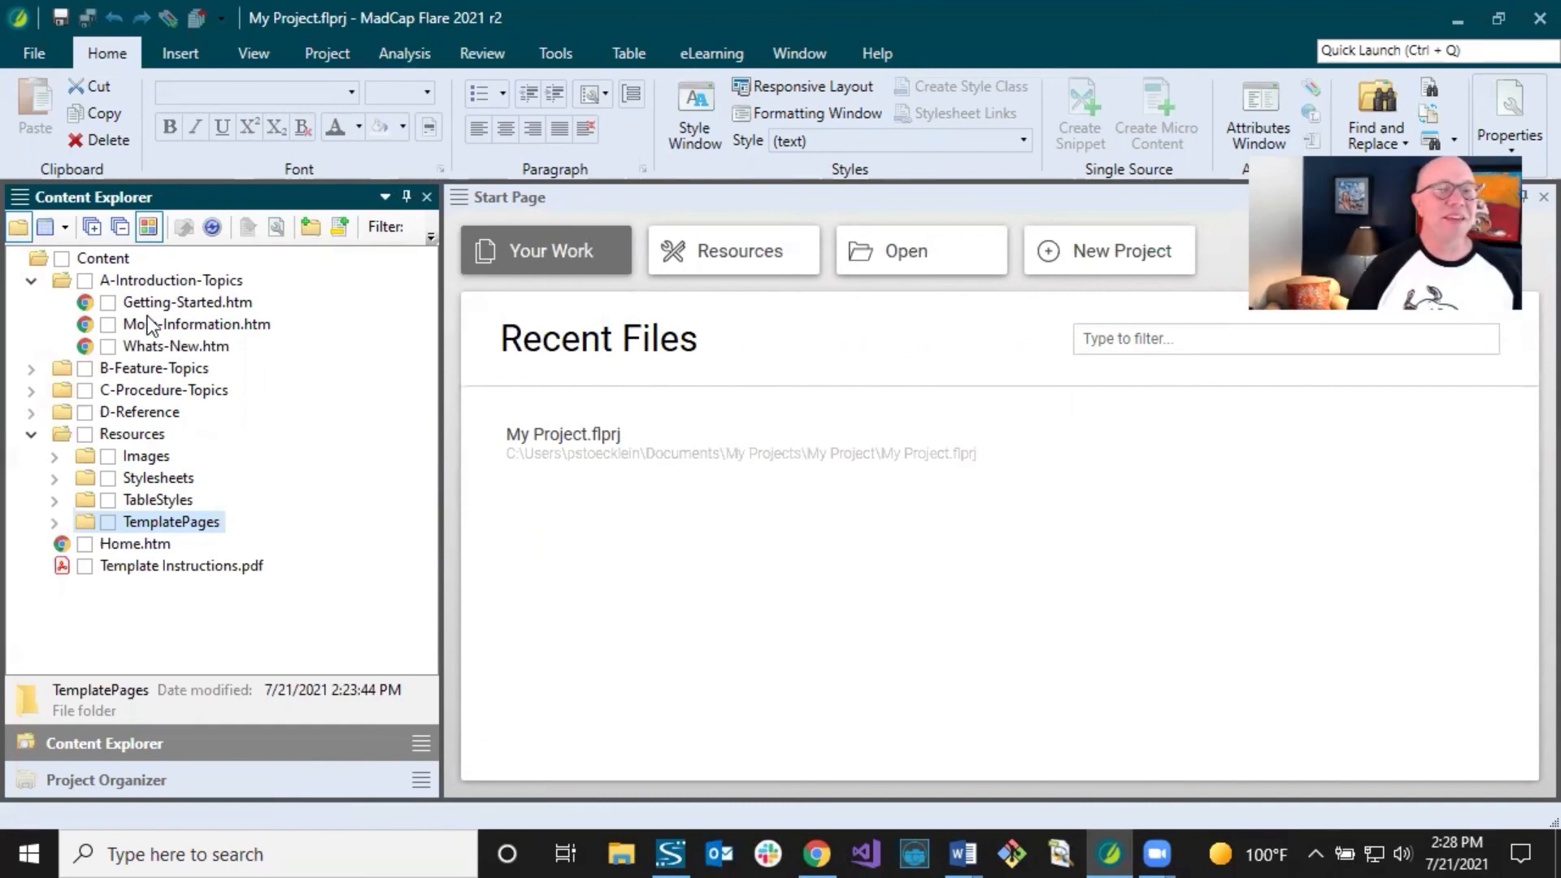
- Inspect the Side-Navigation skin, the primary TOC and the Default conditional text file in the Project Organizer
click(164, 782)
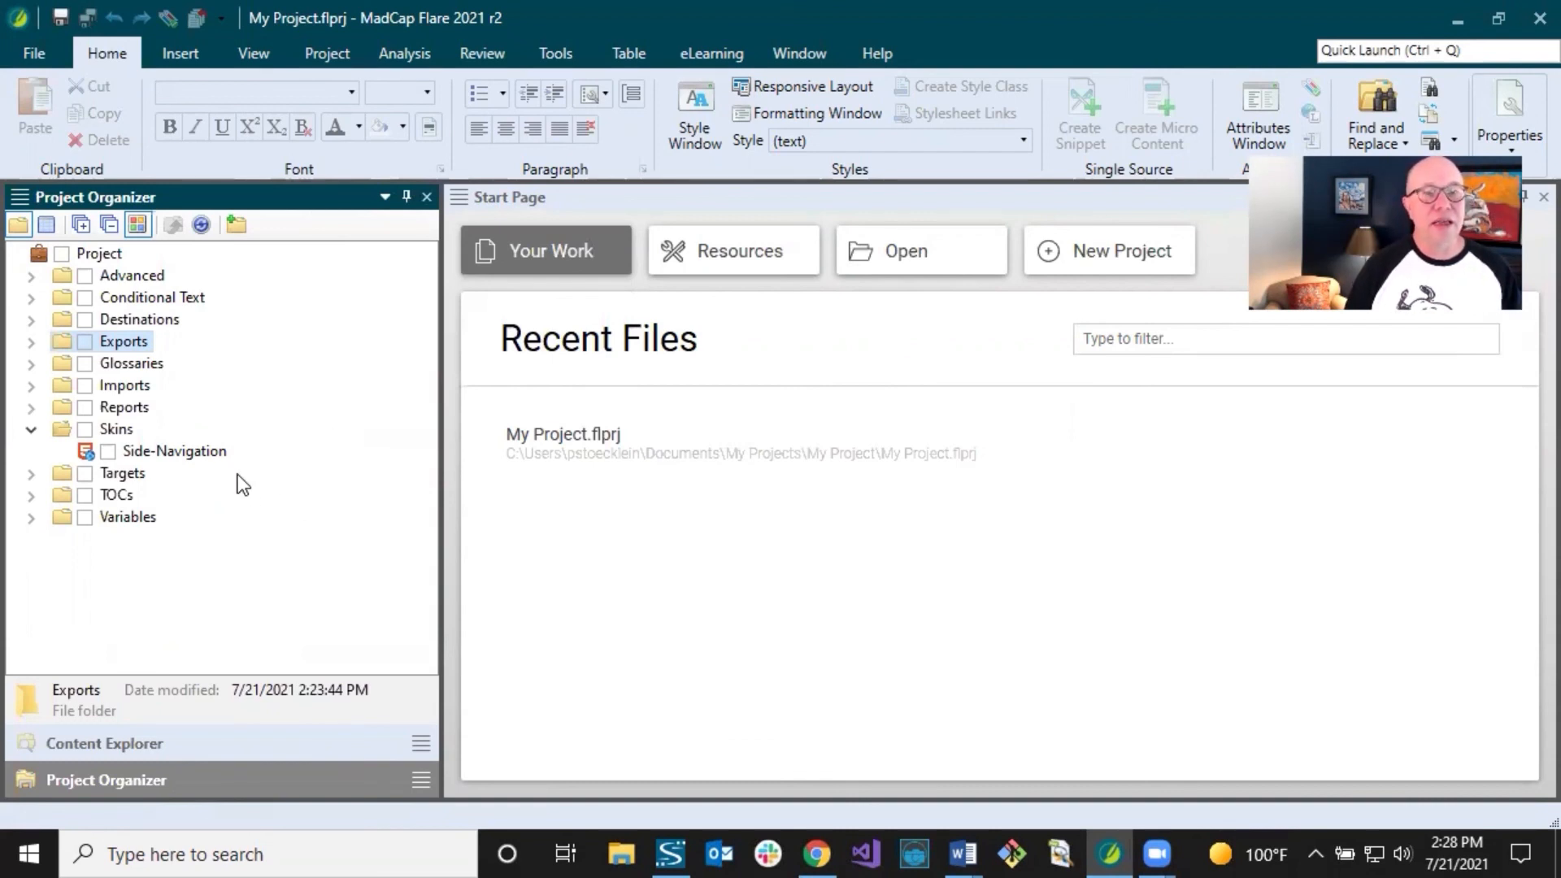
click(161, 452)
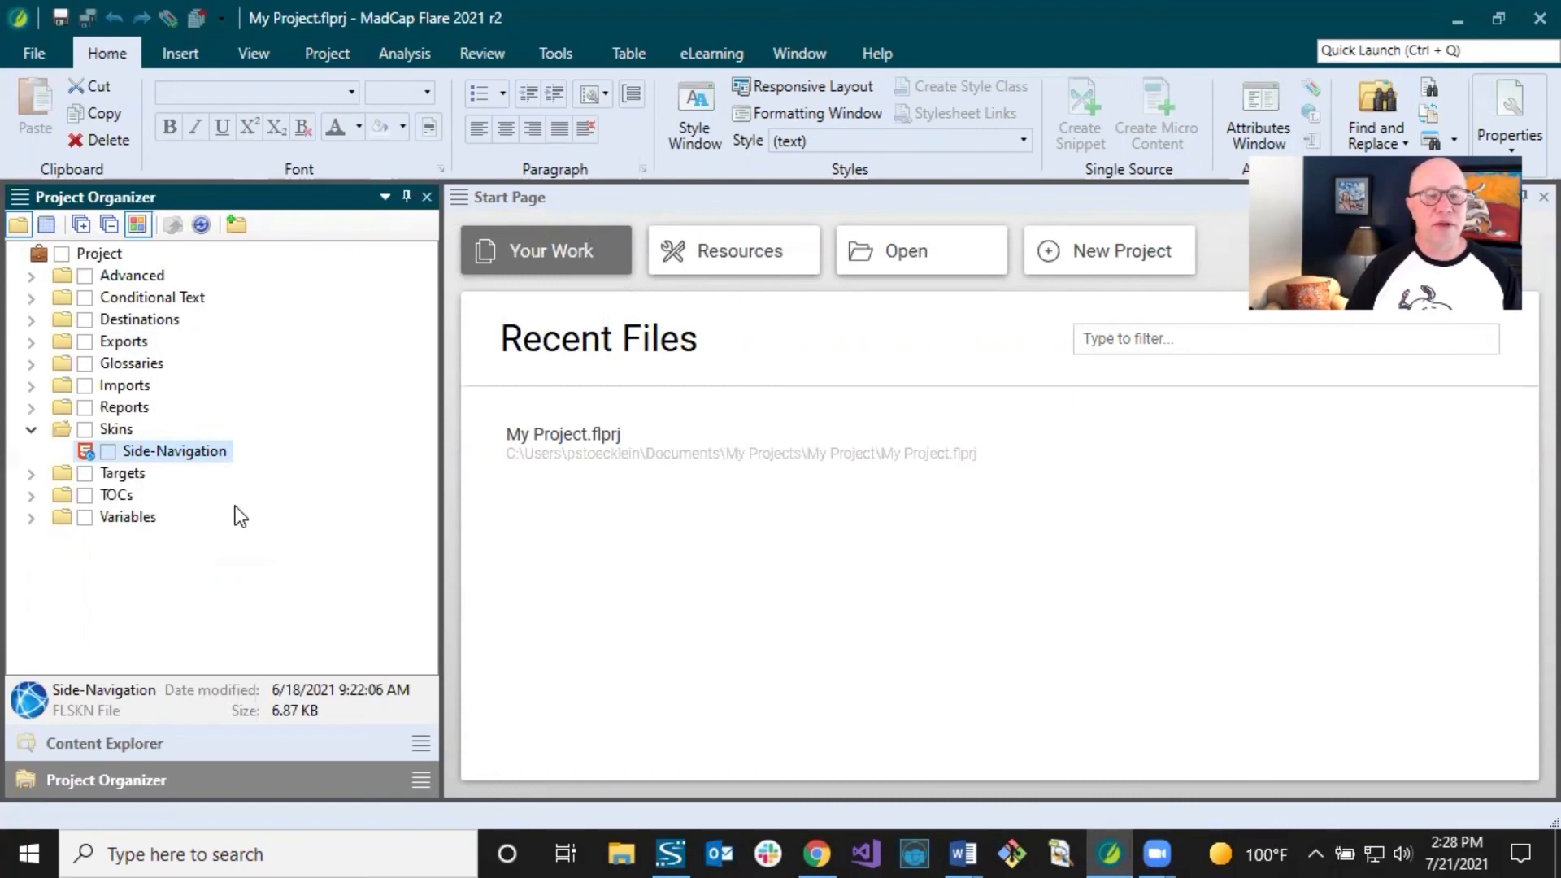
click(36, 496)
click(143, 519)
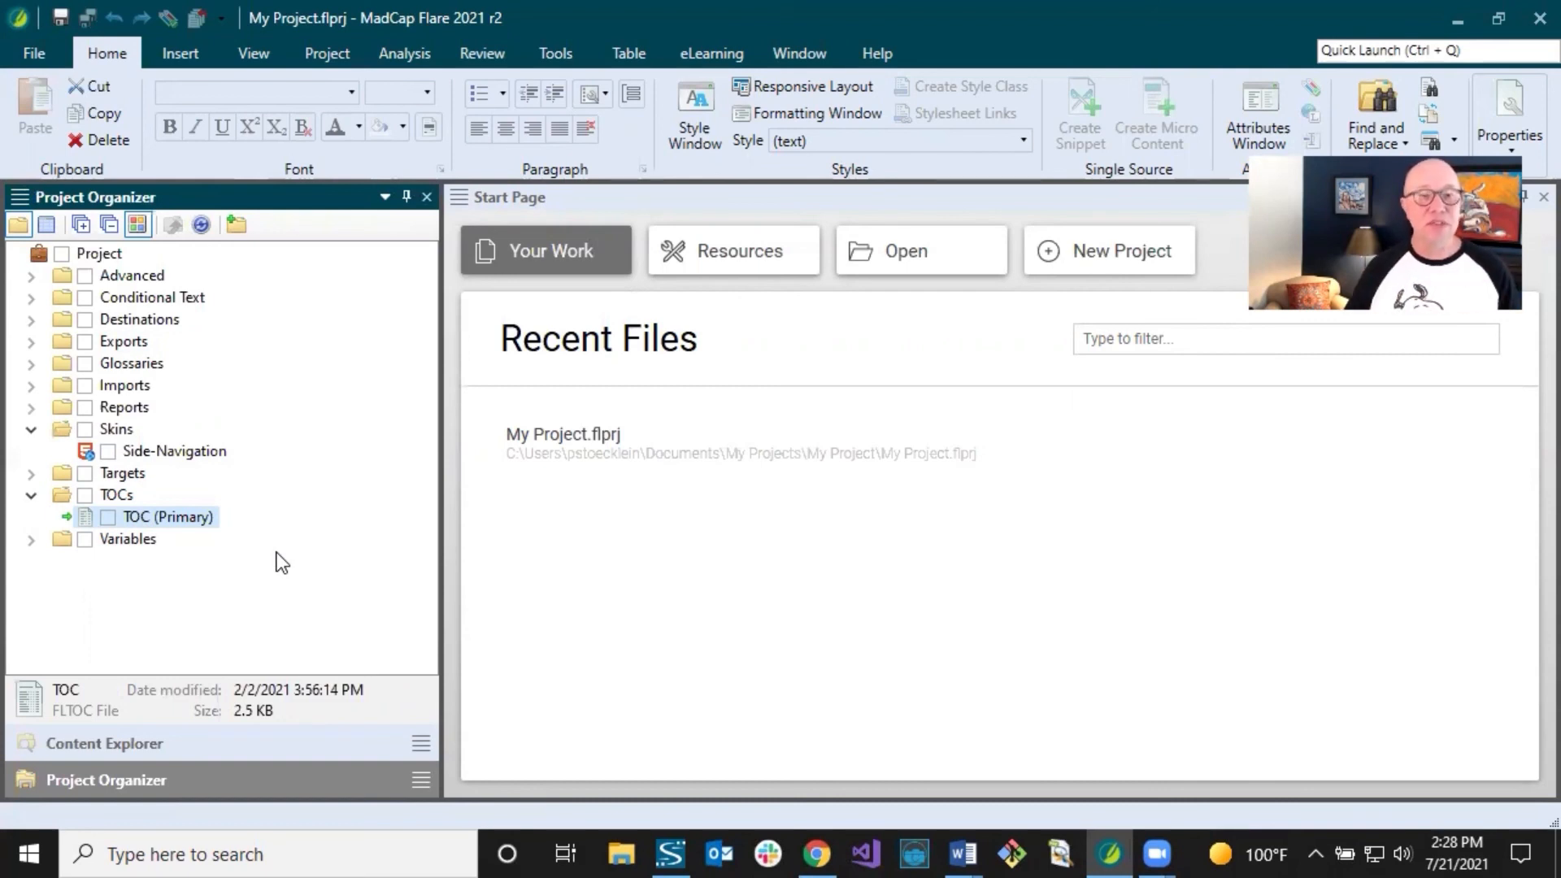
click(31, 298)
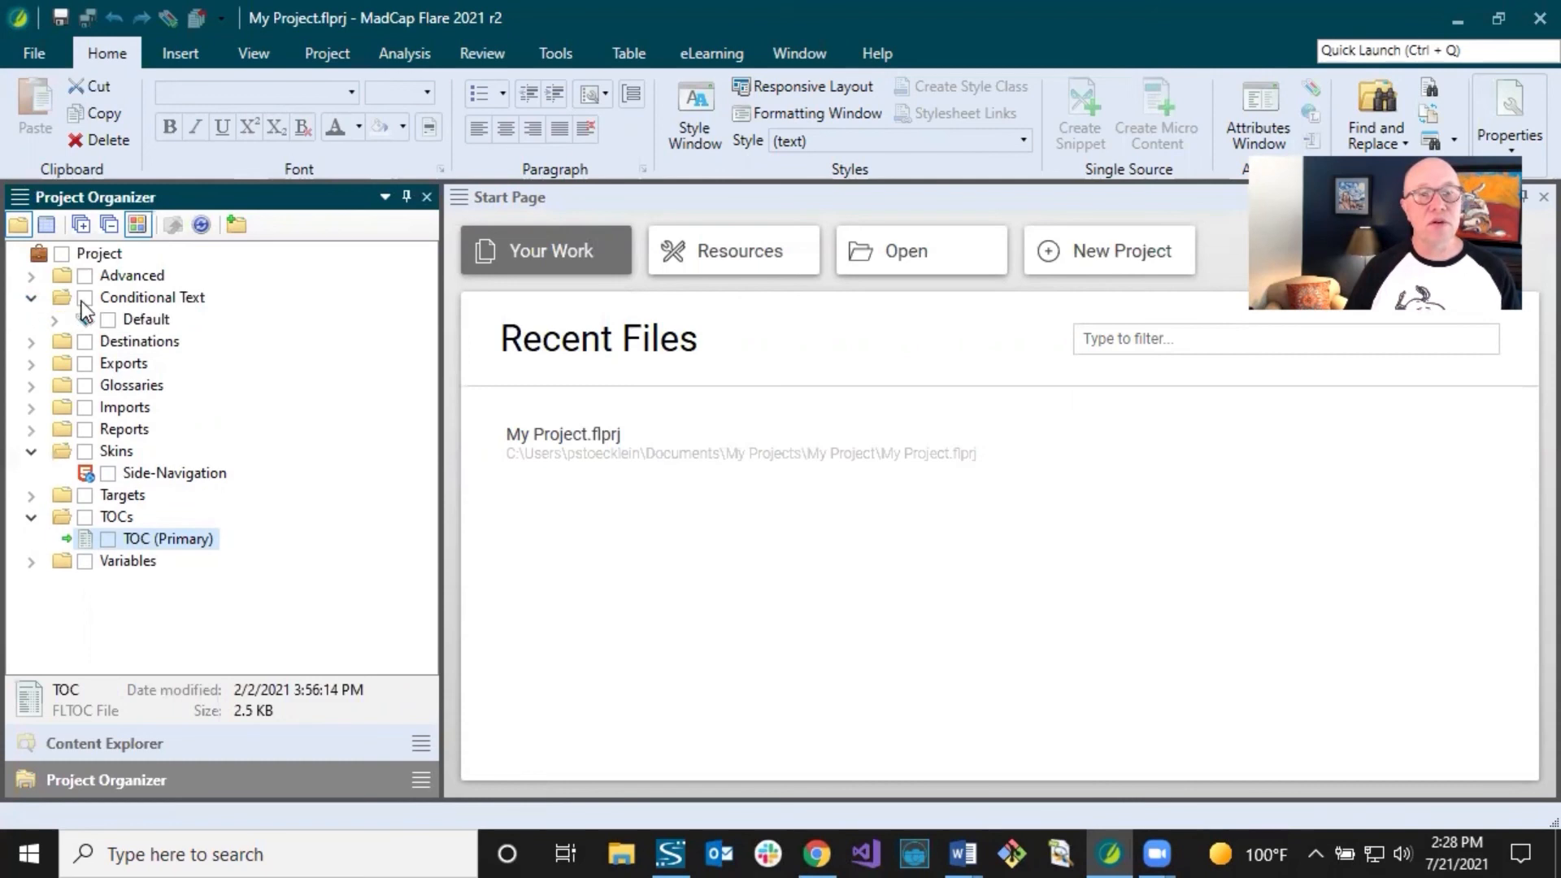
click(147, 318)
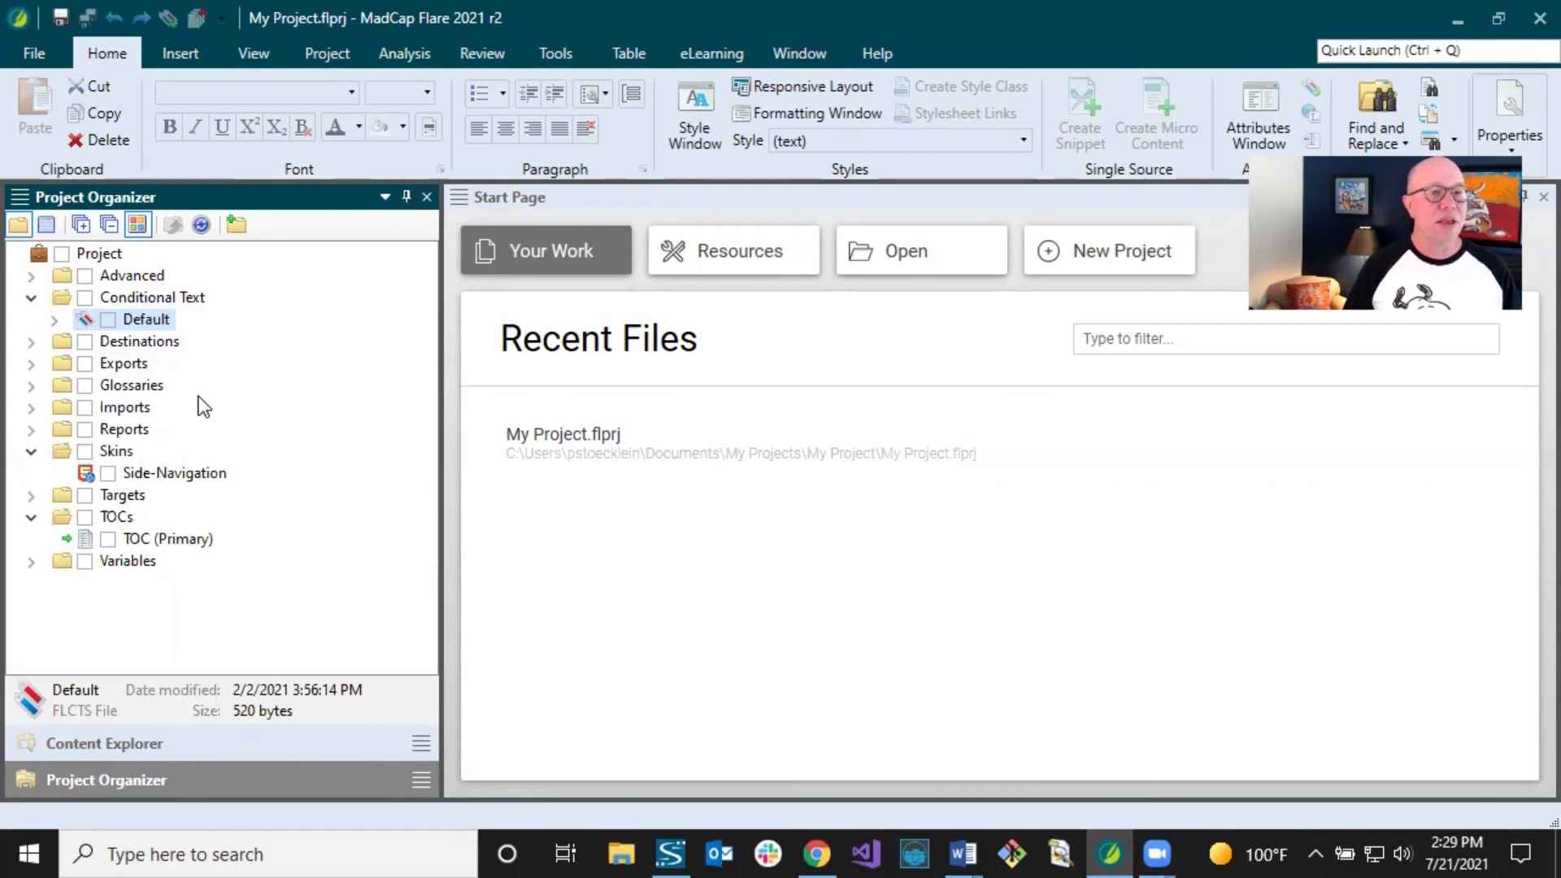
- Add a topic named "my topic" to the A-Introduction-Topics content folder, based on the NewTopic.htm factory template
click(224, 744)
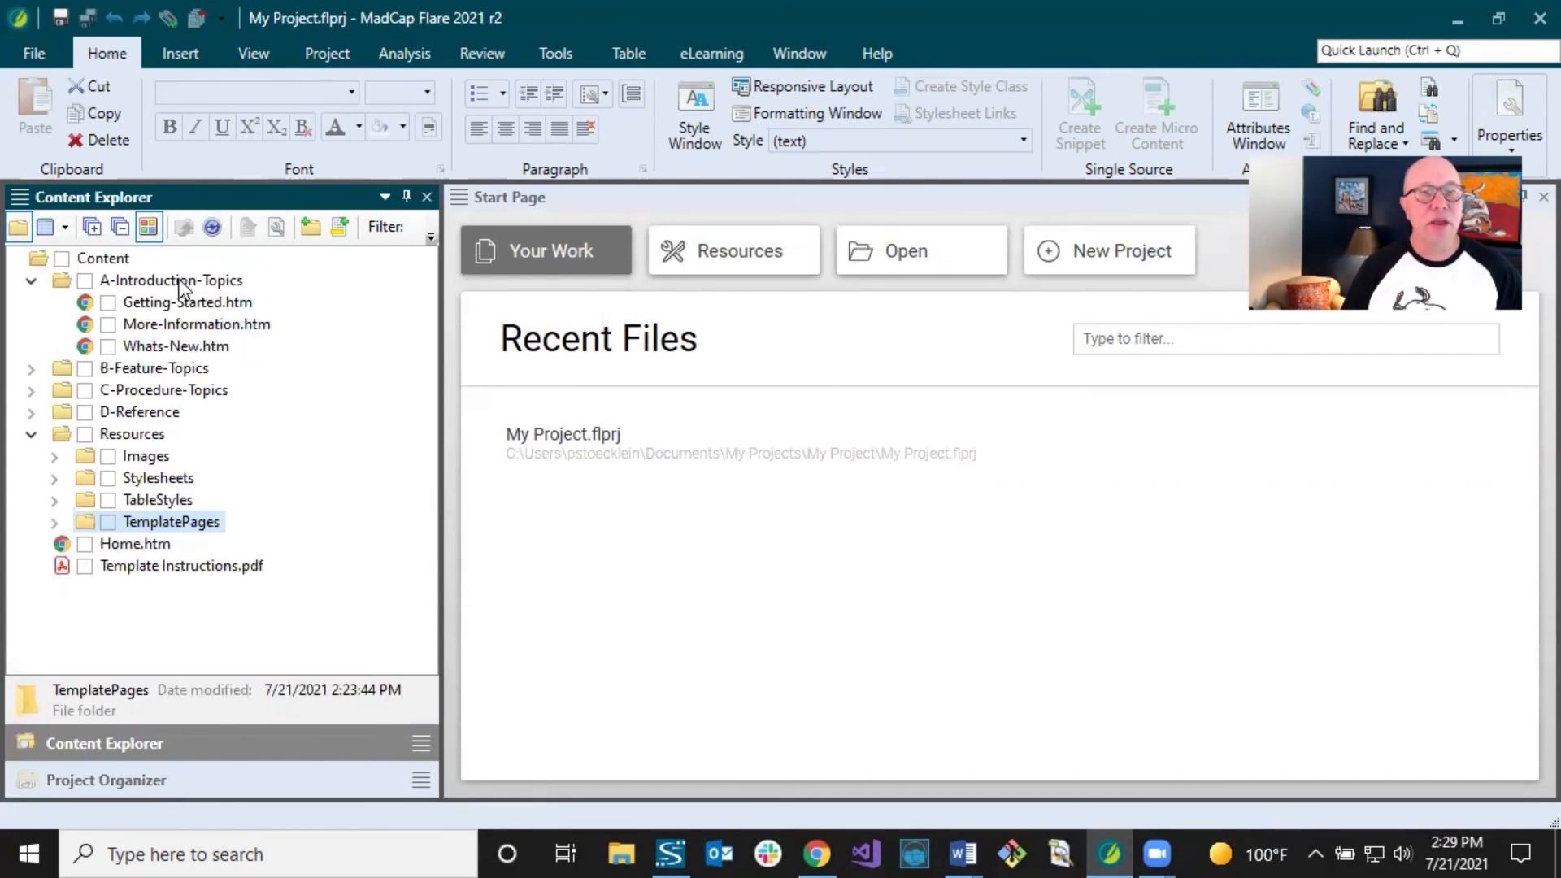
right_click(166, 279)
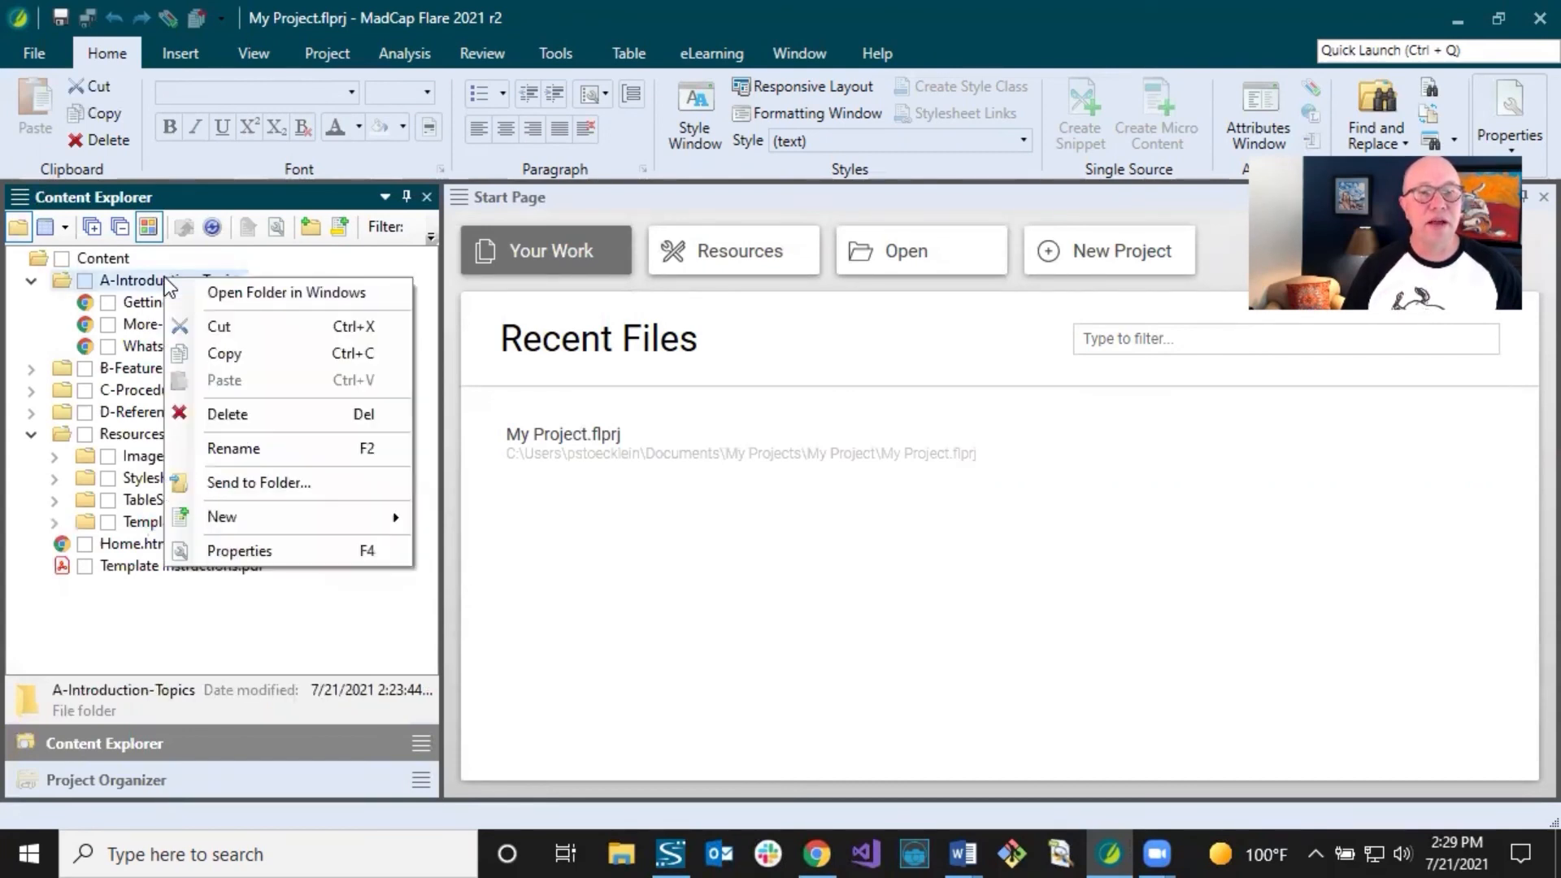
mouse_move(256, 524)
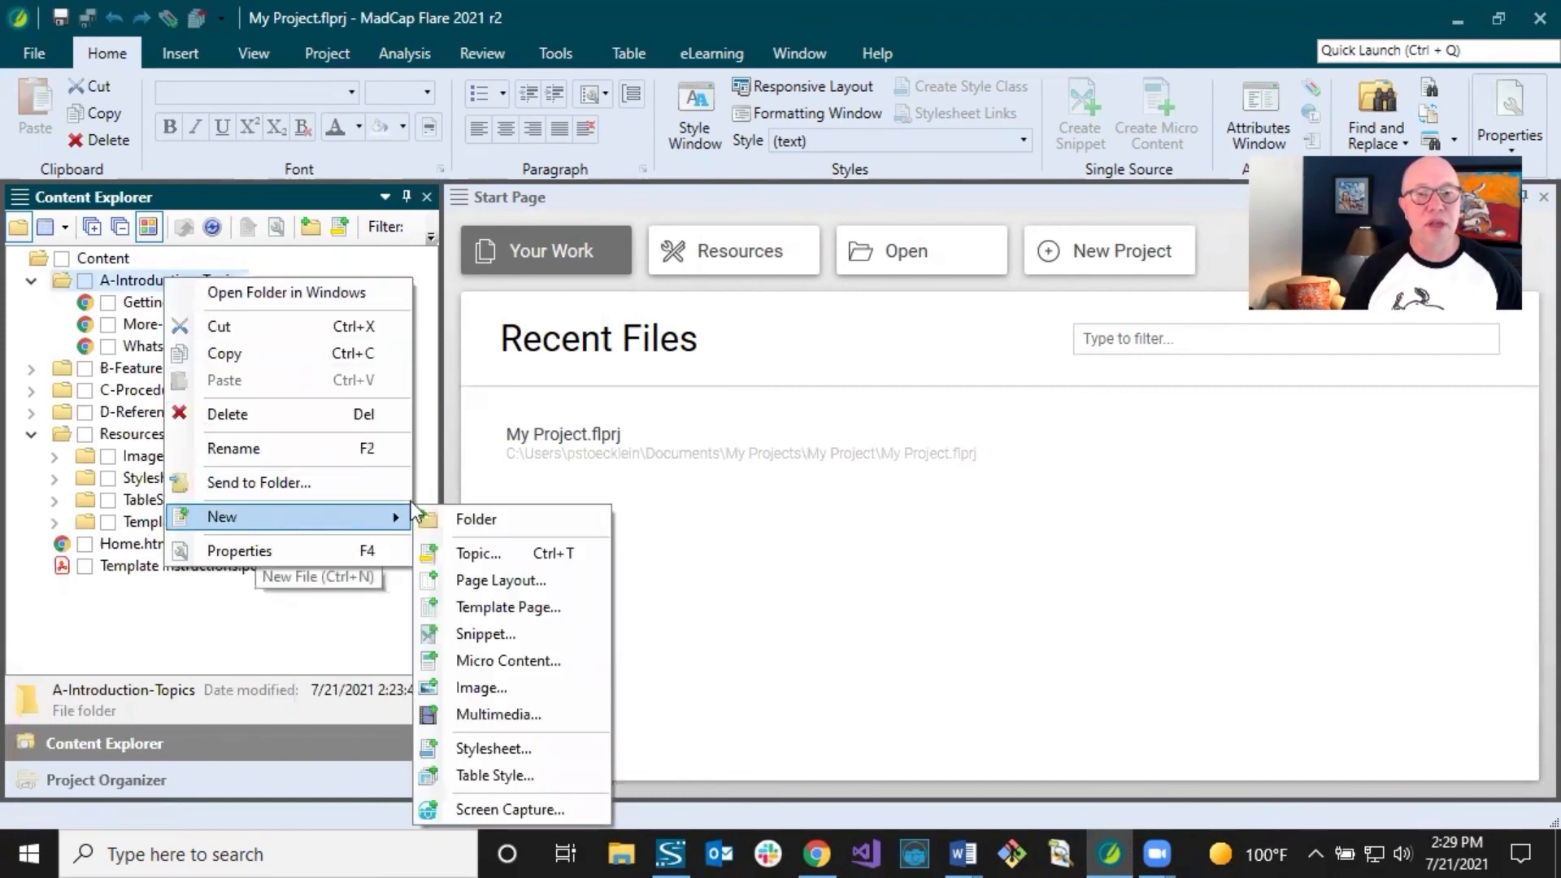
click(484, 555)
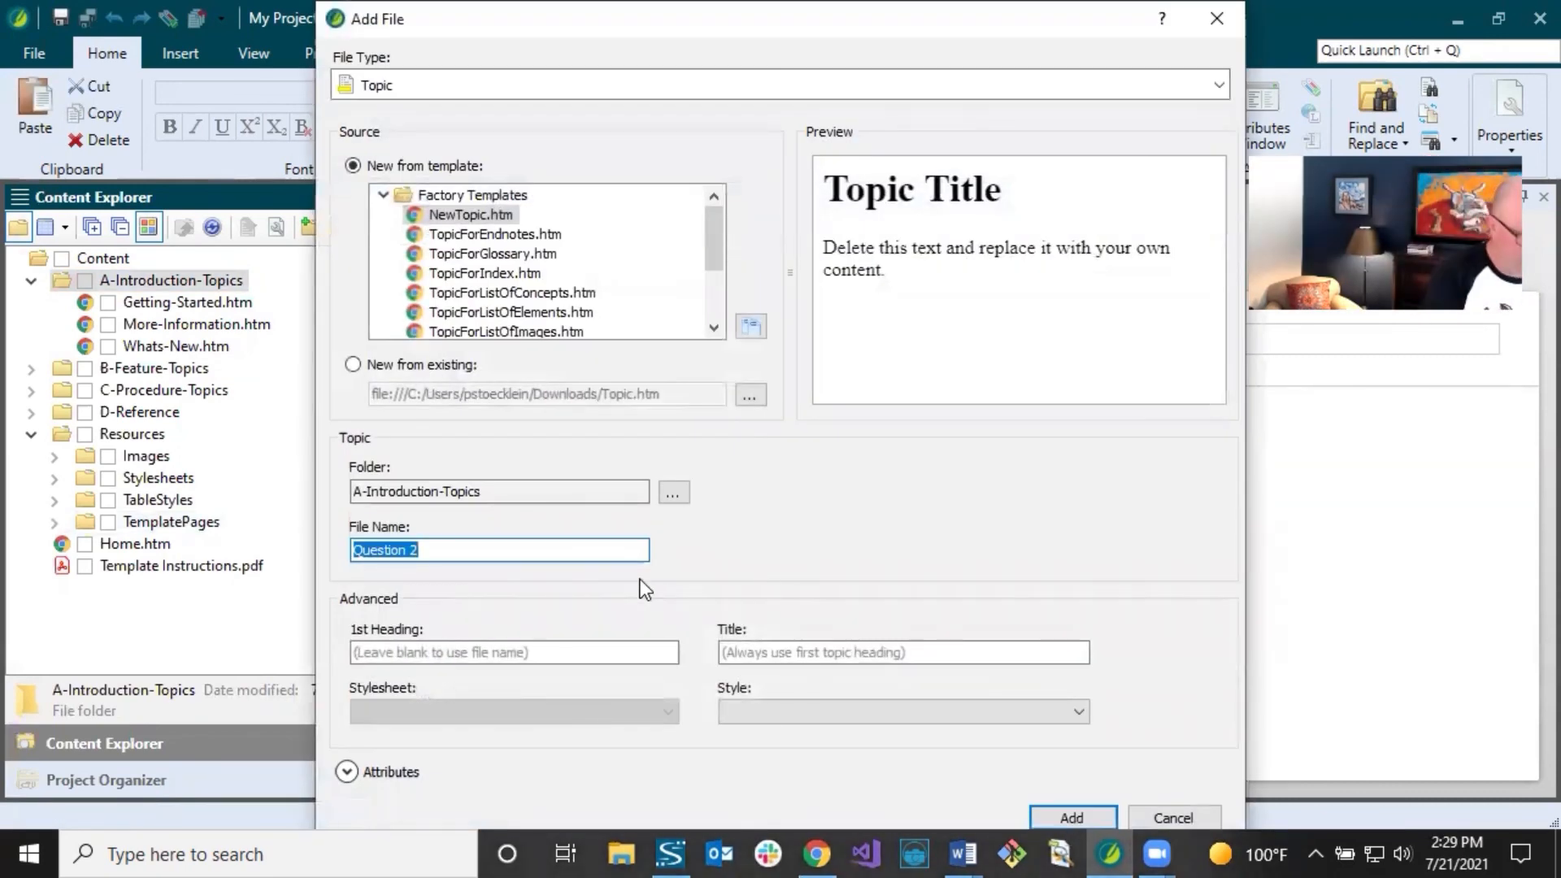
text(my topic)
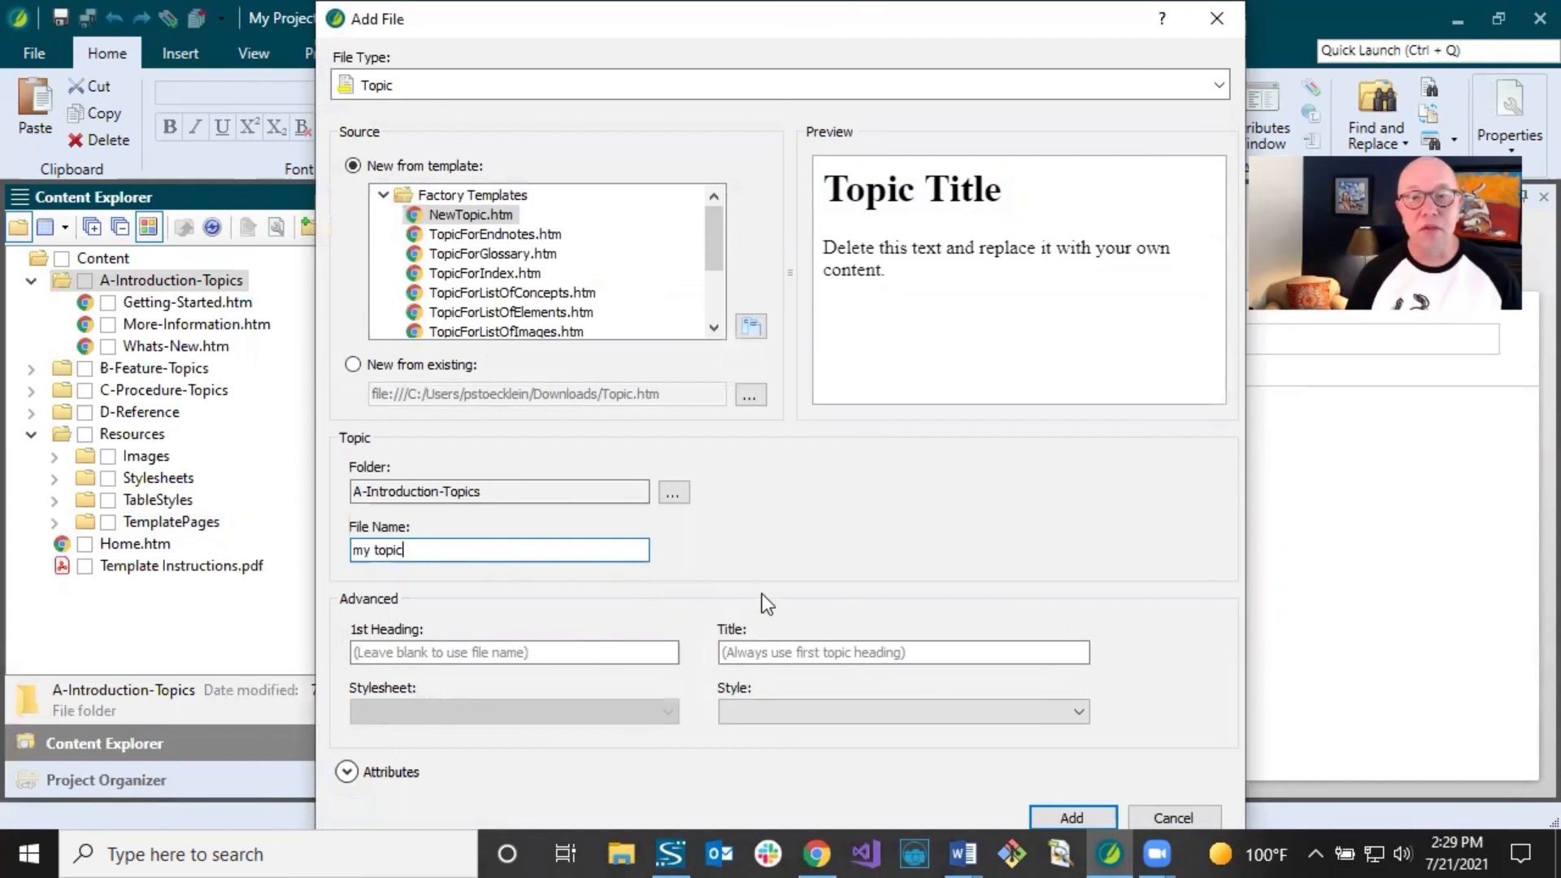
click(484, 213)
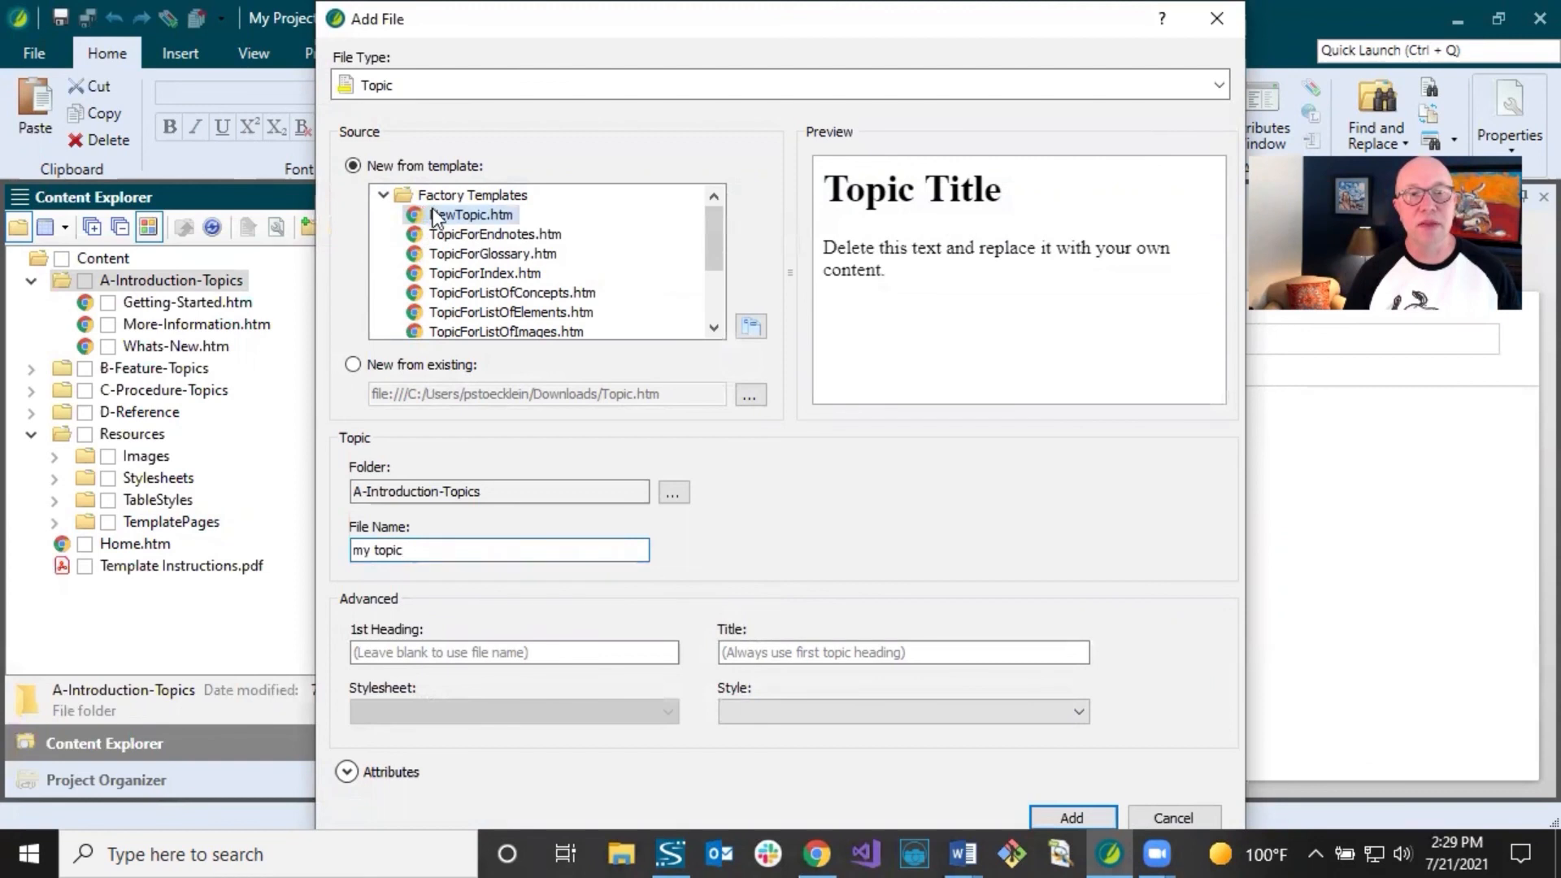
click(1069, 816)
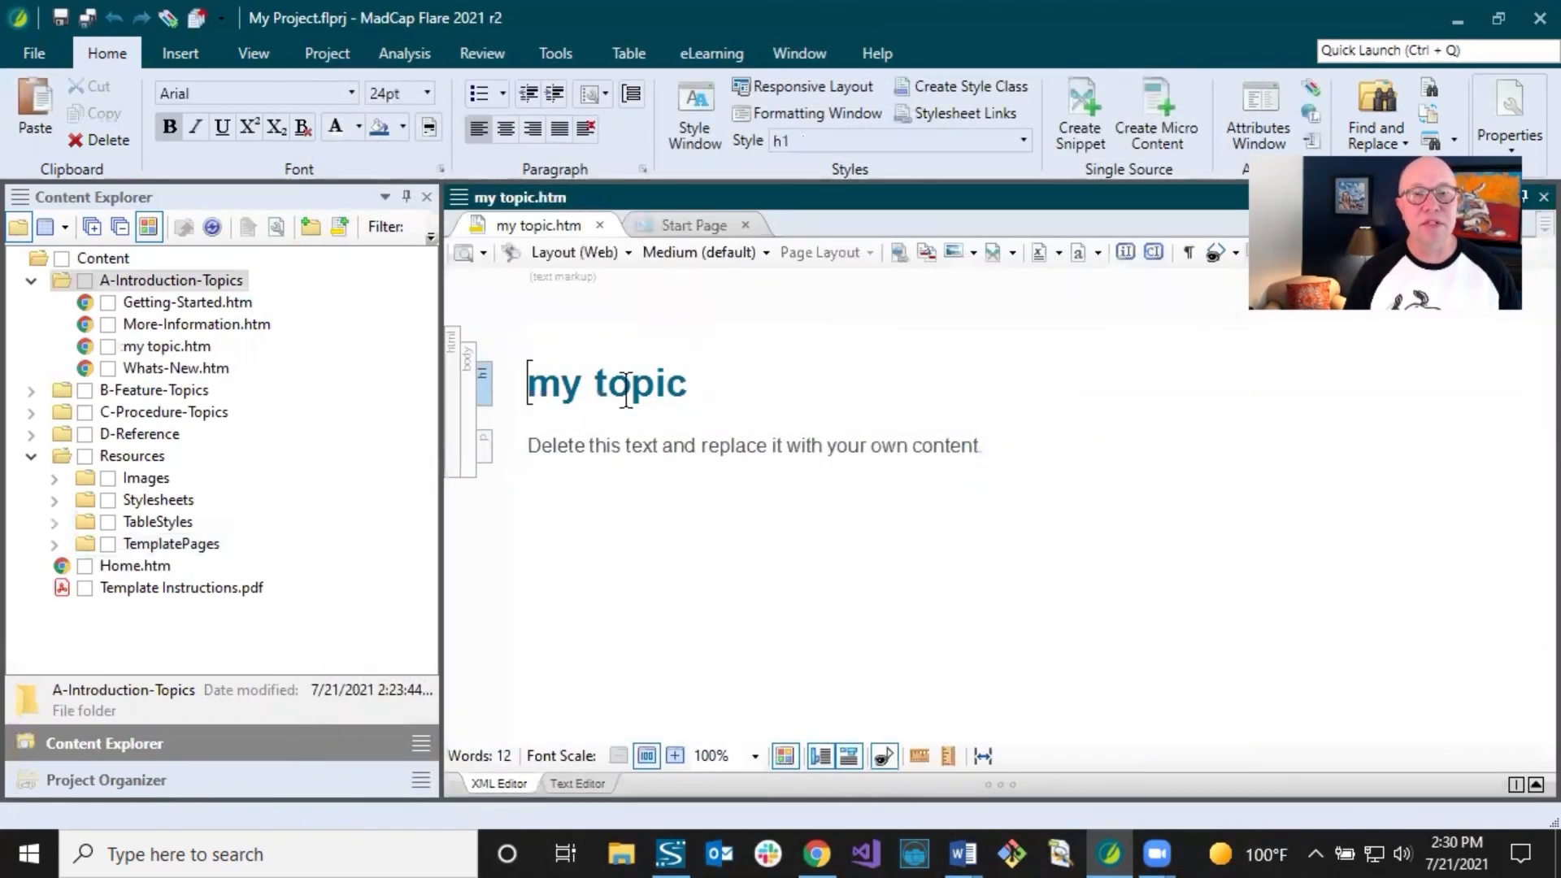
- Capitalize the new topic's heading as "My Topic" and save the topic
click(615, 384)
drag(616, 385, 530, 388)
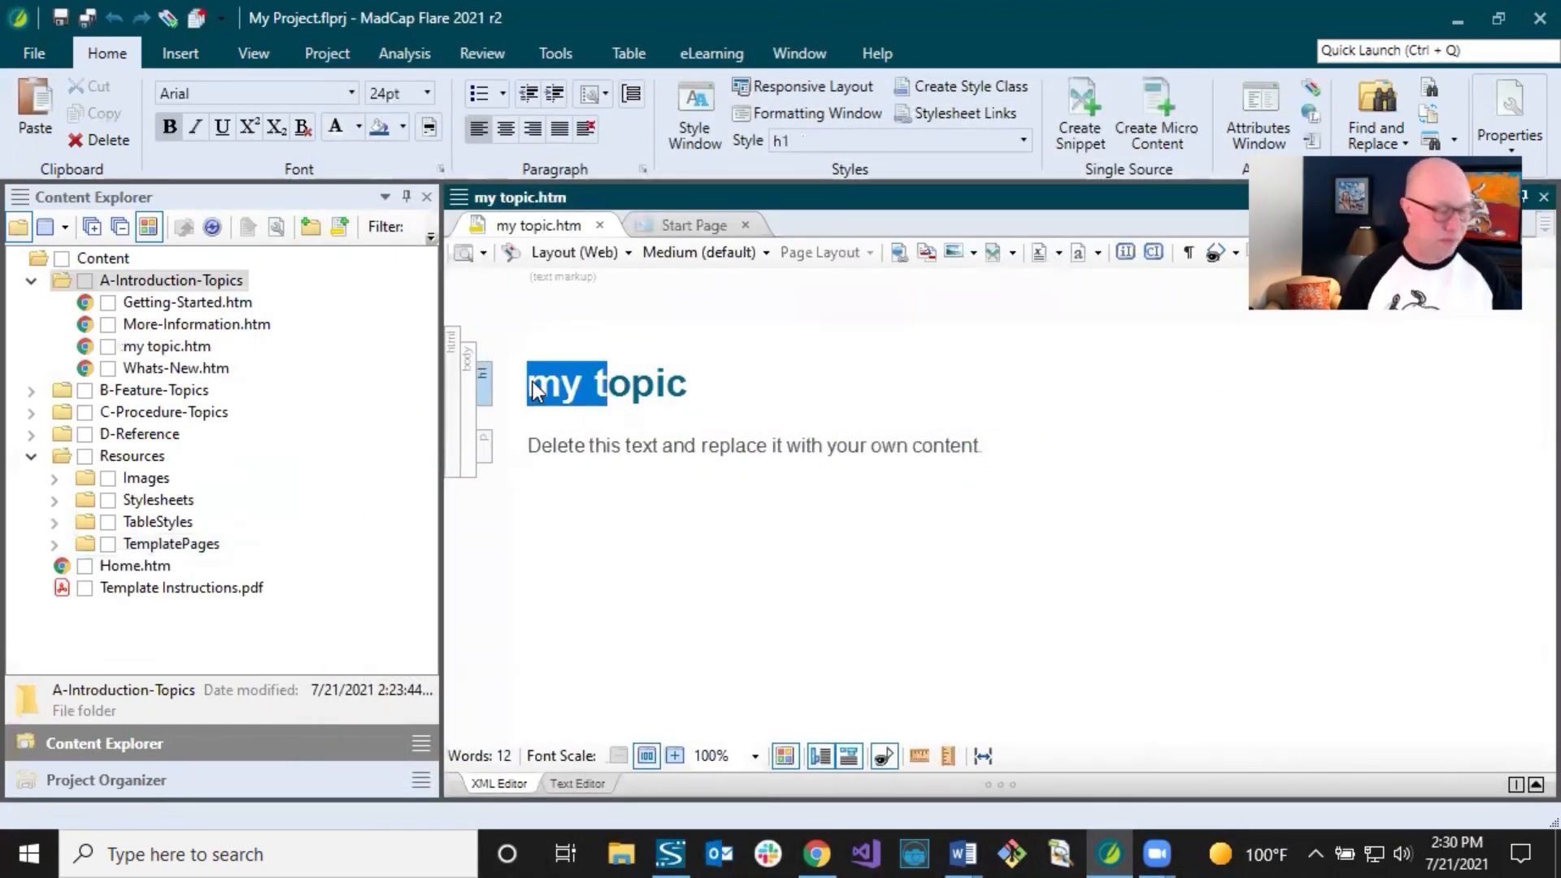
text(My T)
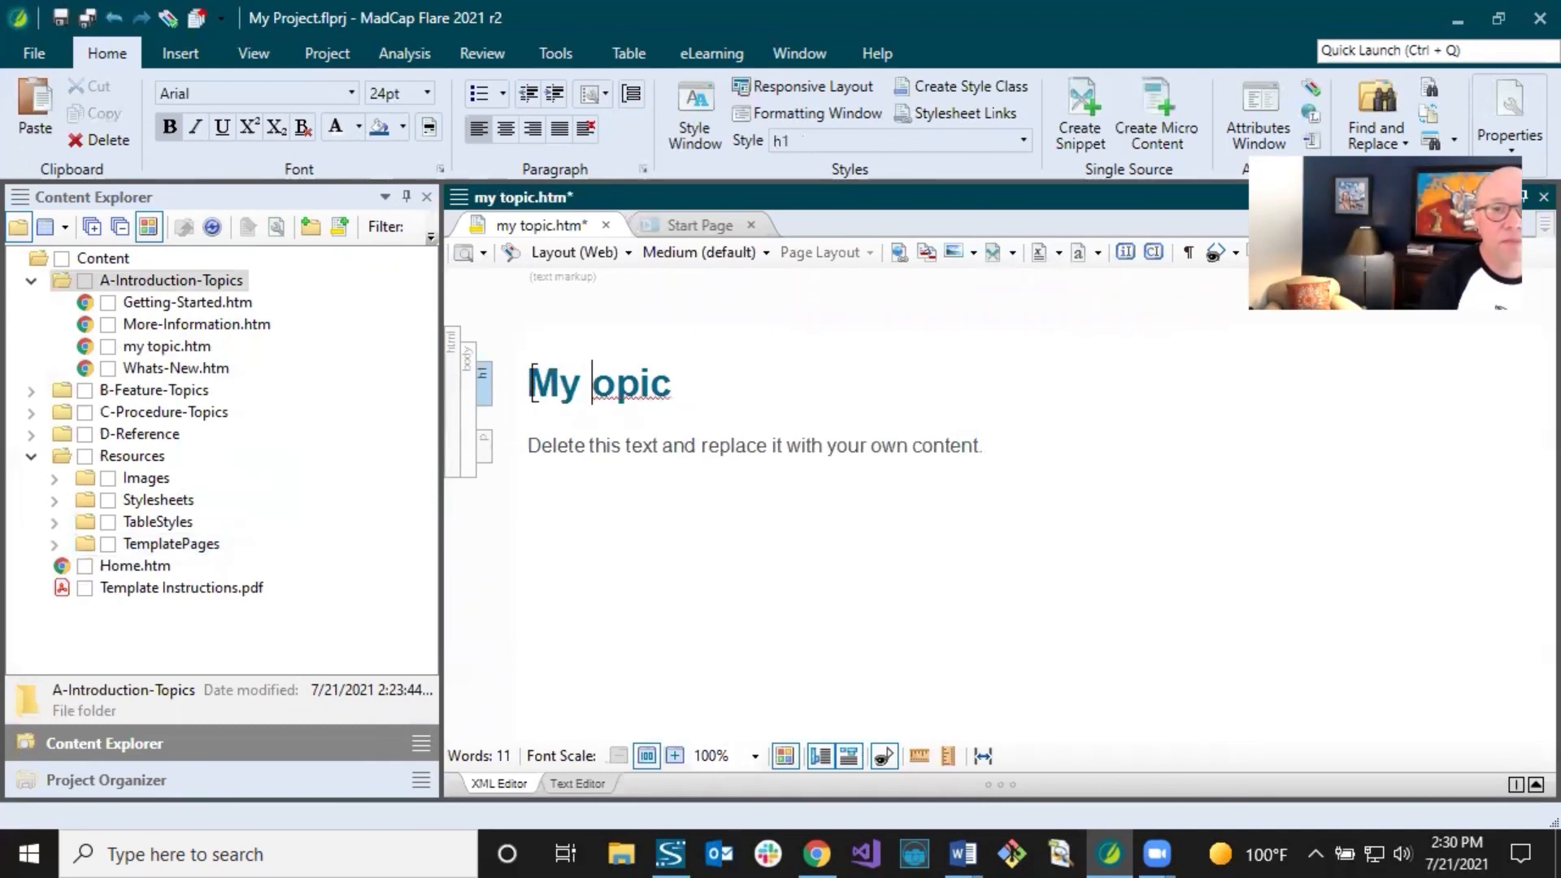
drag(677, 441, 687, 439)
click(661, 439)
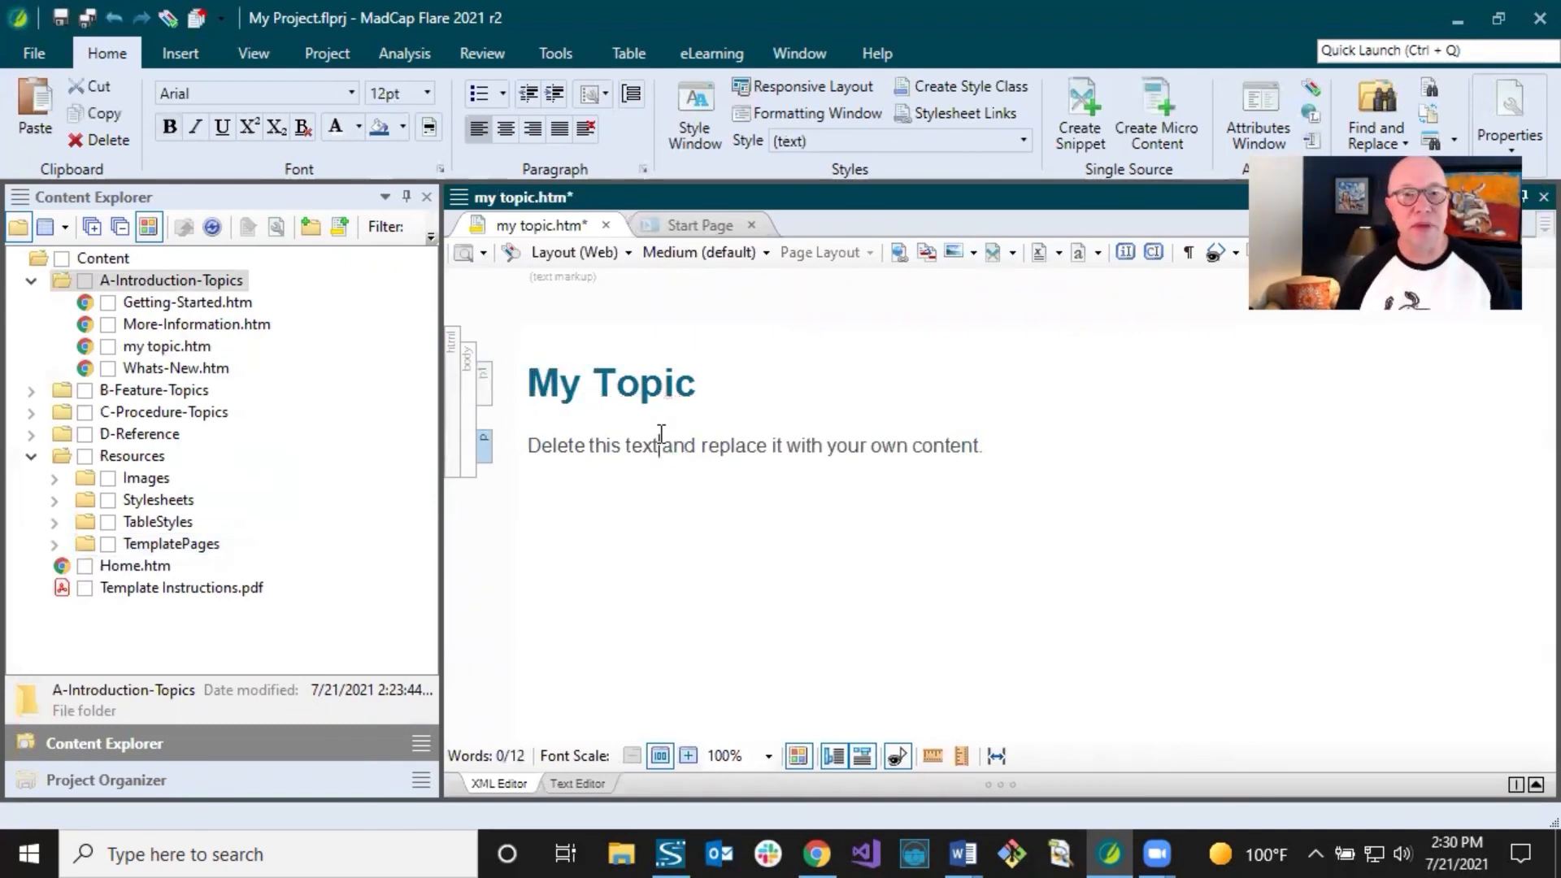
click(63, 19)
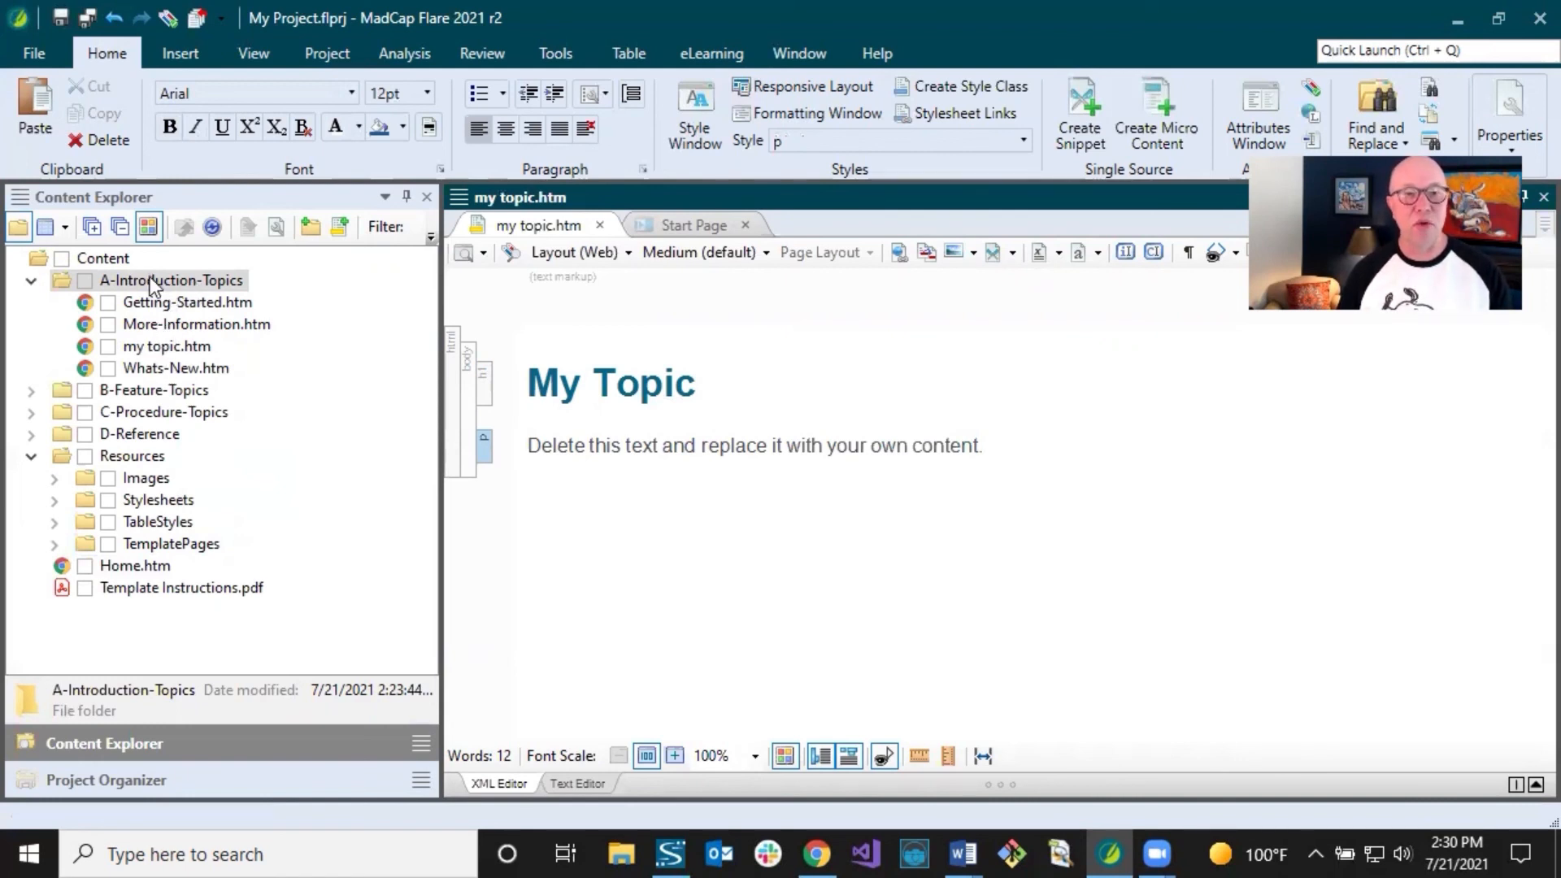
- Rename the new topic file in the A-Introduction-Topics folder to My-Topic.htm
click(151, 347)
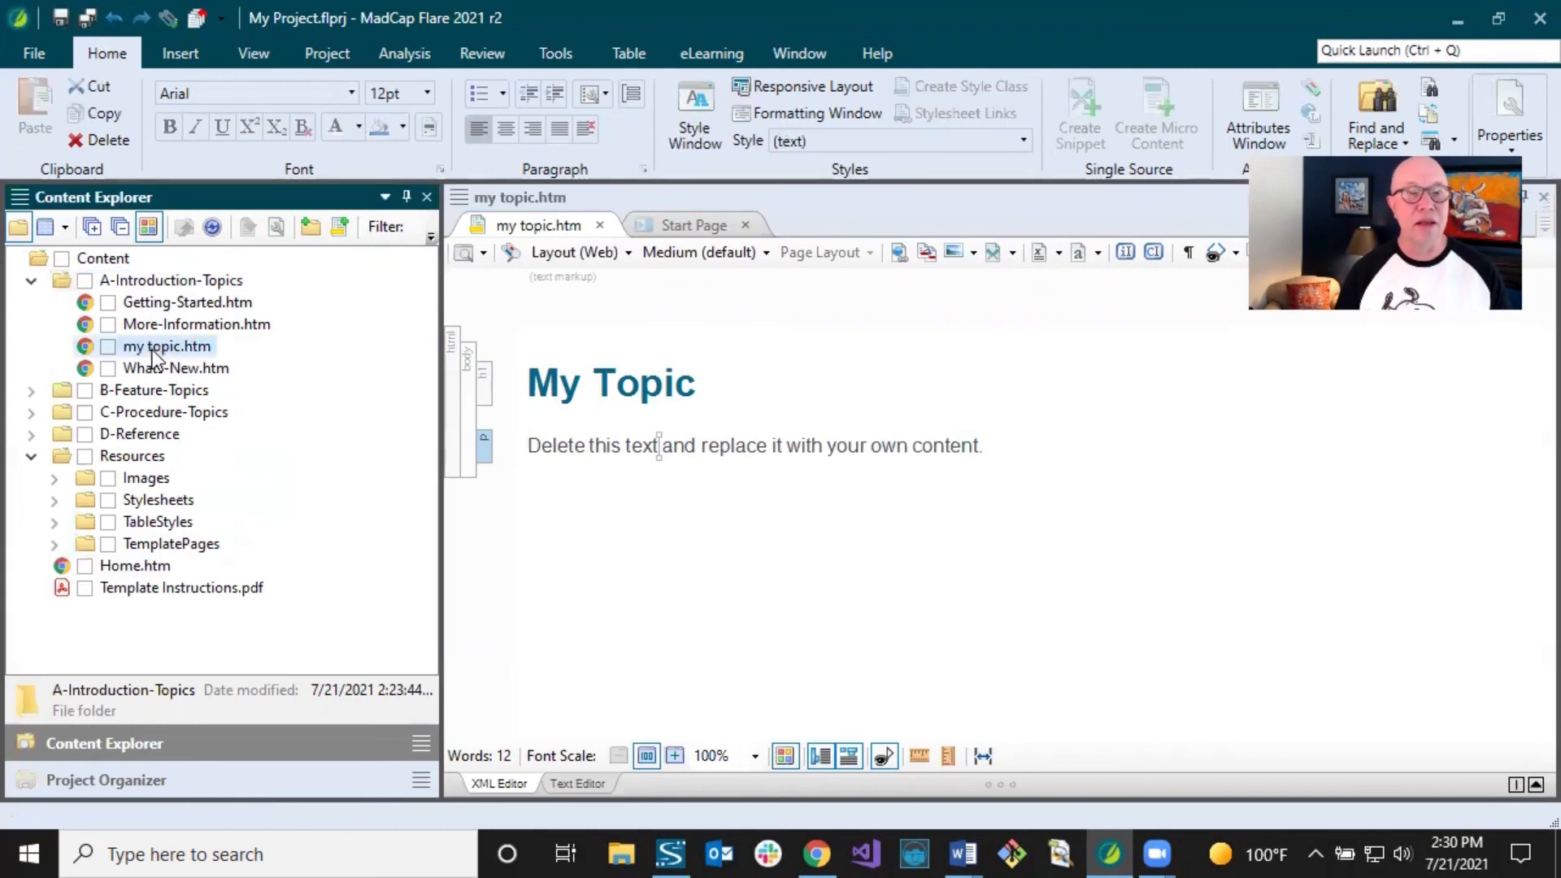
key(F2)
drag(155, 348, 98, 348)
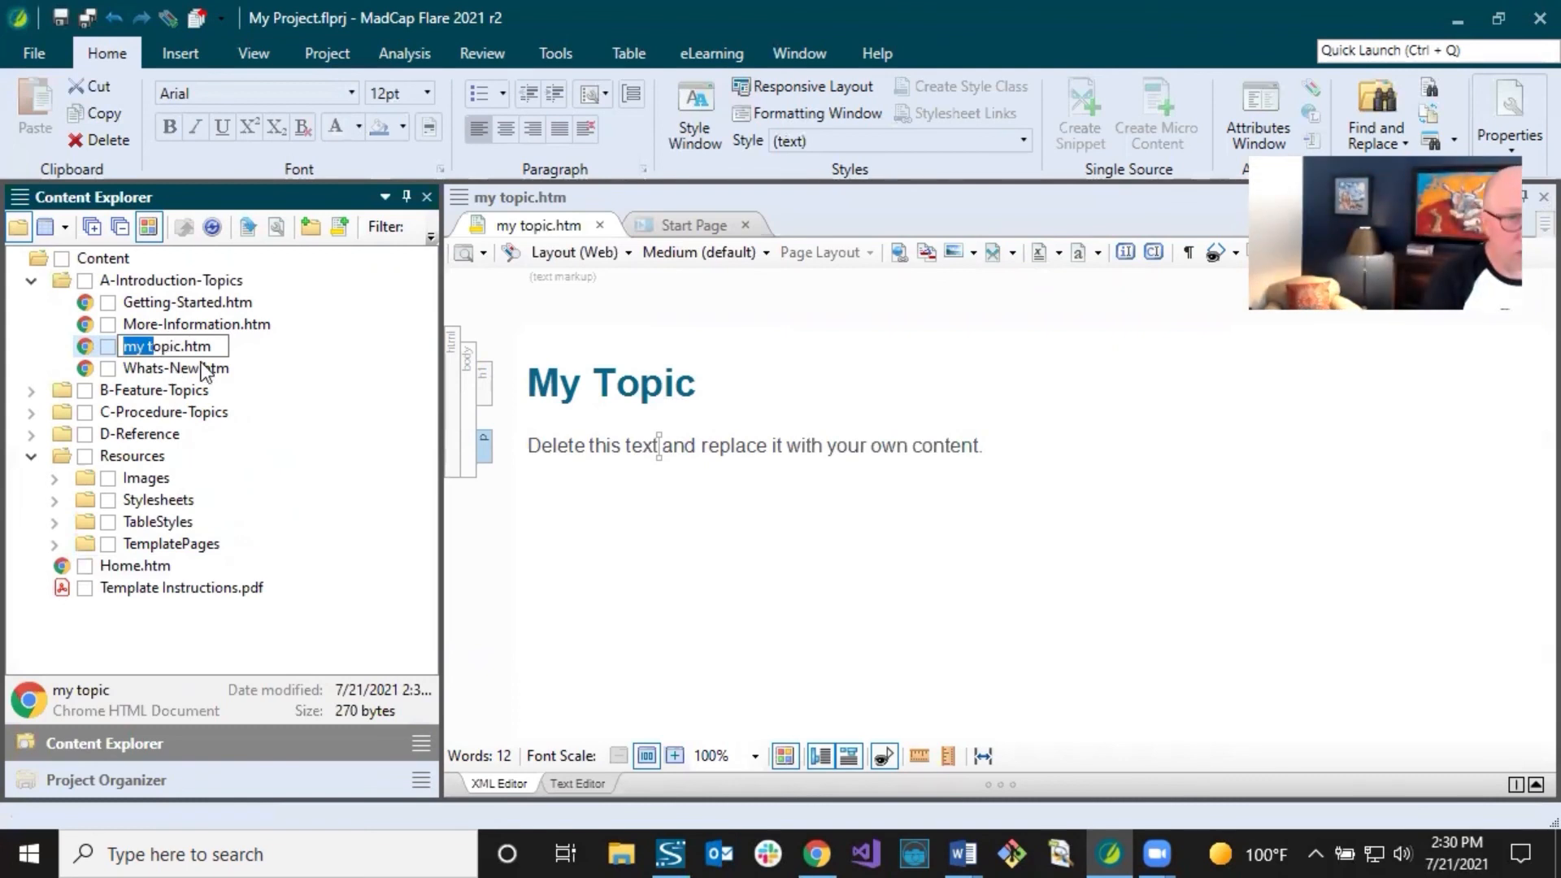
text(My-T)
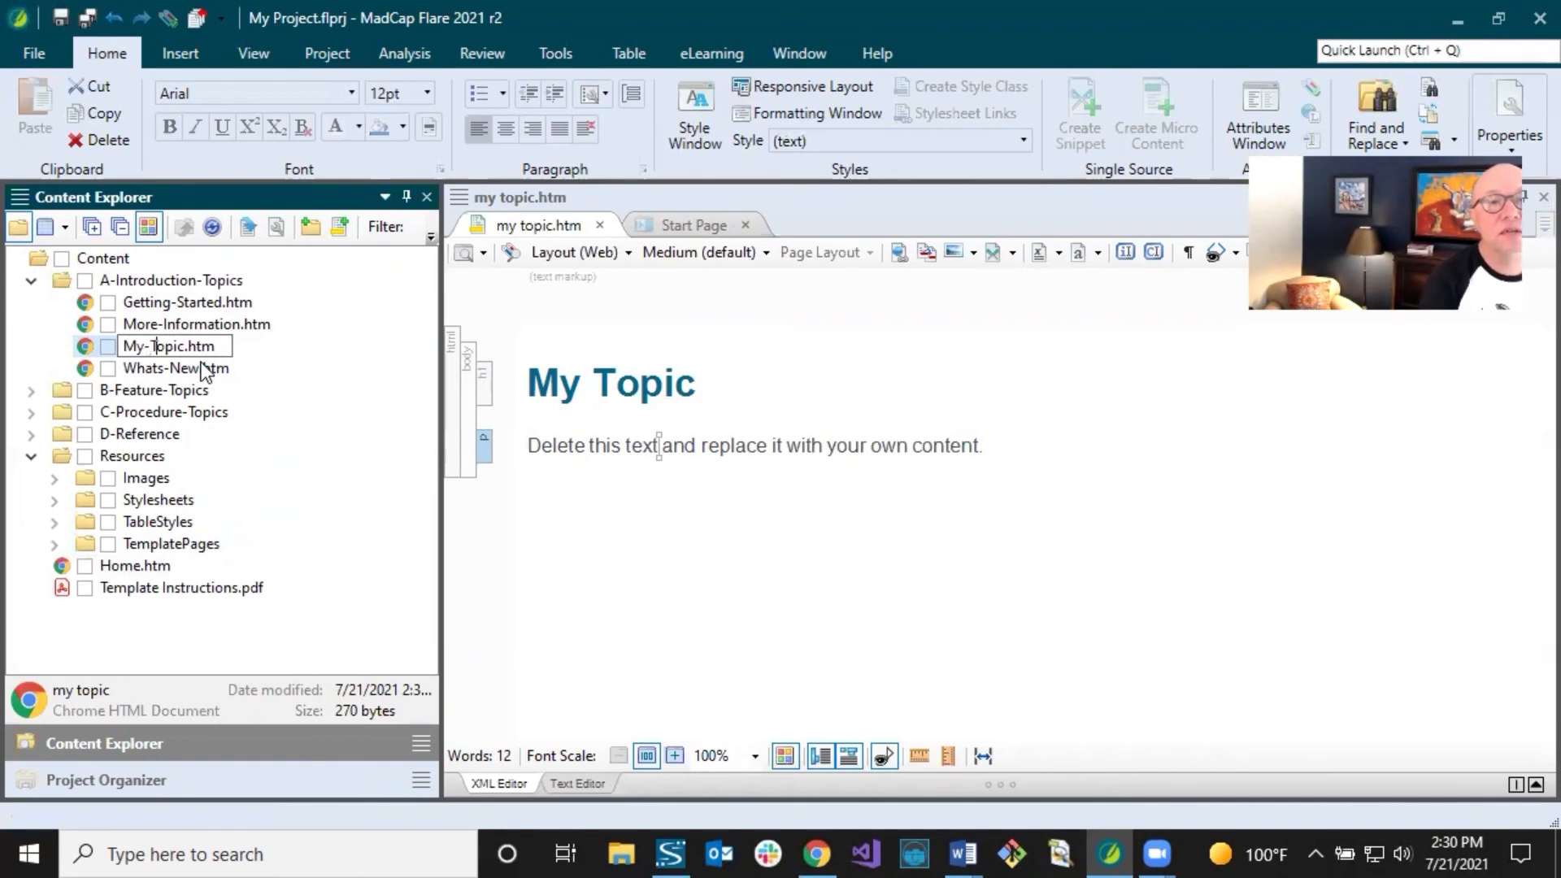
key(Return)
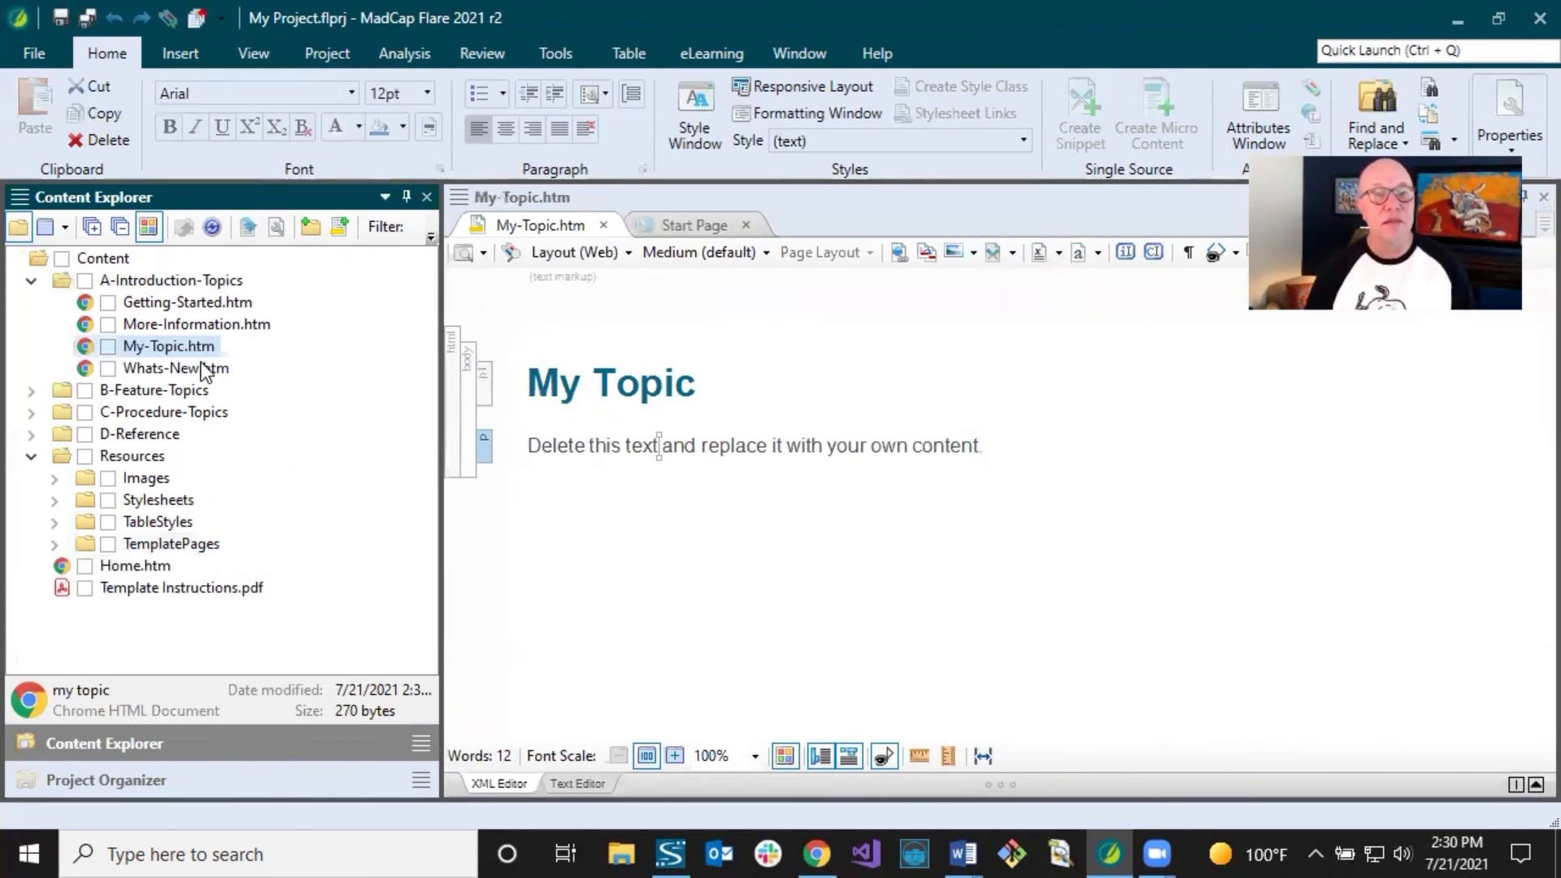
- Add two paragraphs, "sffdsdsf" and "asdasd", below the topic's placeholder sentence
click(706, 438)
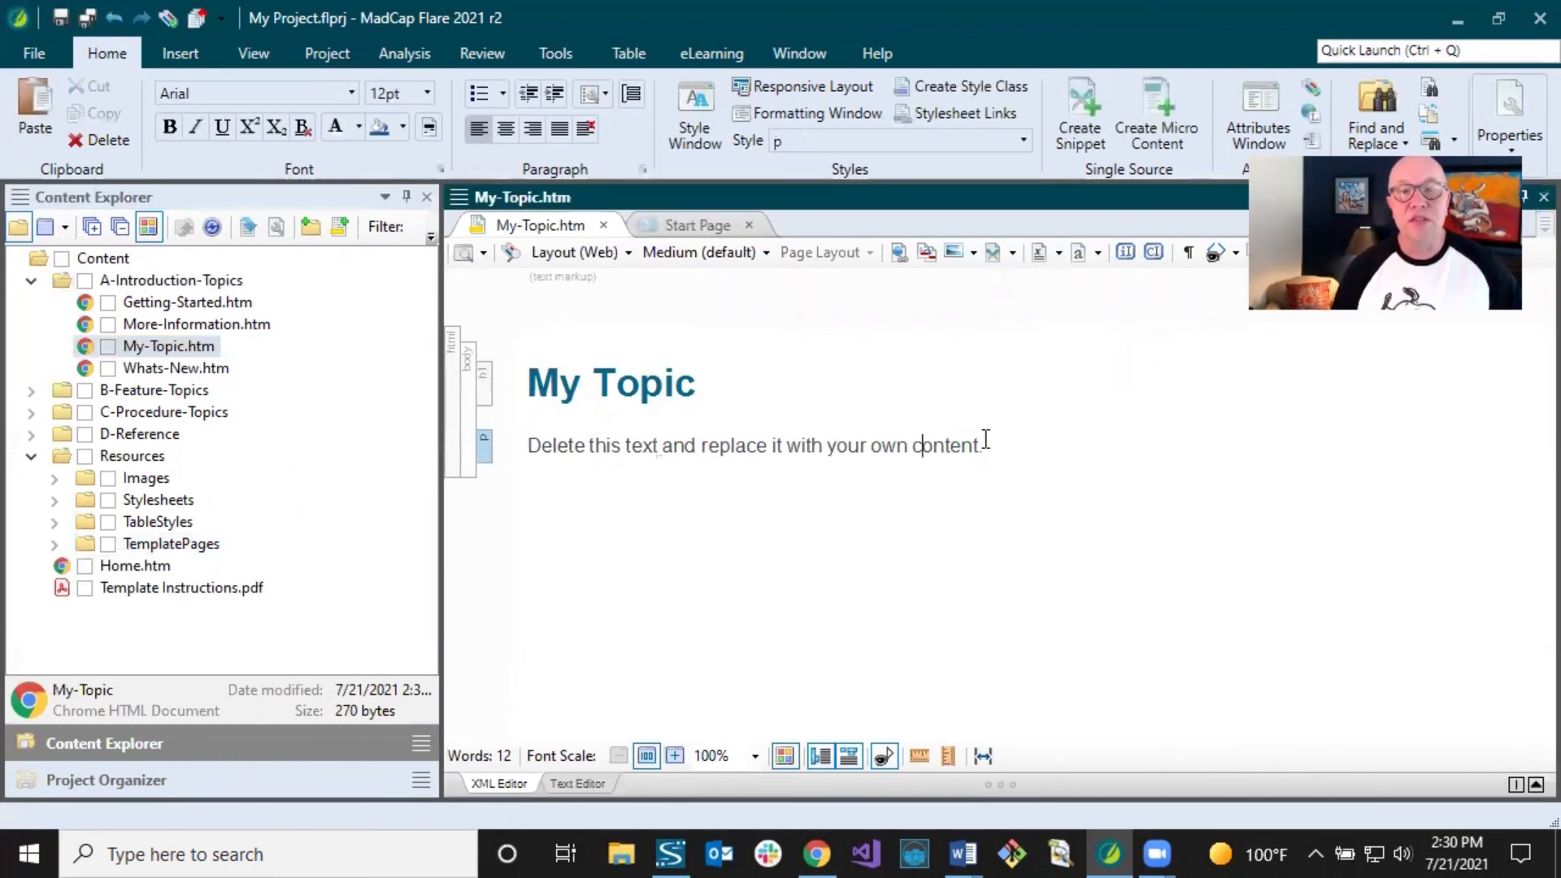
key(End)
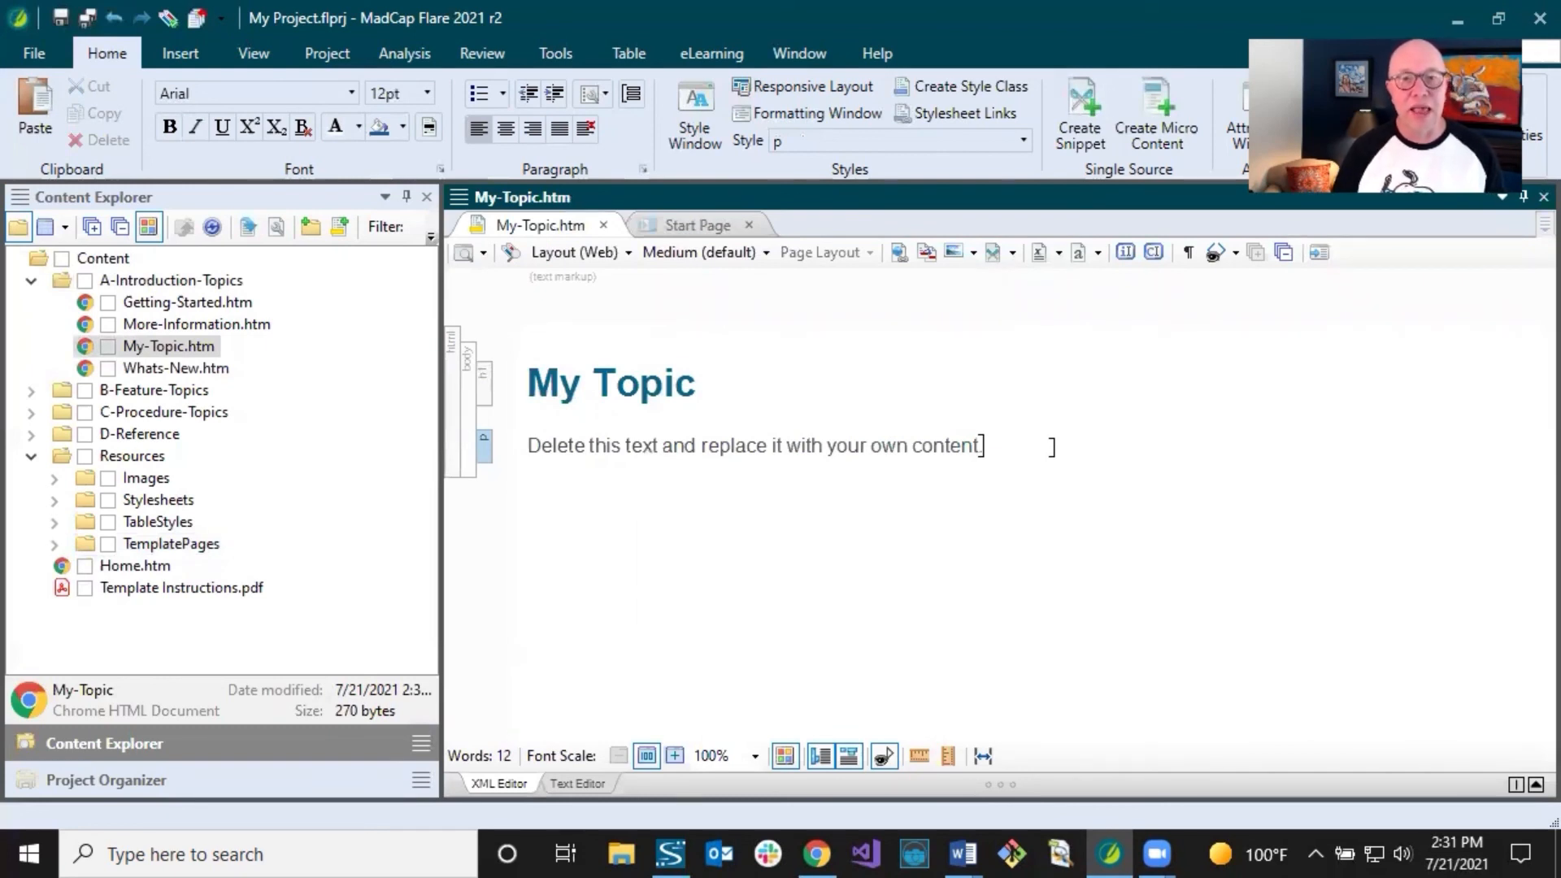
key(Return)
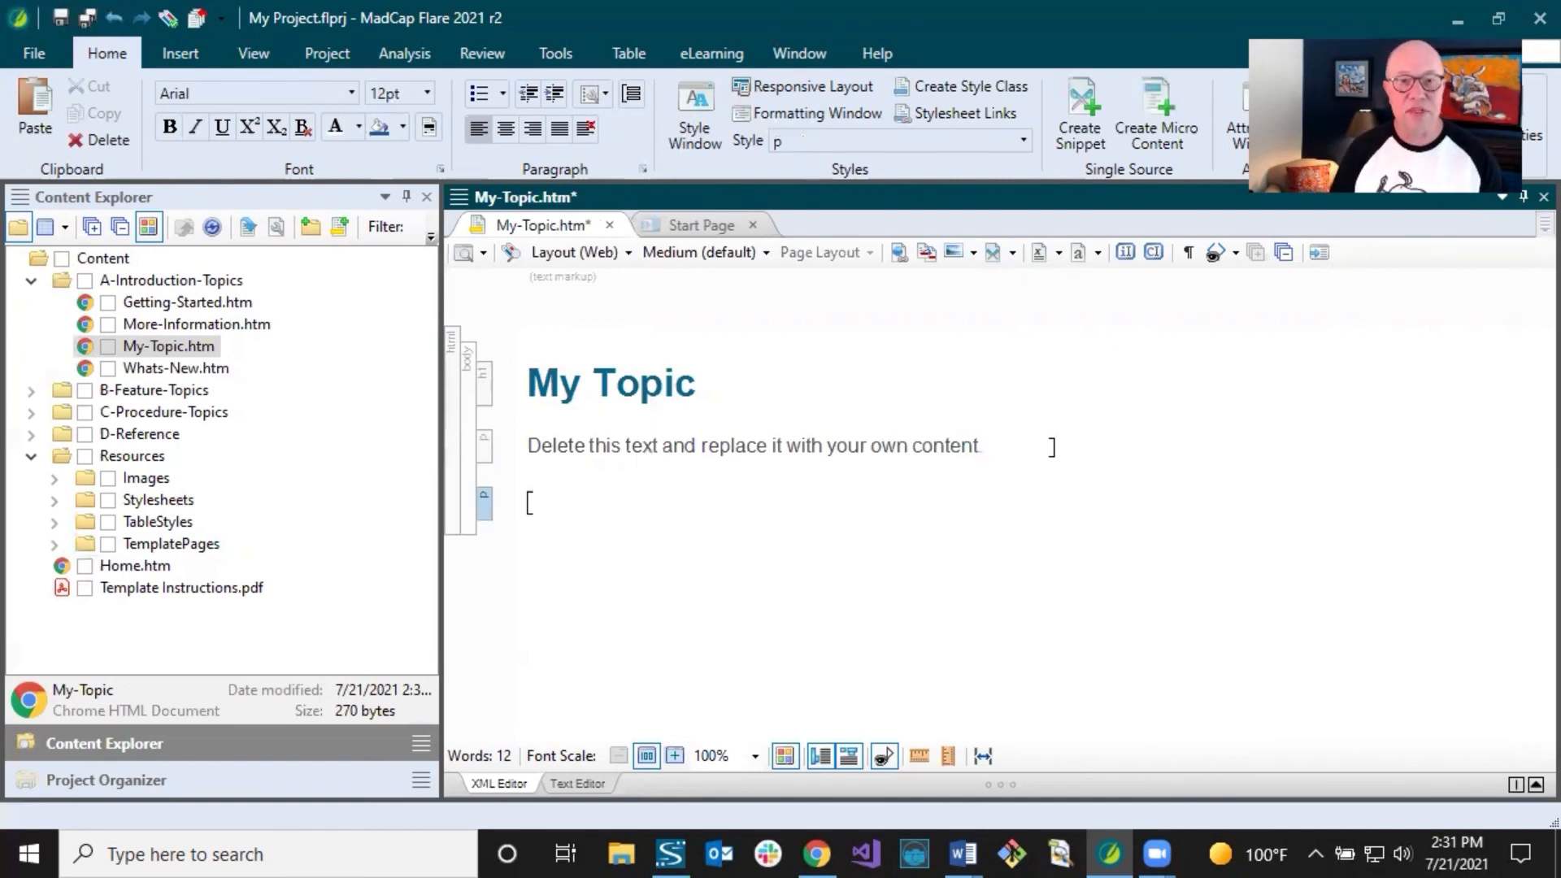
text(sffdsdsf)
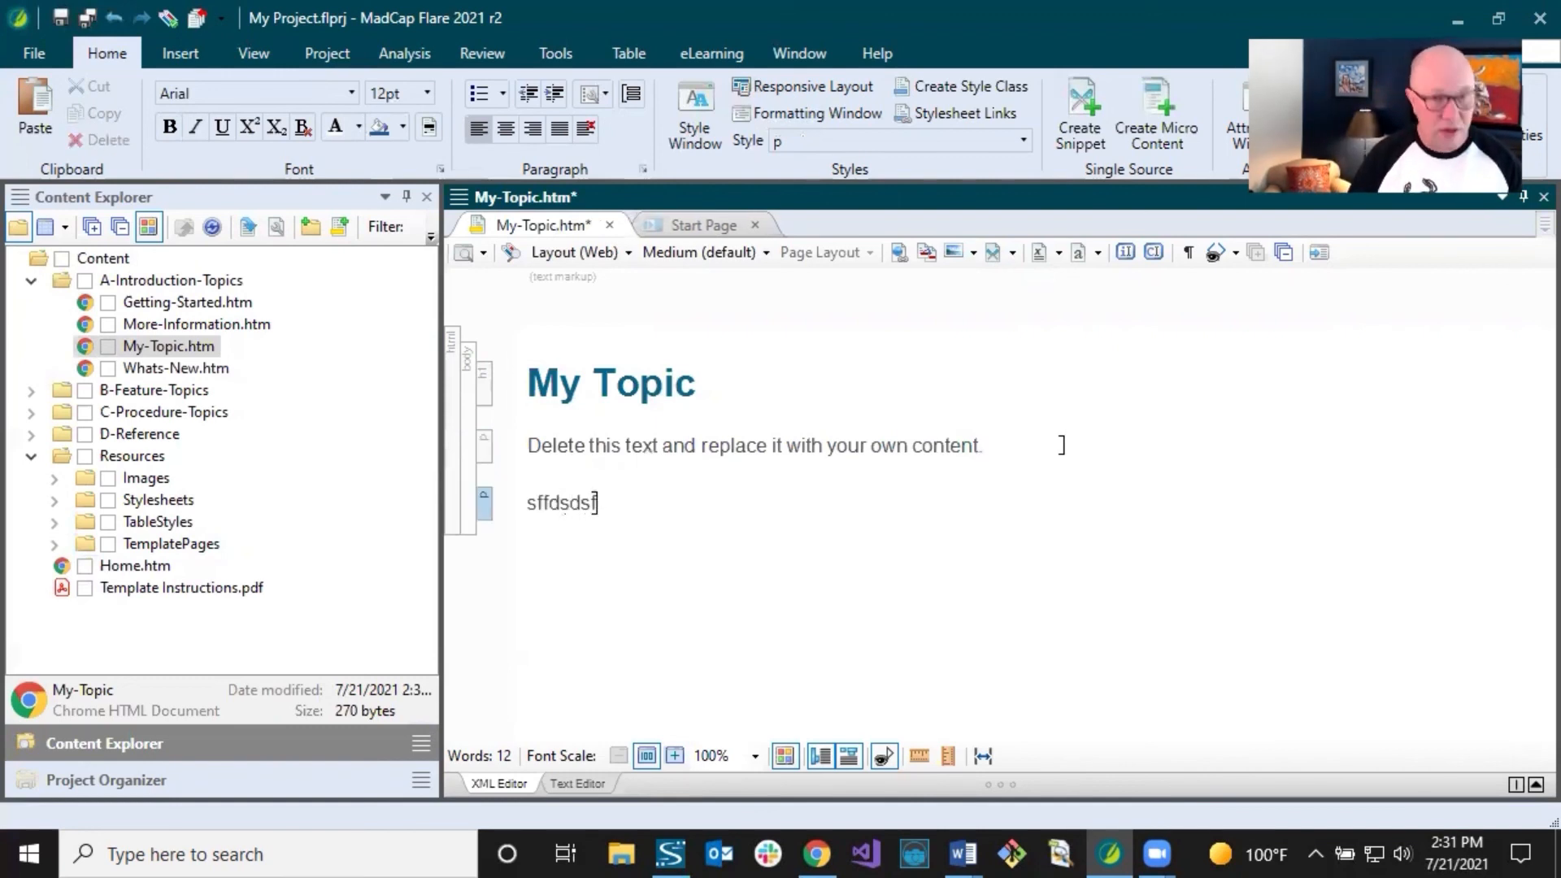
key(Return)
text(asdasd)
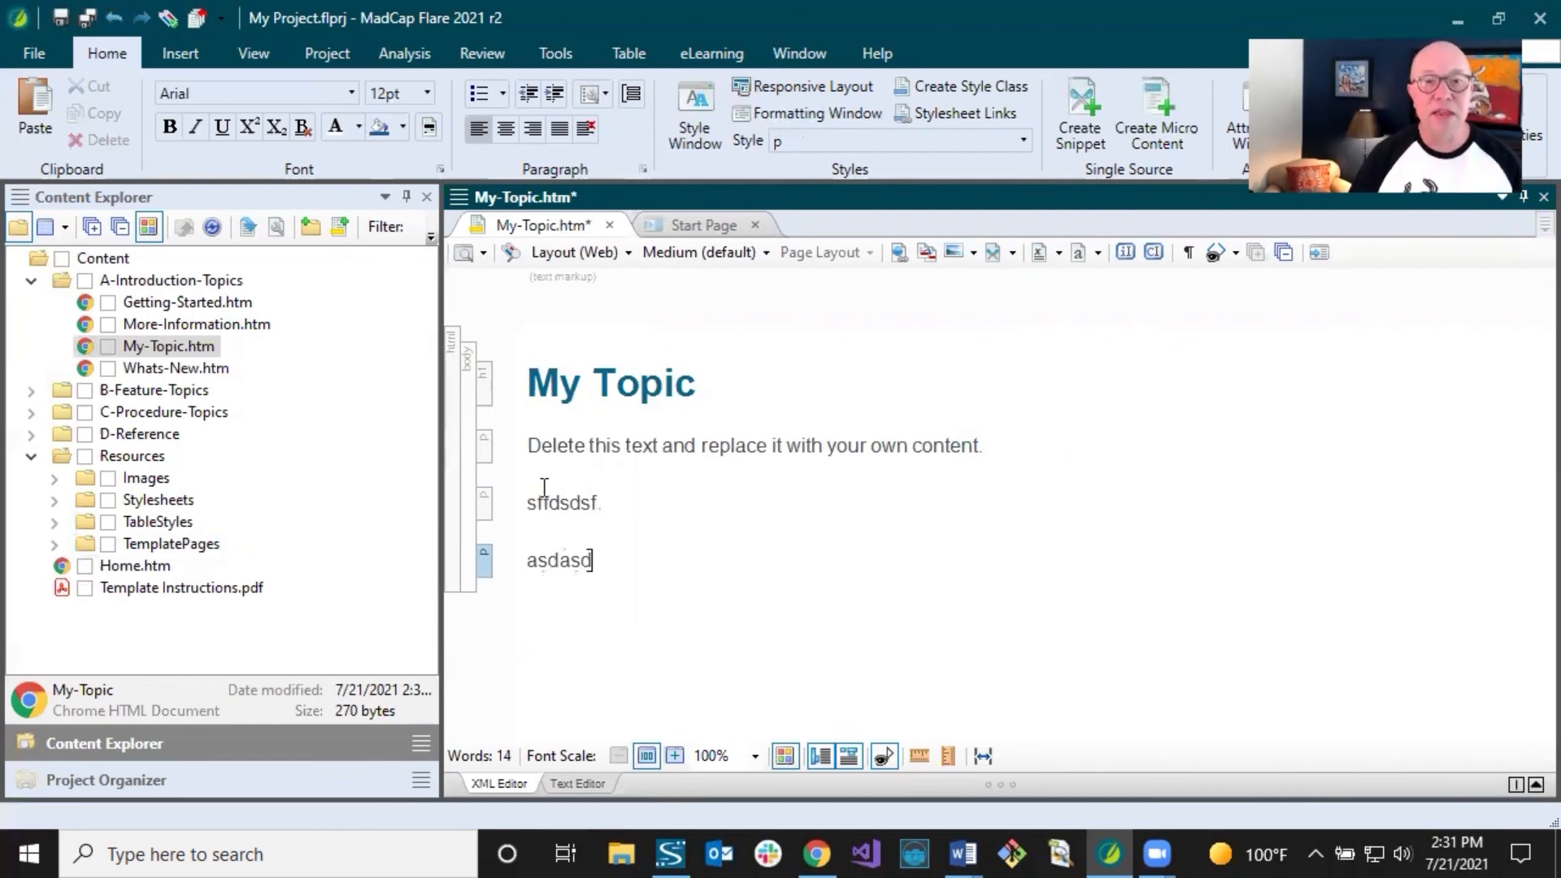
- Turn the two new paragraphs under the placeholder sentence into a bulleted list
drag(532, 496, 572, 561)
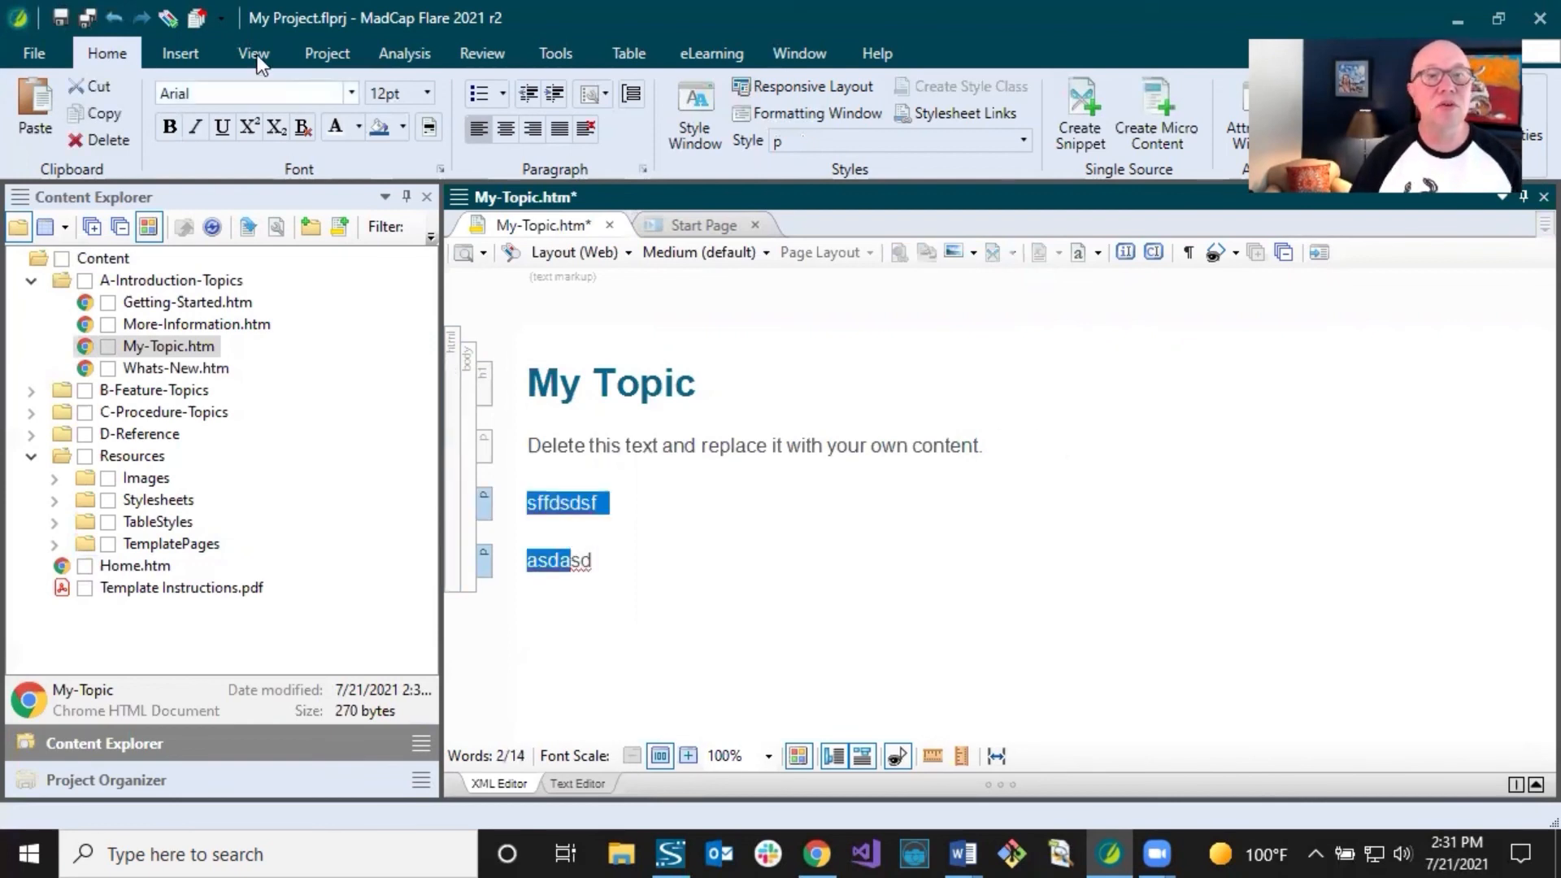
click(478, 95)
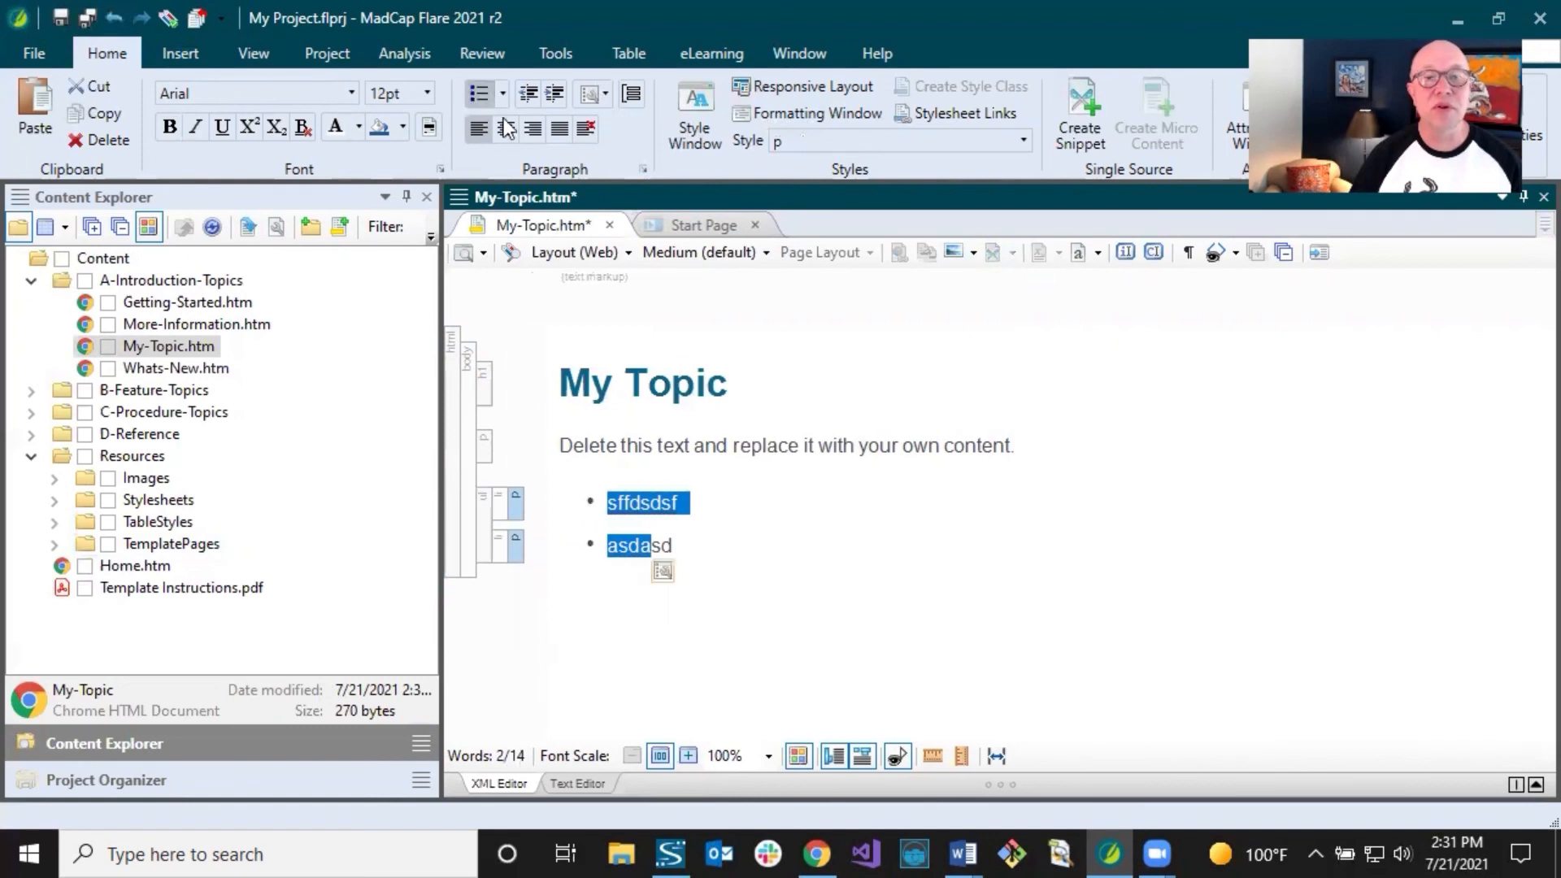
click(622, 471)
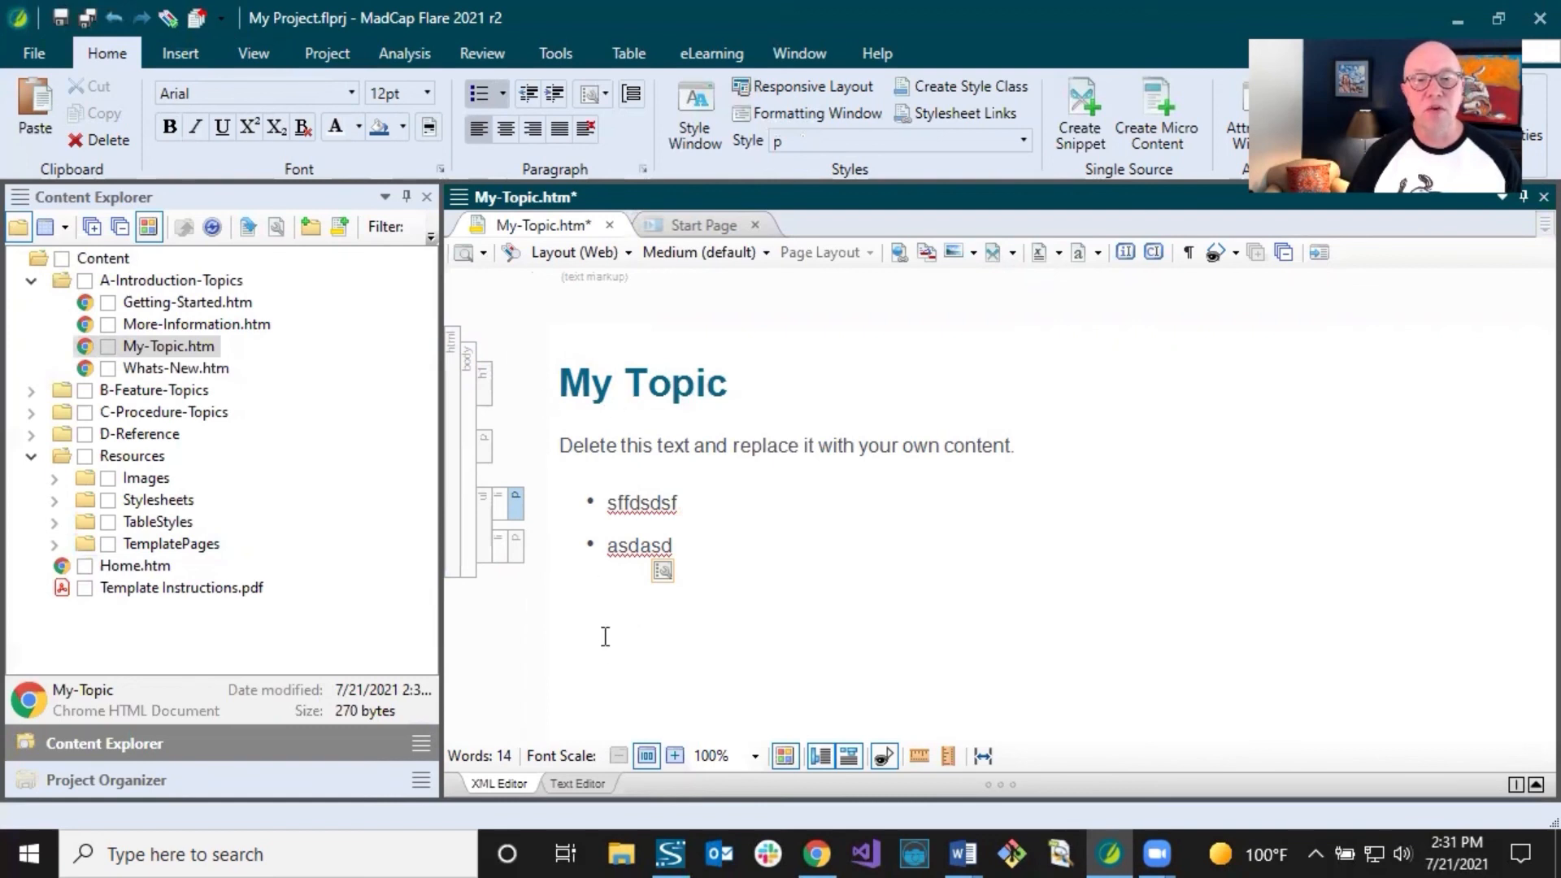
- Examine the topic's underlying markup in the Text Editor view, and return to the XML Editor view
click(577, 782)
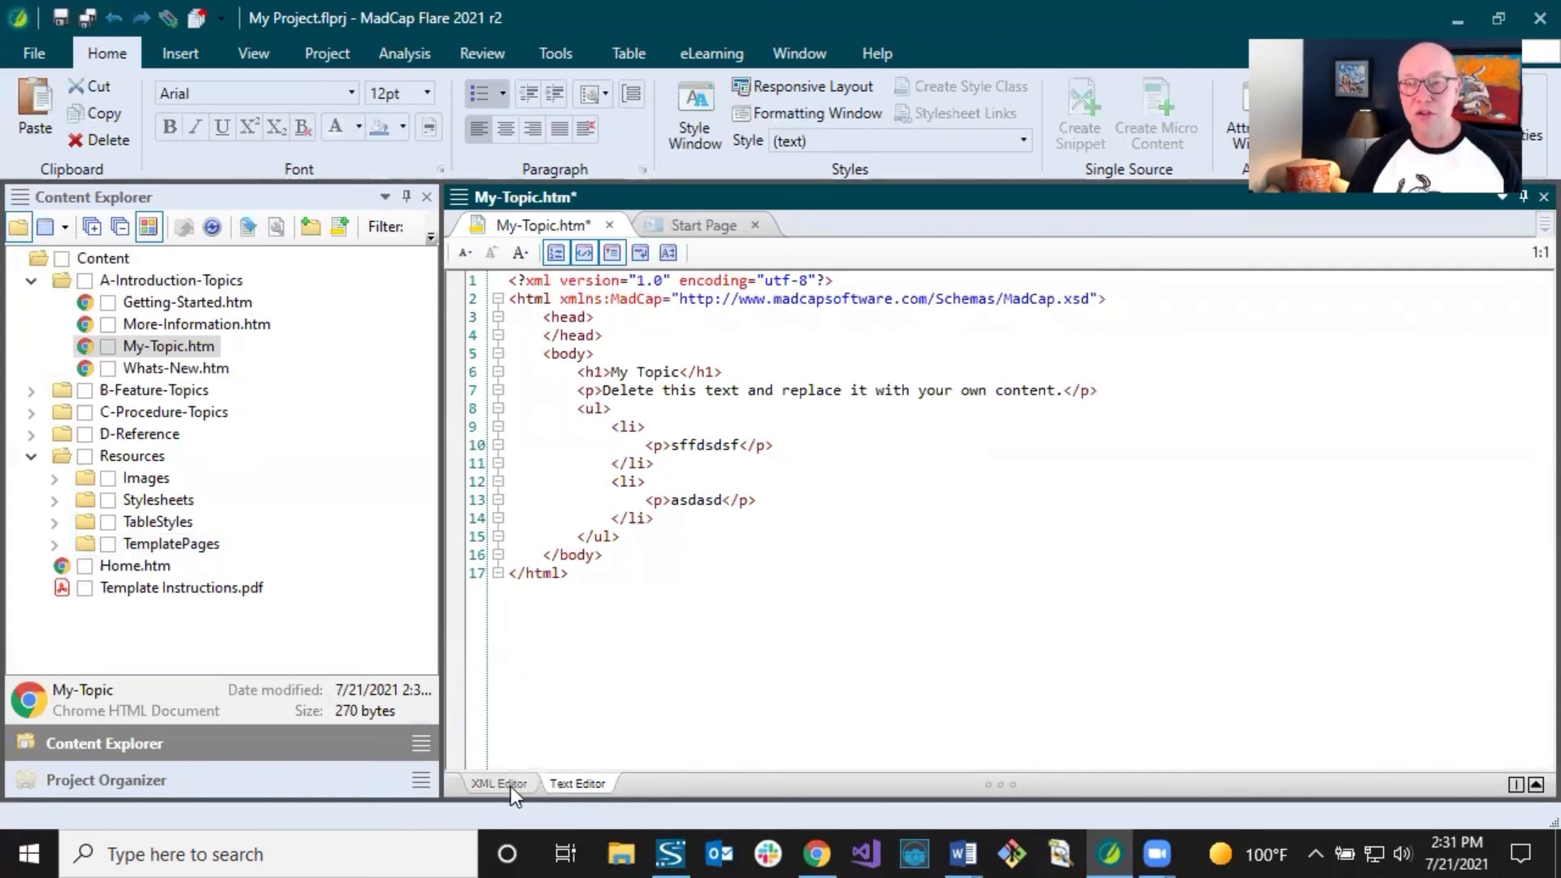
click(648, 388)
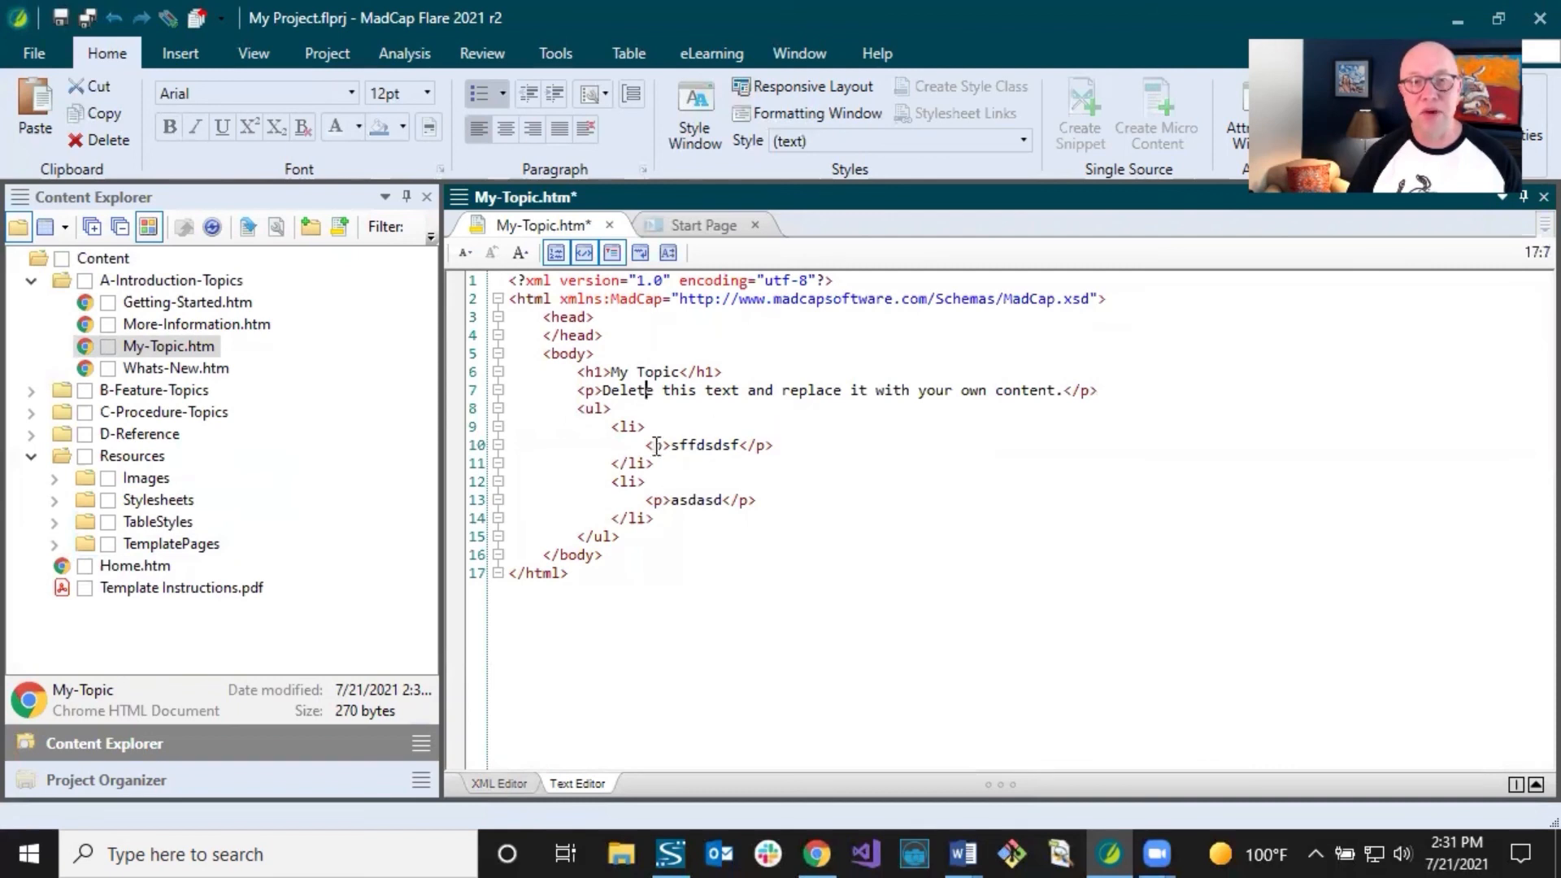
click(502, 782)
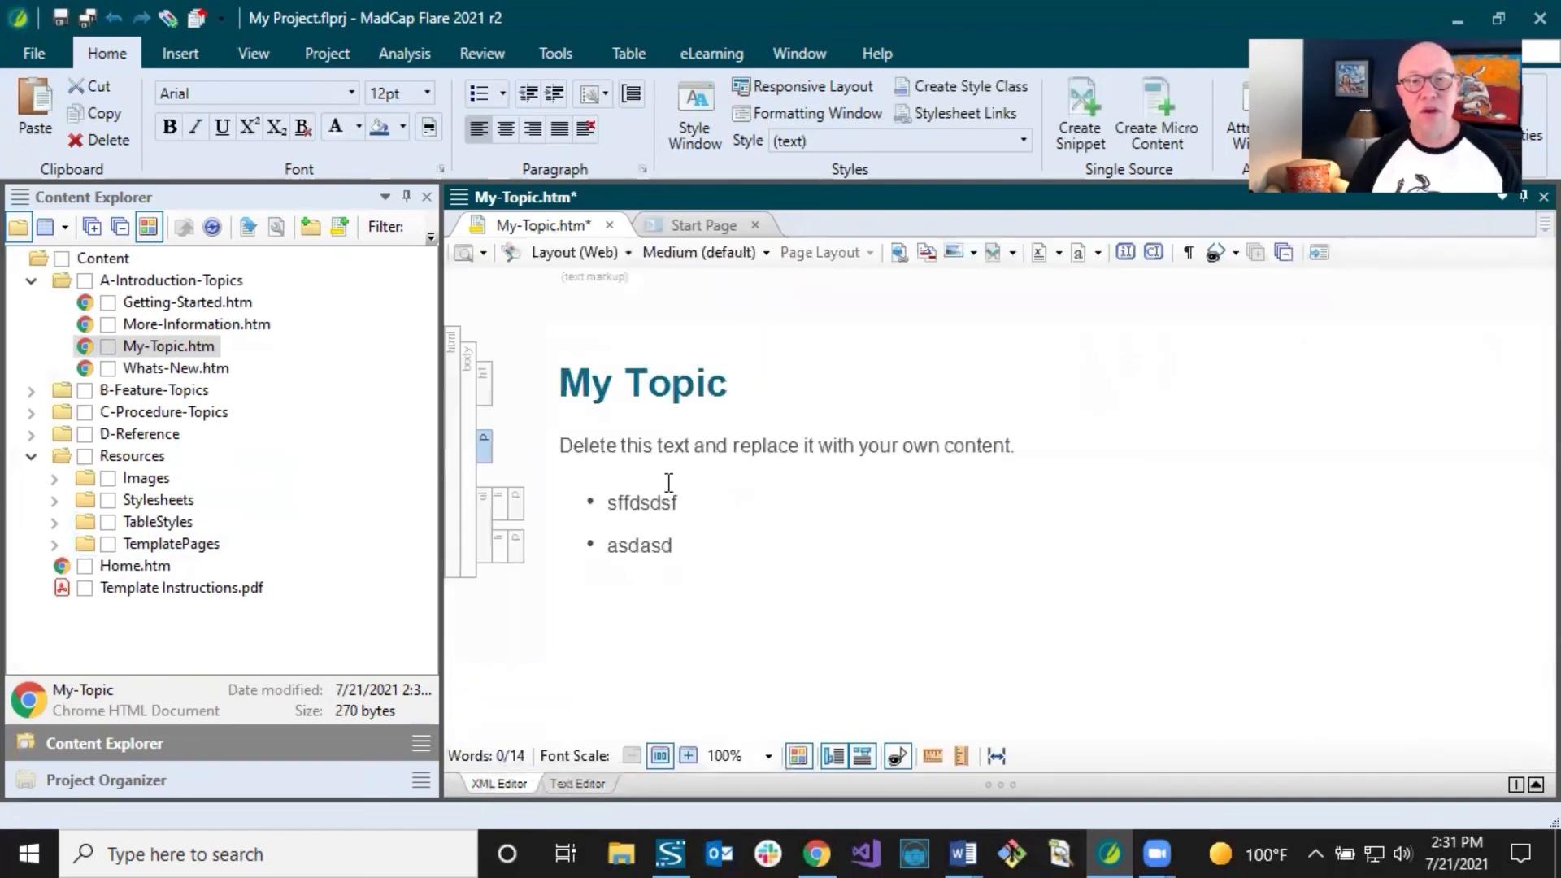
- Inspect the structure blocks of the heading, paragraph and list items, and save the topic
click(693, 538)
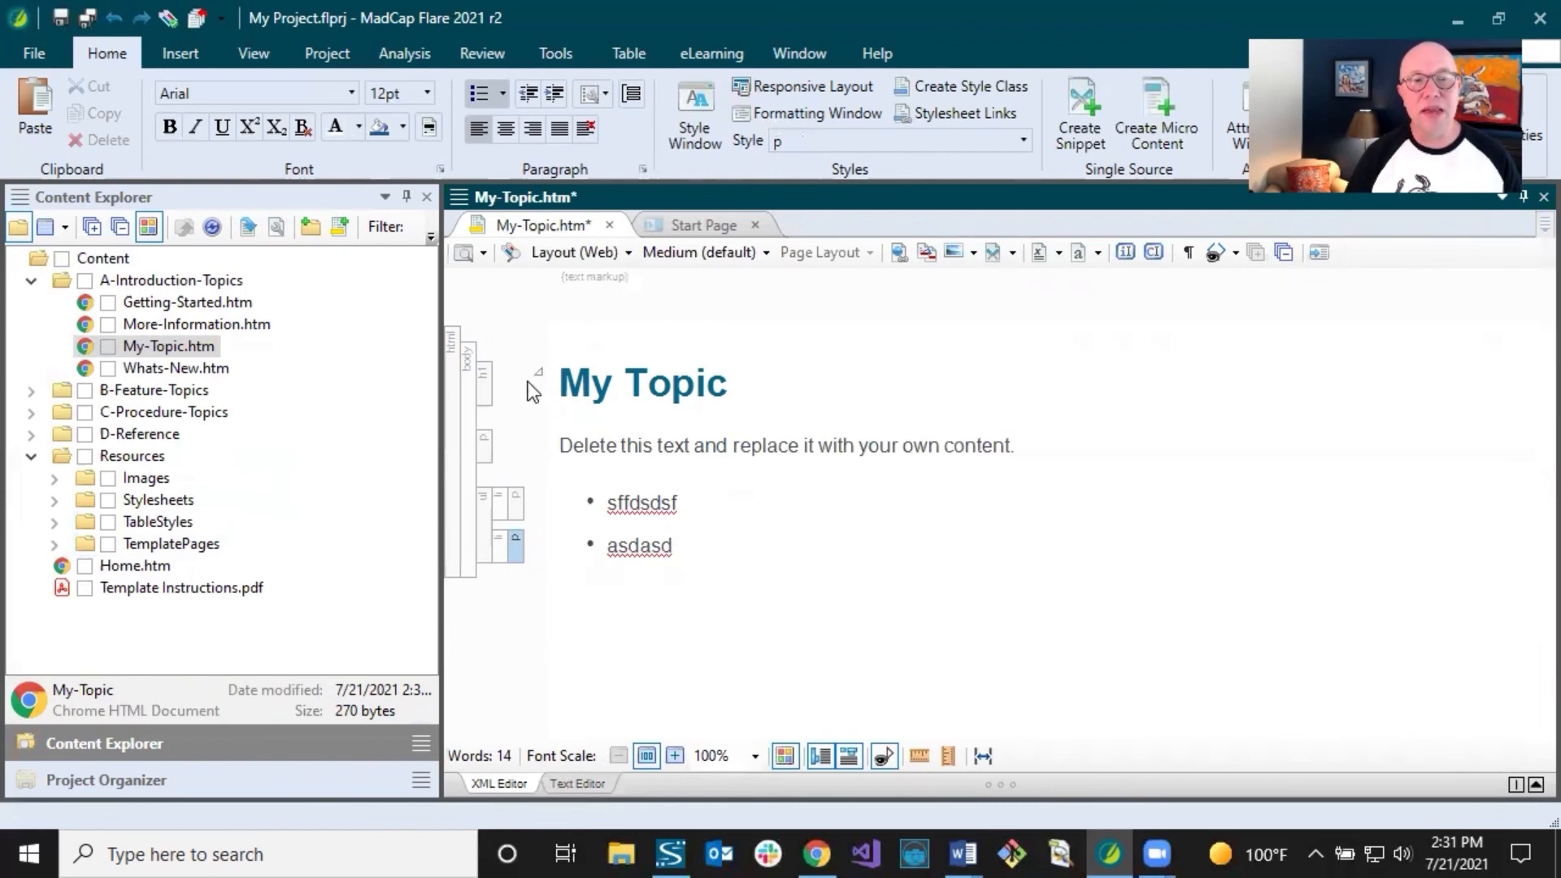
click(614, 383)
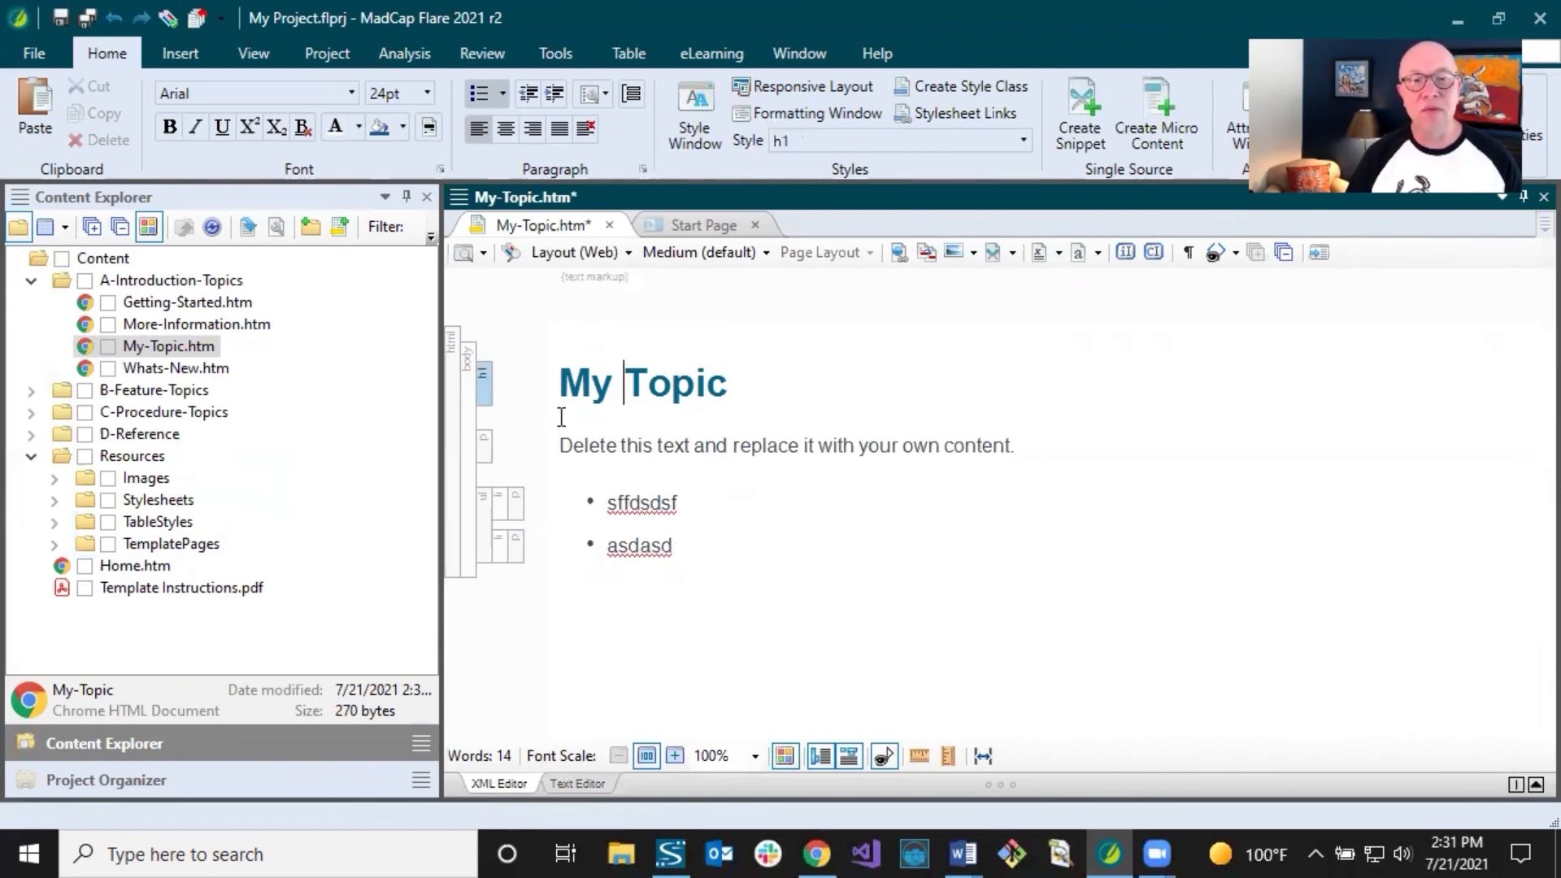
click(577, 447)
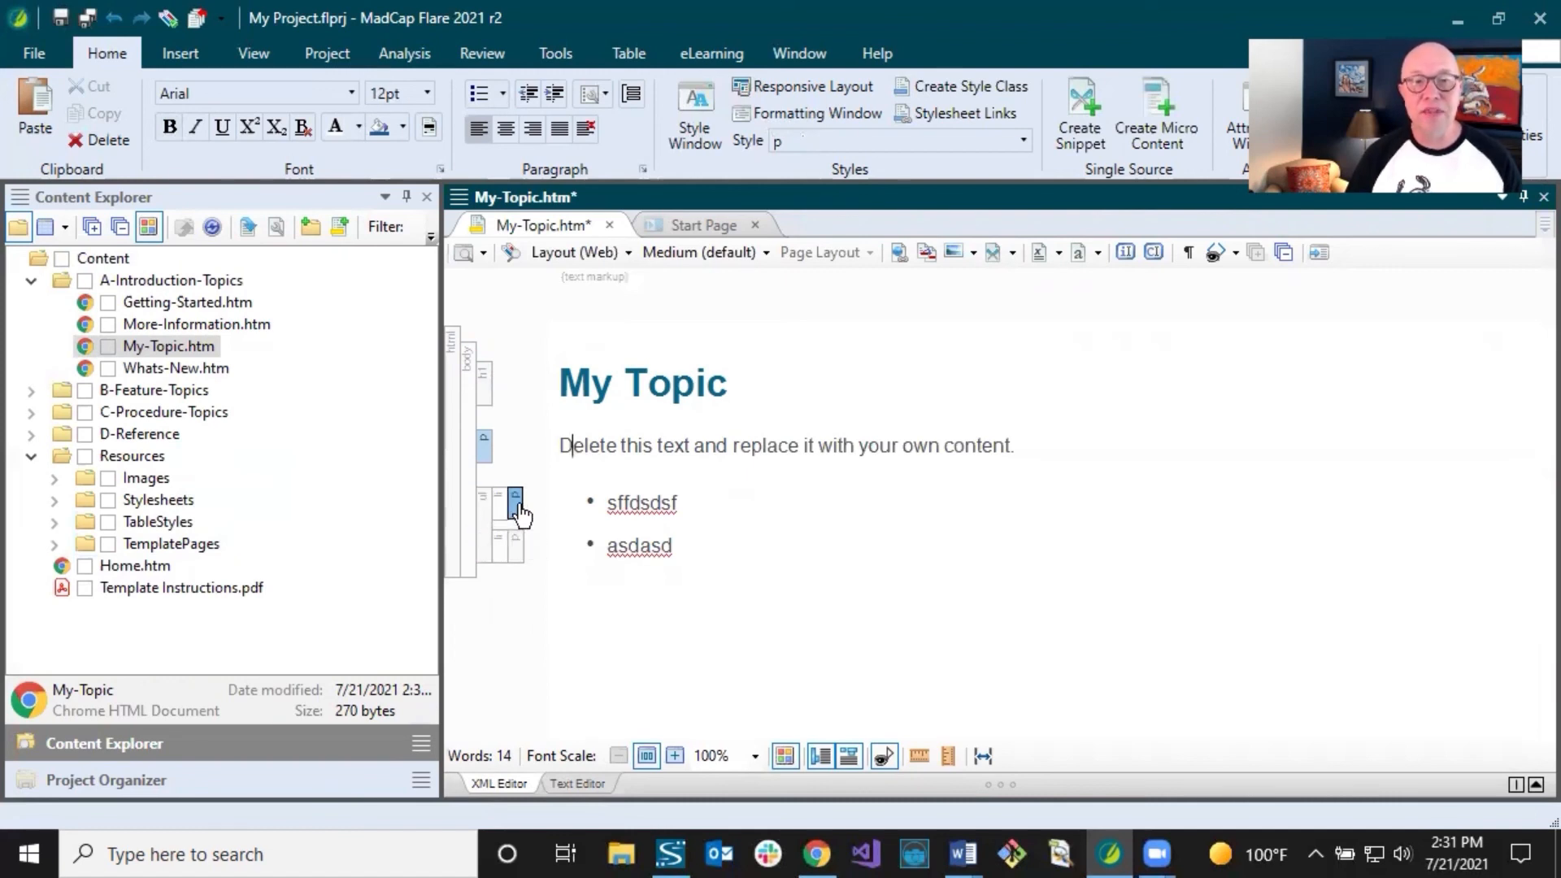
click(516, 505)
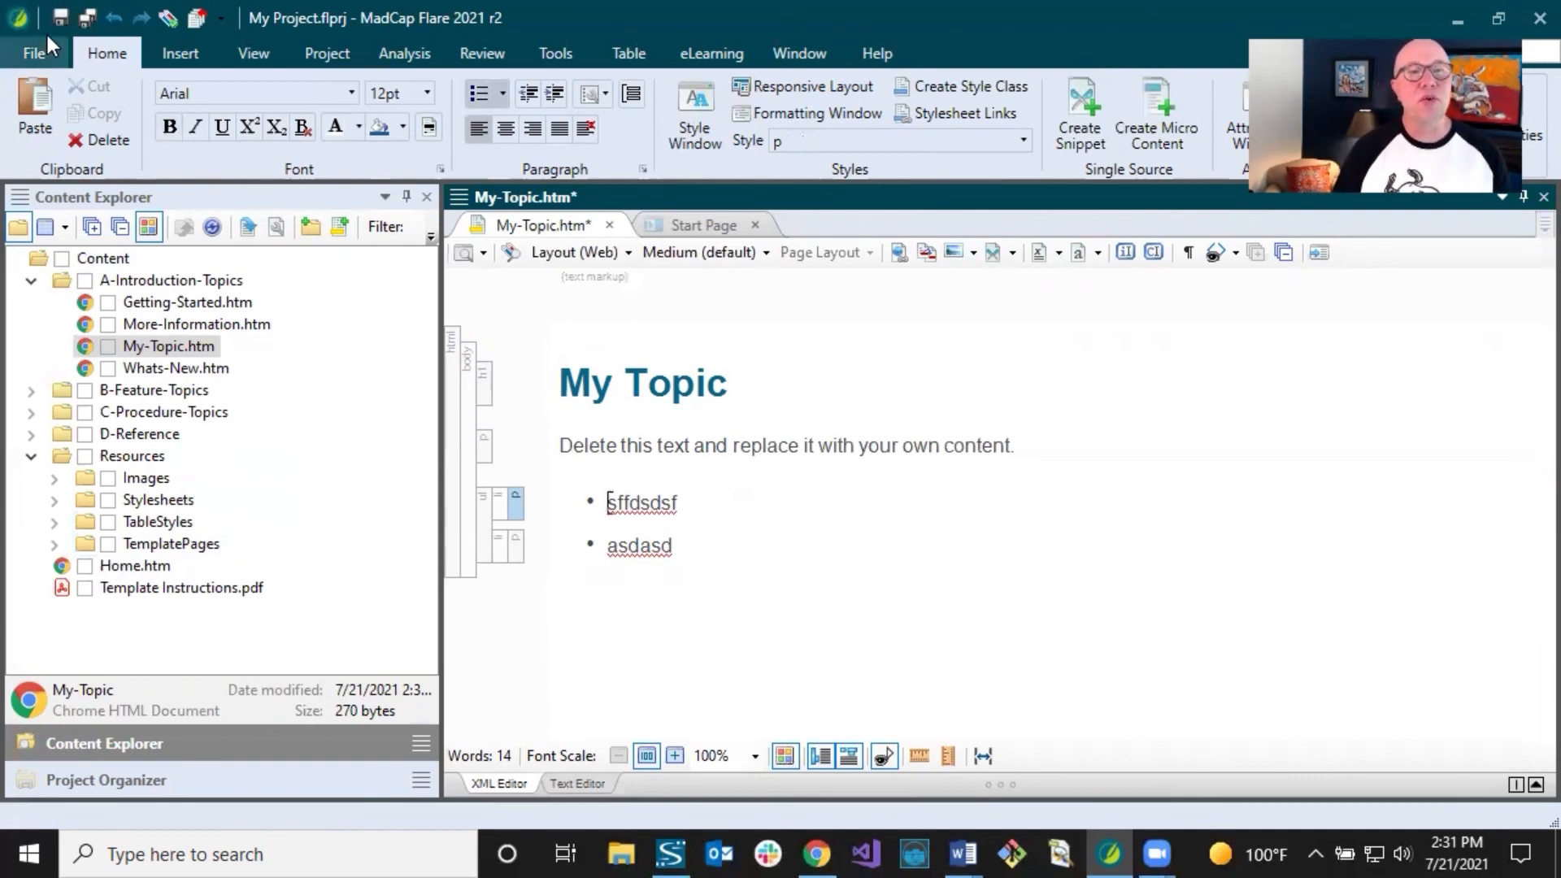
click(81, 18)
click(737, 449)
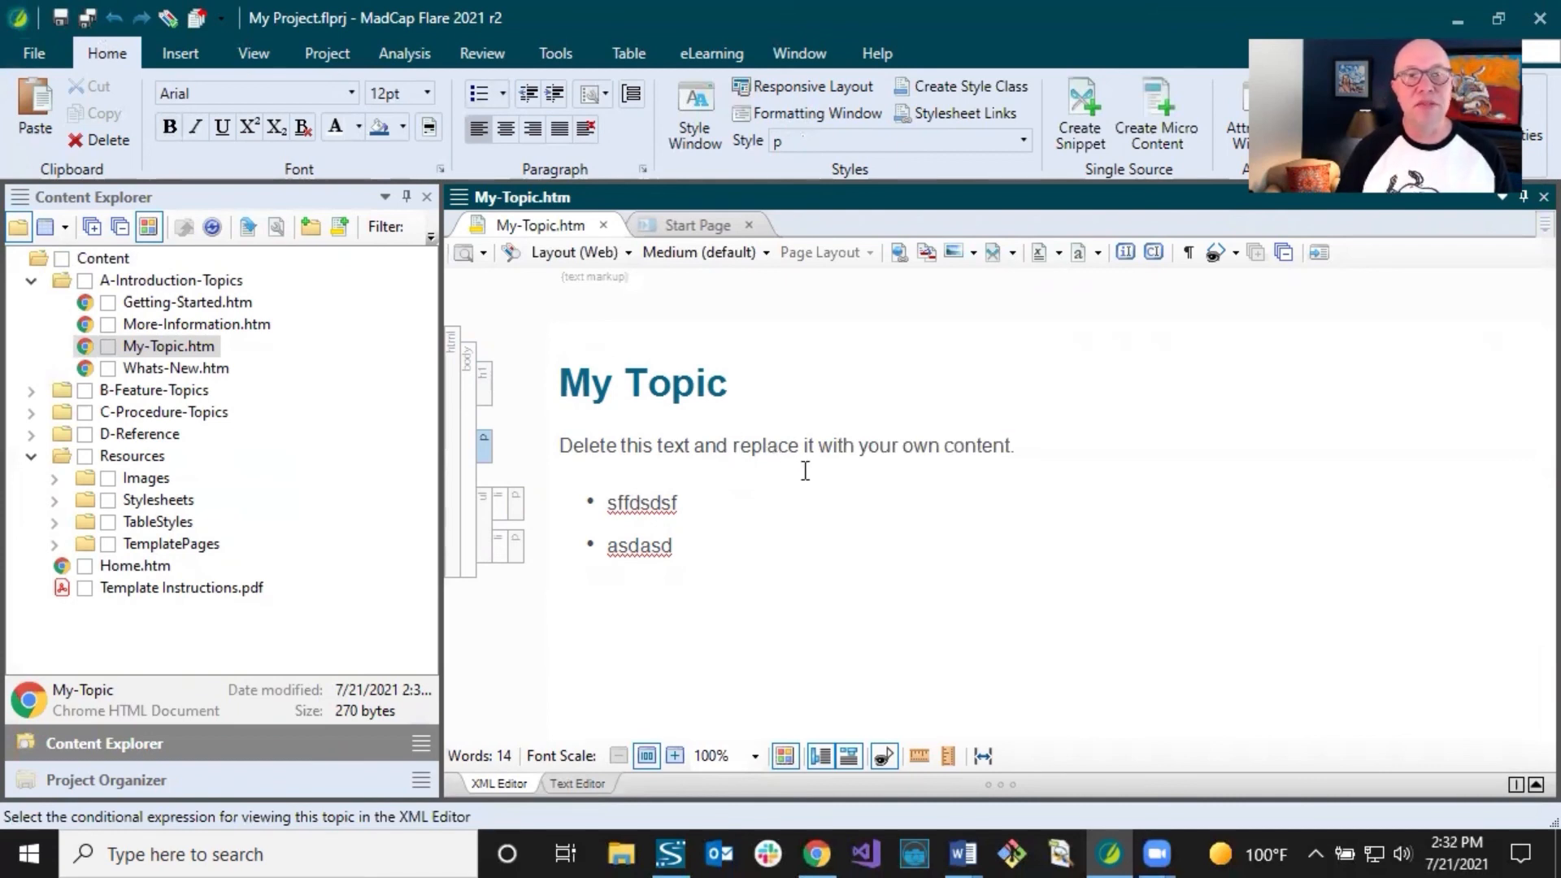
- Examine the commands available for inserting elements, working with tables and building eLearning questions
click(193, 57)
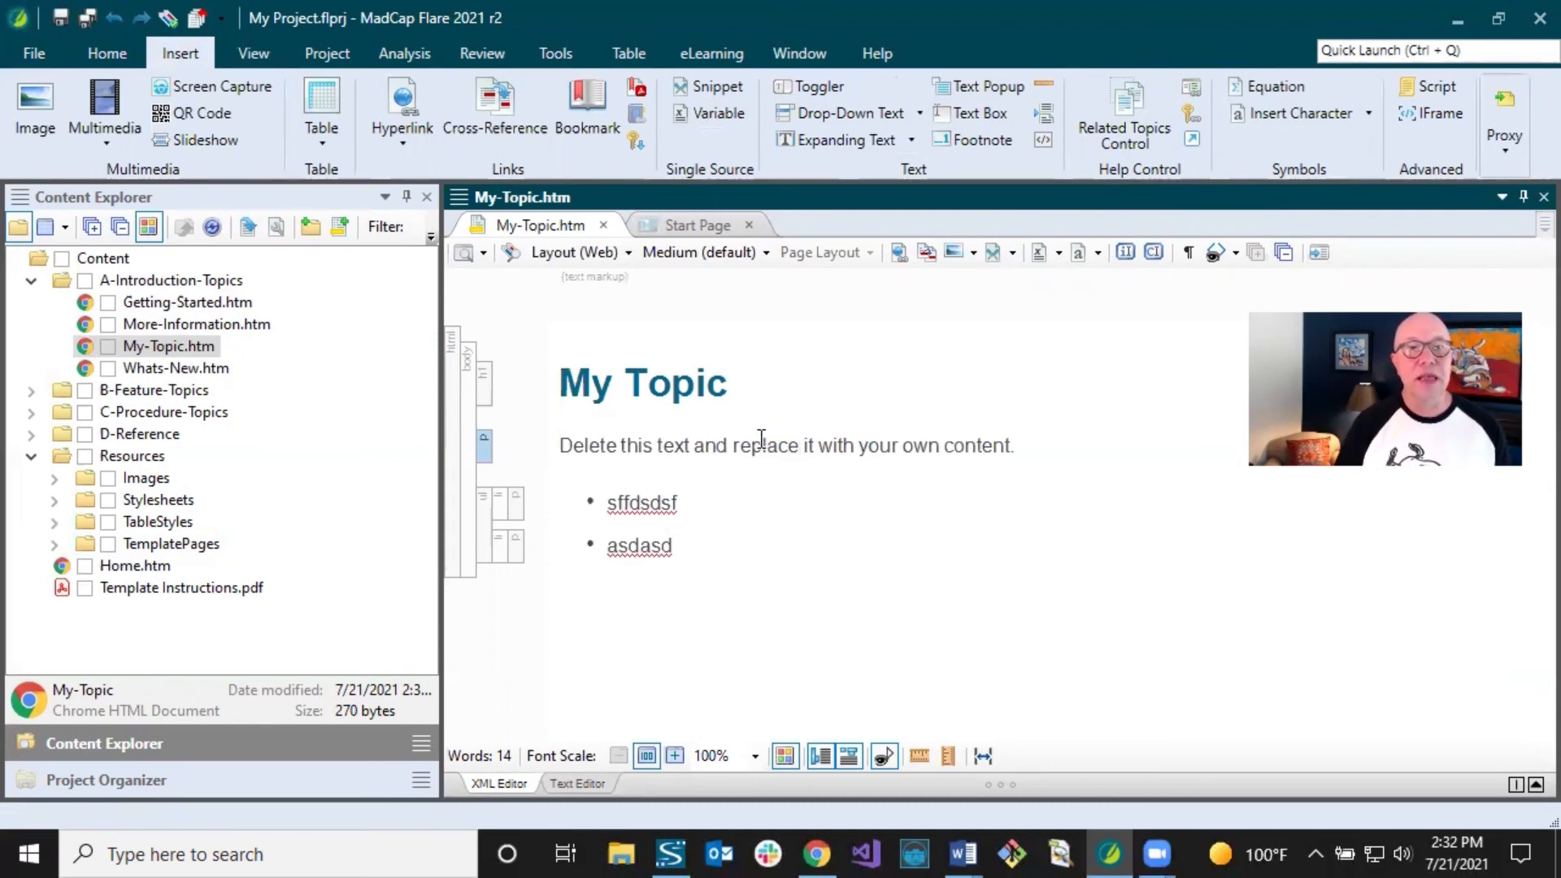
click(799, 446)
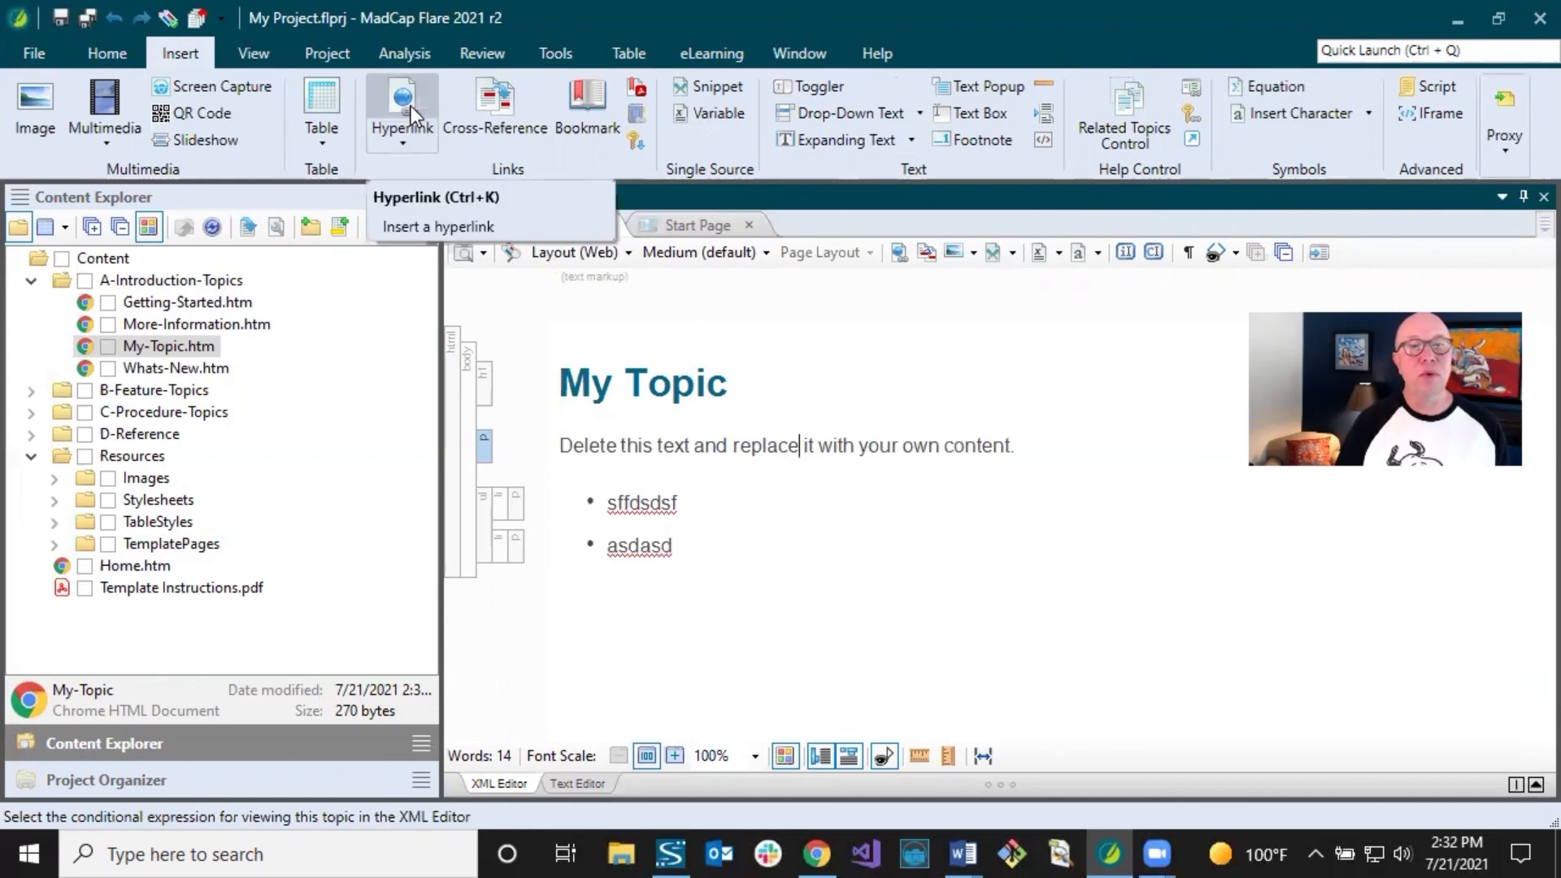
click(639, 54)
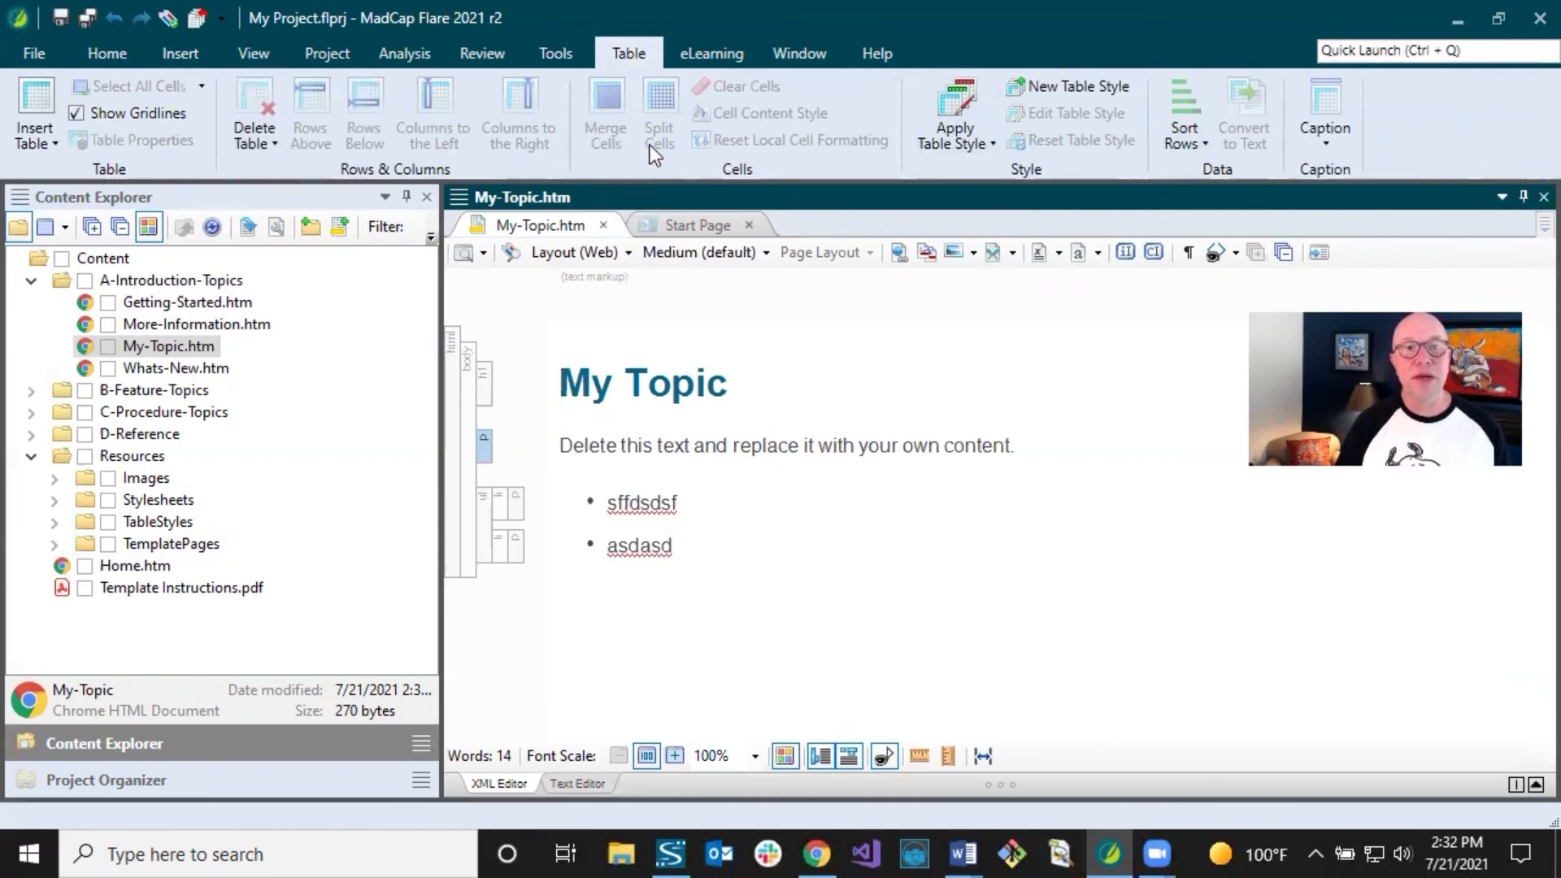
click(712, 55)
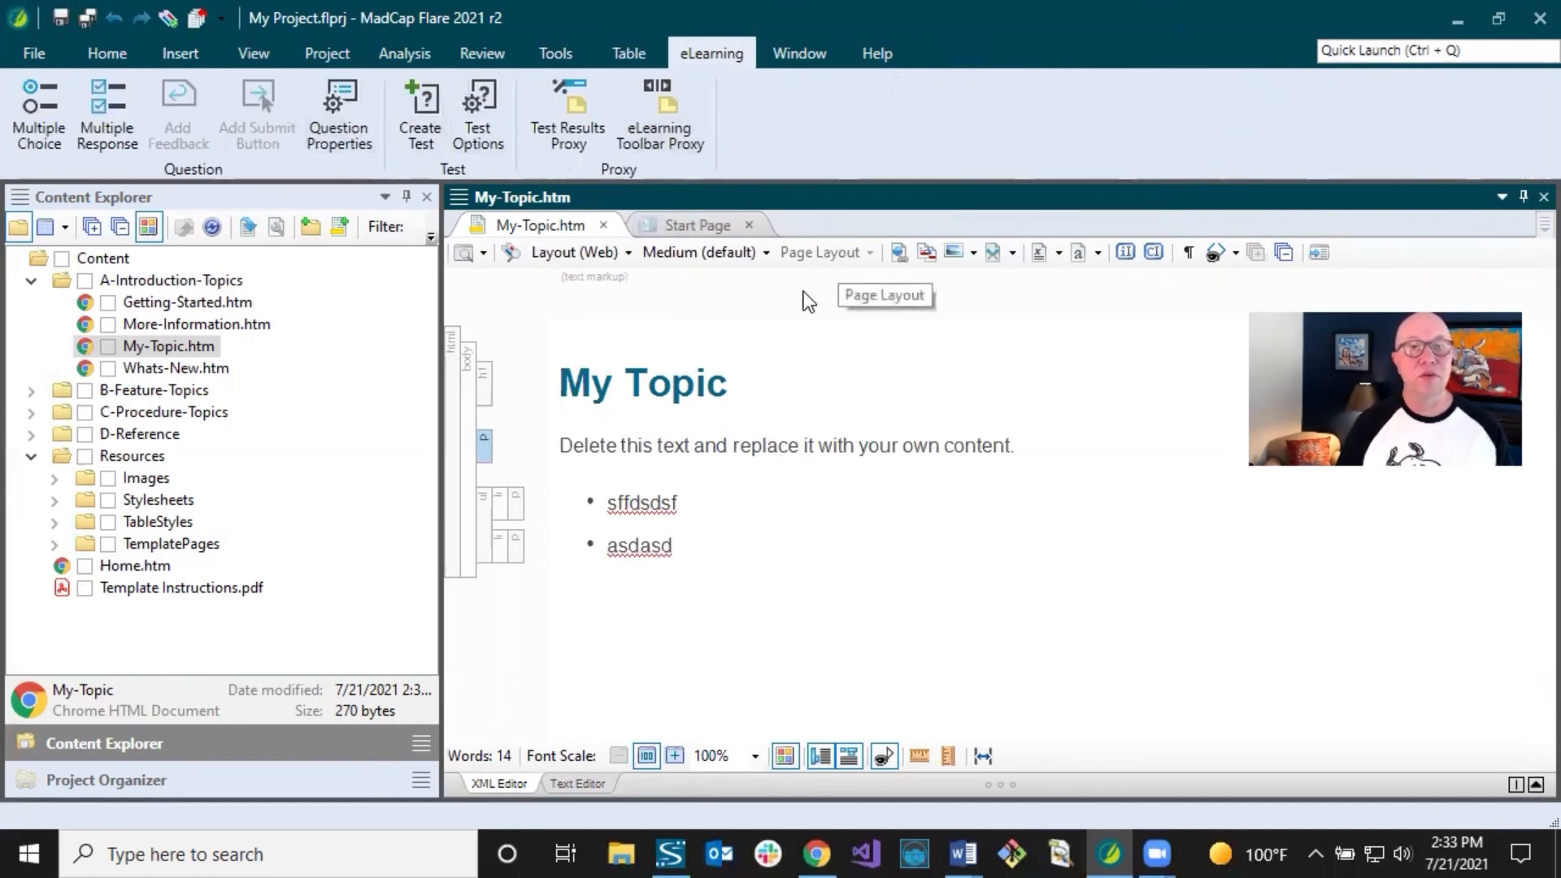
drag(718, 420, 718, 416)
click(704, 449)
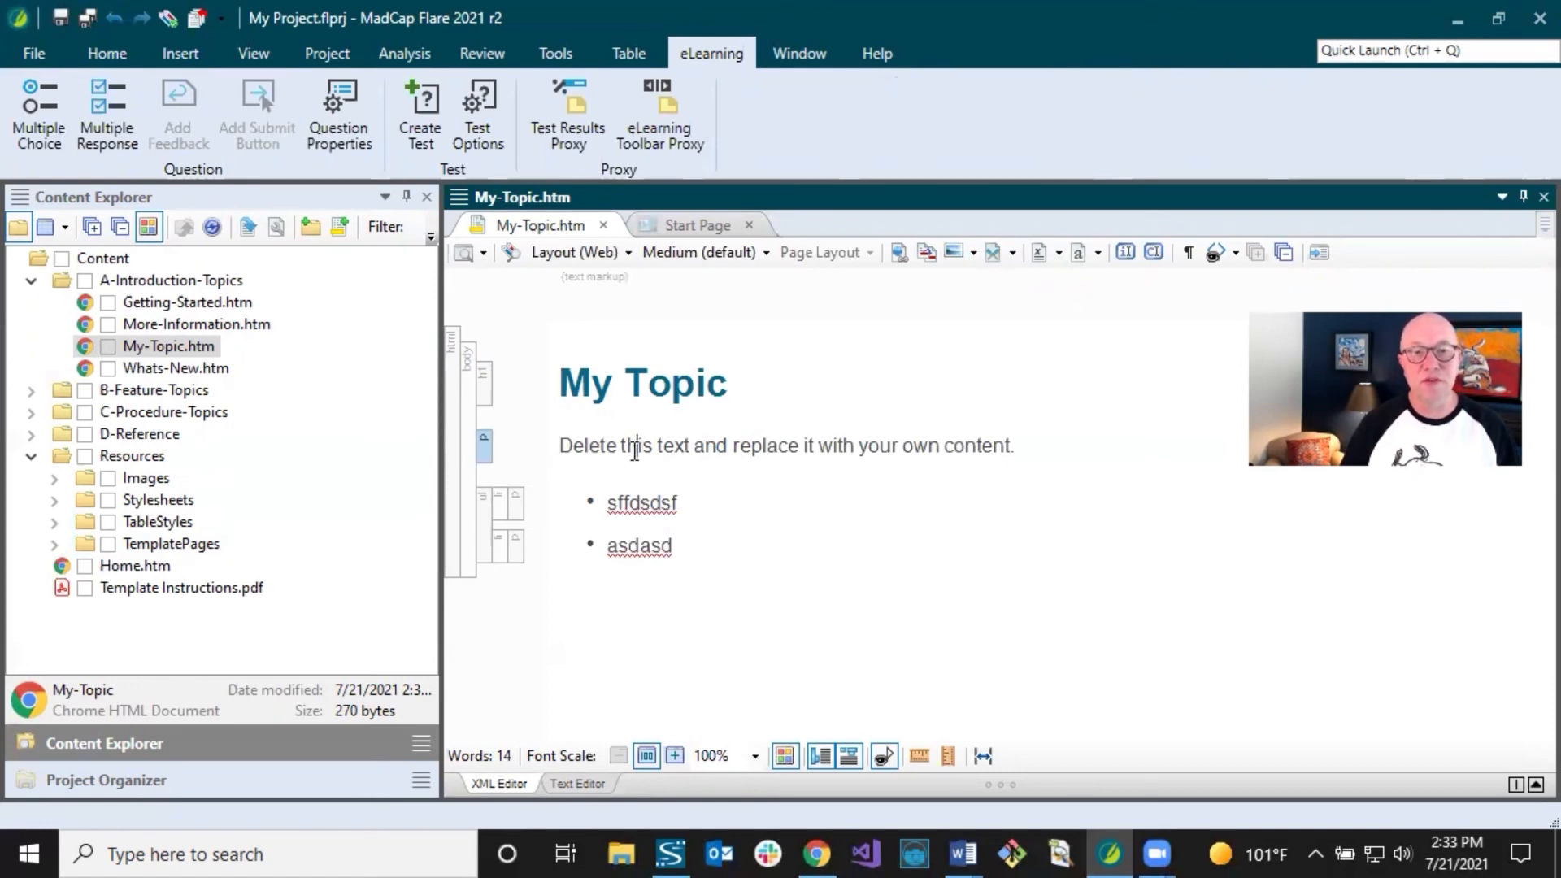
drag(575, 443, 941, 449)
right_click(482, 447)
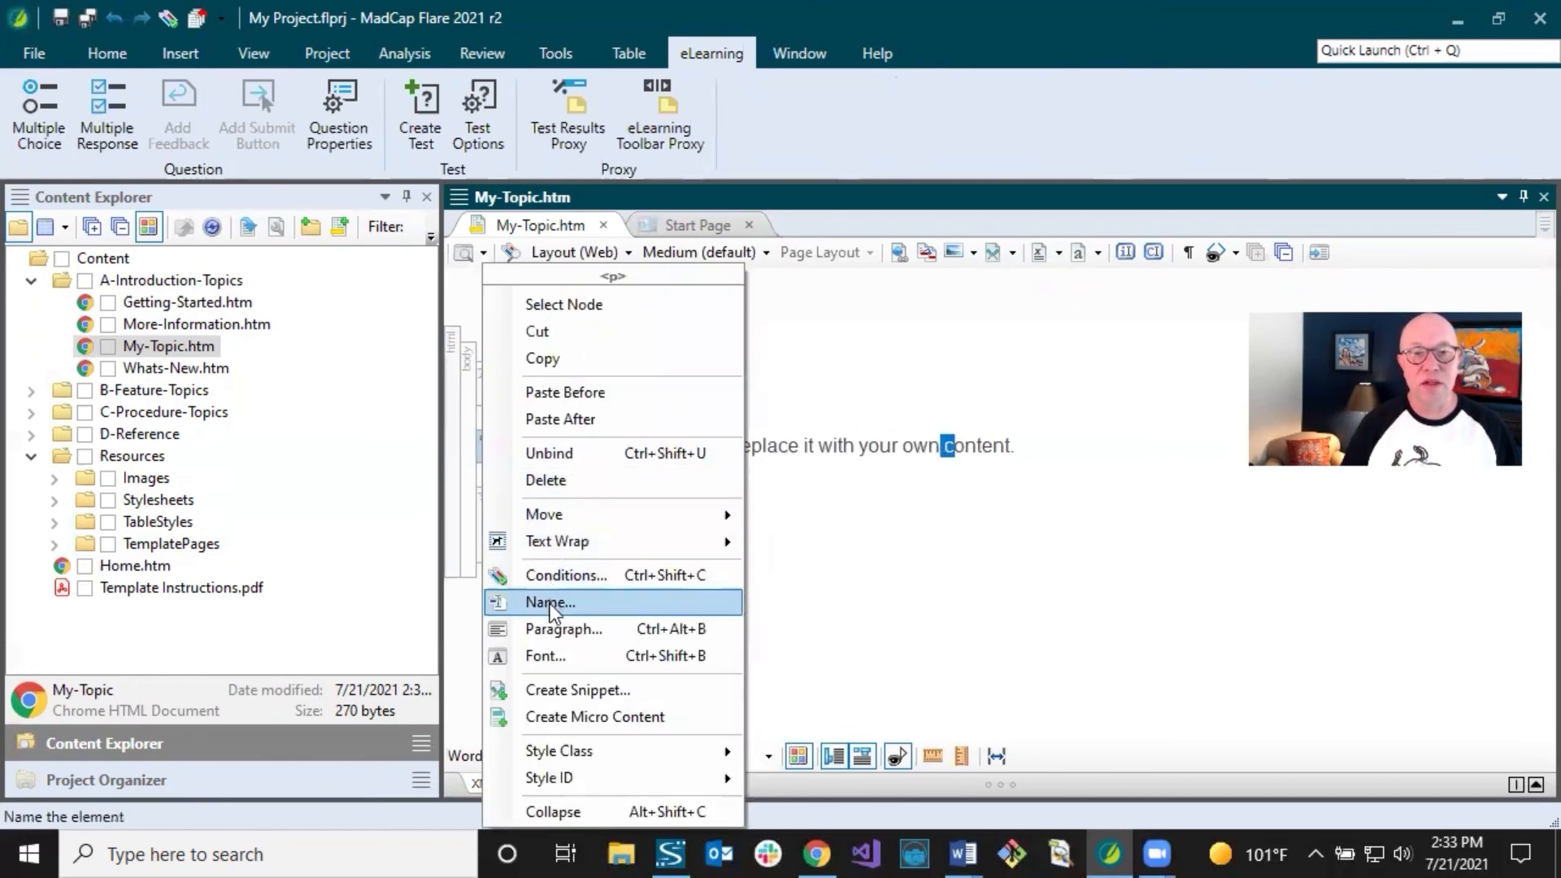
click(824, 444)
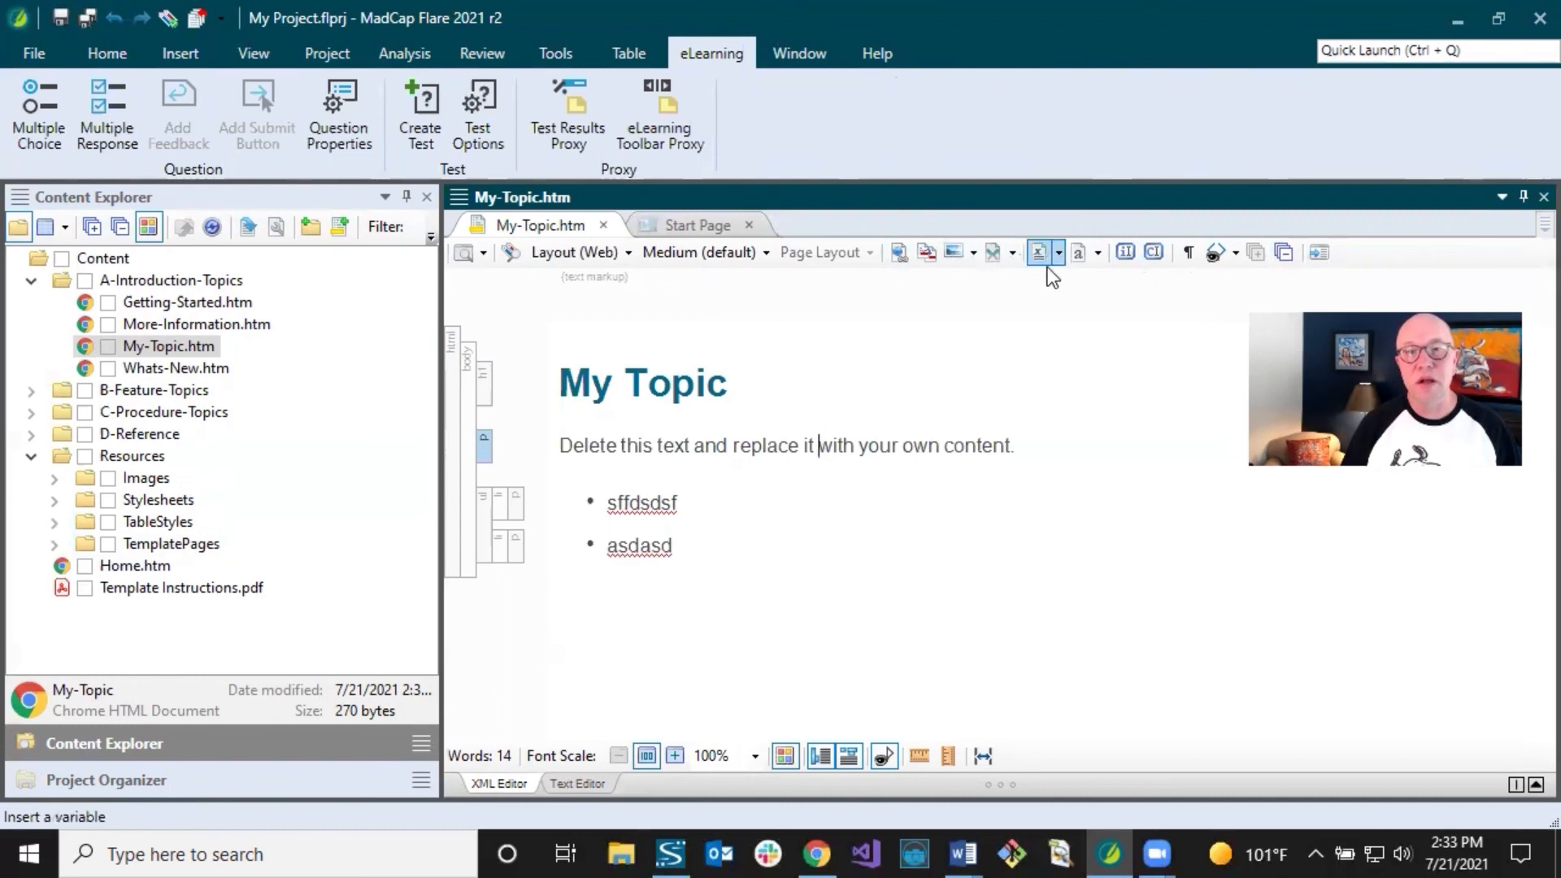
click(175, 51)
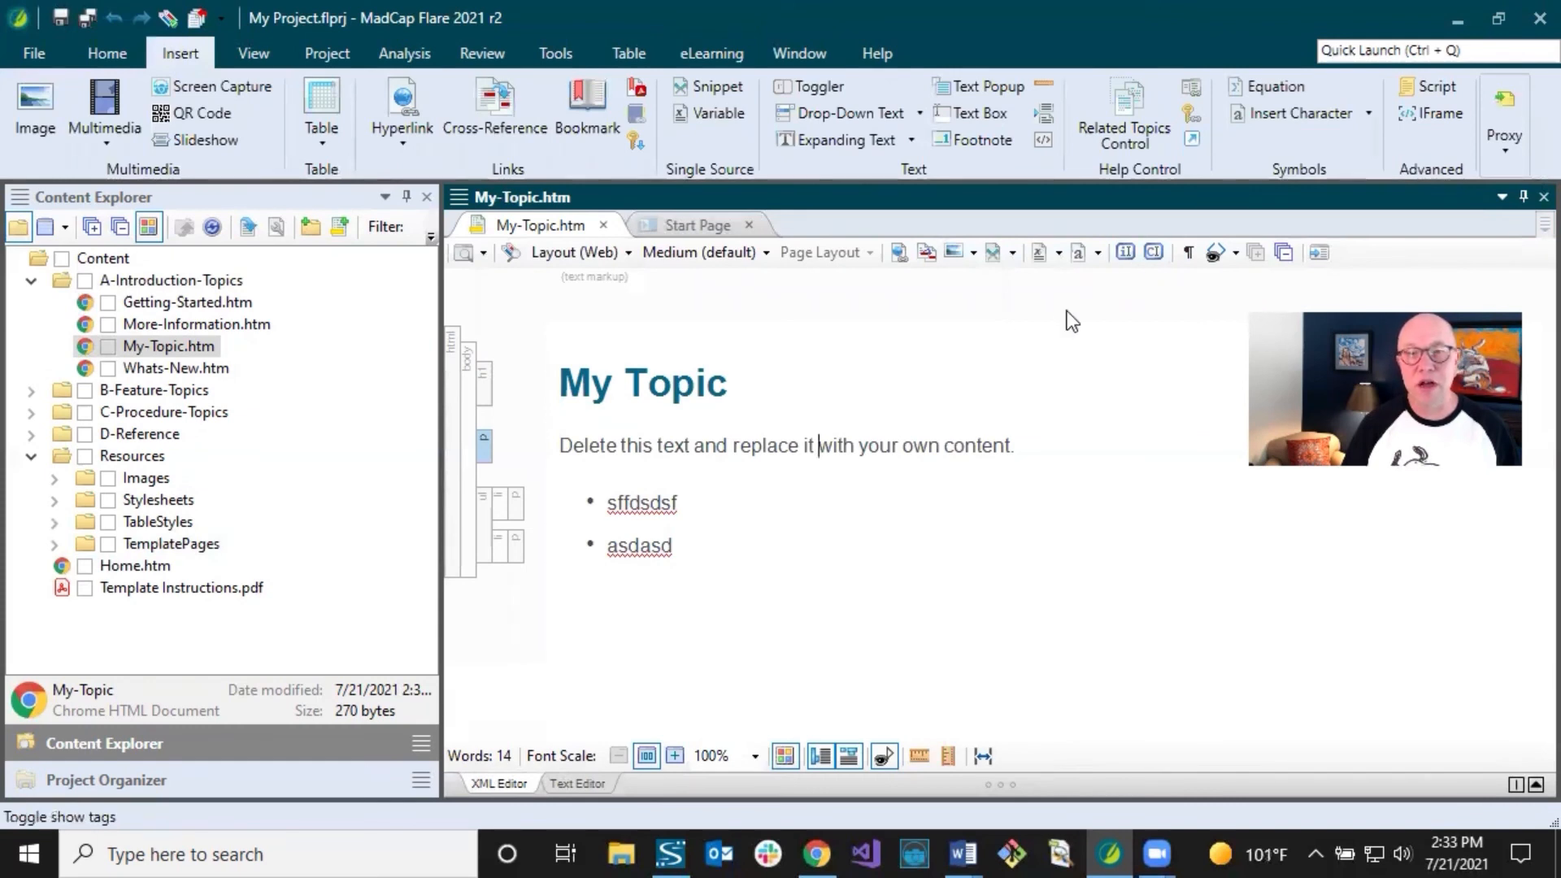
- Convert the placeholder paragraph into a snippet named NewSnippet in Resources/Snippets, replacing the source content, and save all files
right_click(485, 447)
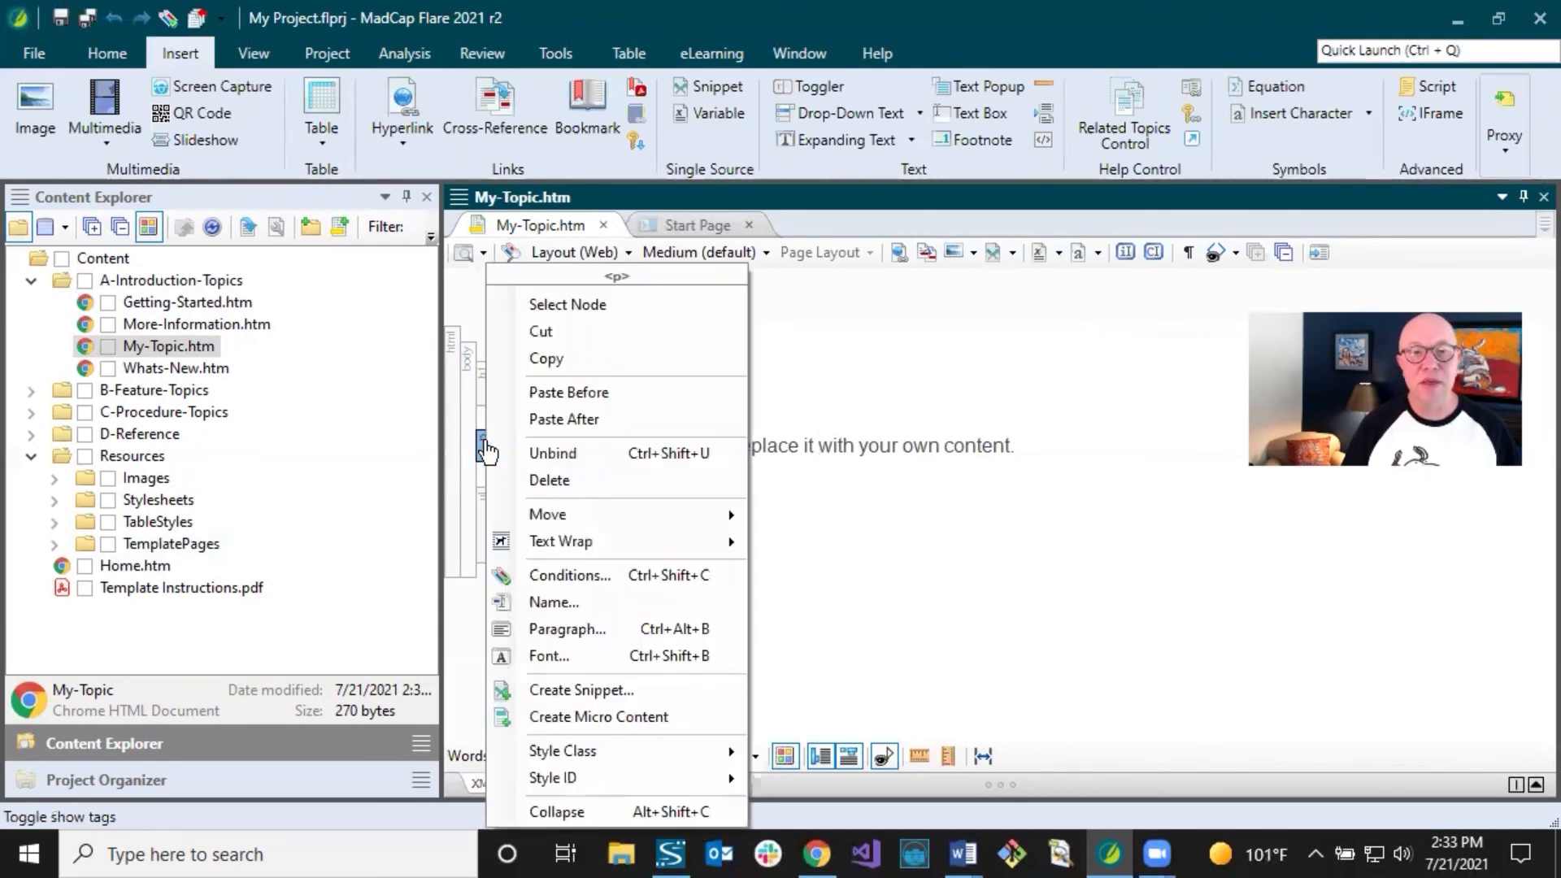
click(577, 689)
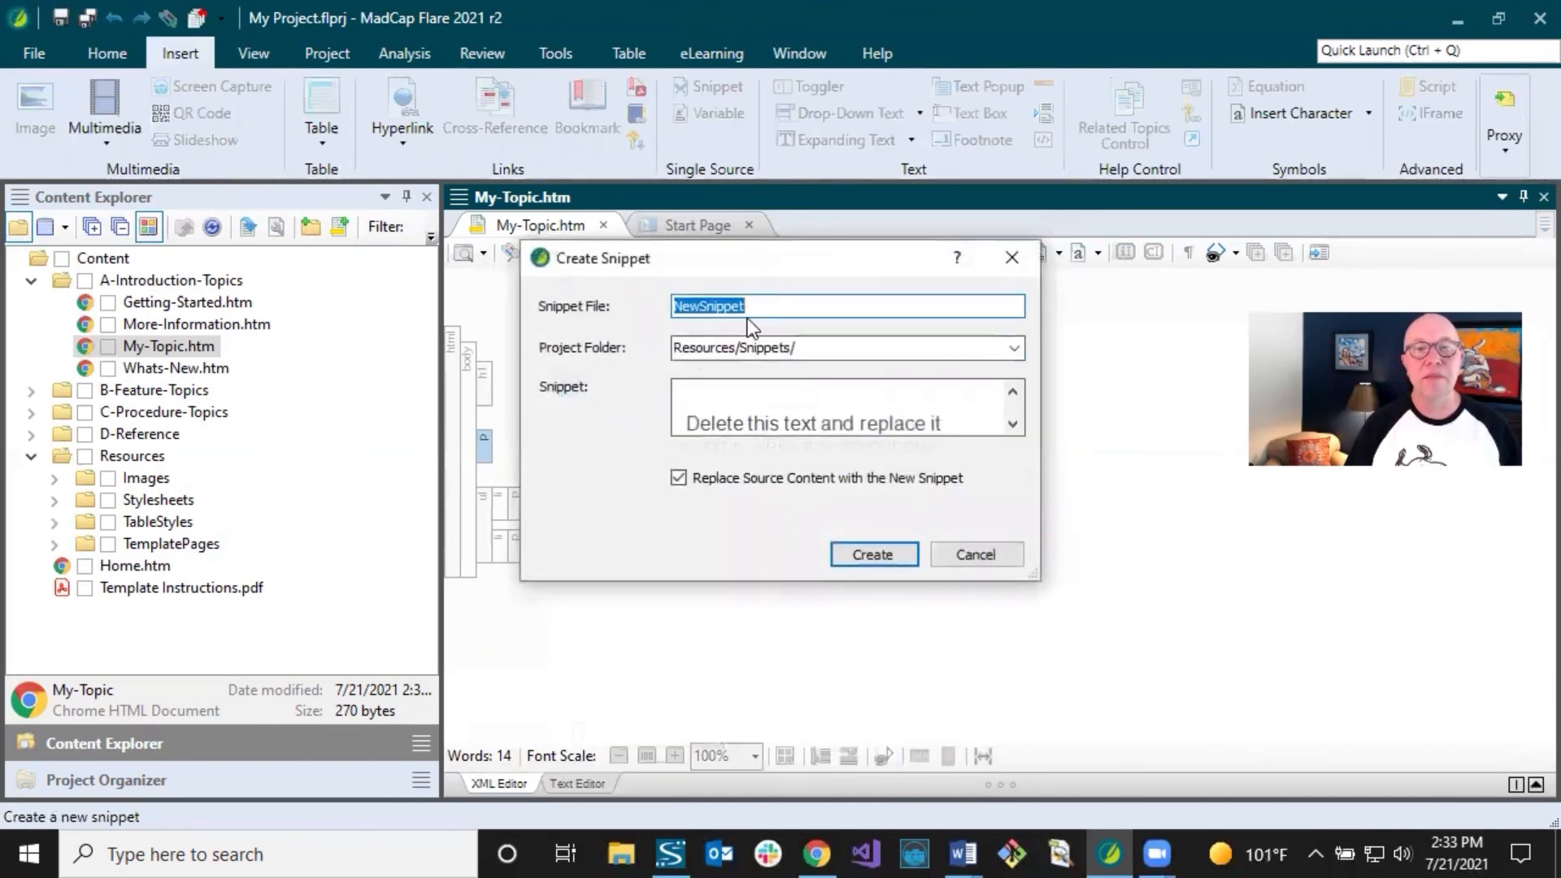
click(740, 305)
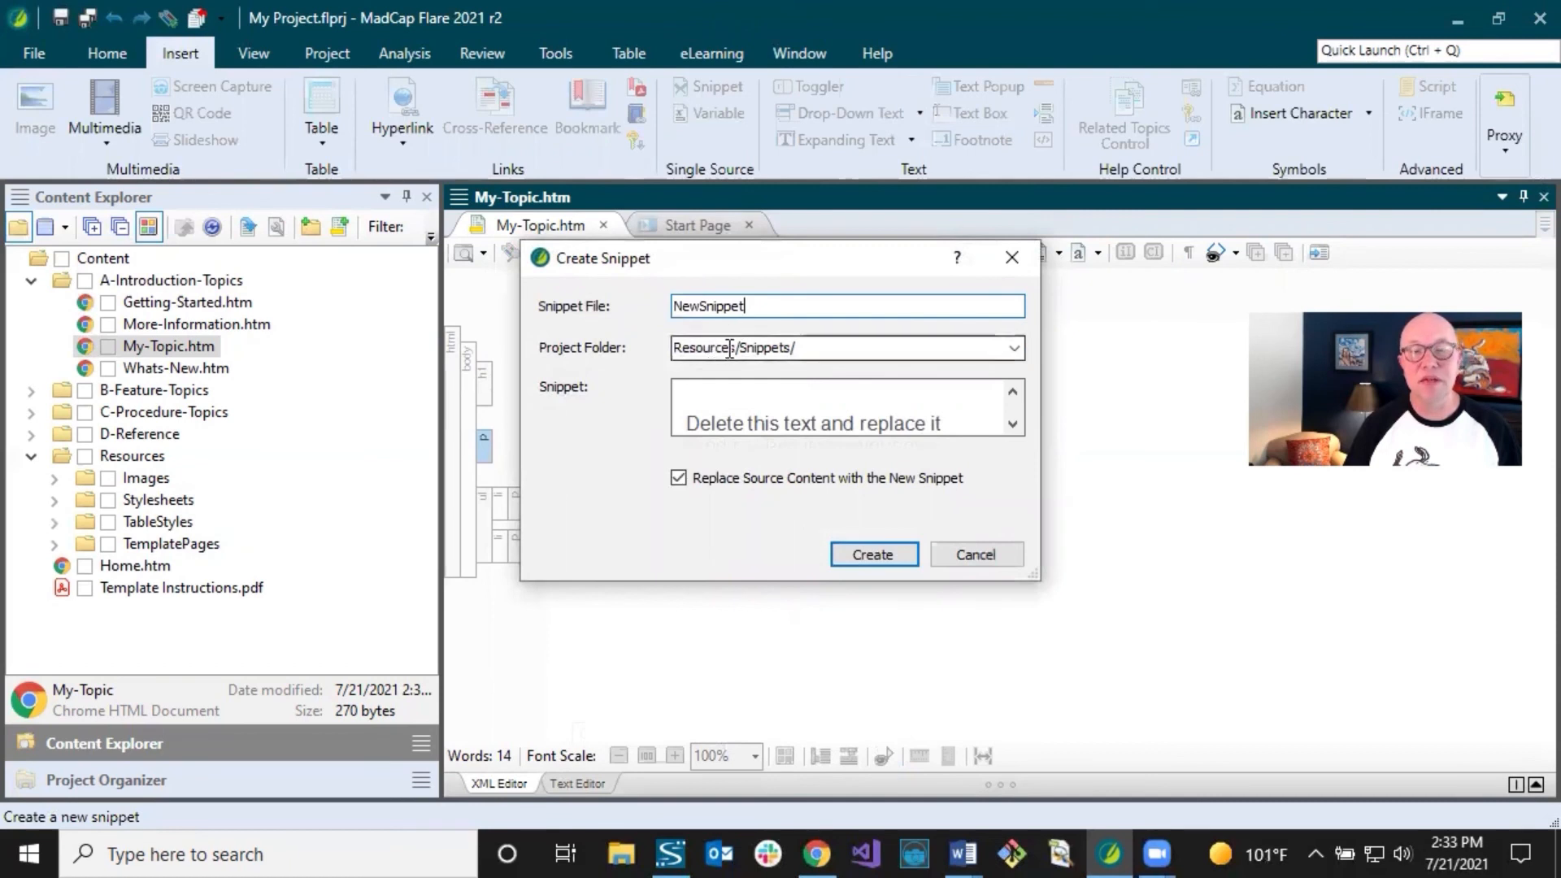
click(755, 347)
click(772, 347)
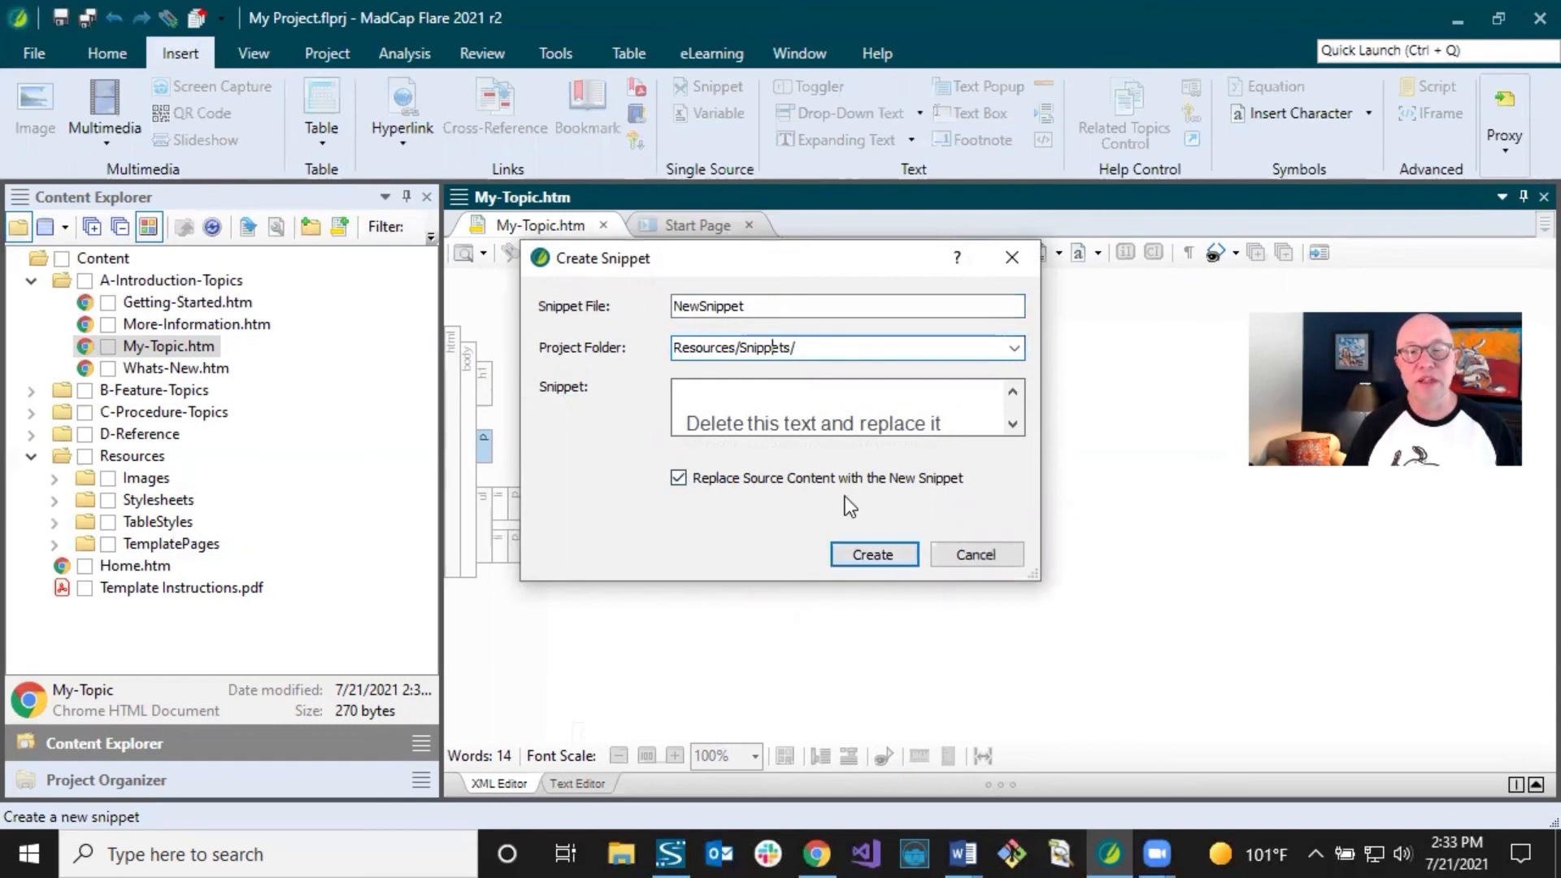
click(866, 554)
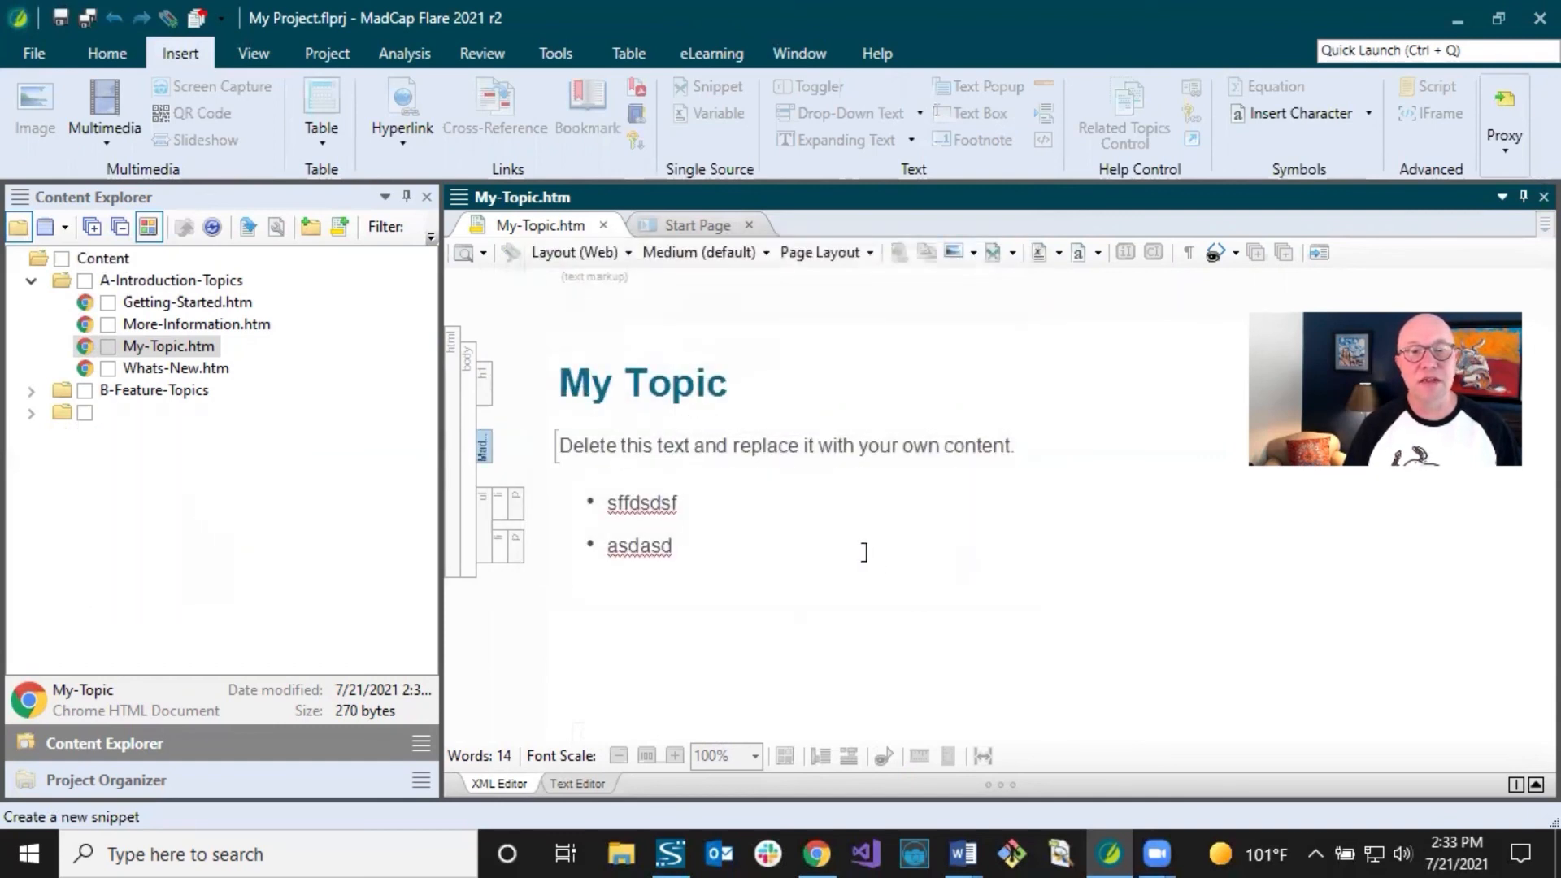
click(678, 444)
click(691, 446)
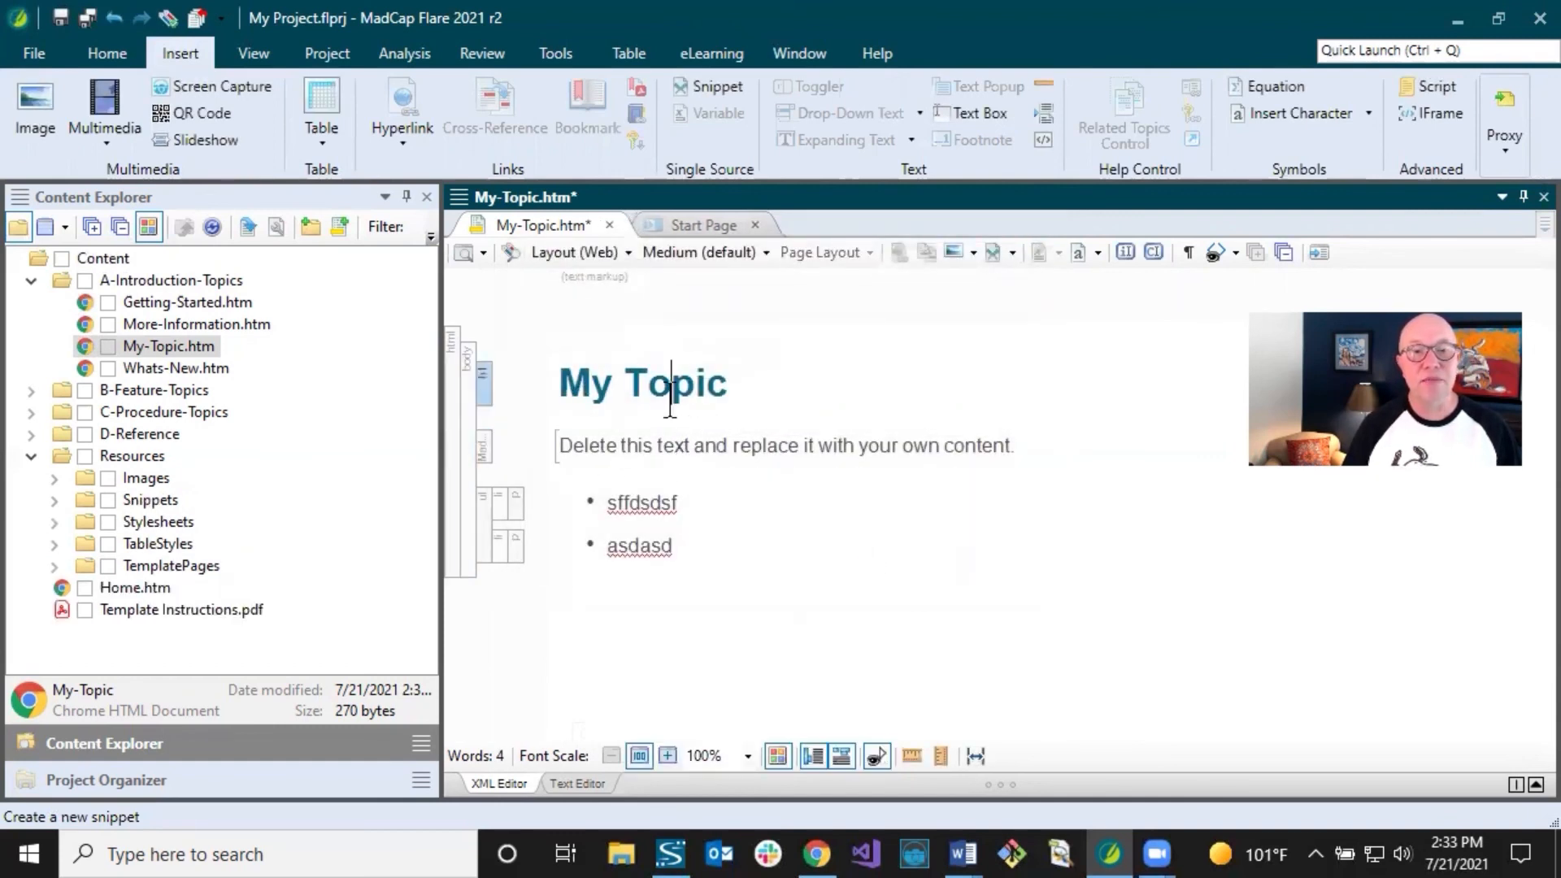
click(89, 16)
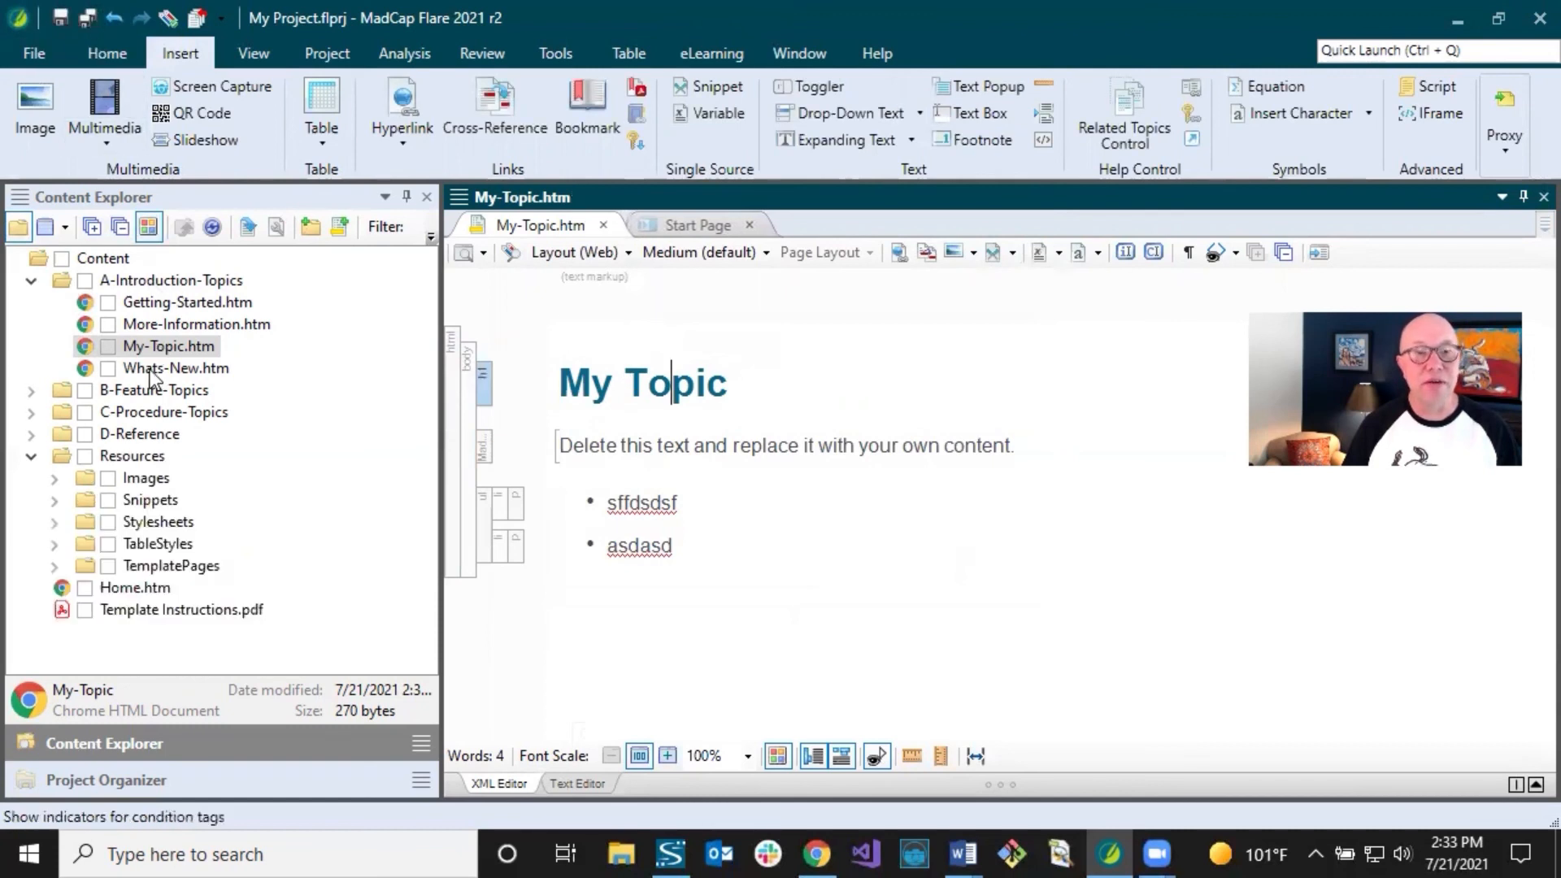
- Open NewSnippet.flsnp from the Snippets folder to view its content, and close it to return to the topic
click(54, 499)
click(180, 519)
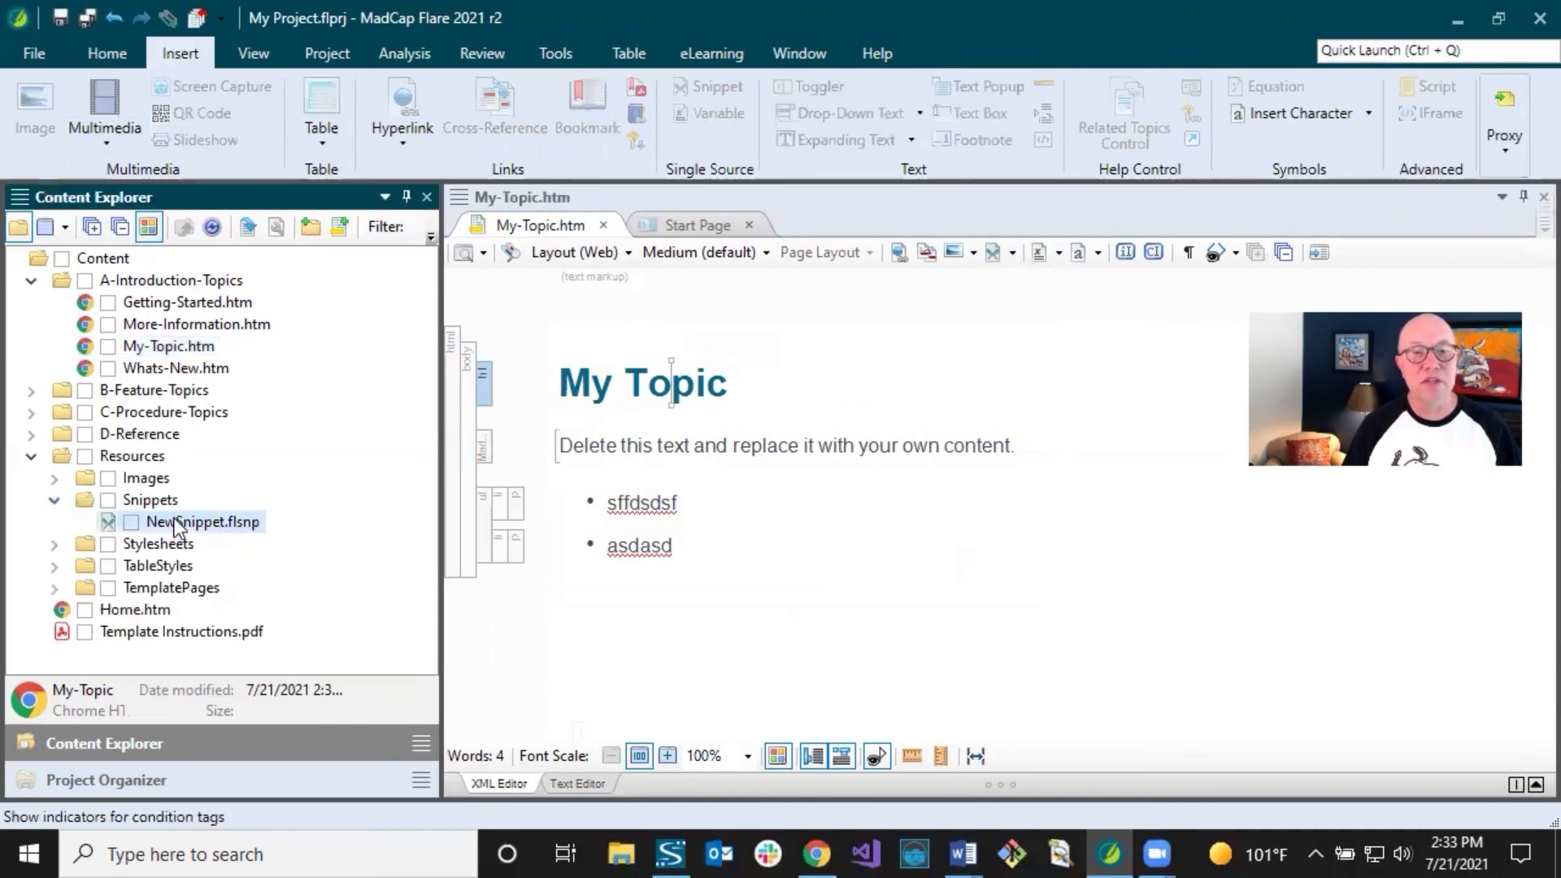
double_click(180, 518)
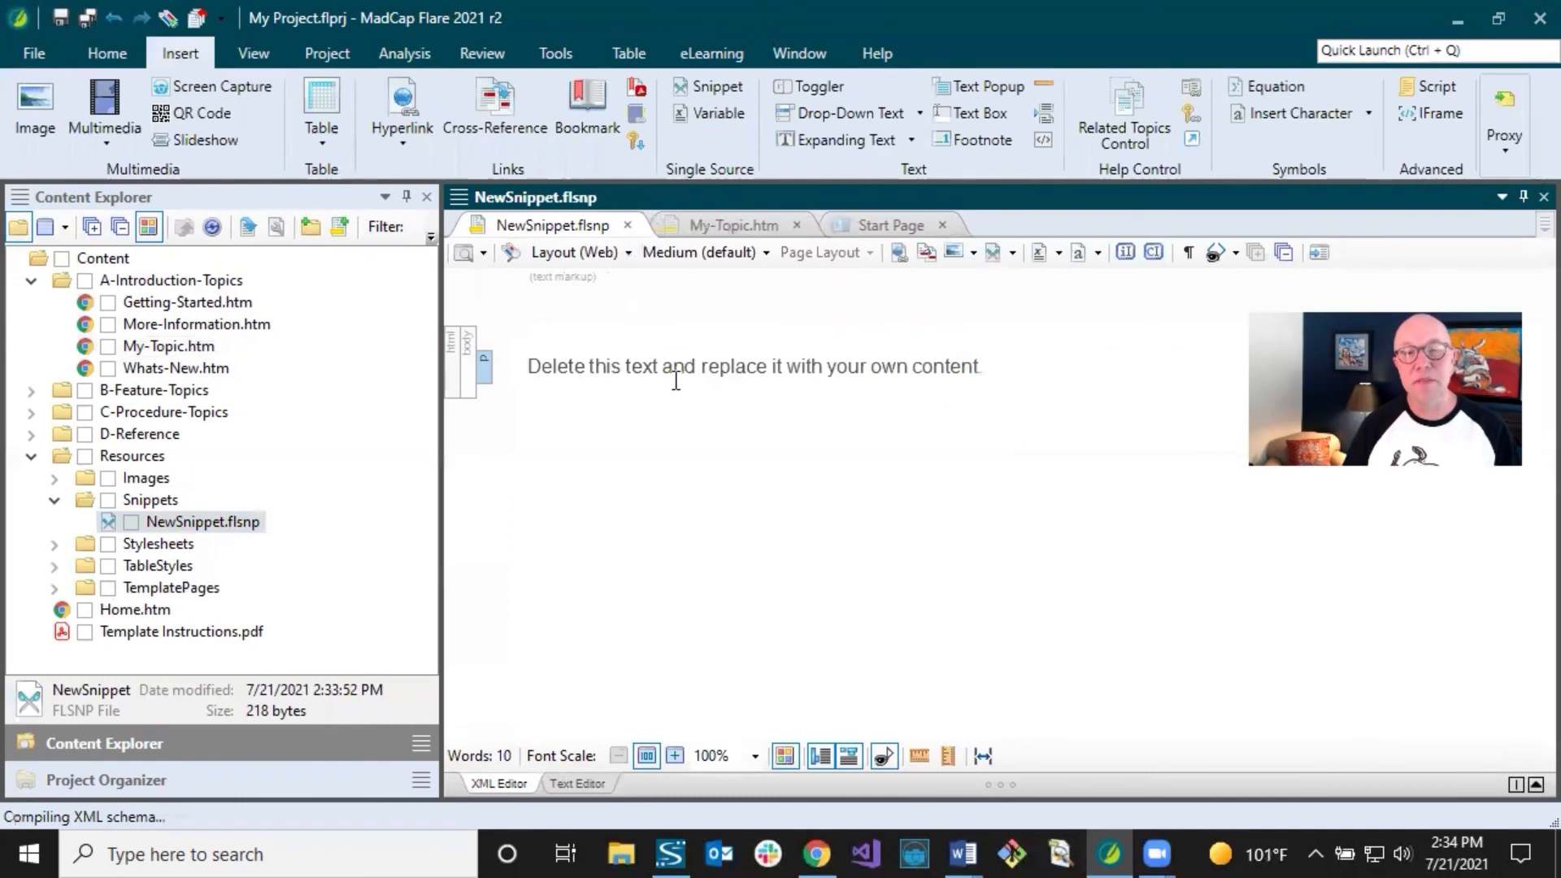
click(736, 223)
click(618, 226)
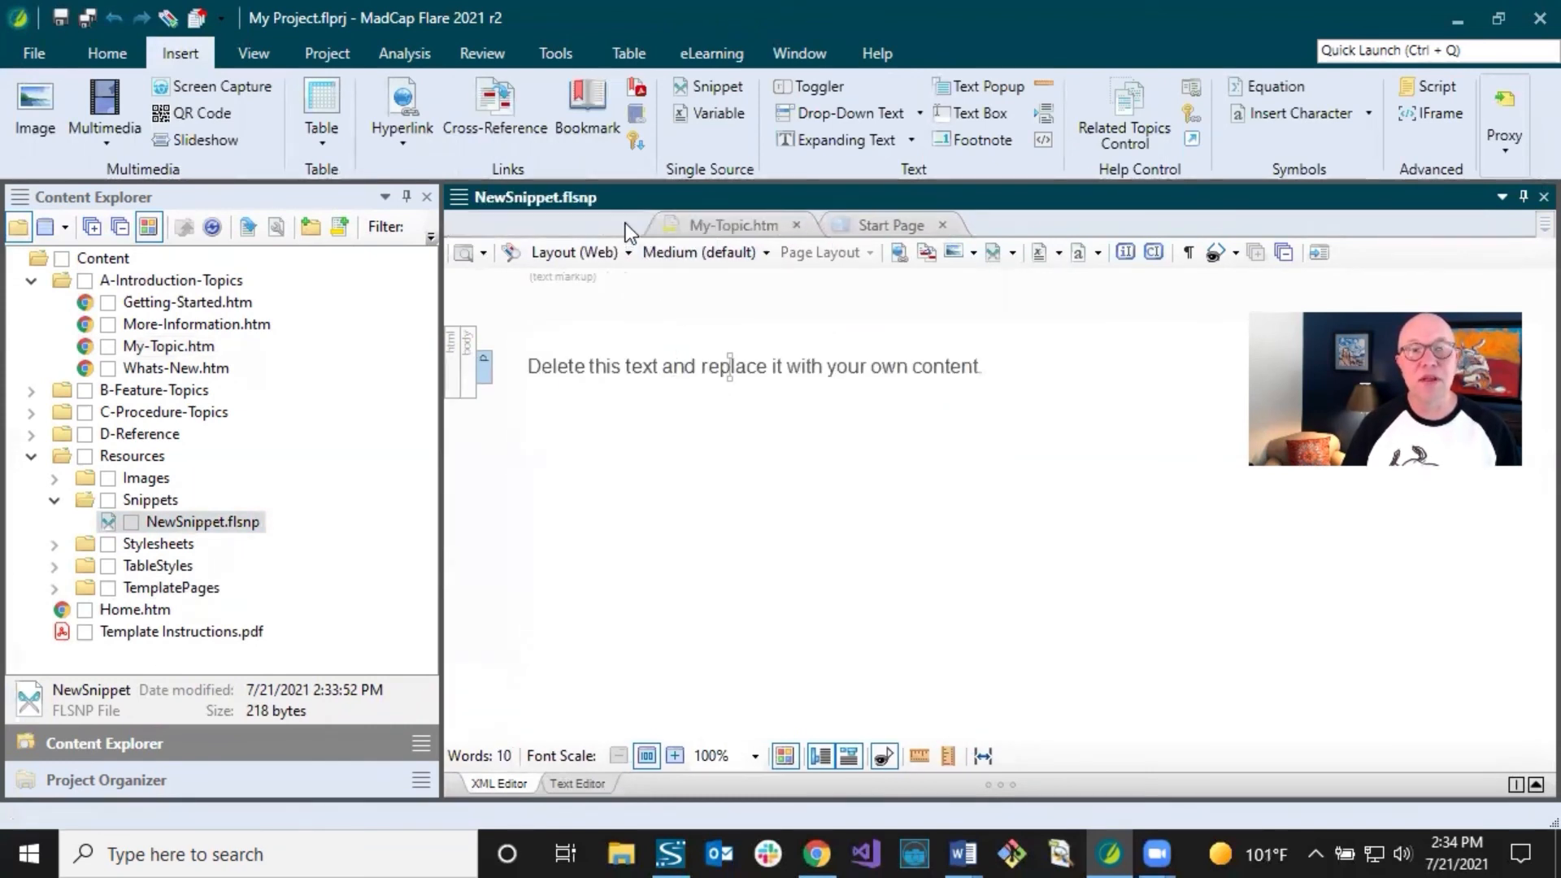
click(627, 226)
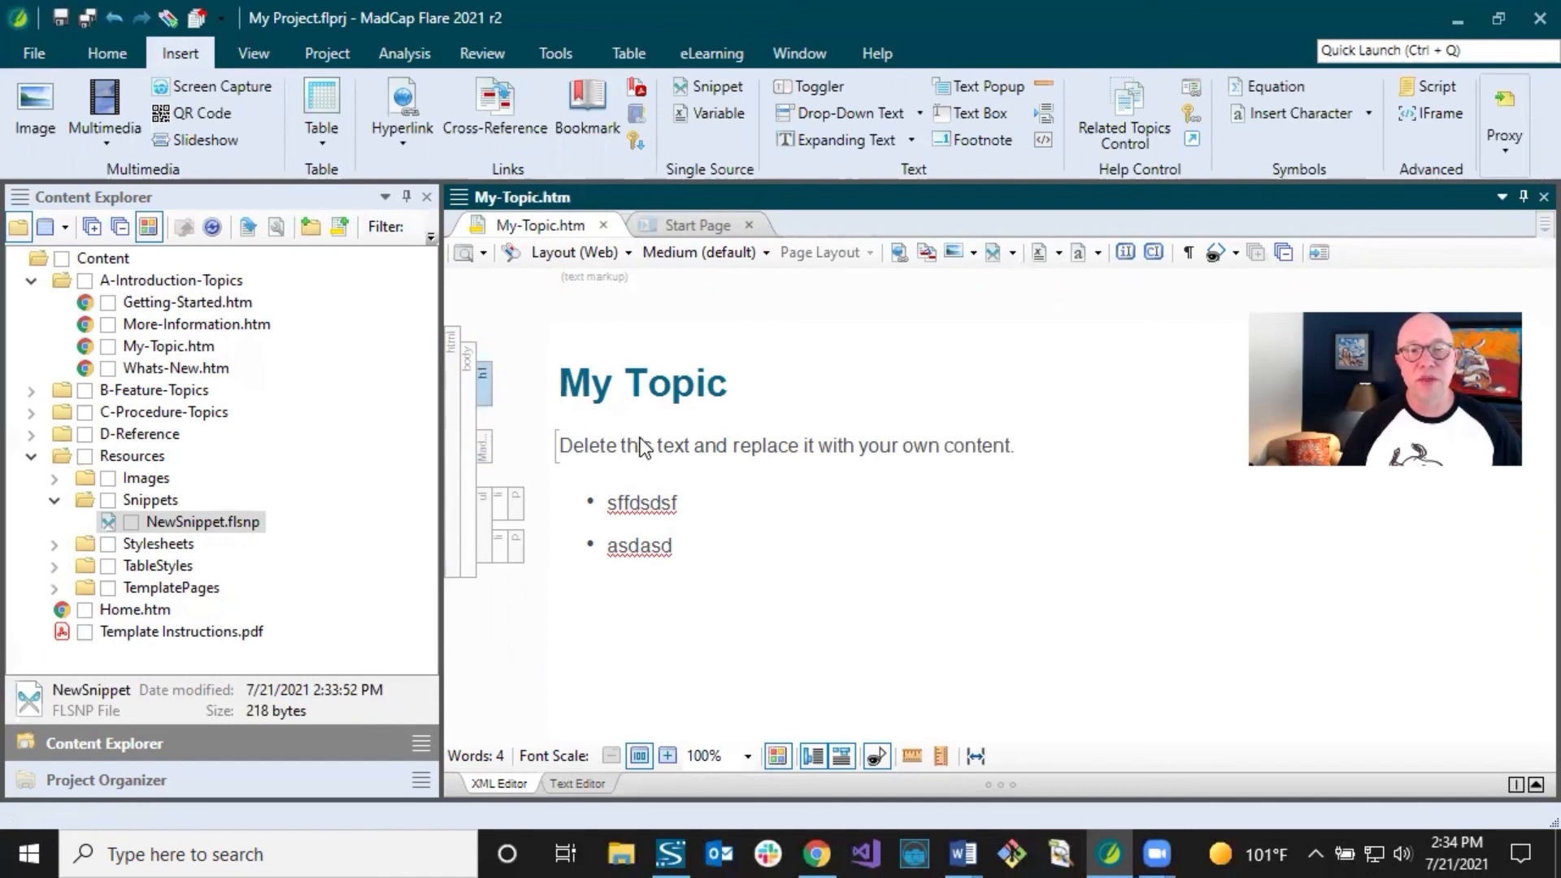
- Mark the heading's first word "My" as an index keyword, save the topic, and check the keyword marker's value
click(559, 443)
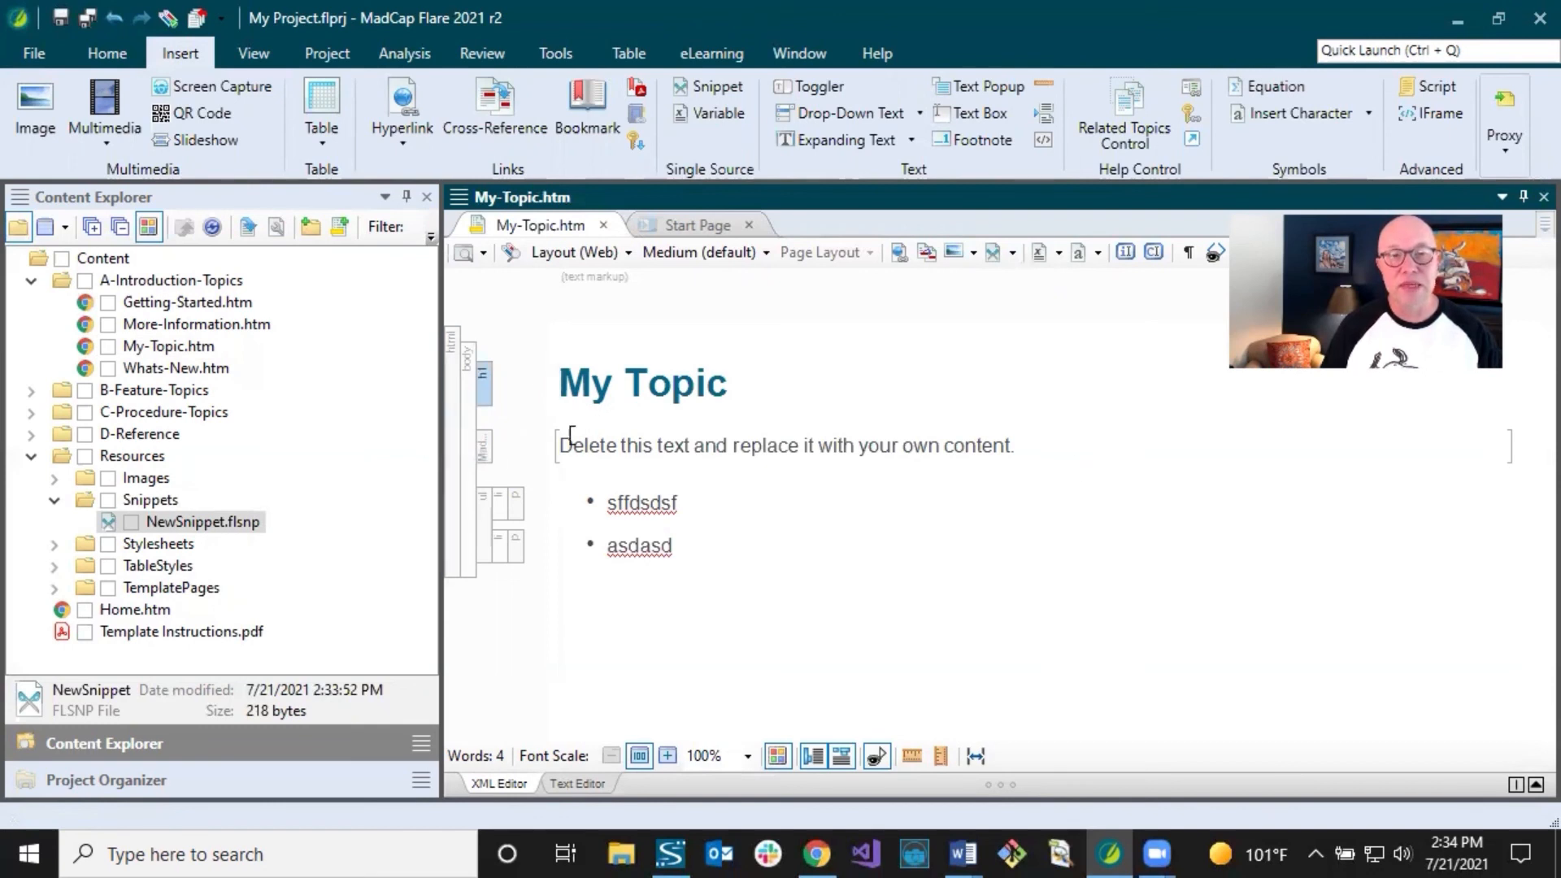
key(F10)
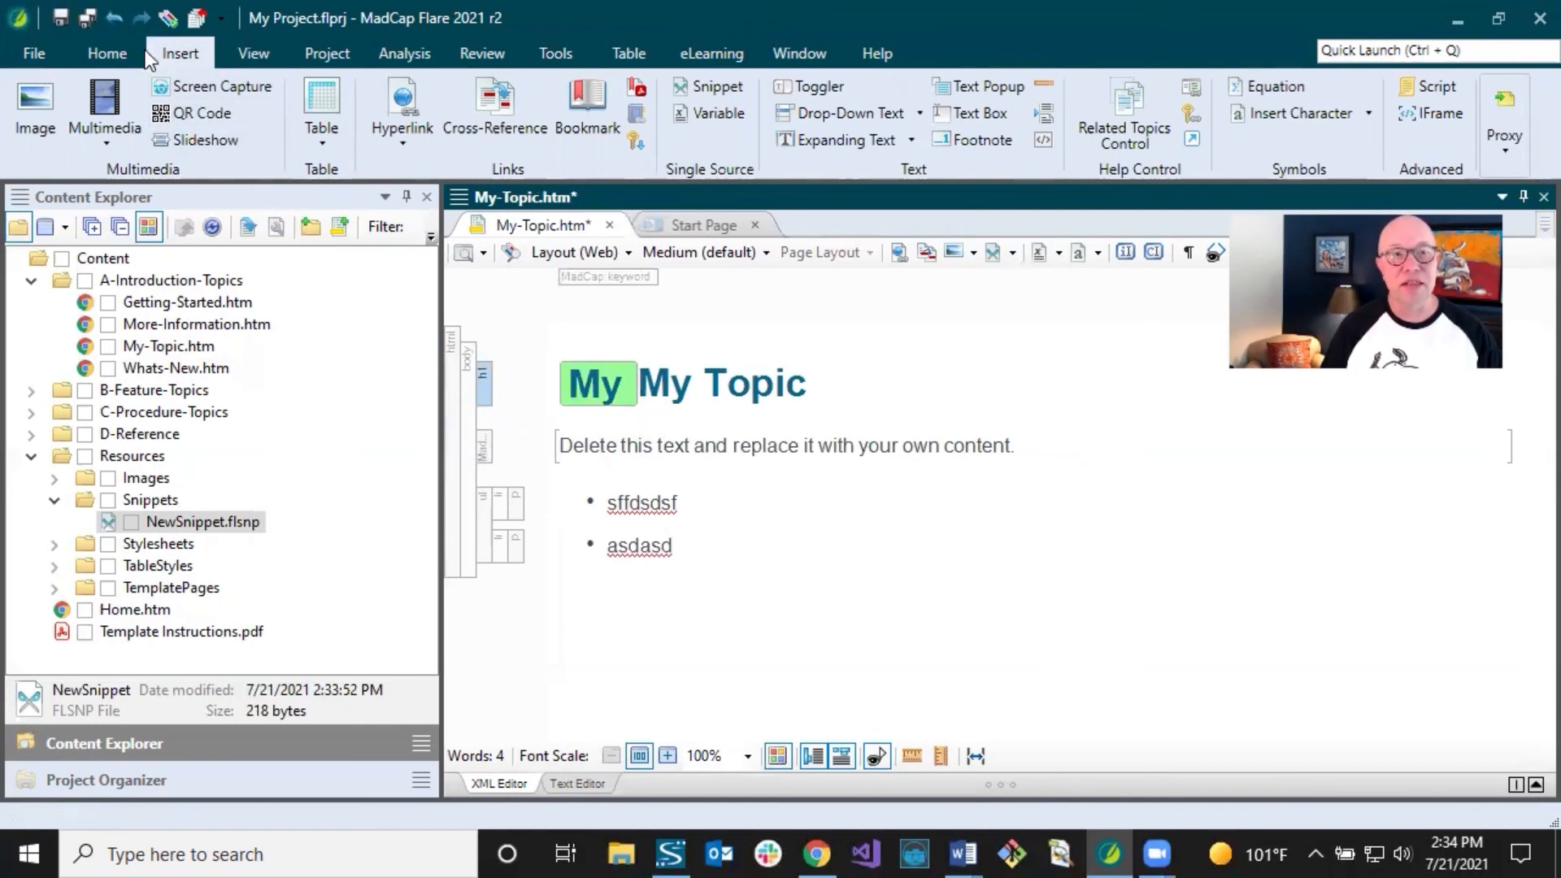
click(91, 18)
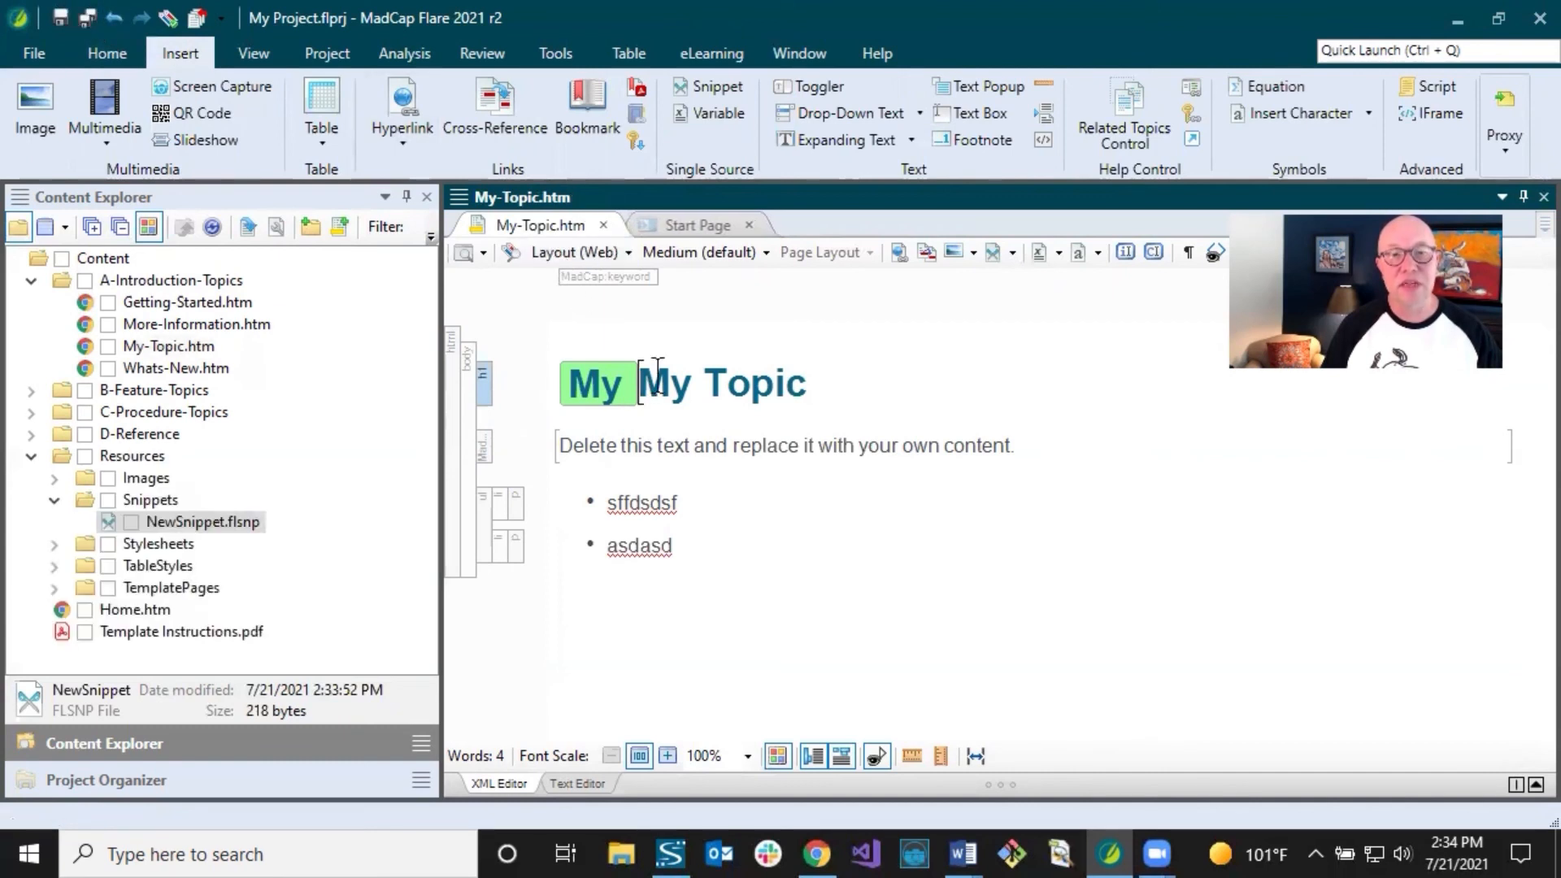
mouse_move(599, 391)
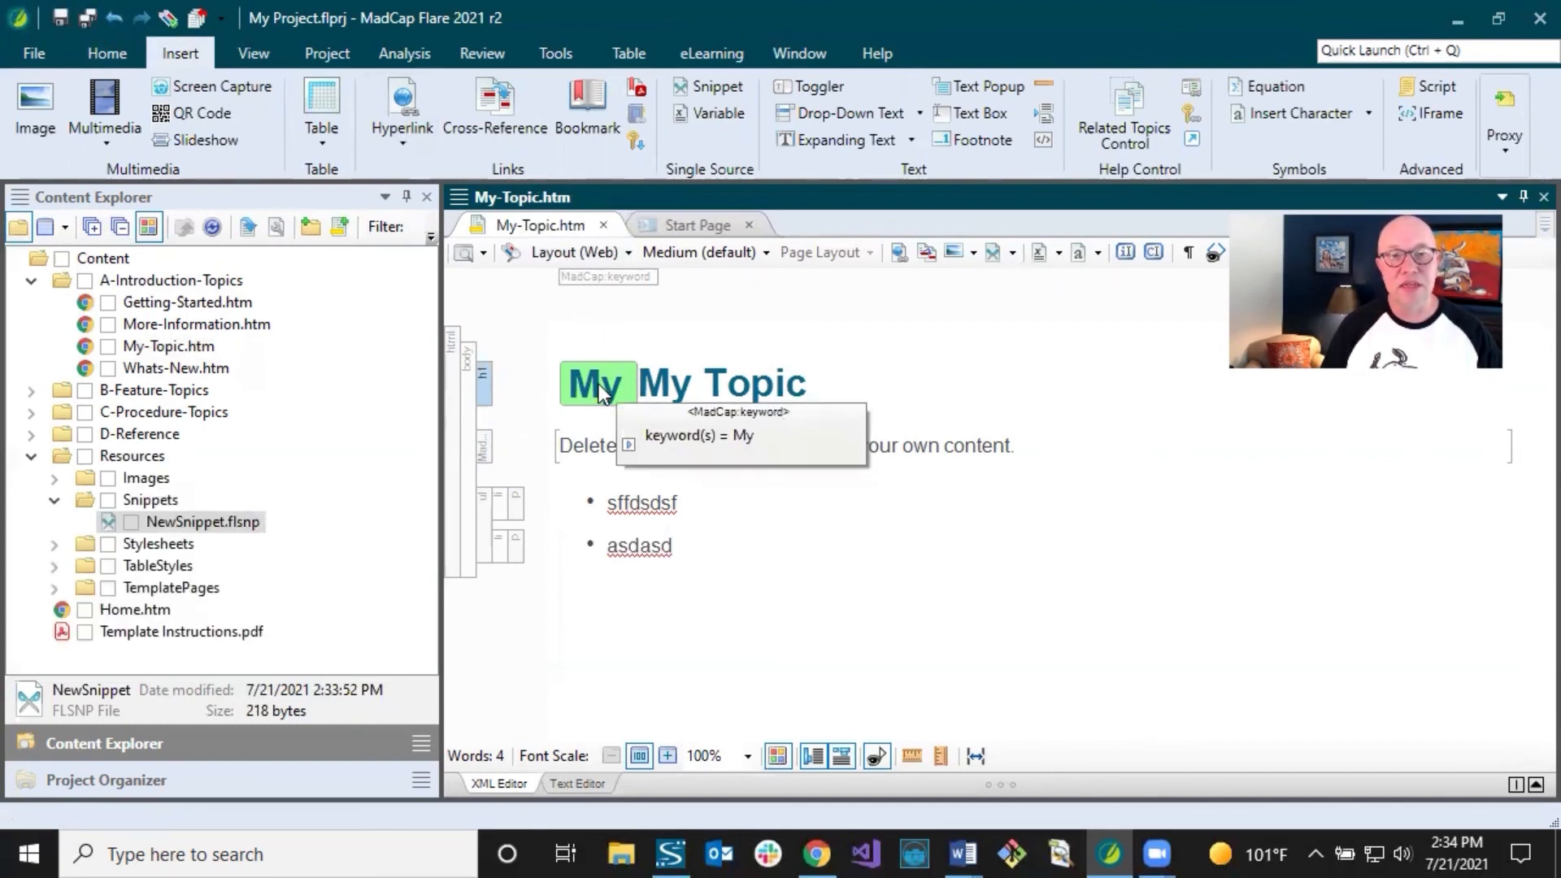
double_click(662, 391)
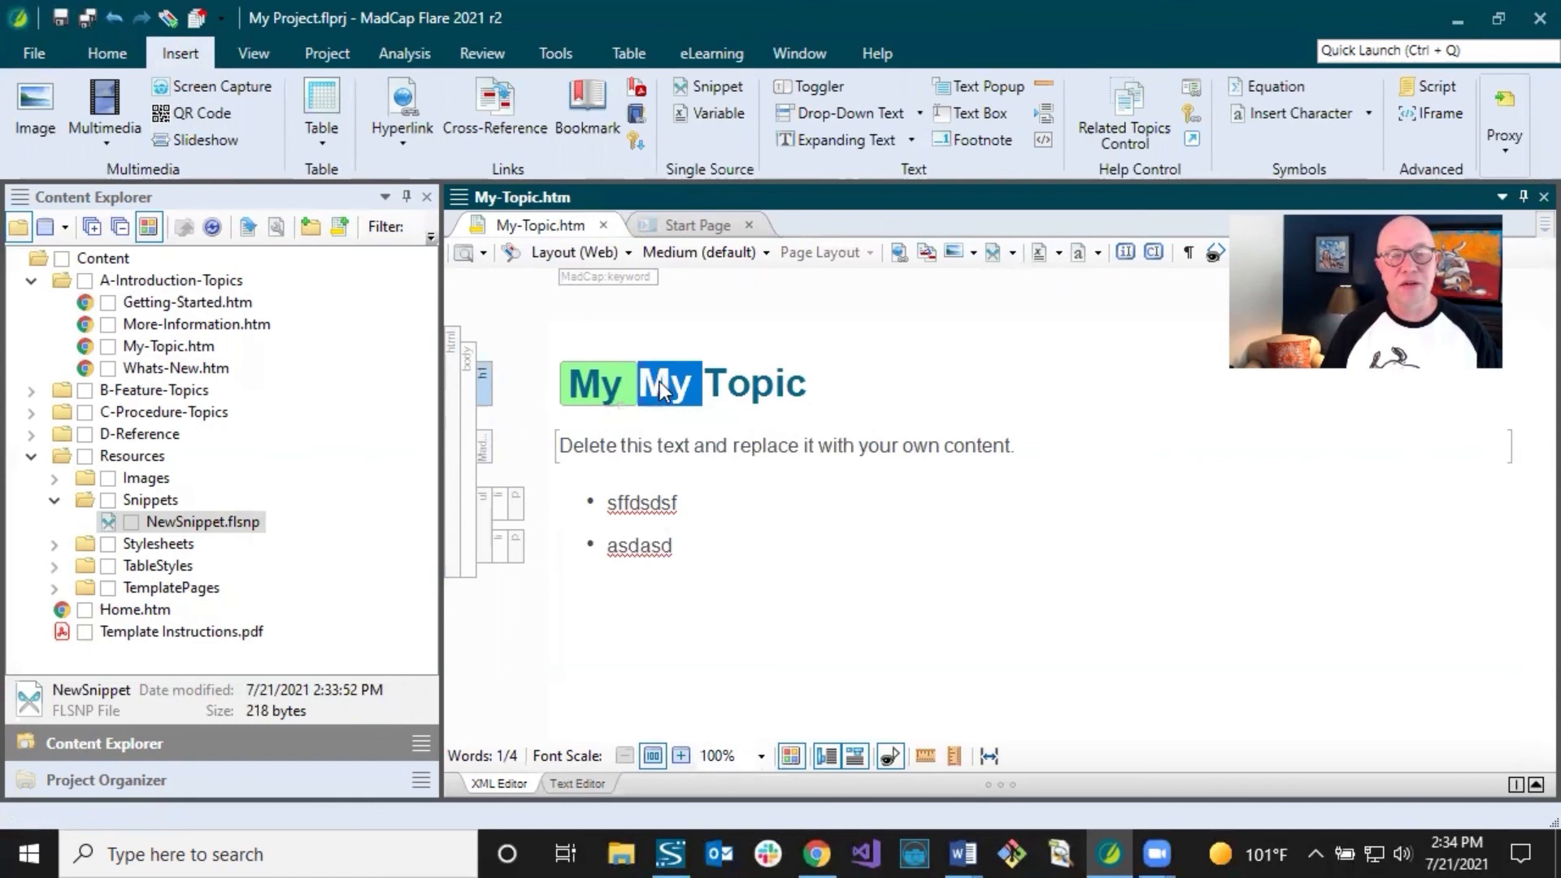
click(669, 386)
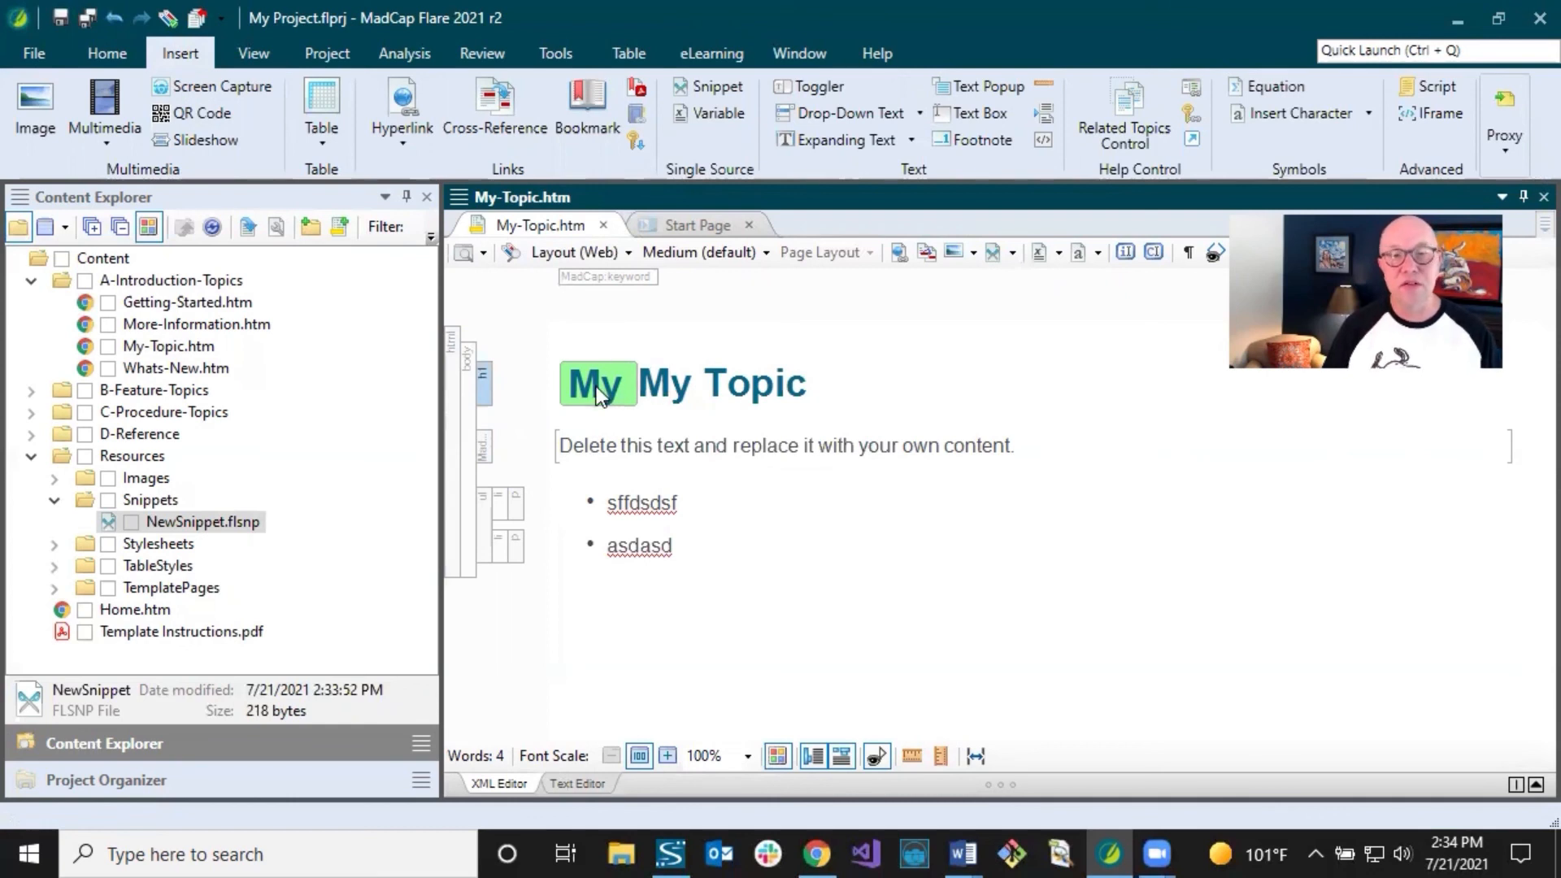
mouse_move(596, 389)
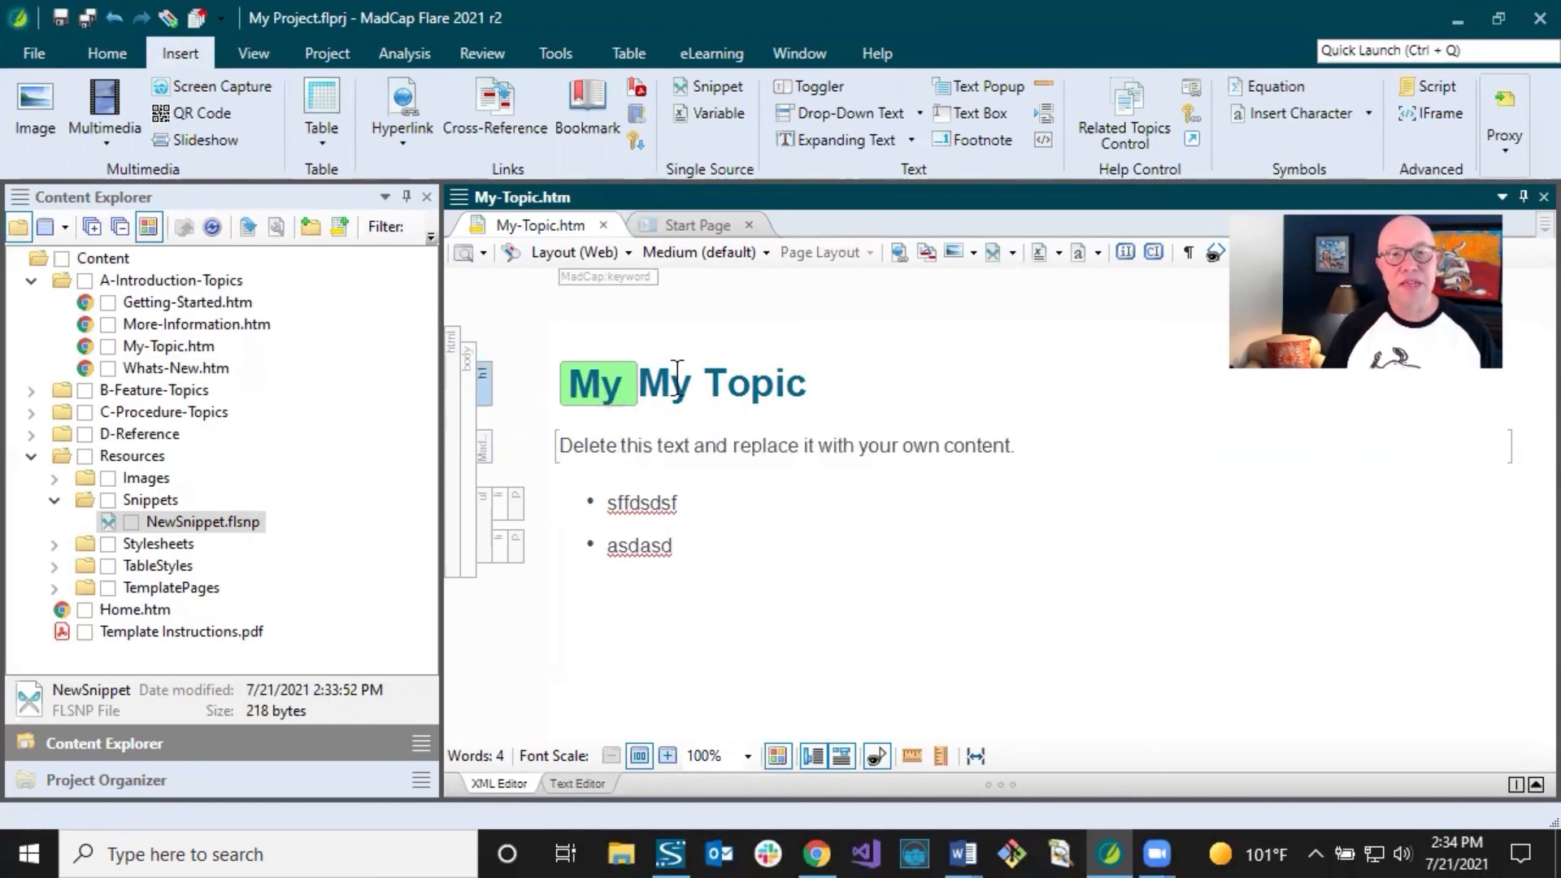
- Change the topic heading to "My Topics" and save the topic
mouse_move(671, 379)
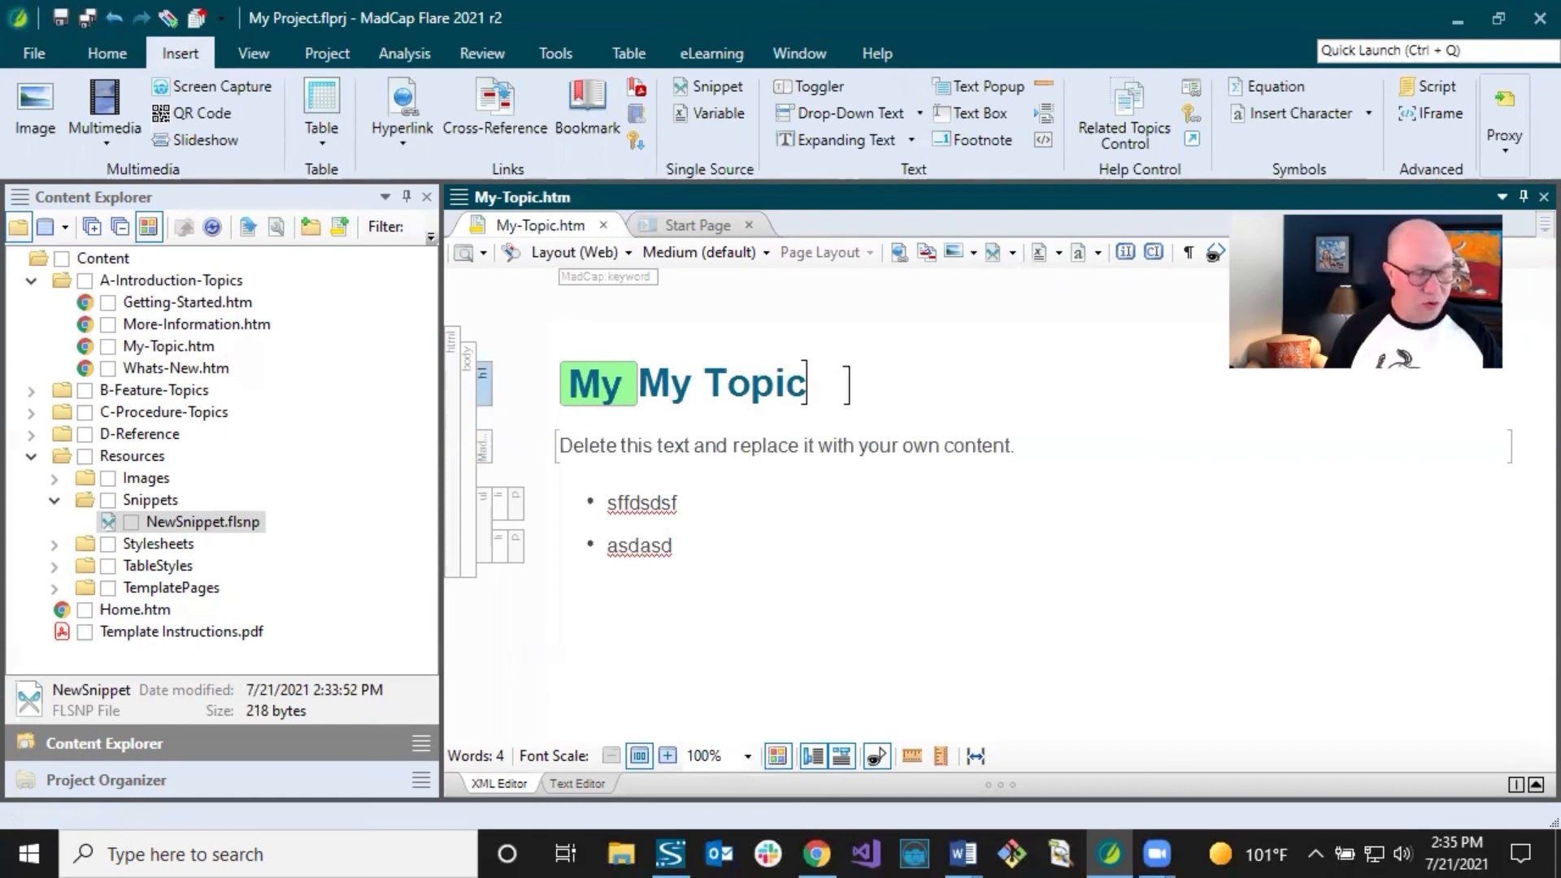
text(s)
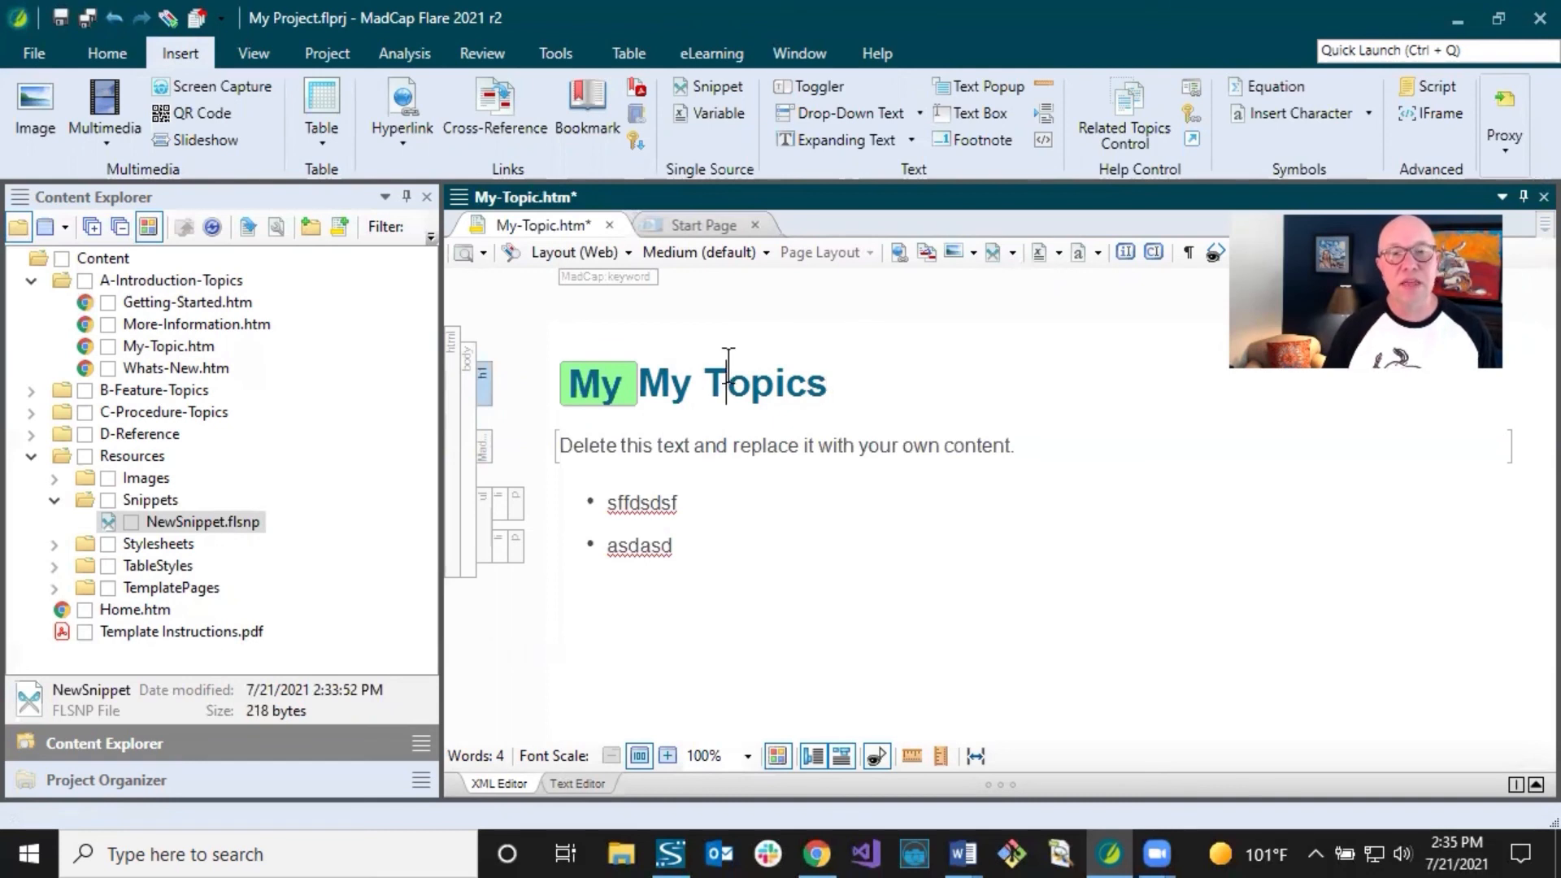
click(634, 277)
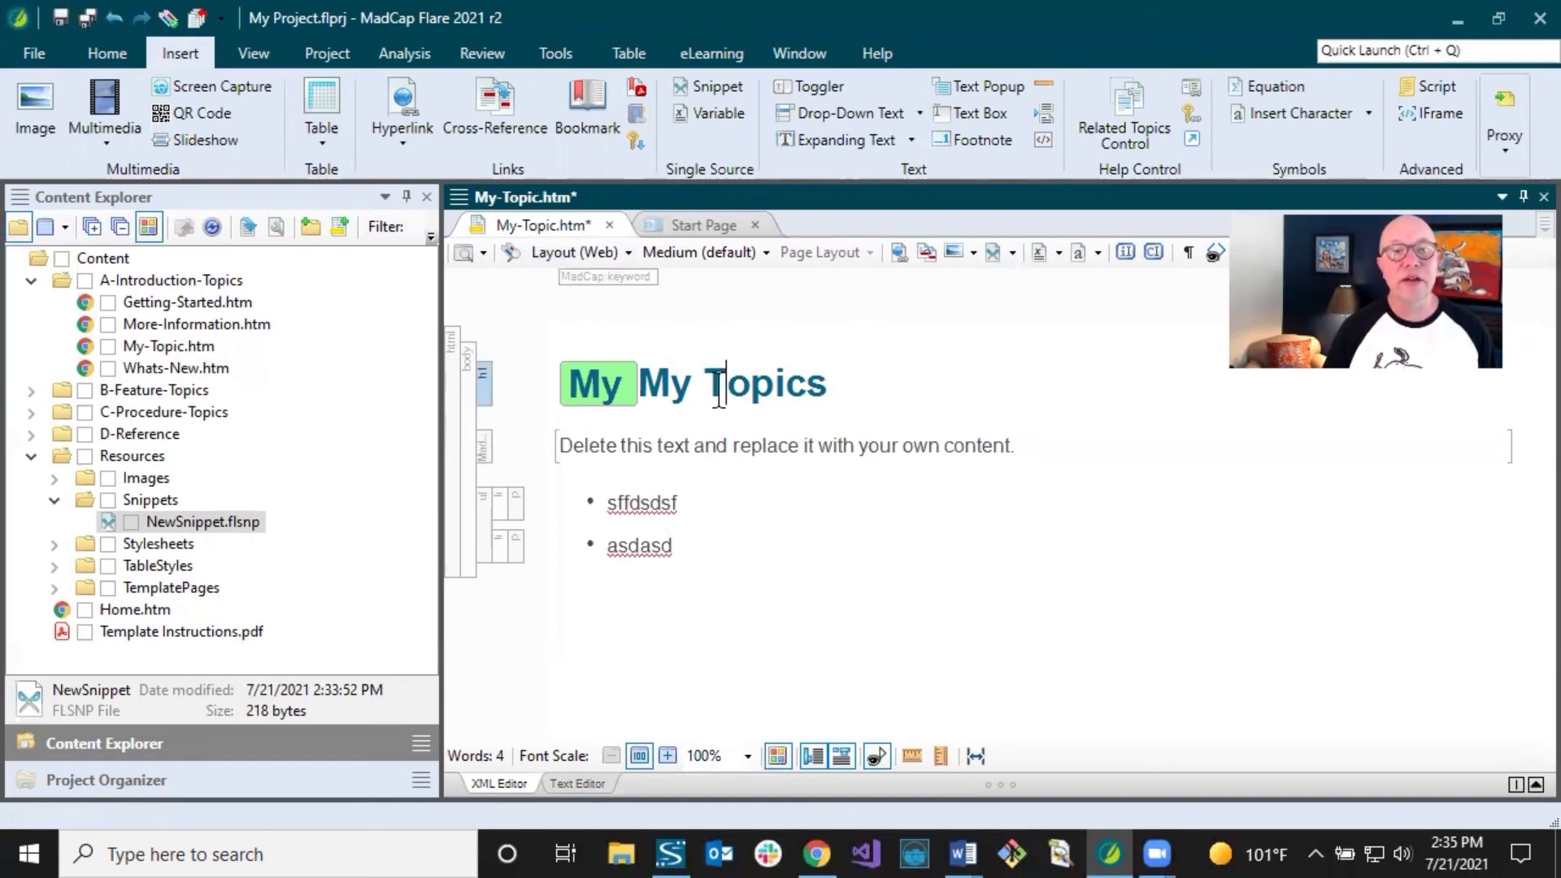
click(65, 15)
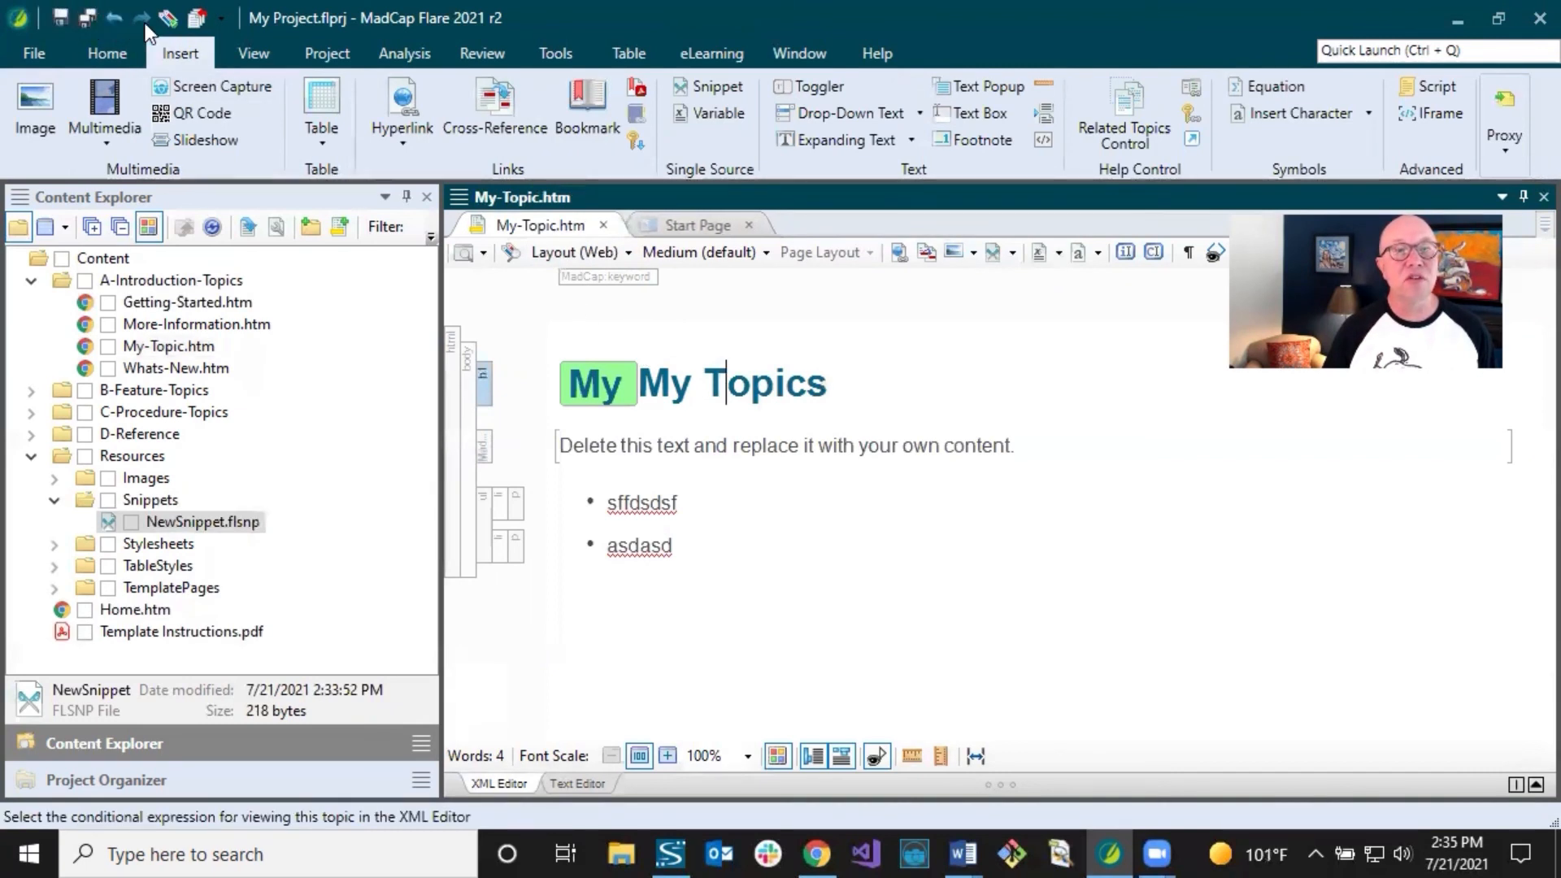
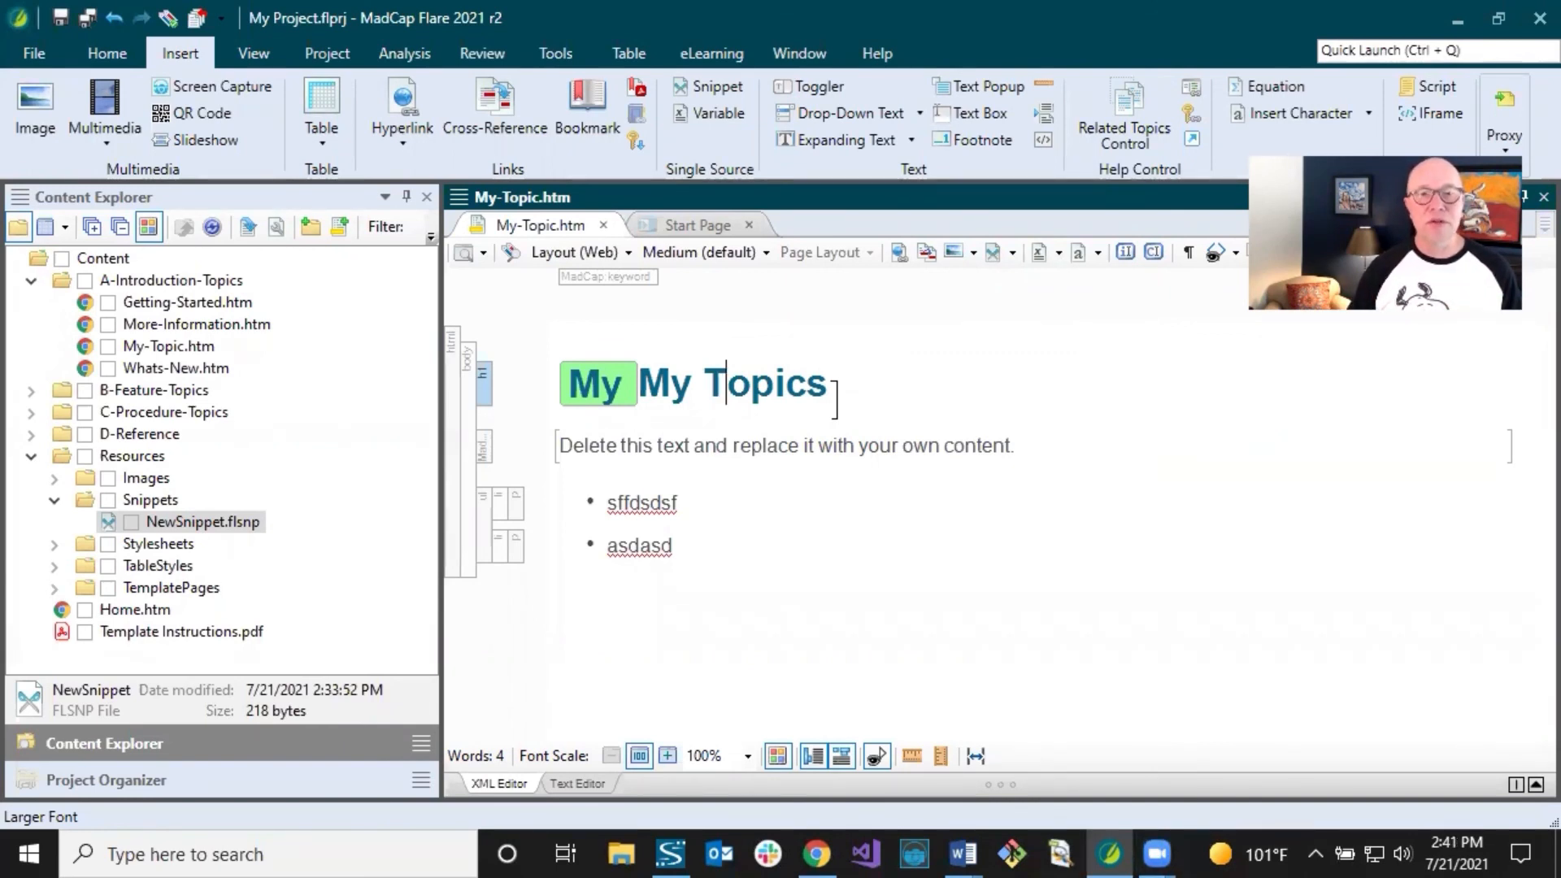
click(828, 384)
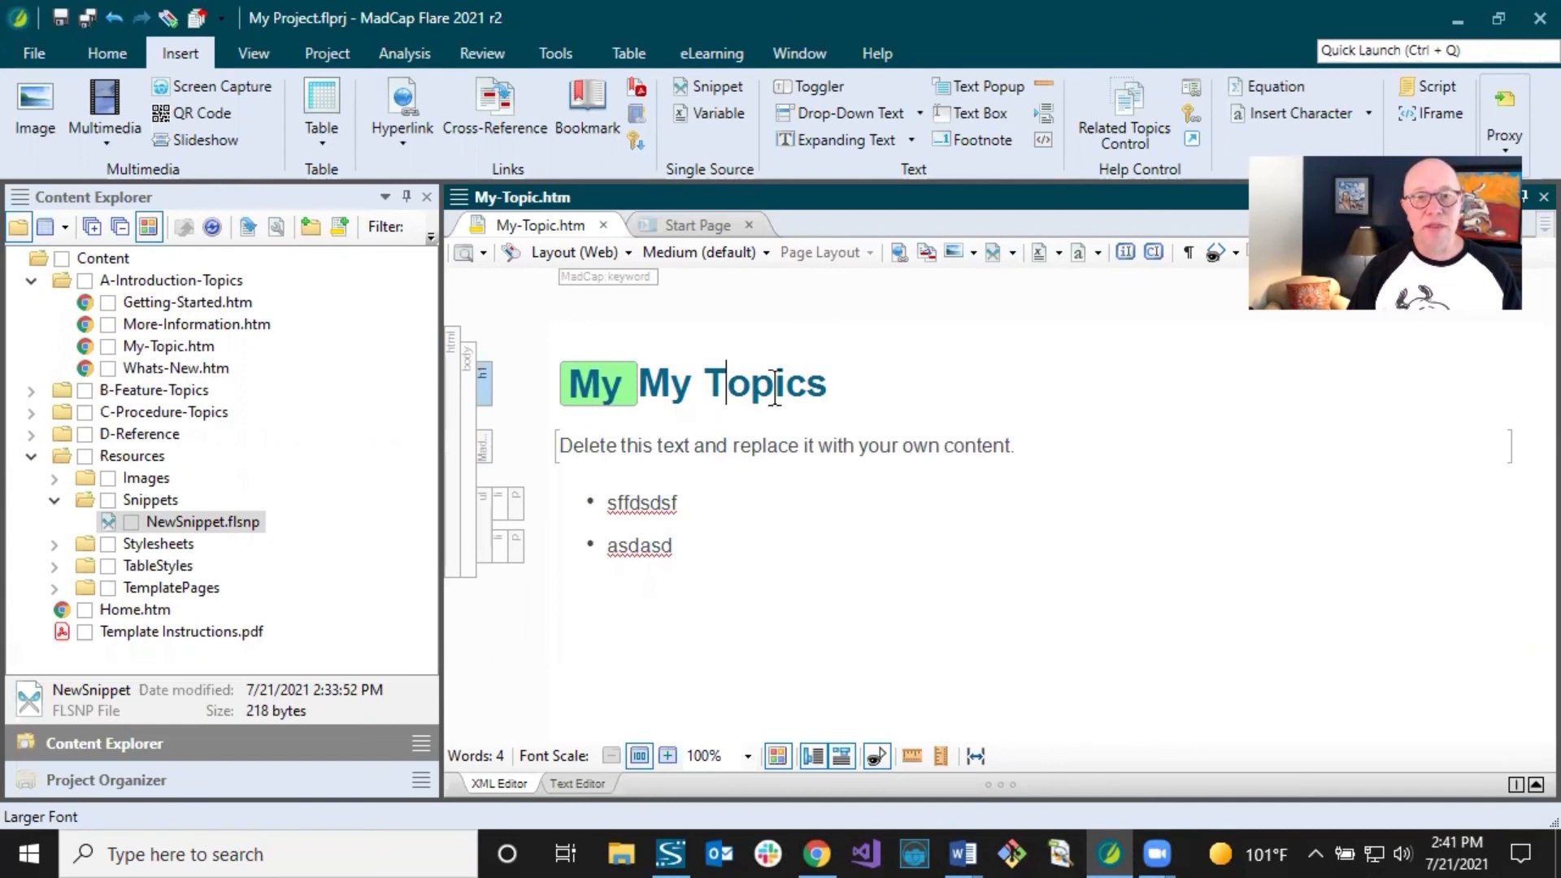
click(678, 383)
click(727, 383)
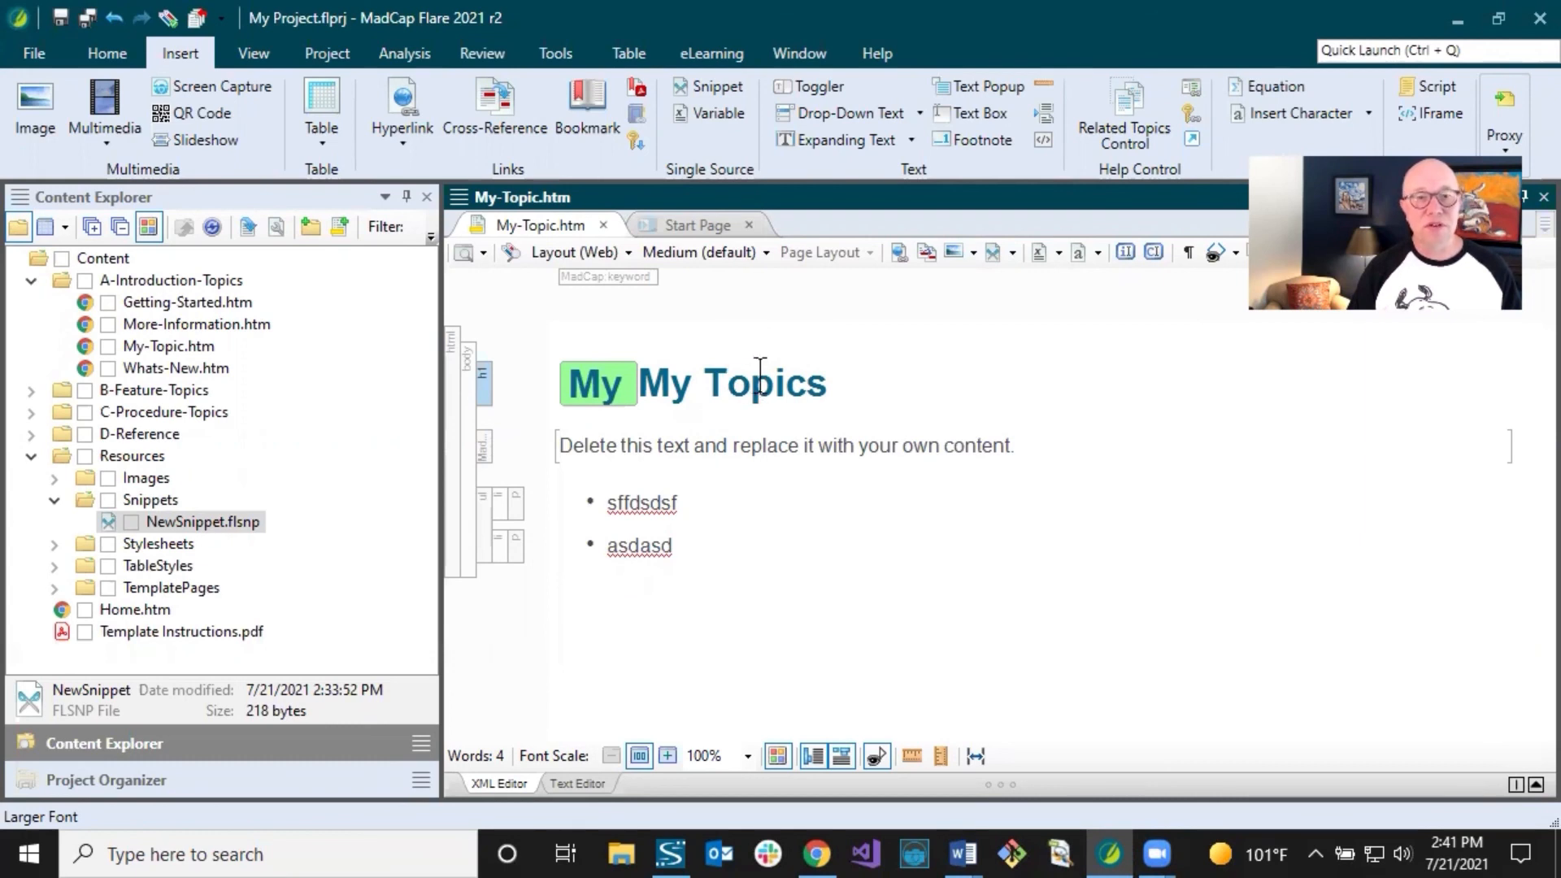
click(749, 380)
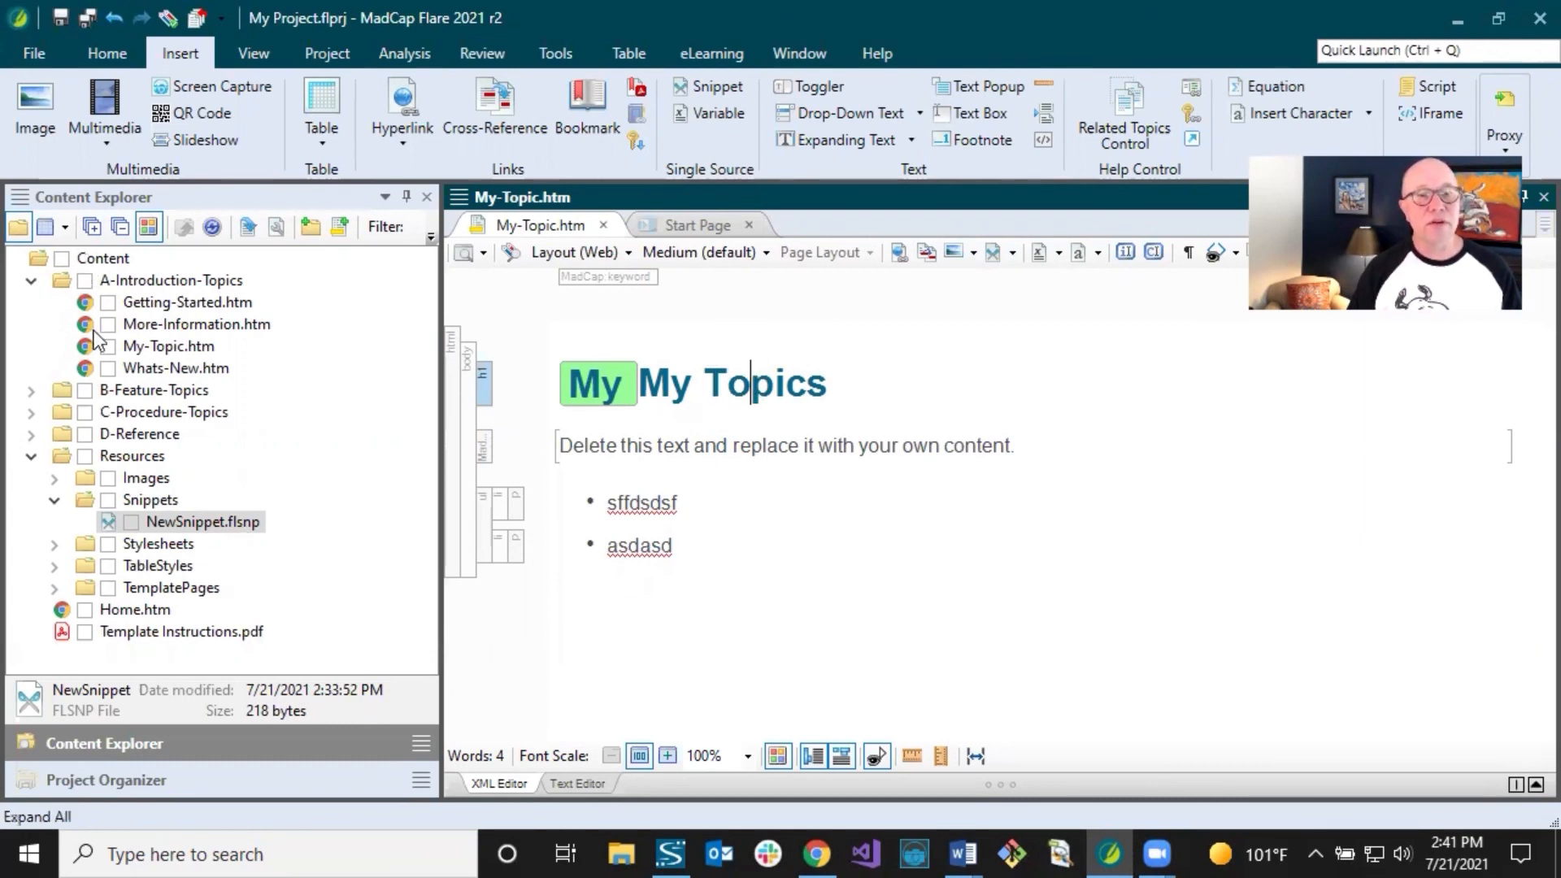
- Open Styles.css from the Stylesheets folder in the Stylesheet Editor and widen the editing area to browse its selectors
click(55, 544)
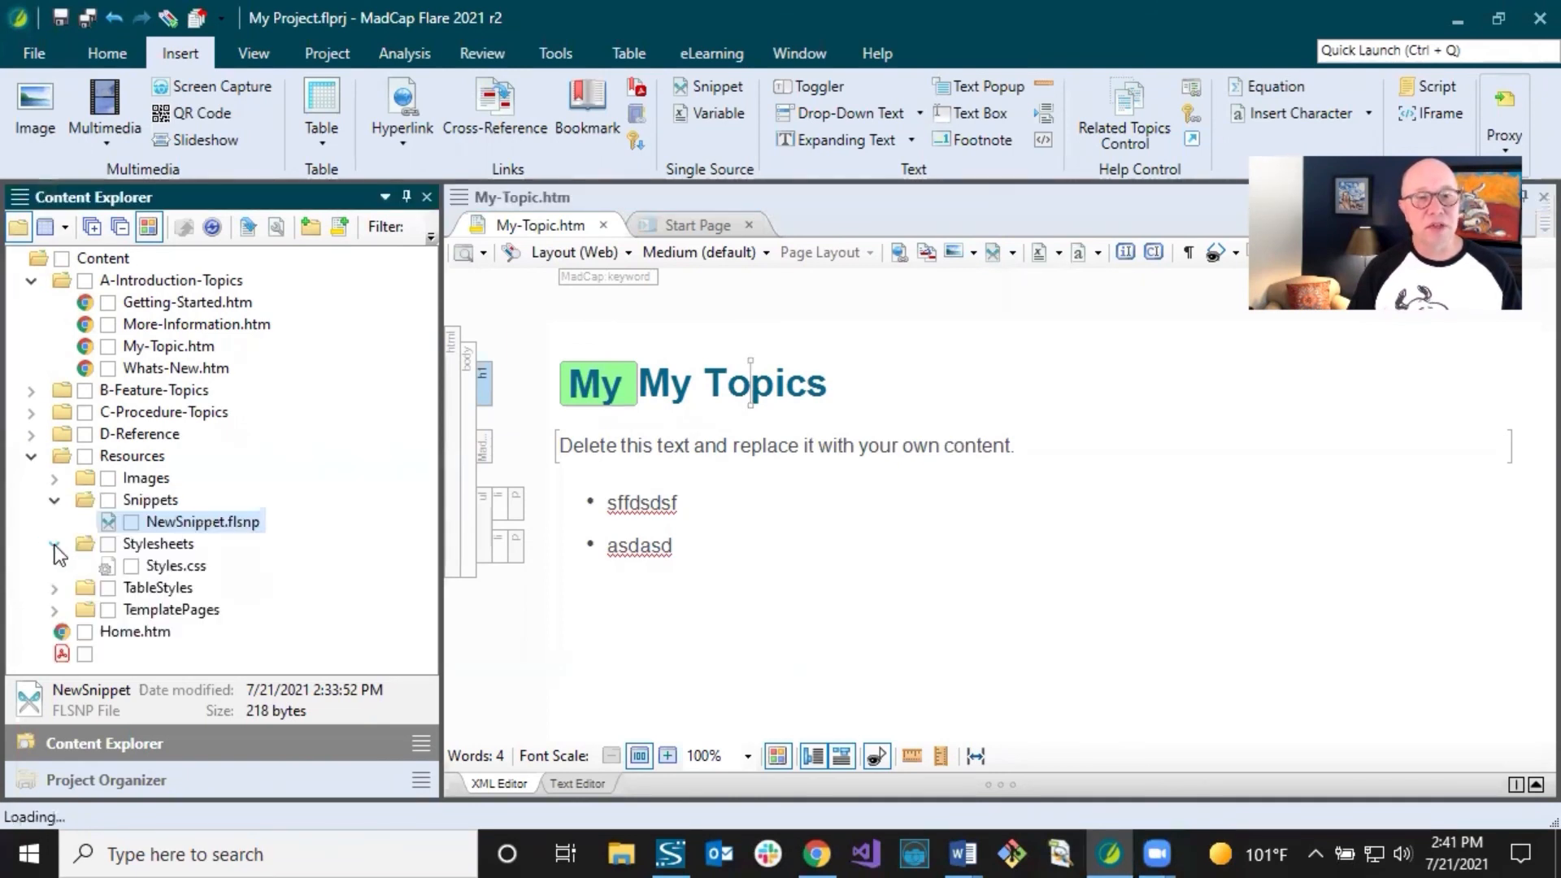
click(167, 569)
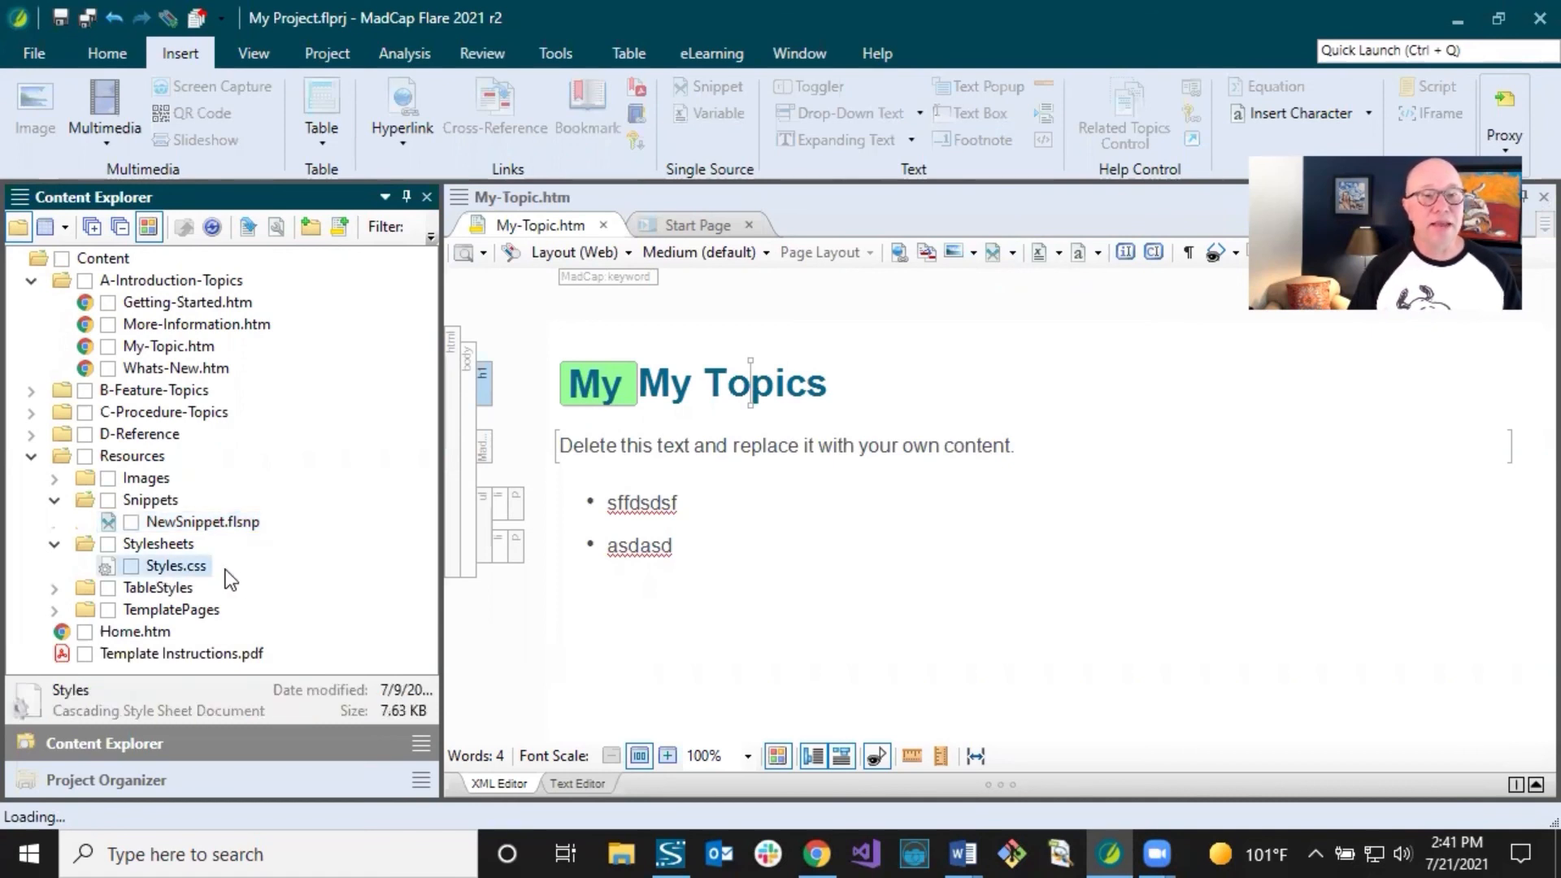
double_click(185, 568)
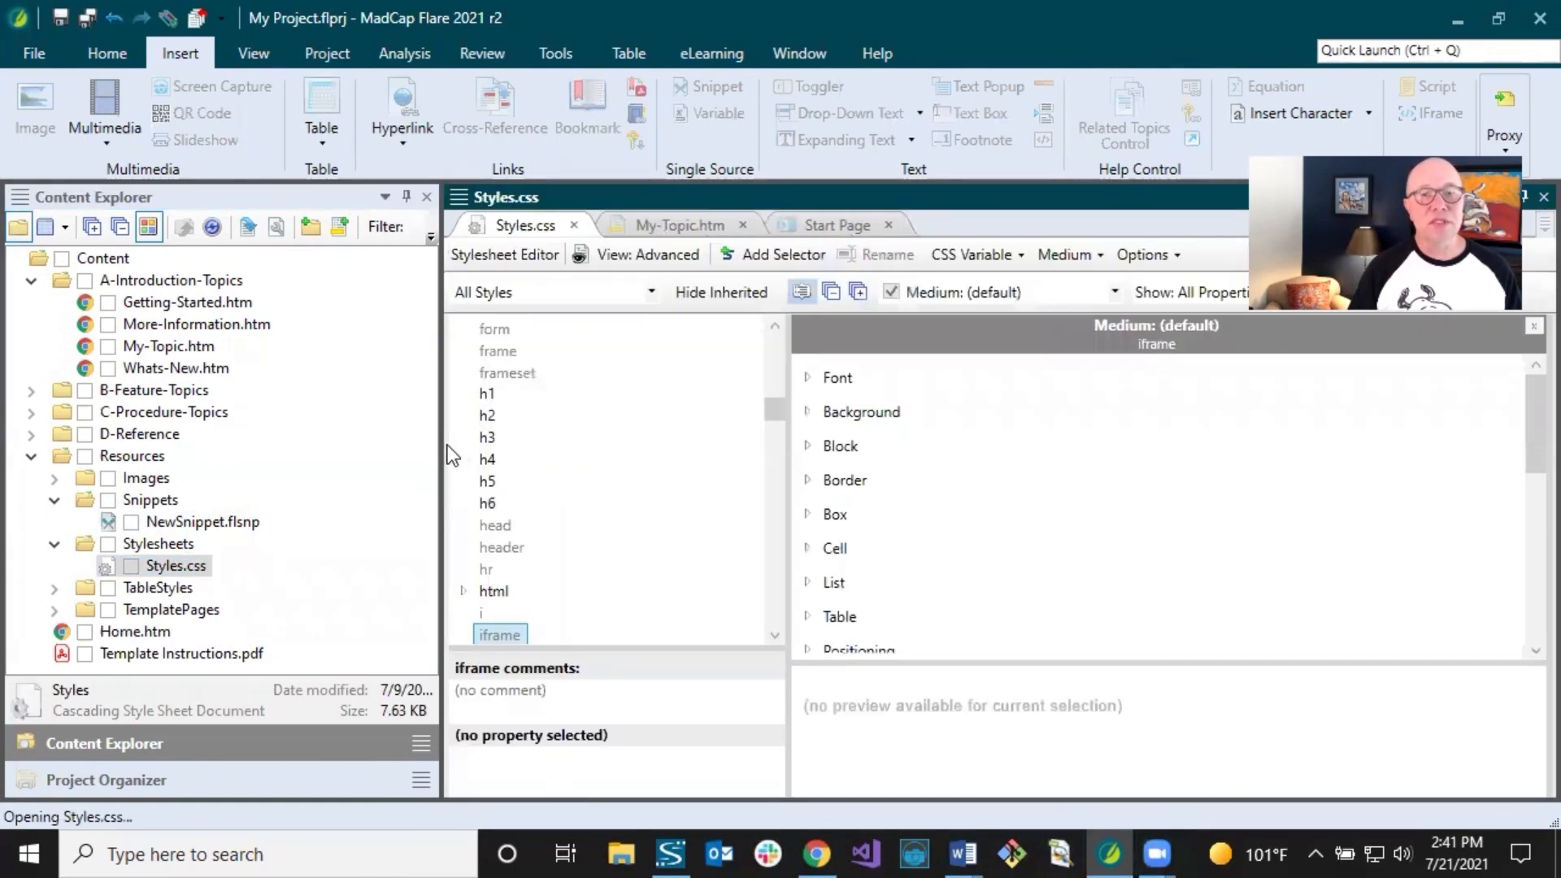
drag(448, 445, 340, 443)
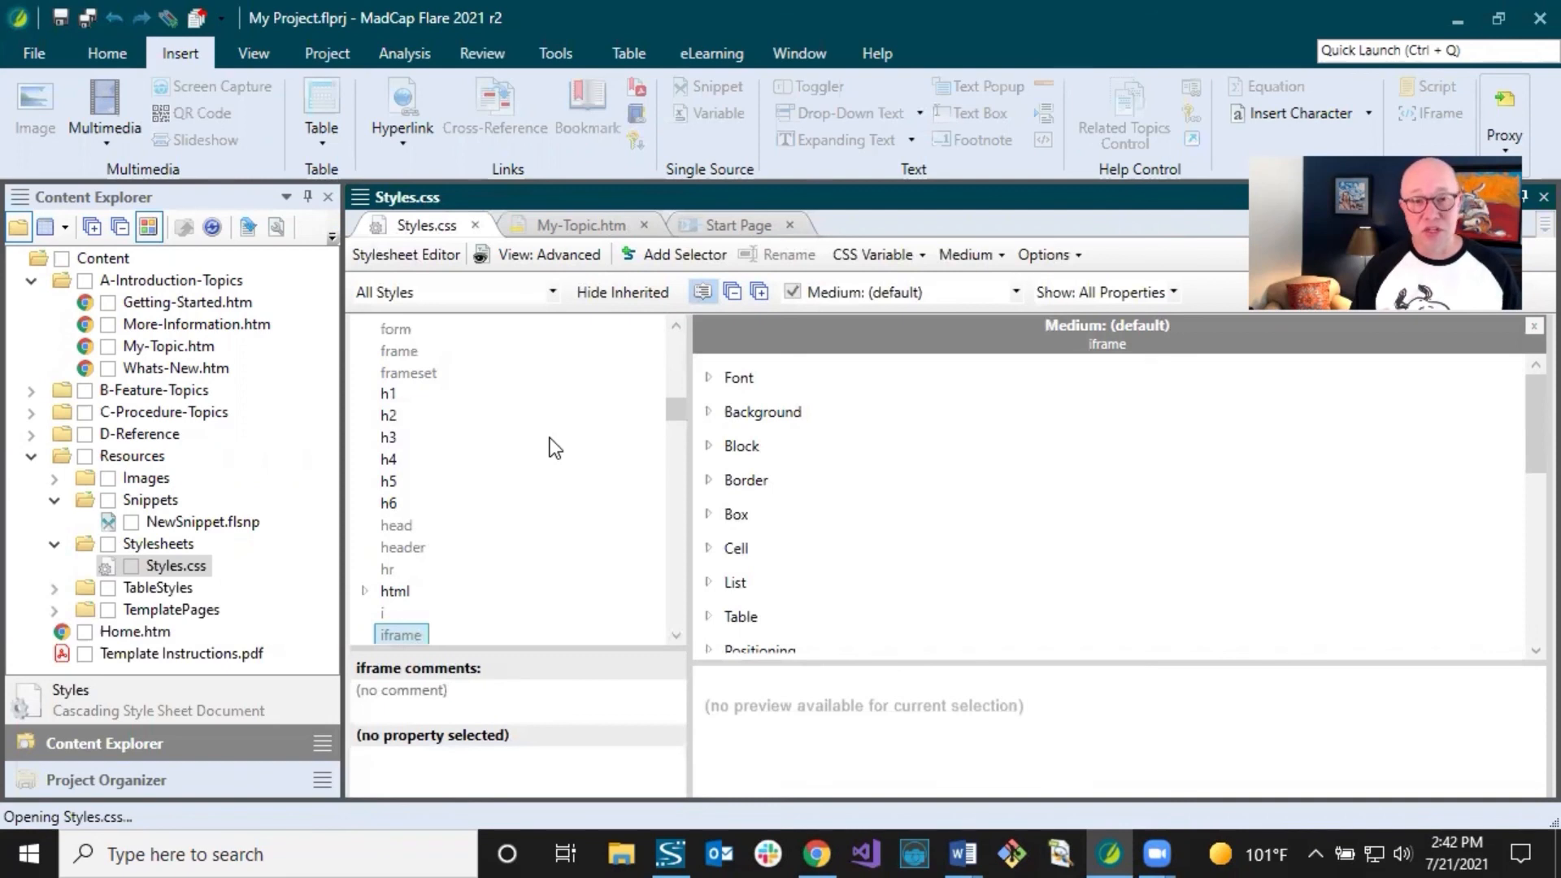
scroll(671, 408, down, 1)
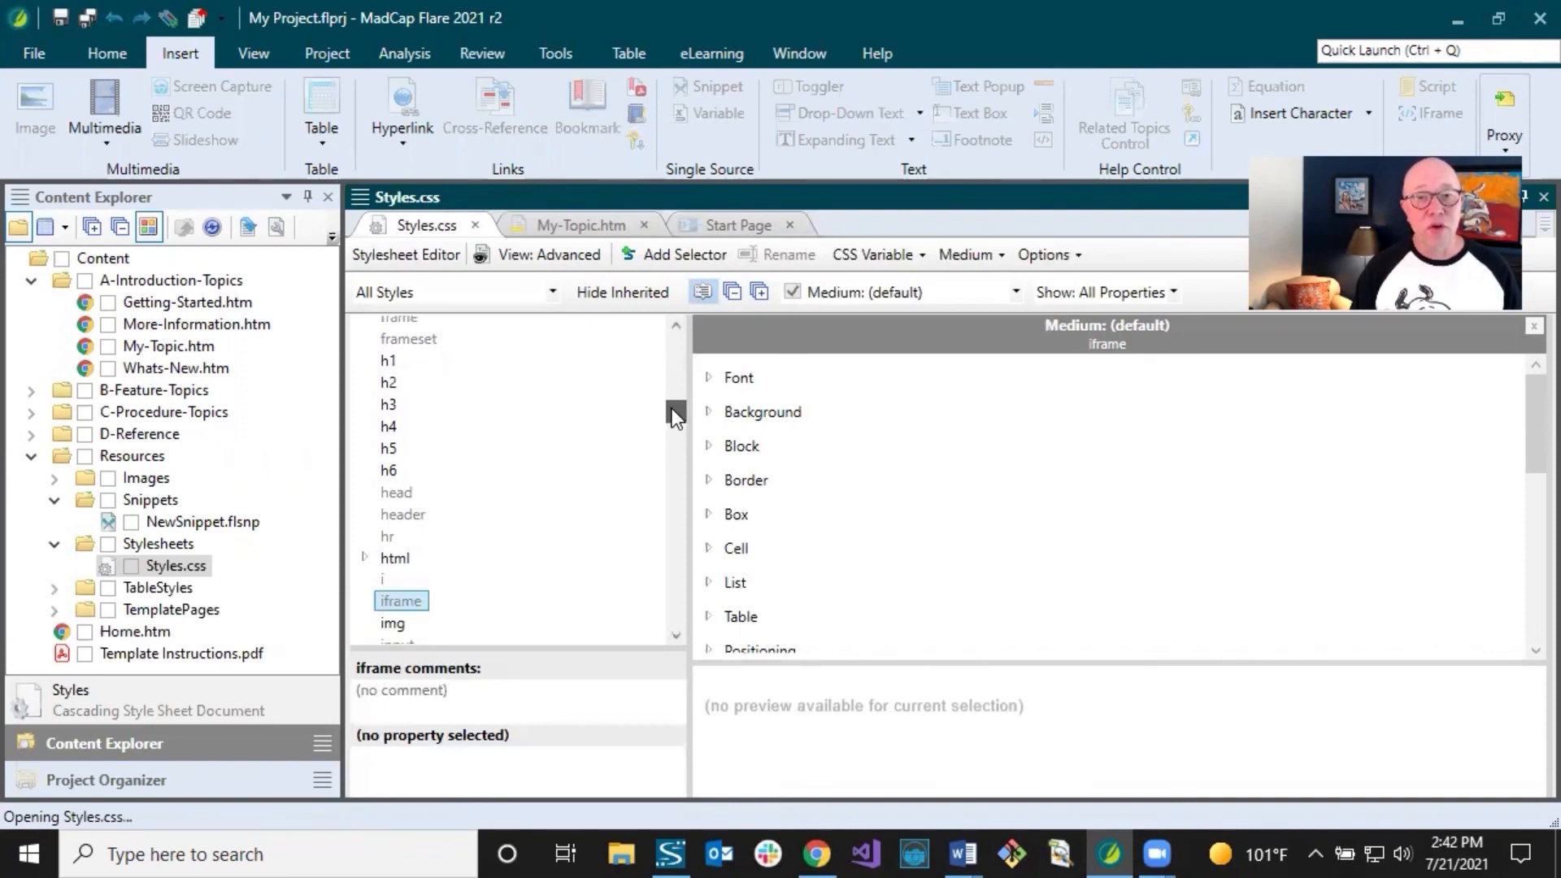
- Browse the stylesheet's selector list, selecting MadCap|bodyProxy and h1 to examine their properties and preview
scroll(671, 408, down, 3)
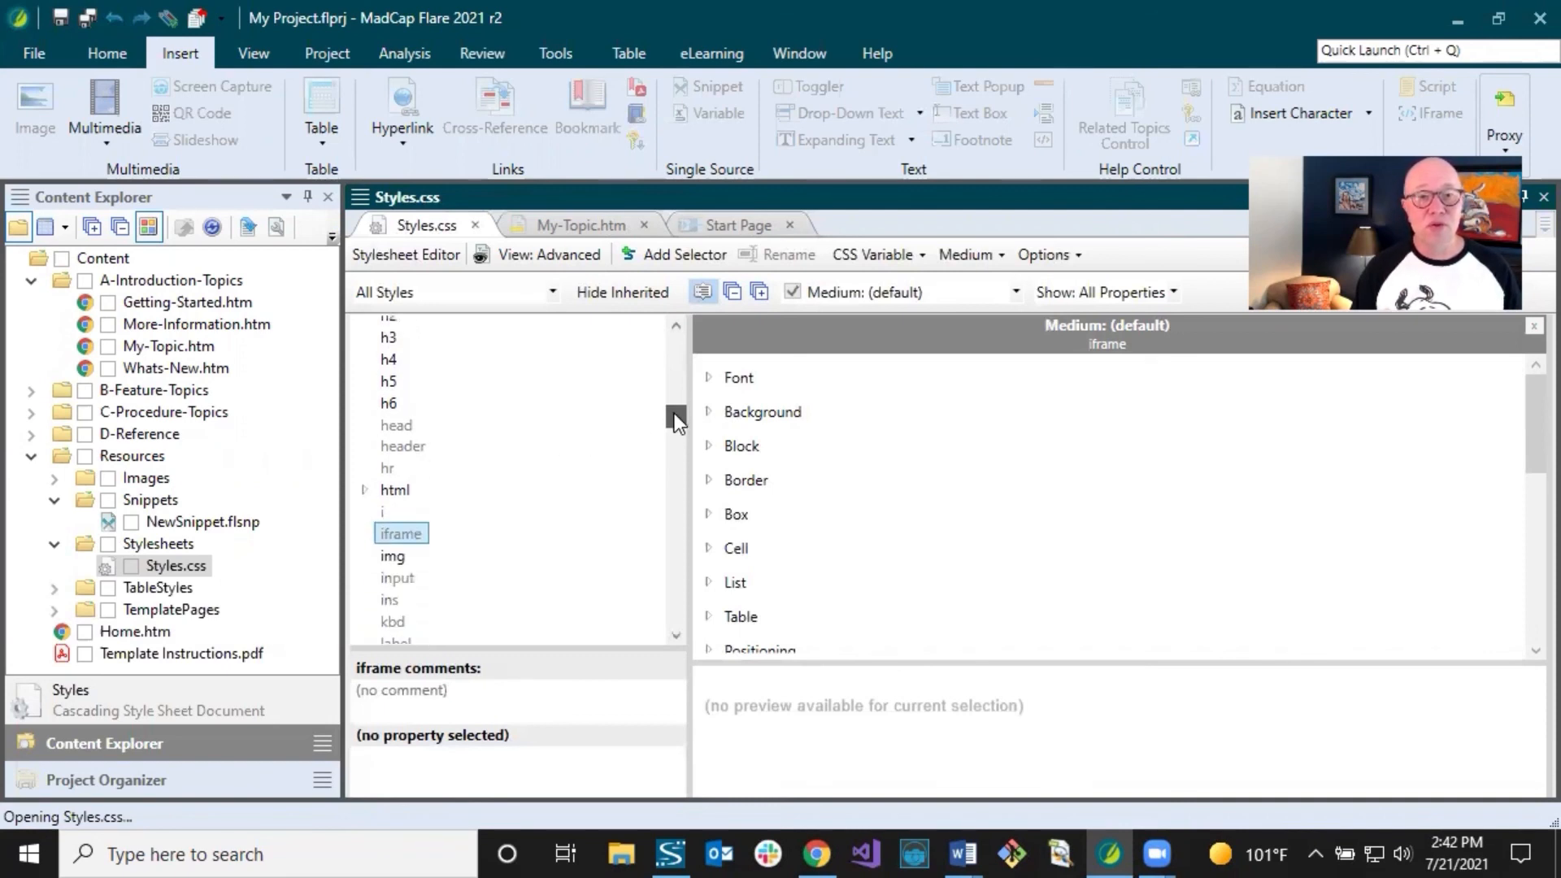
drag(675, 413, 680, 438)
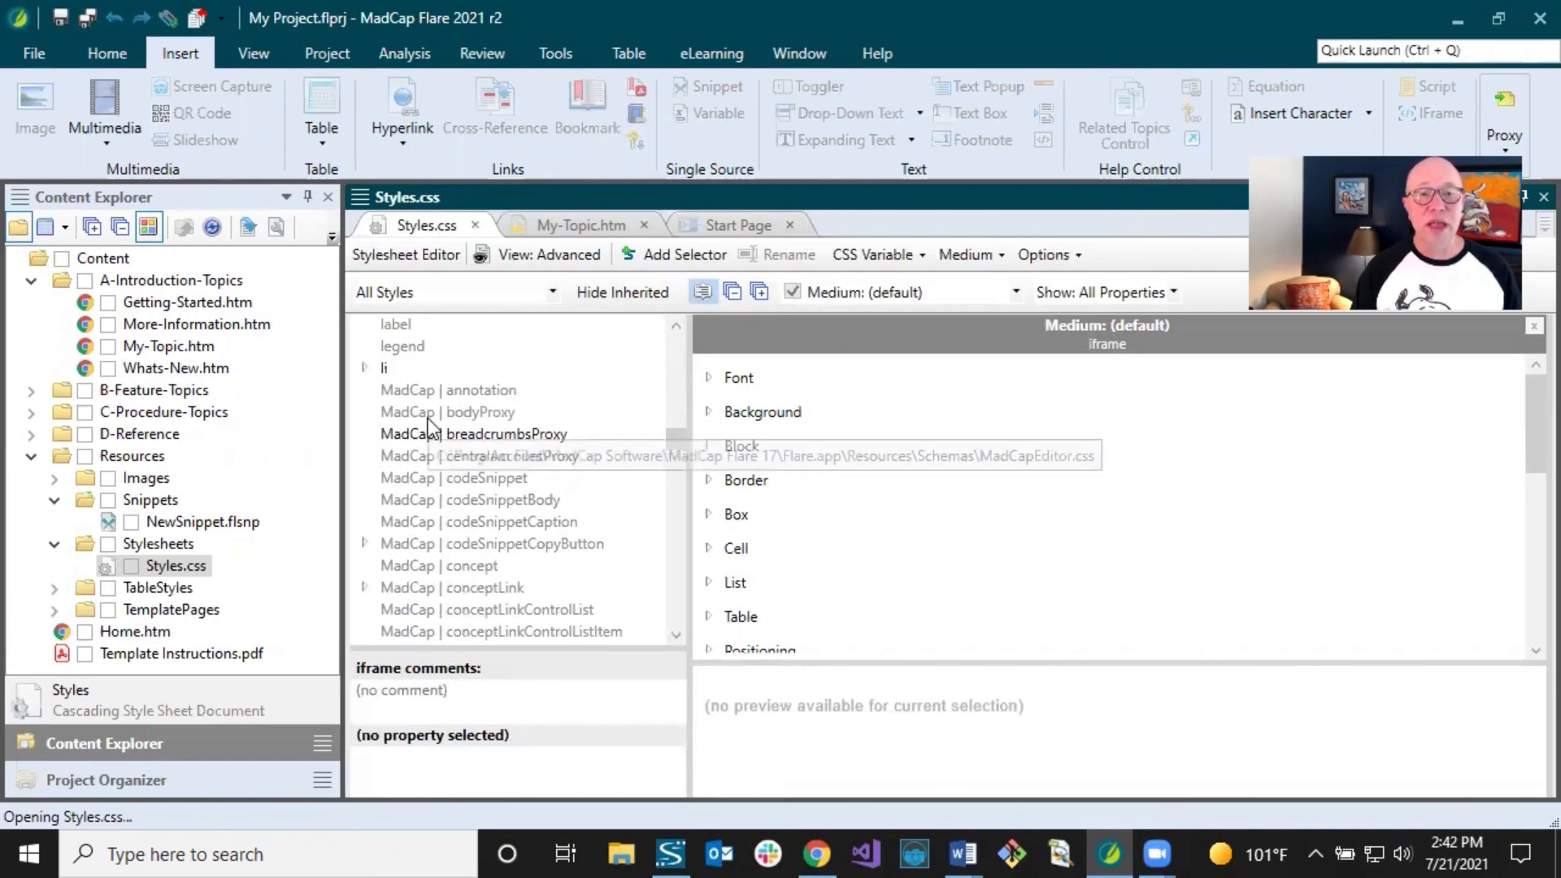
click(455, 411)
drag(679, 445, 676, 403)
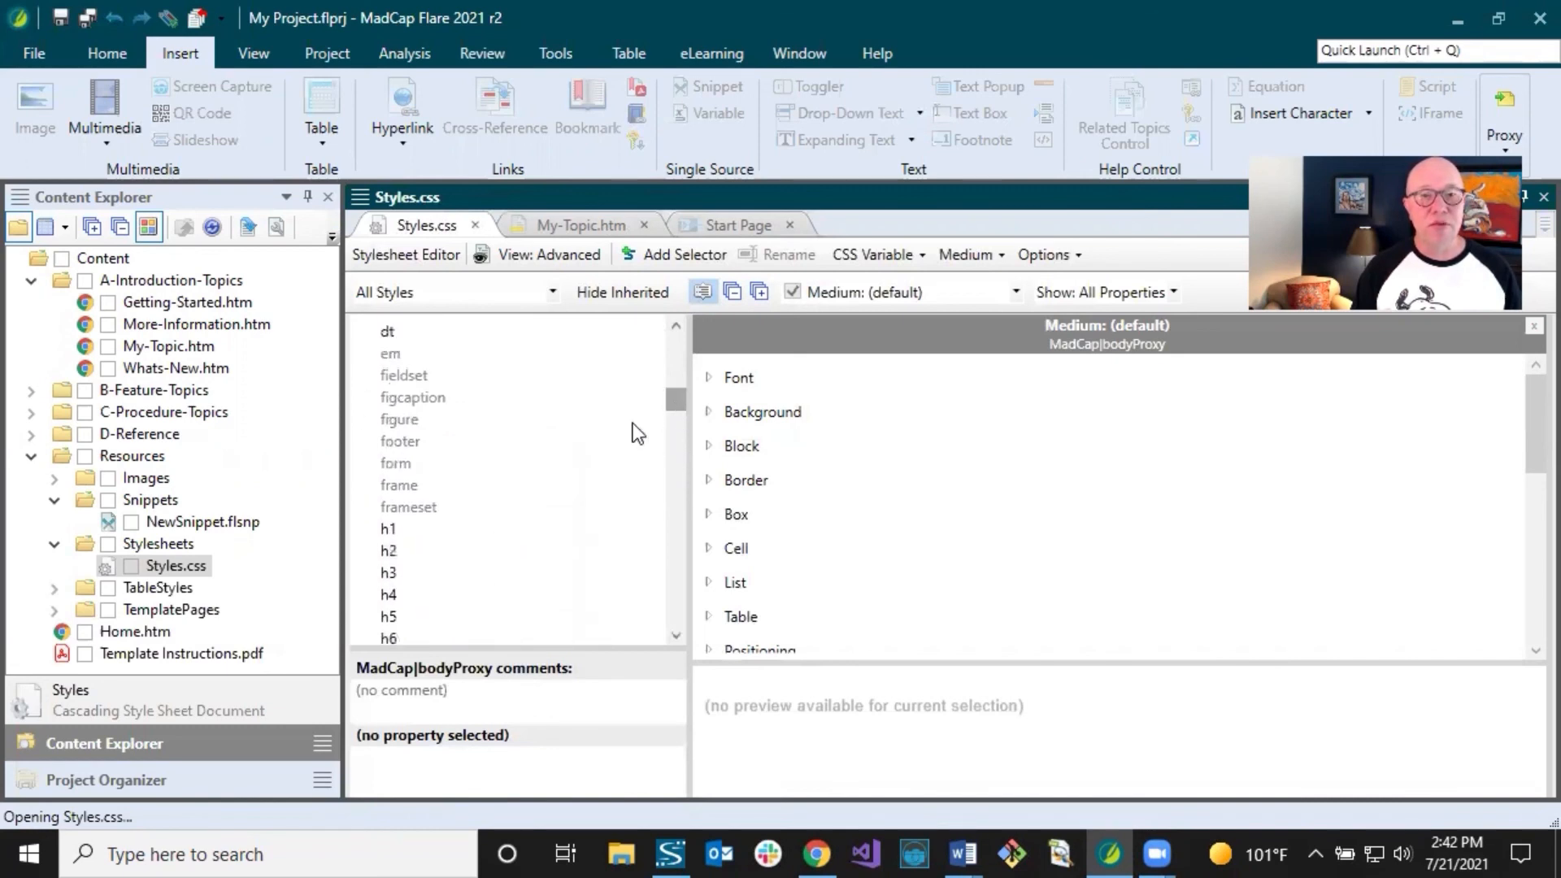
click(389, 532)
scroll(438, 566, down, 1)
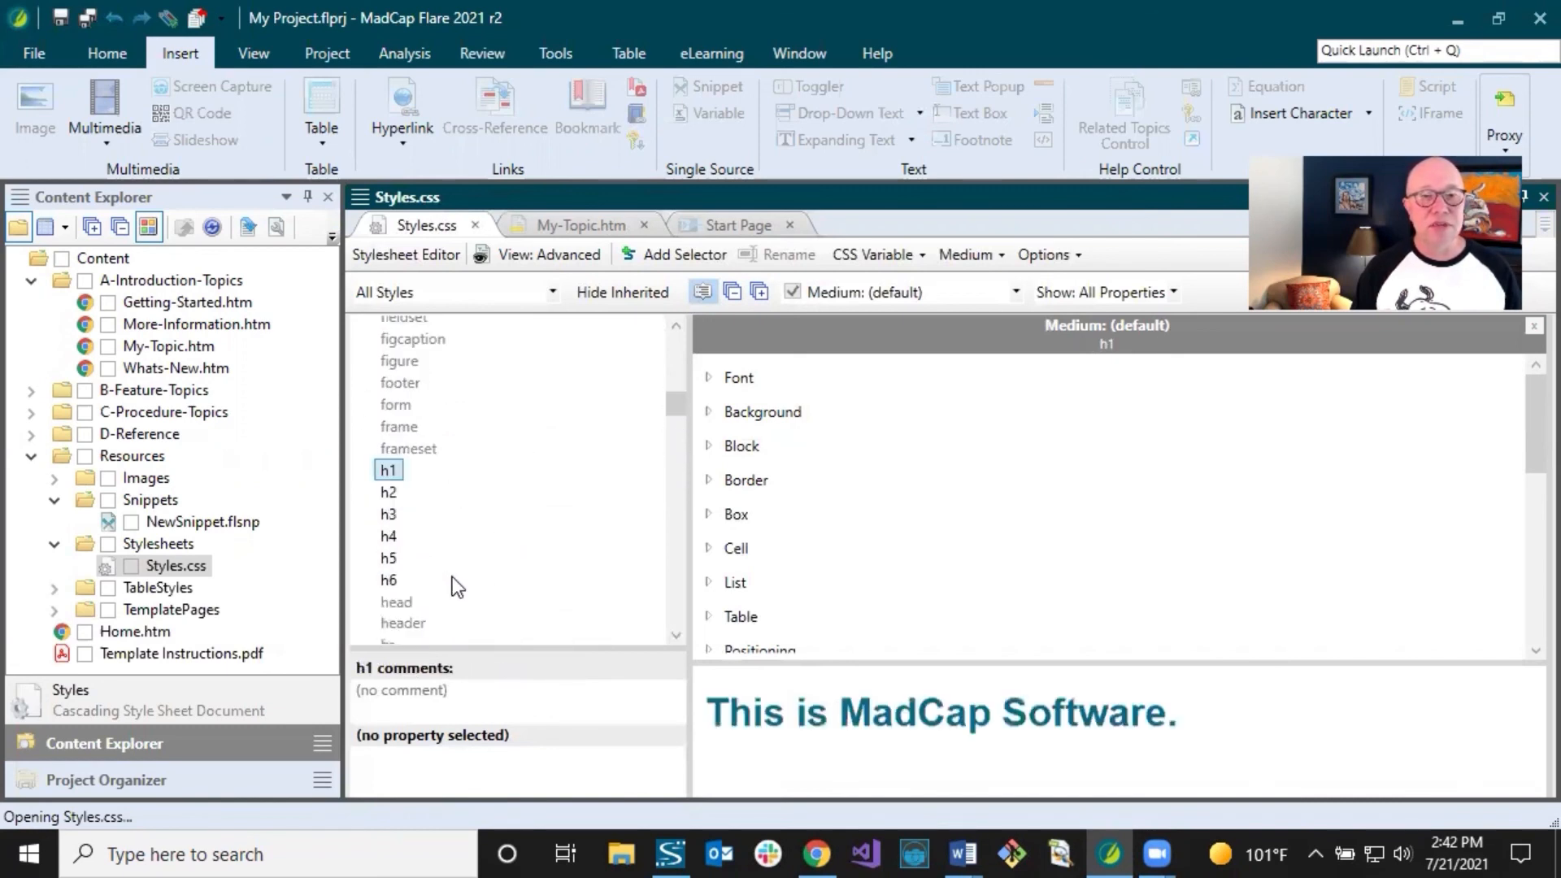
scroll(472, 572, up, 4)
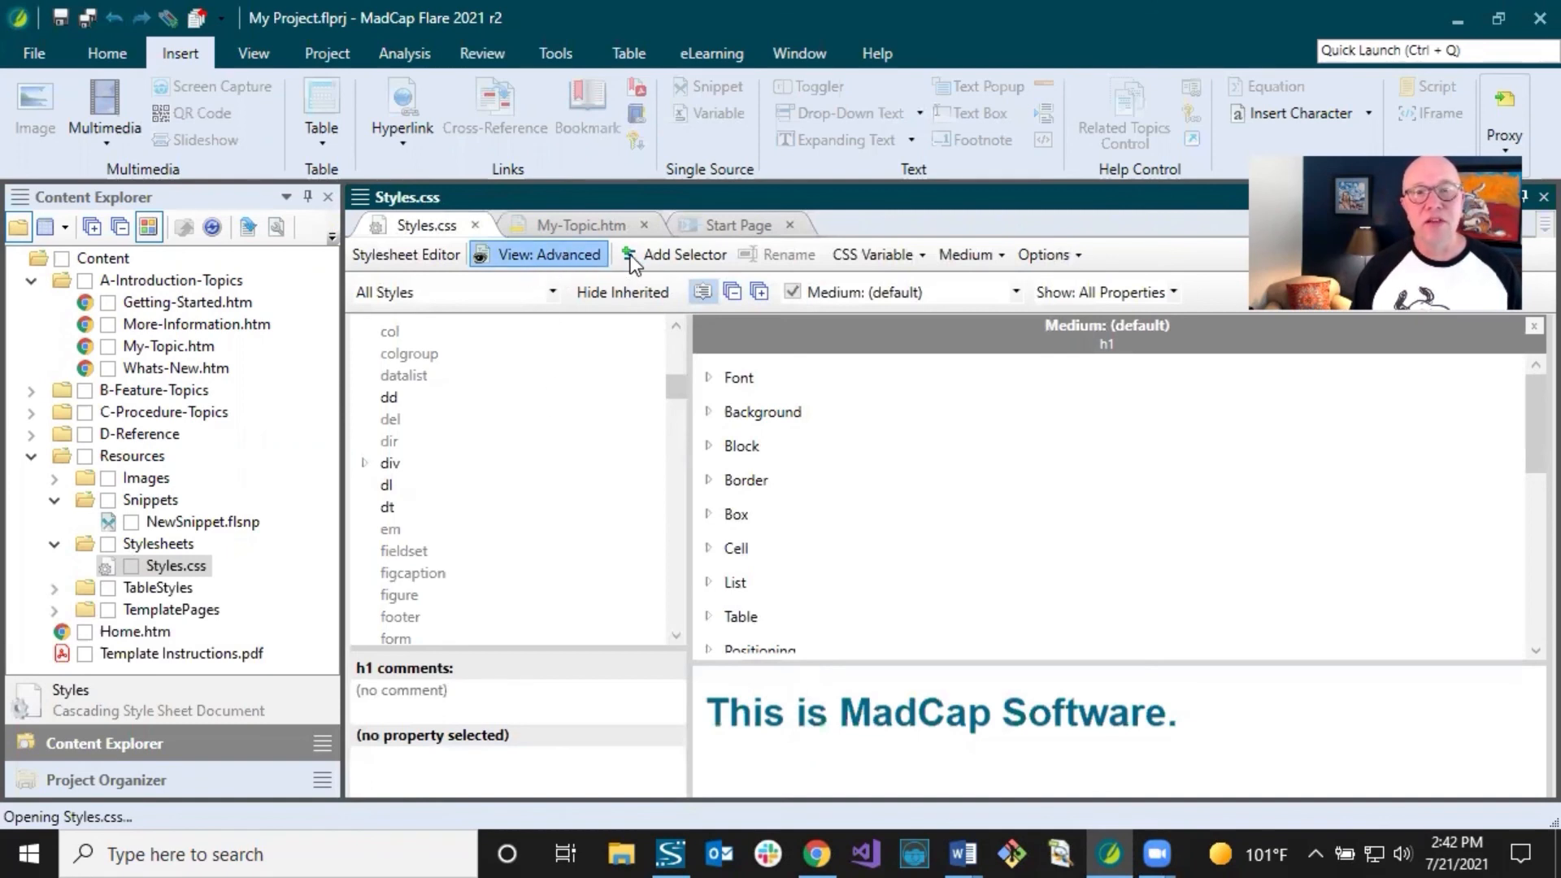
- Switch the Stylesheet Editor to the simplified view, examine the heading rows, and return to the advanced view with h3 selected
click(527, 254)
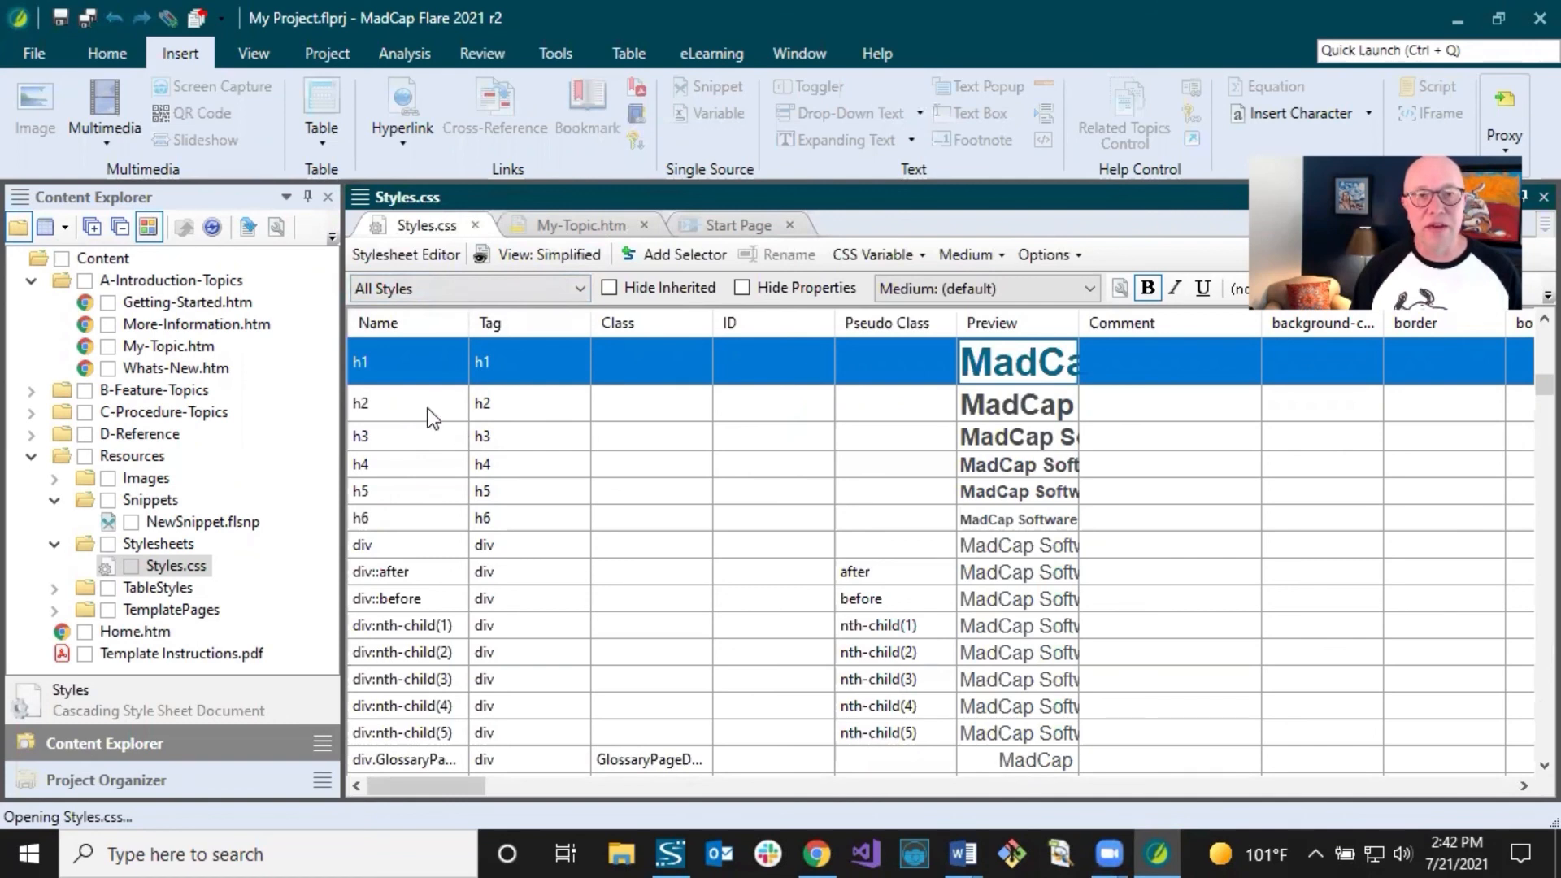
click(469, 406)
click(411, 438)
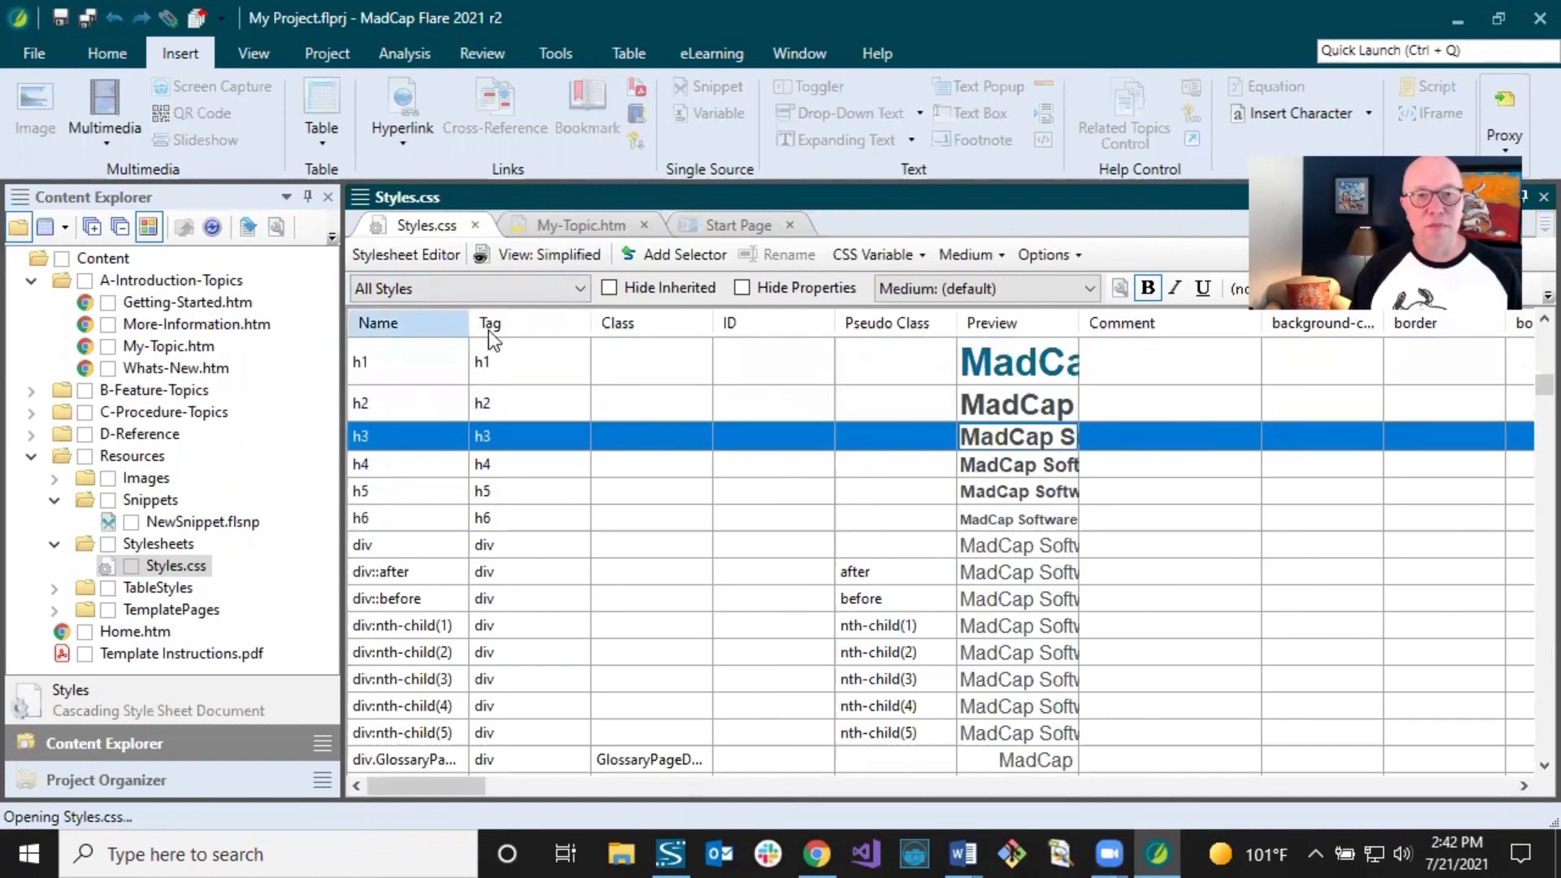
click(534, 265)
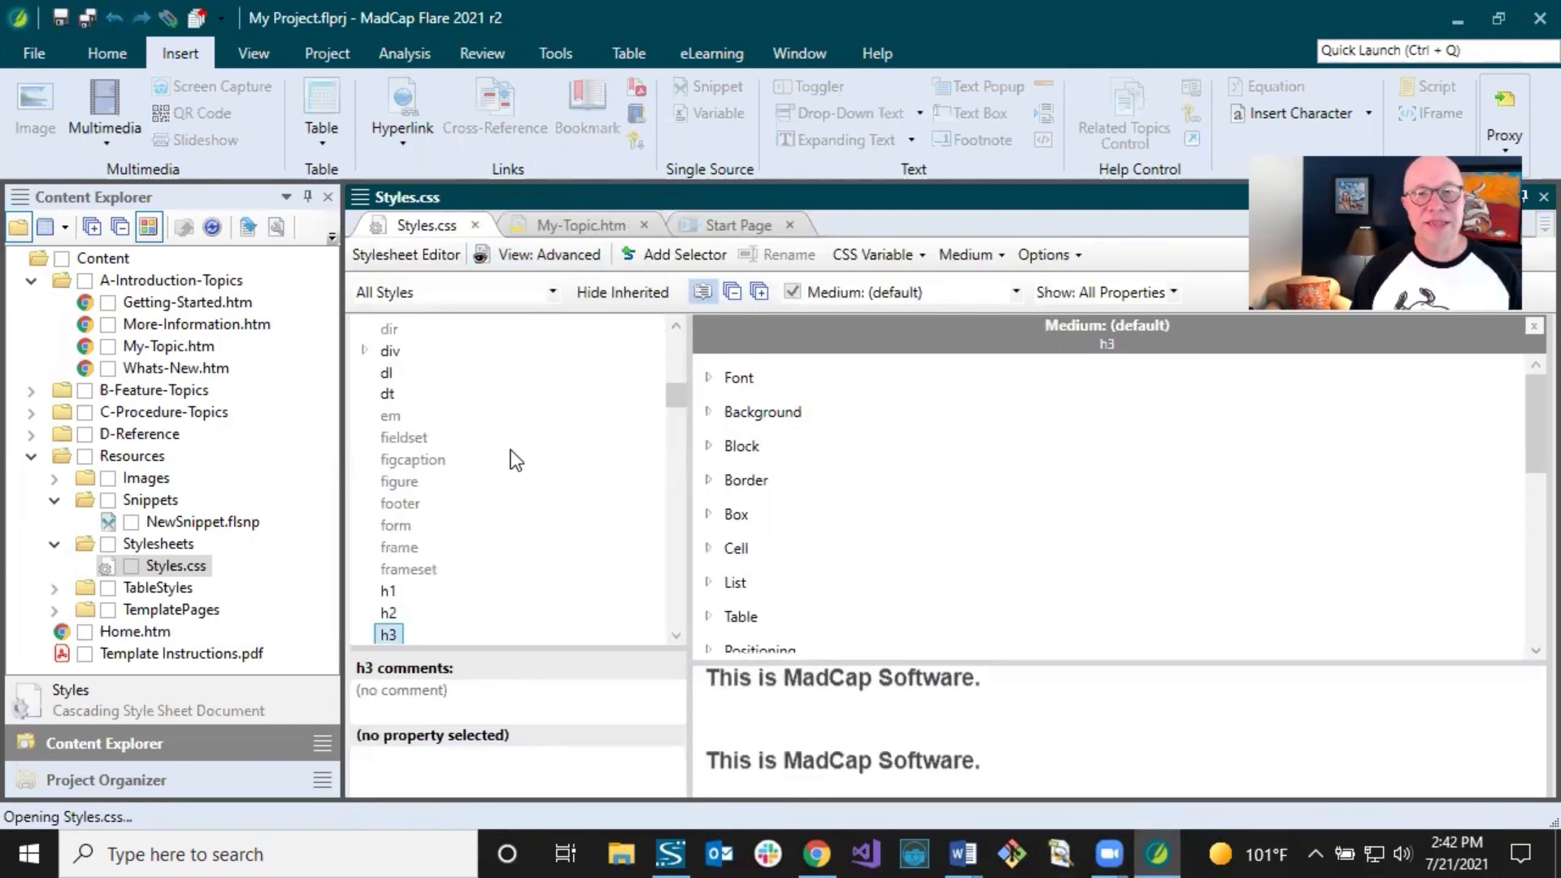
scroll(516, 461, down, 2)
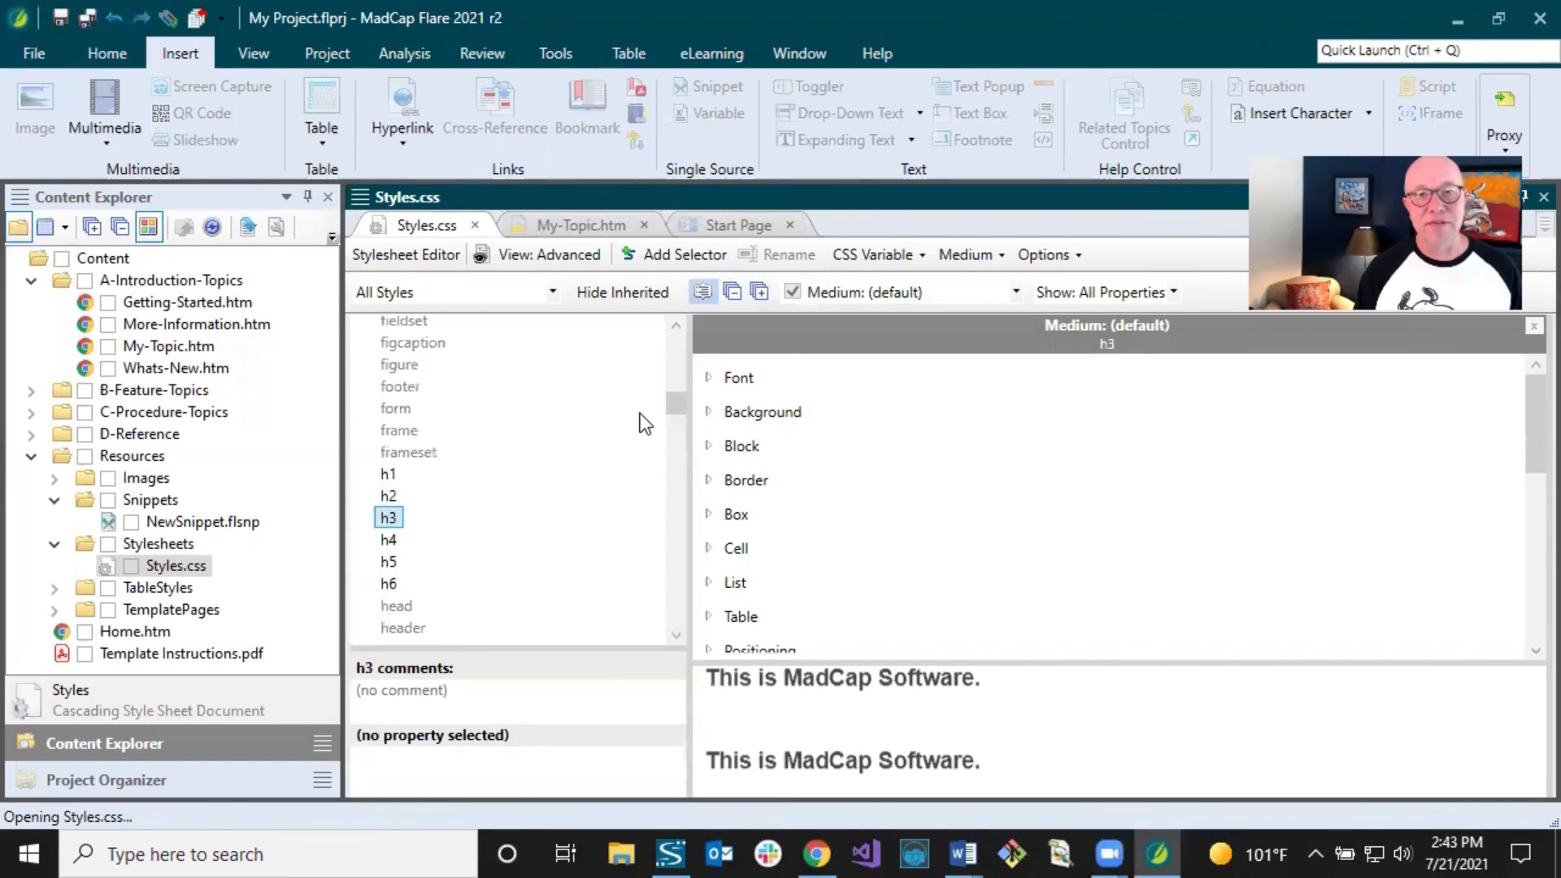
drag(670, 402, 671, 412)
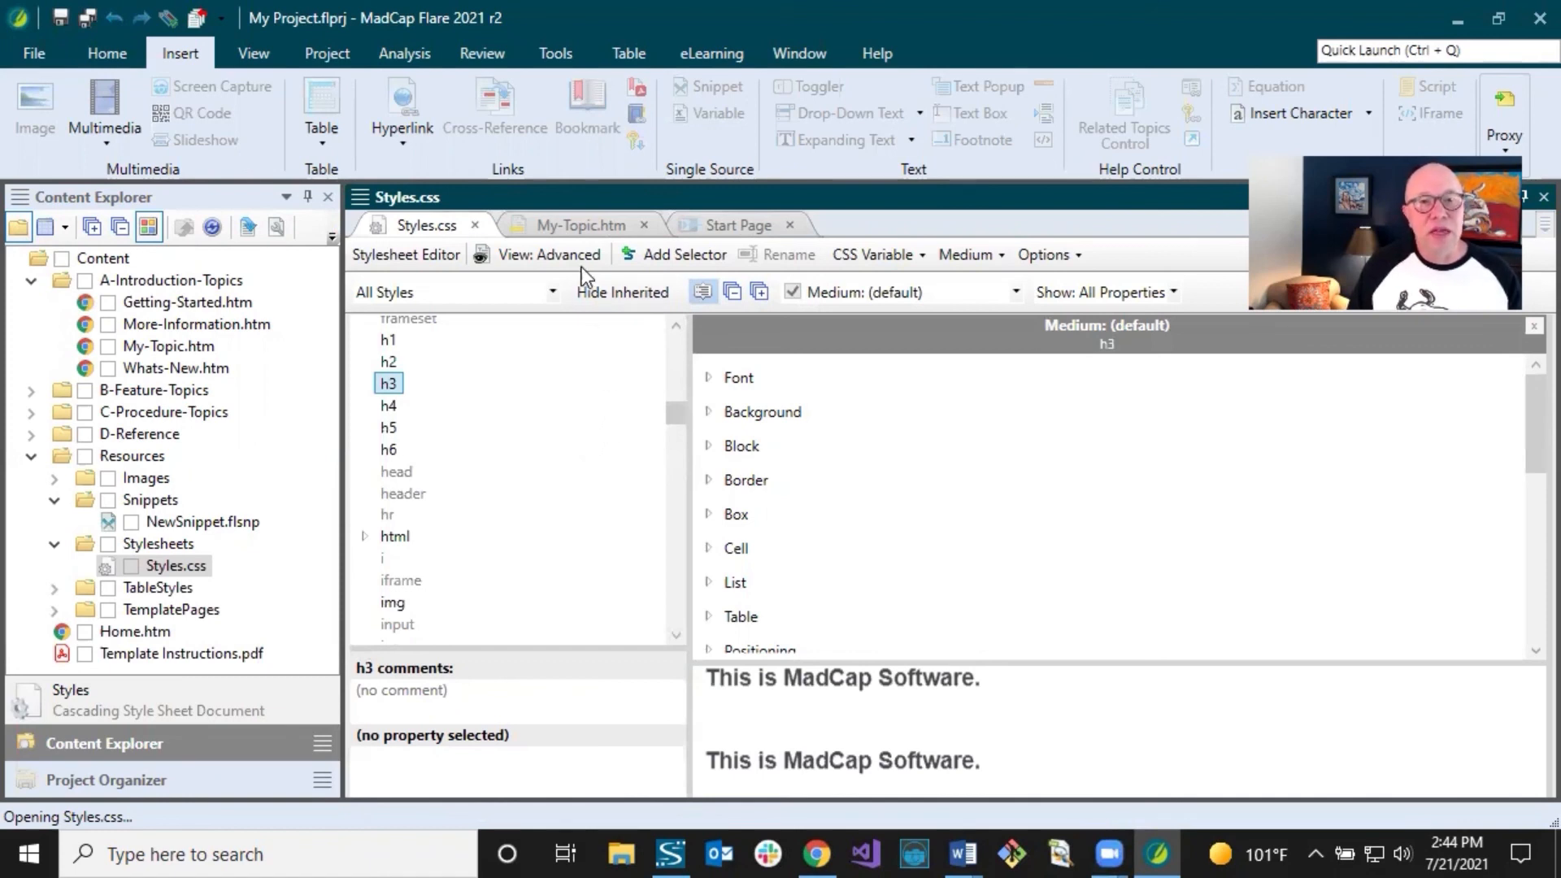
- Add a paragraph reading "New Heading" below the bulleted list in My-Topic.htm
click(584, 225)
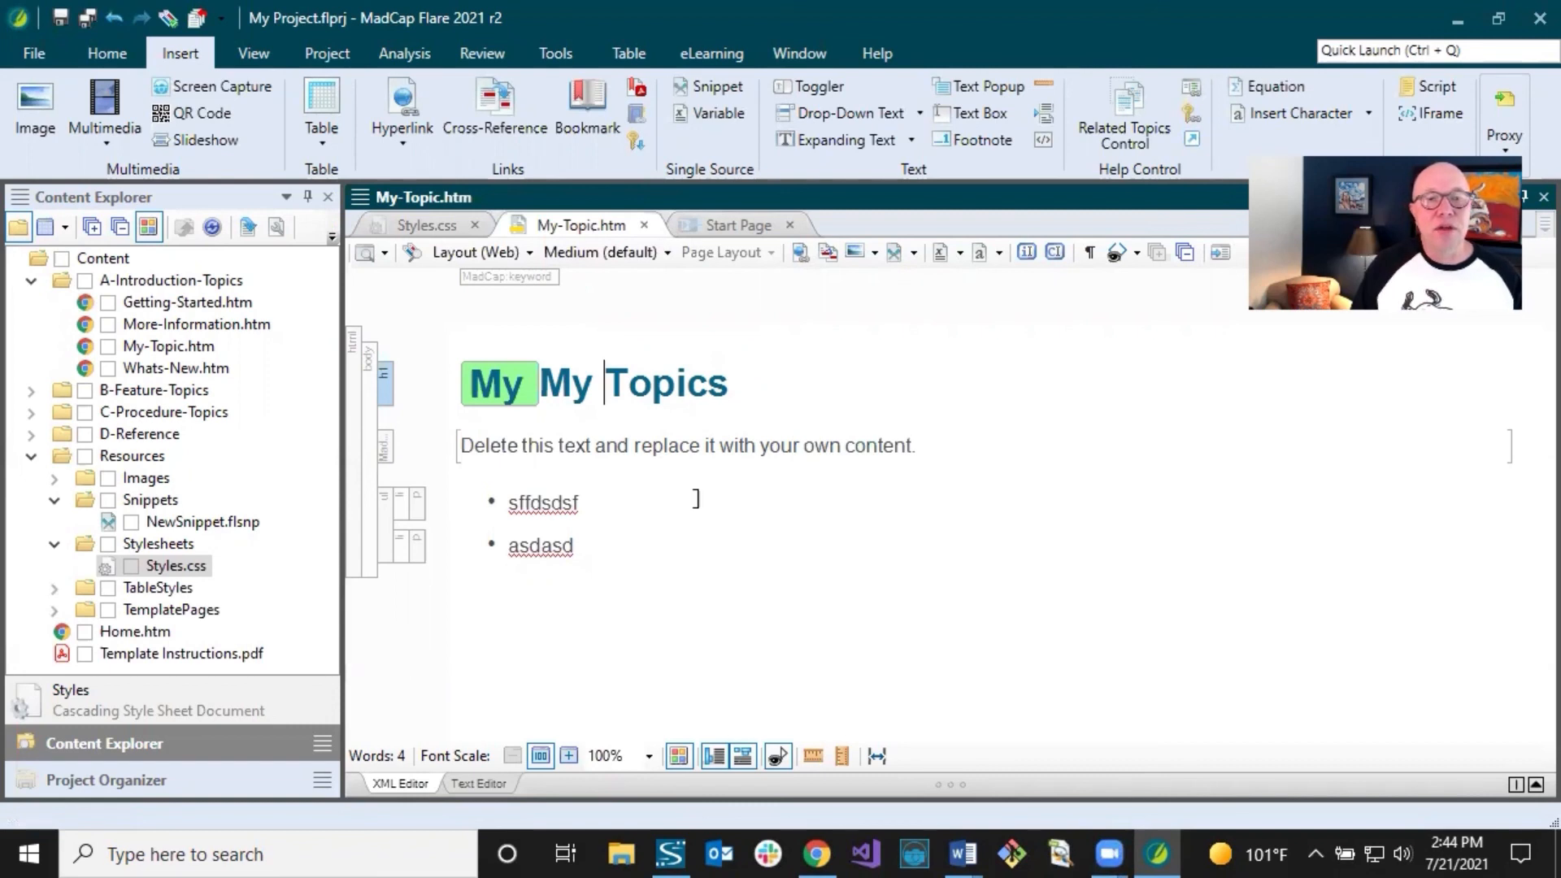
click(594, 548)
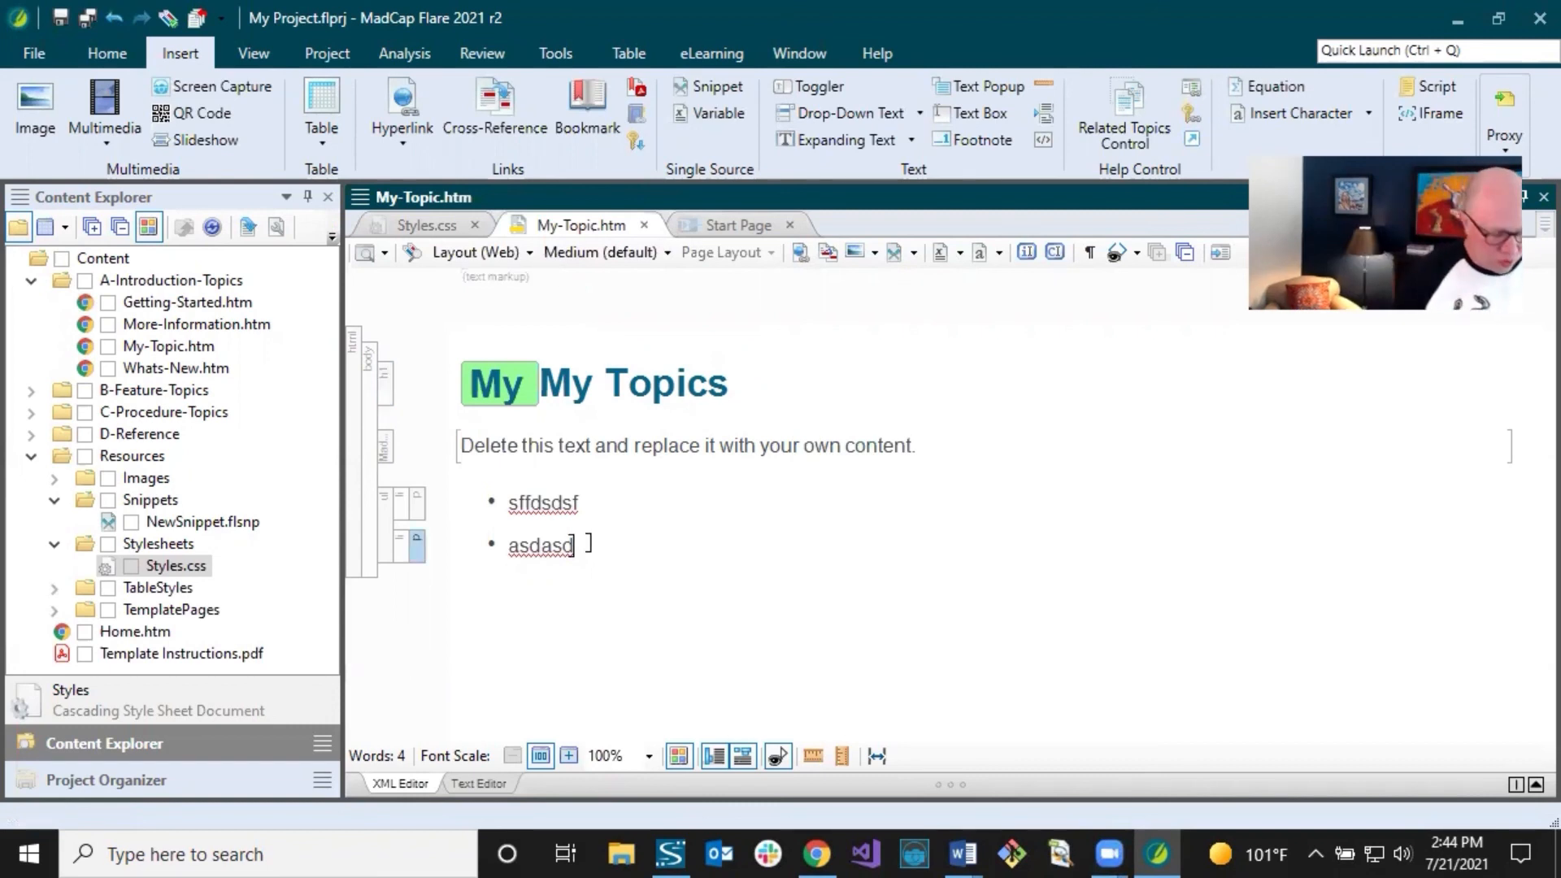
key(Return)
key(Return)
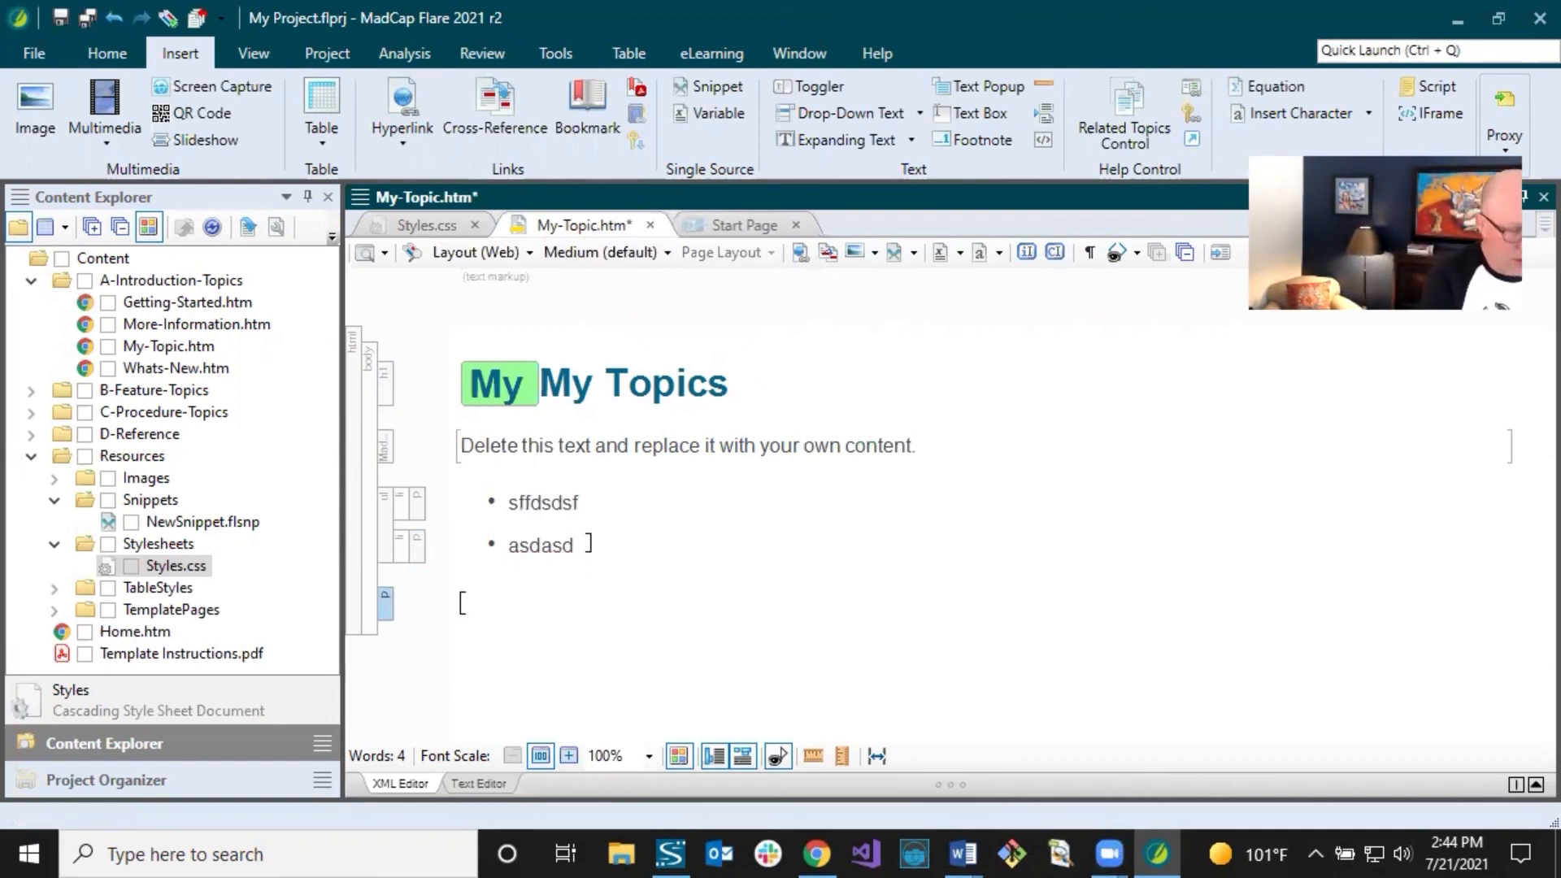
text(New heading)
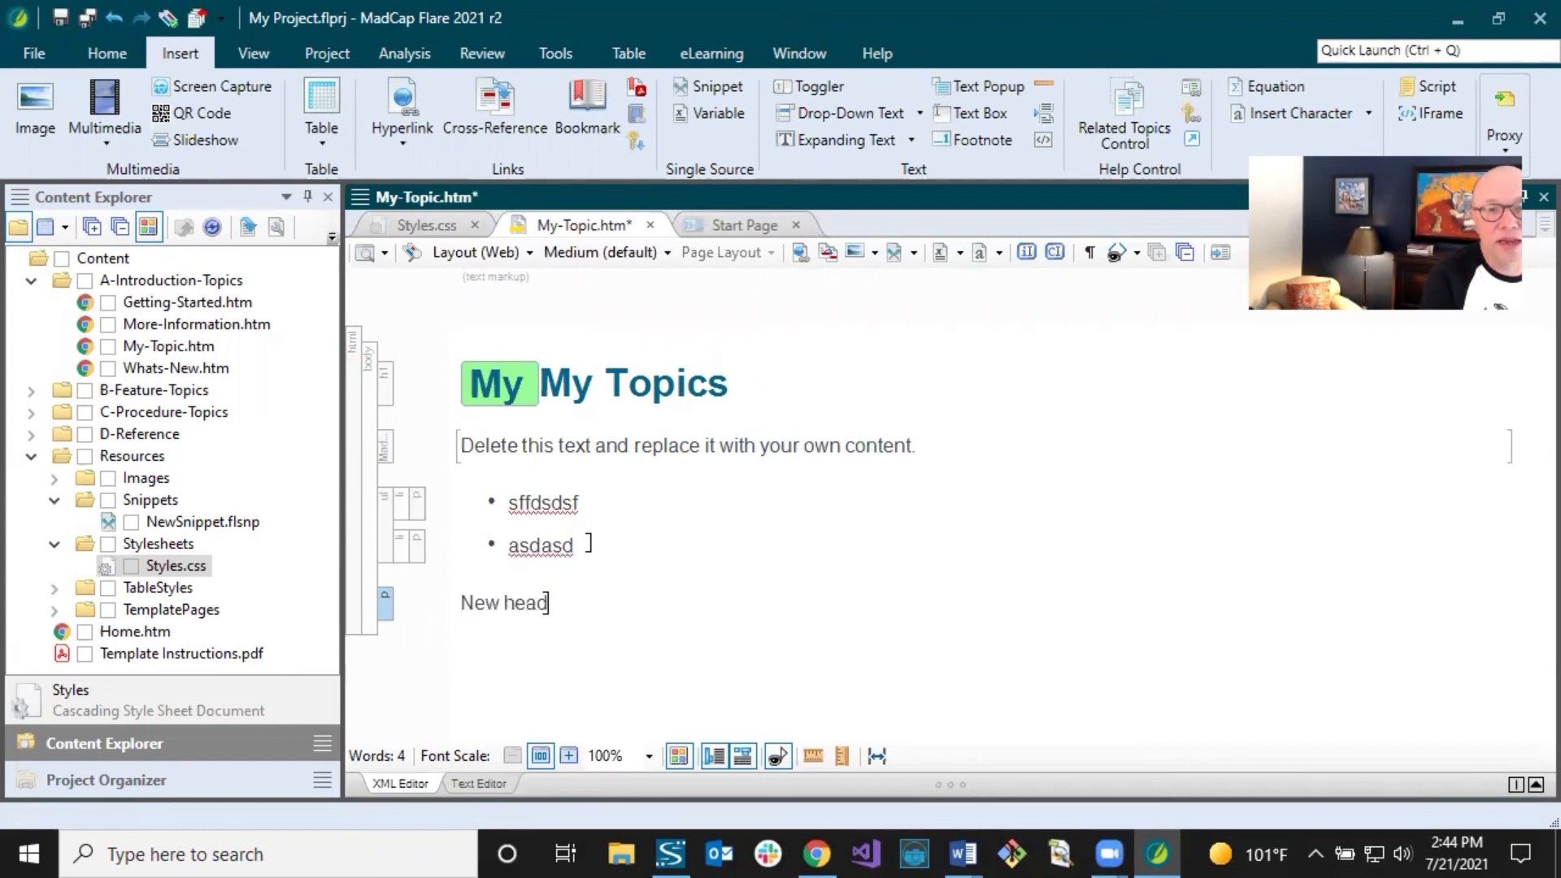
key(BackSpace)
key(BackSpace)
key(BackSpace)
key(BackSpace)
key(BackSpace)
key(BackSpace)
key(BackSpace)
key(BackSpace)
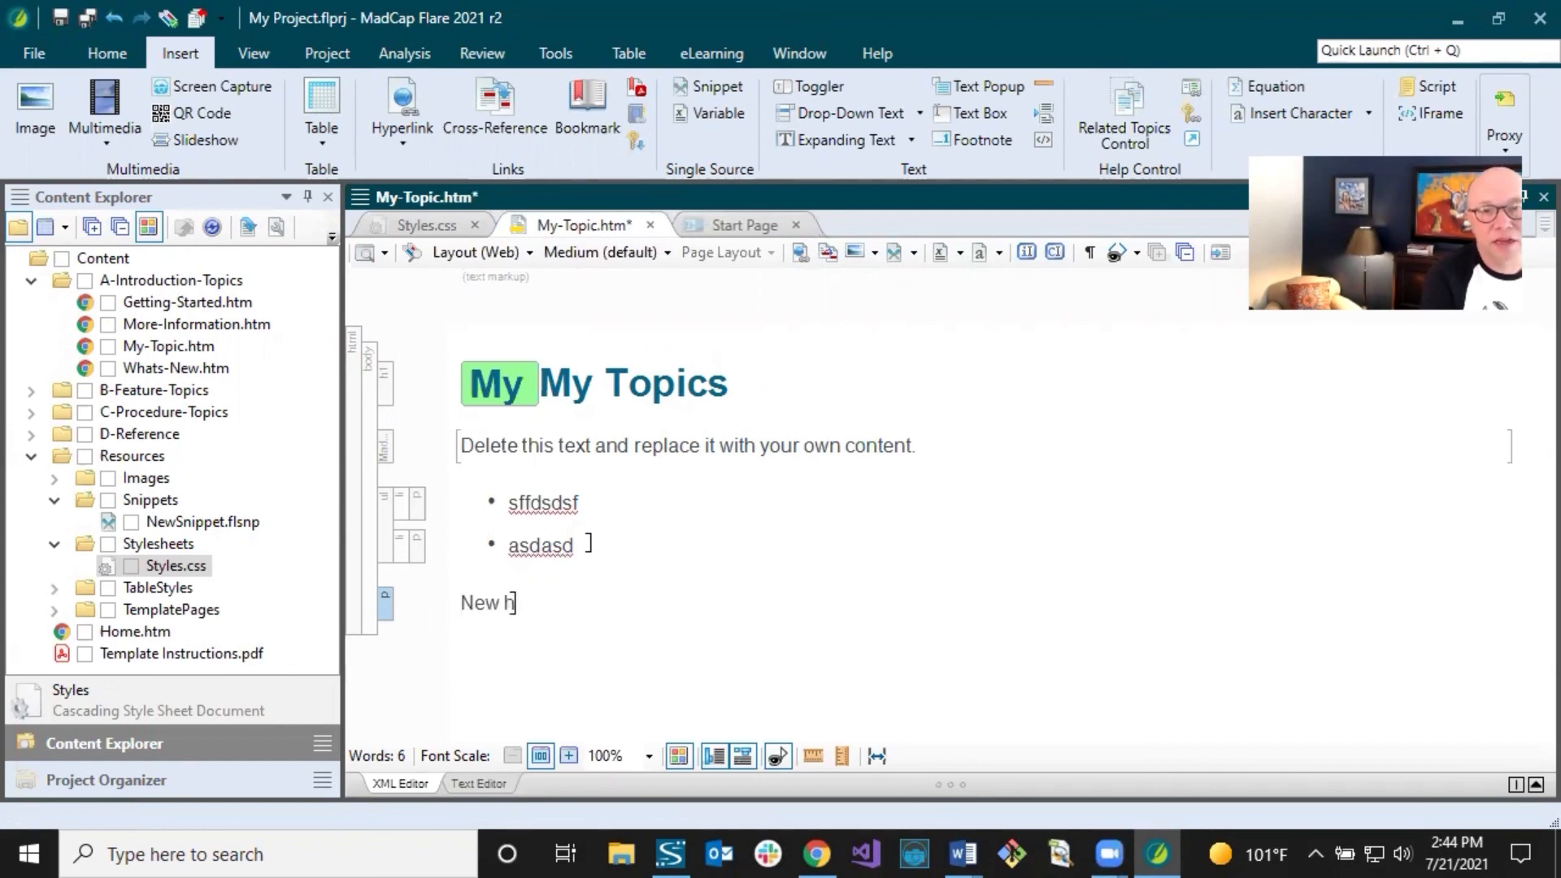
text(Heading)
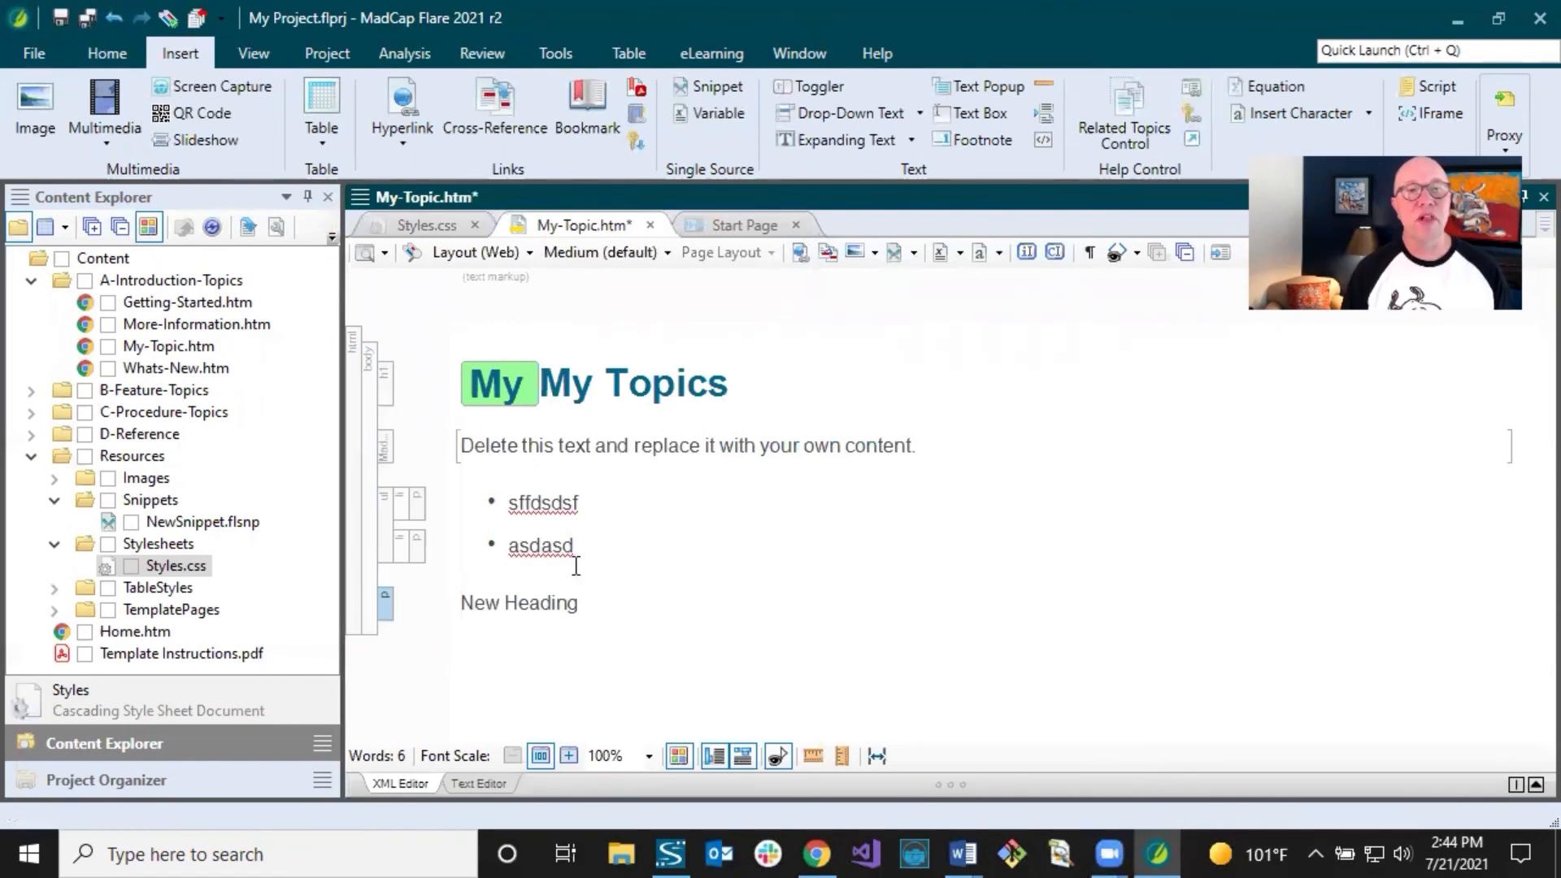
- Apply the h2 style to the "New Heading" paragraph
click(116, 57)
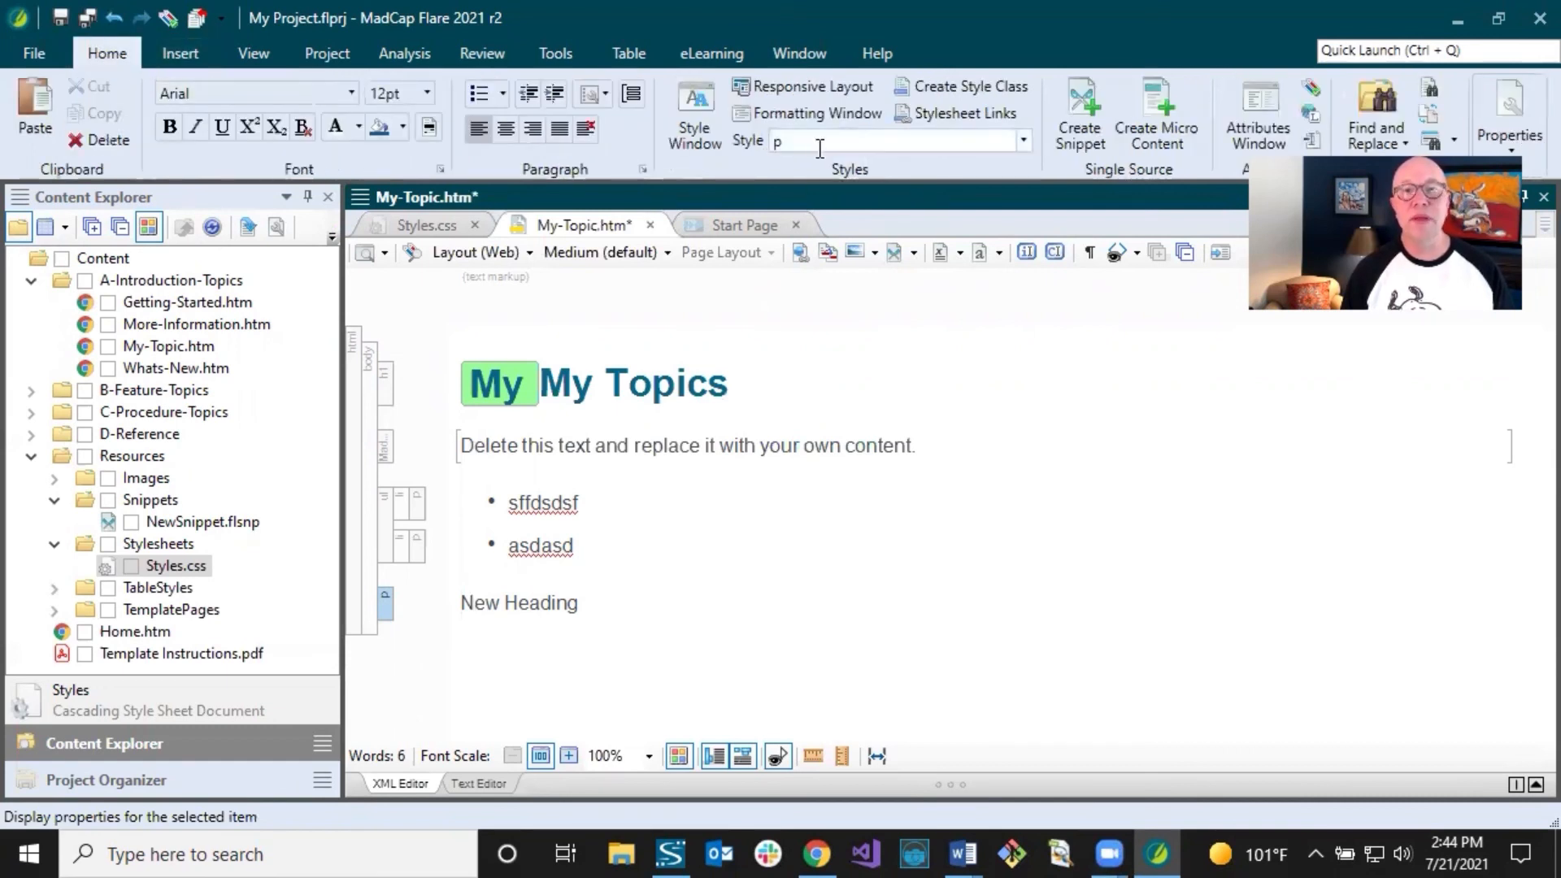
click(1025, 140)
click(835, 582)
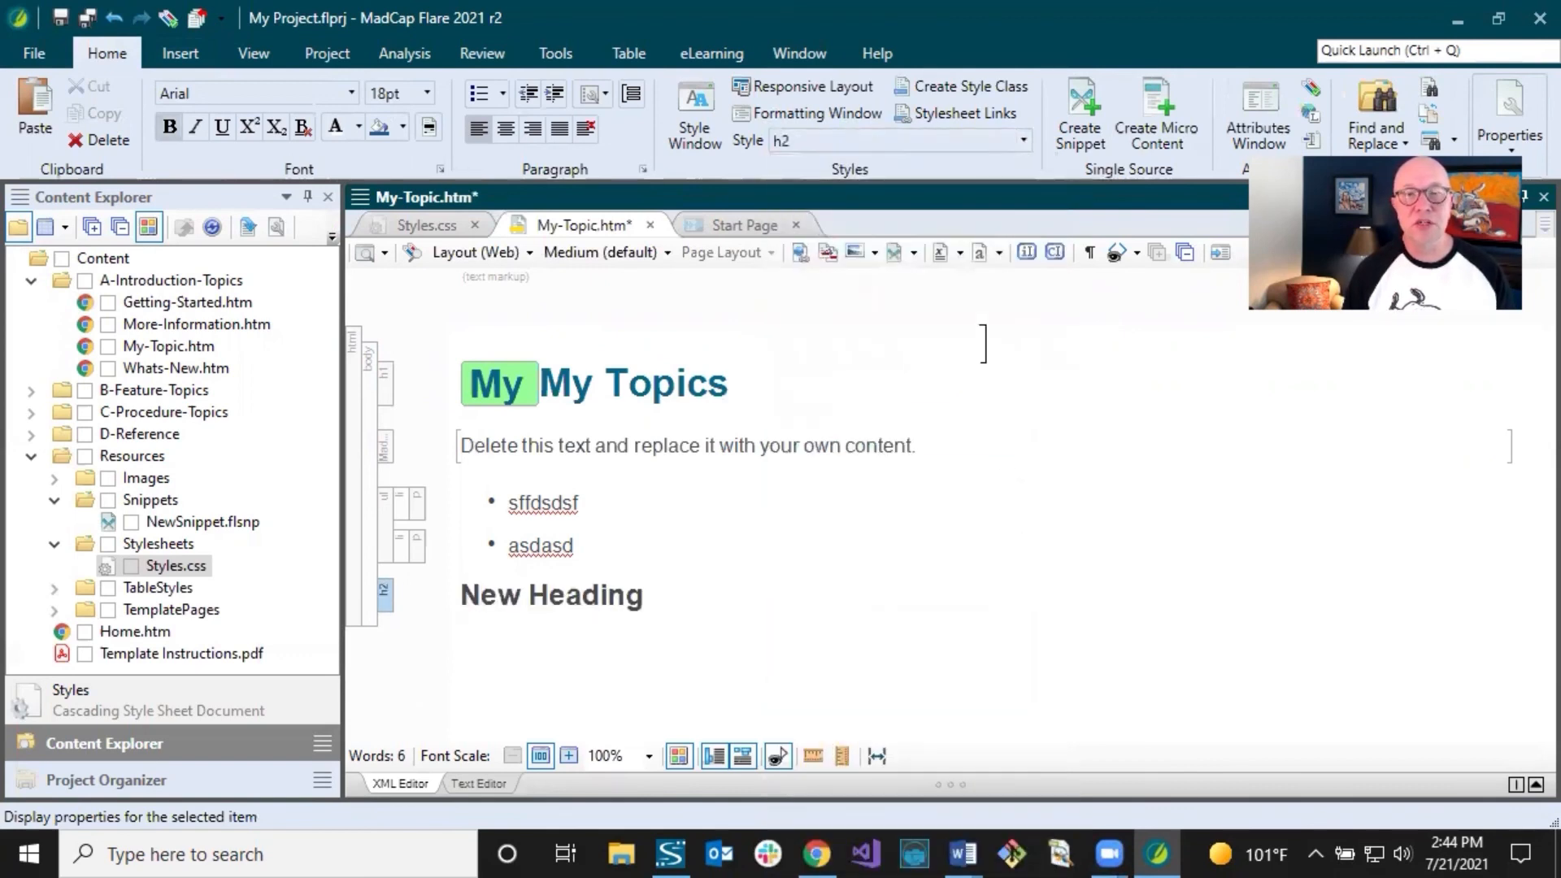
- Show the Style Window, apply the h3 style to "New Heading" from its available styles, and save the topic
click(696, 114)
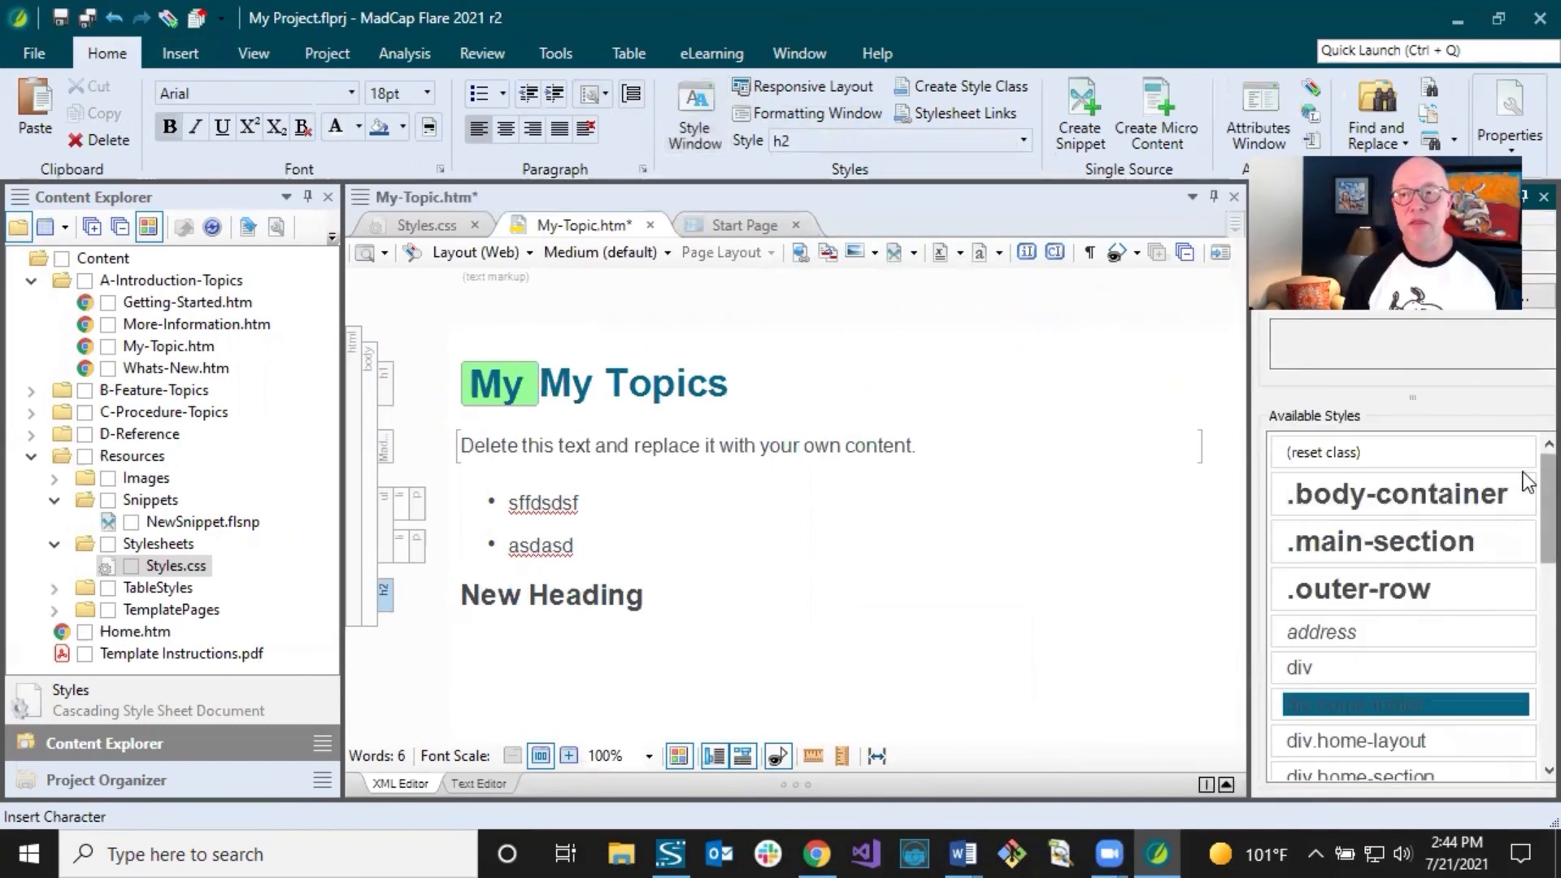
scroll(1512, 569, down, 5)
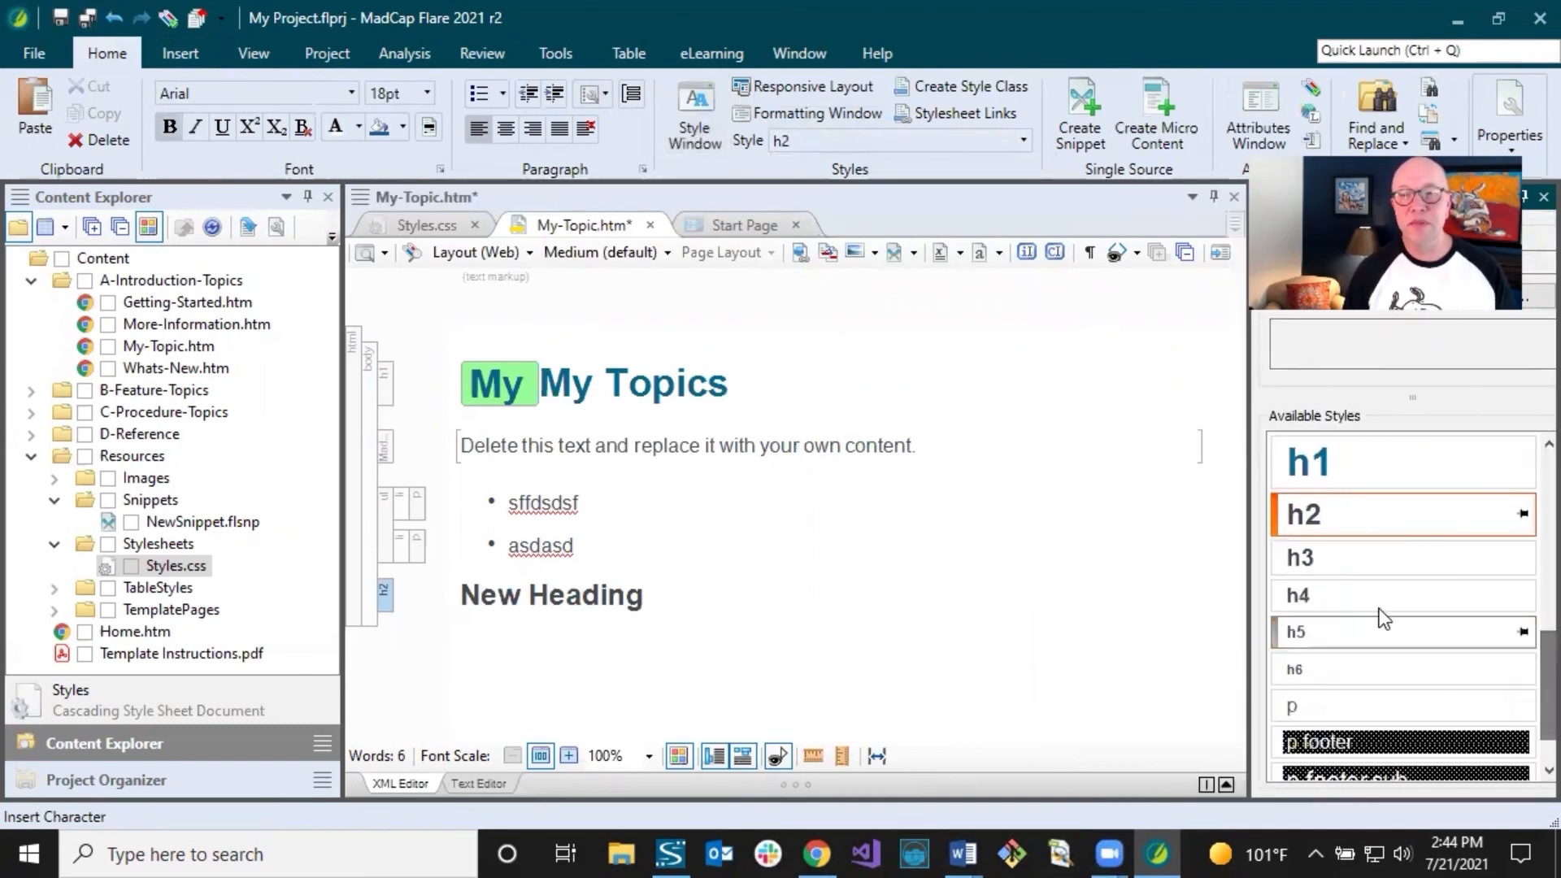
double_click(1328, 555)
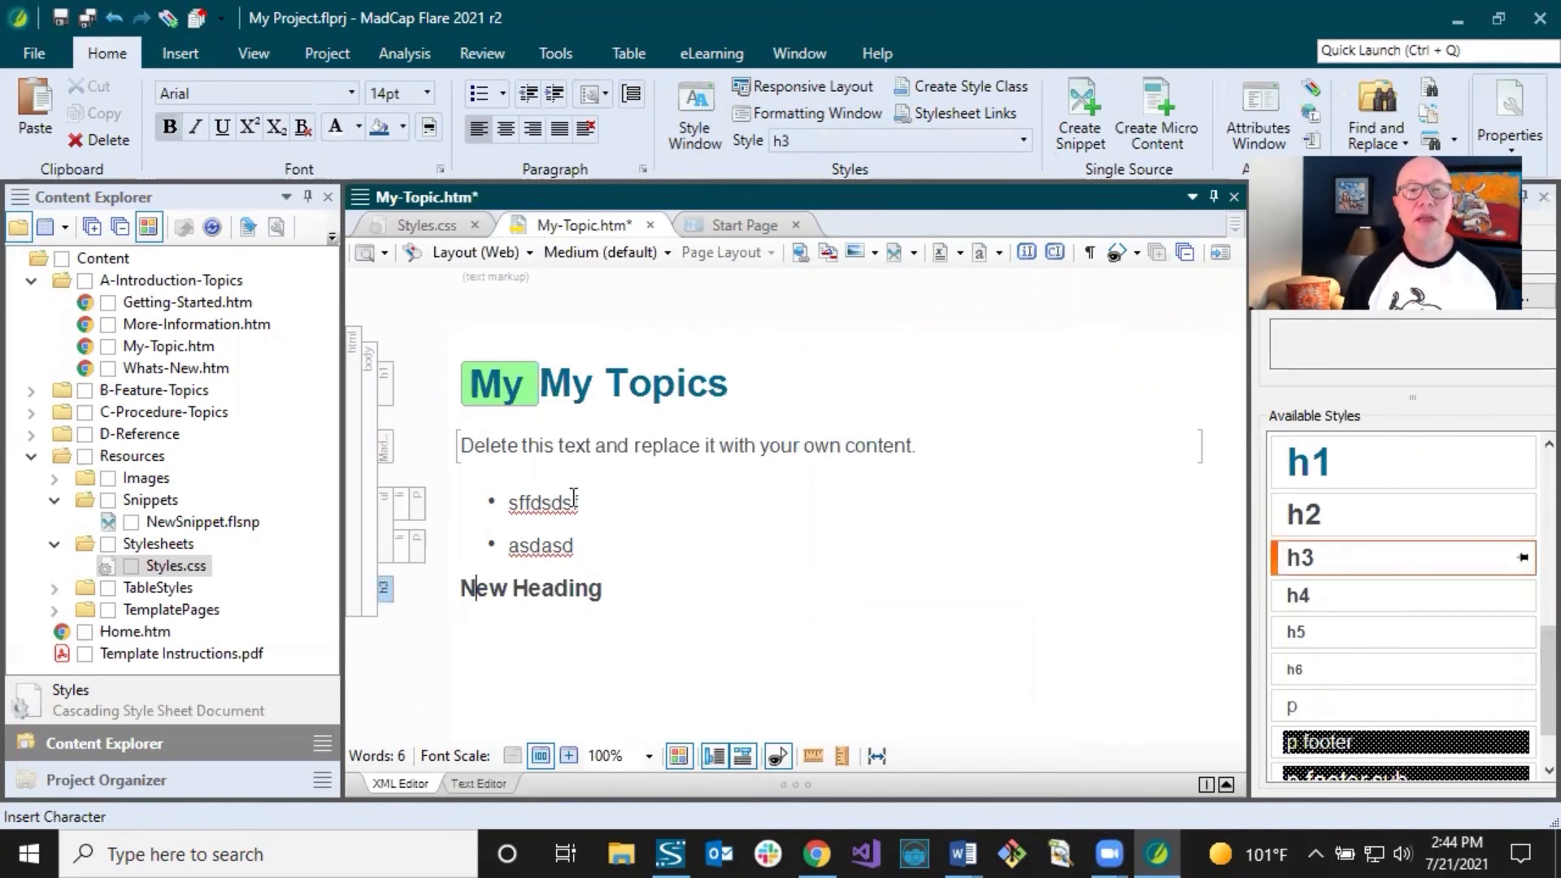
click(582, 379)
click(60, 16)
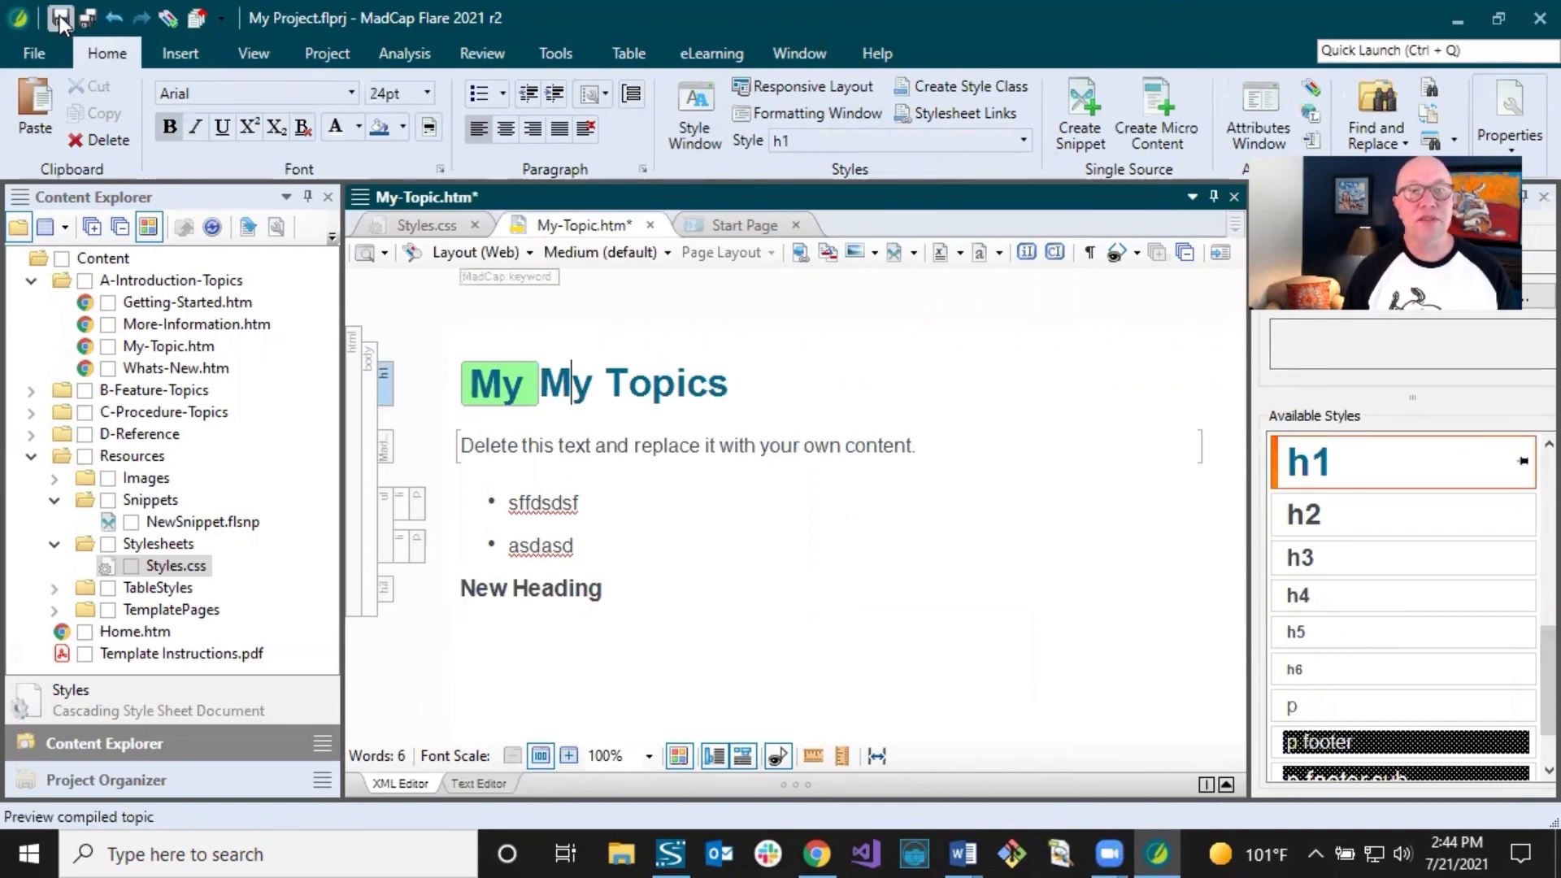
- Return to Styles.css, narrow the selector list, and expand the h1 selector's Font properties to reach its color
click(406, 224)
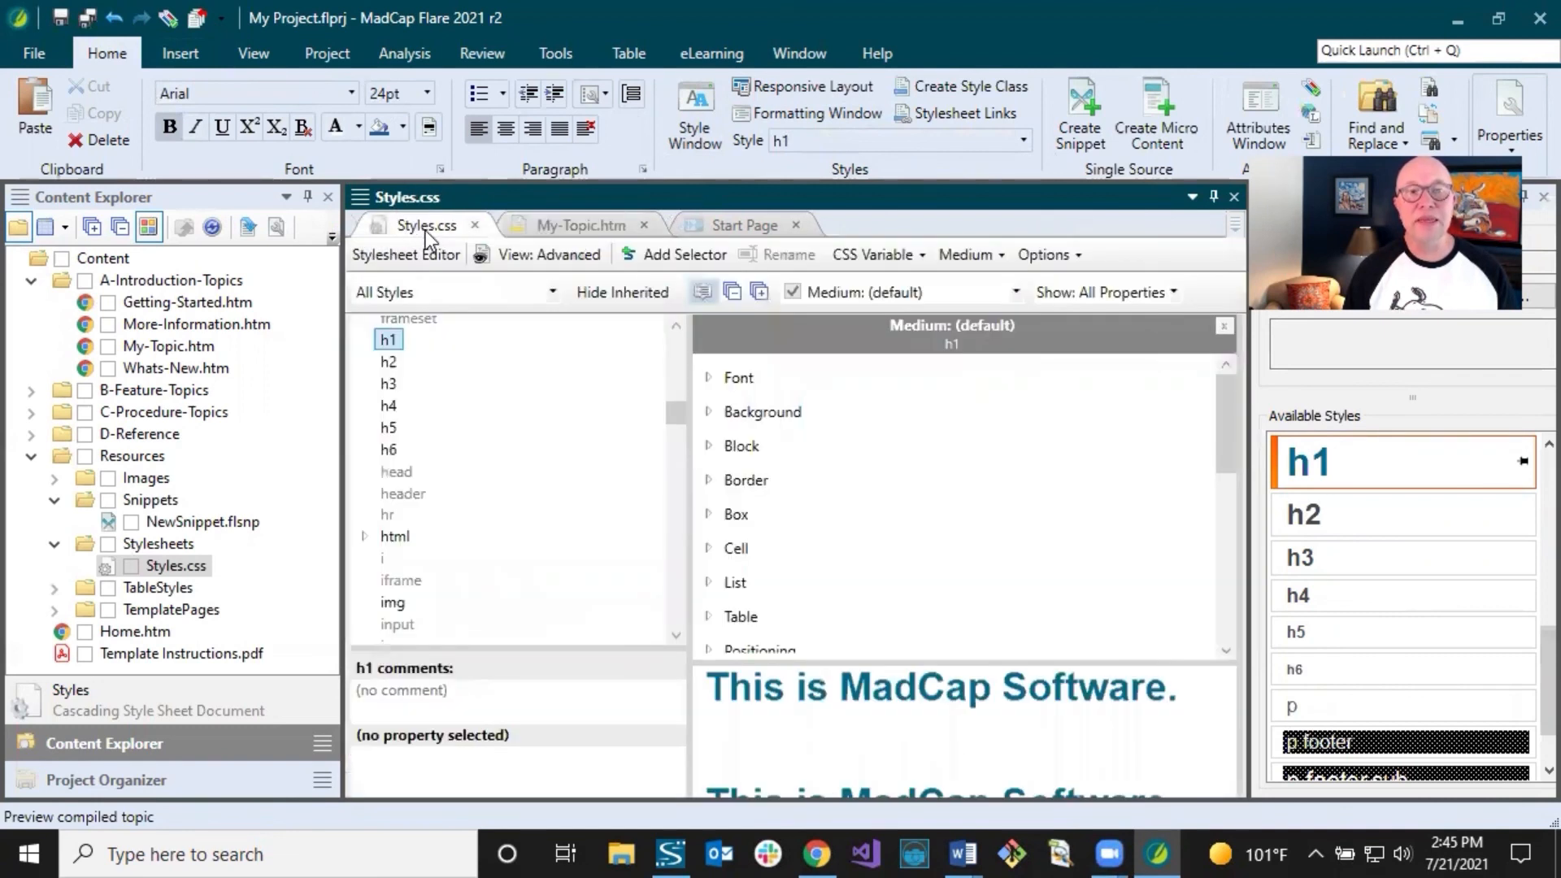
scroll(563, 490, up, 2)
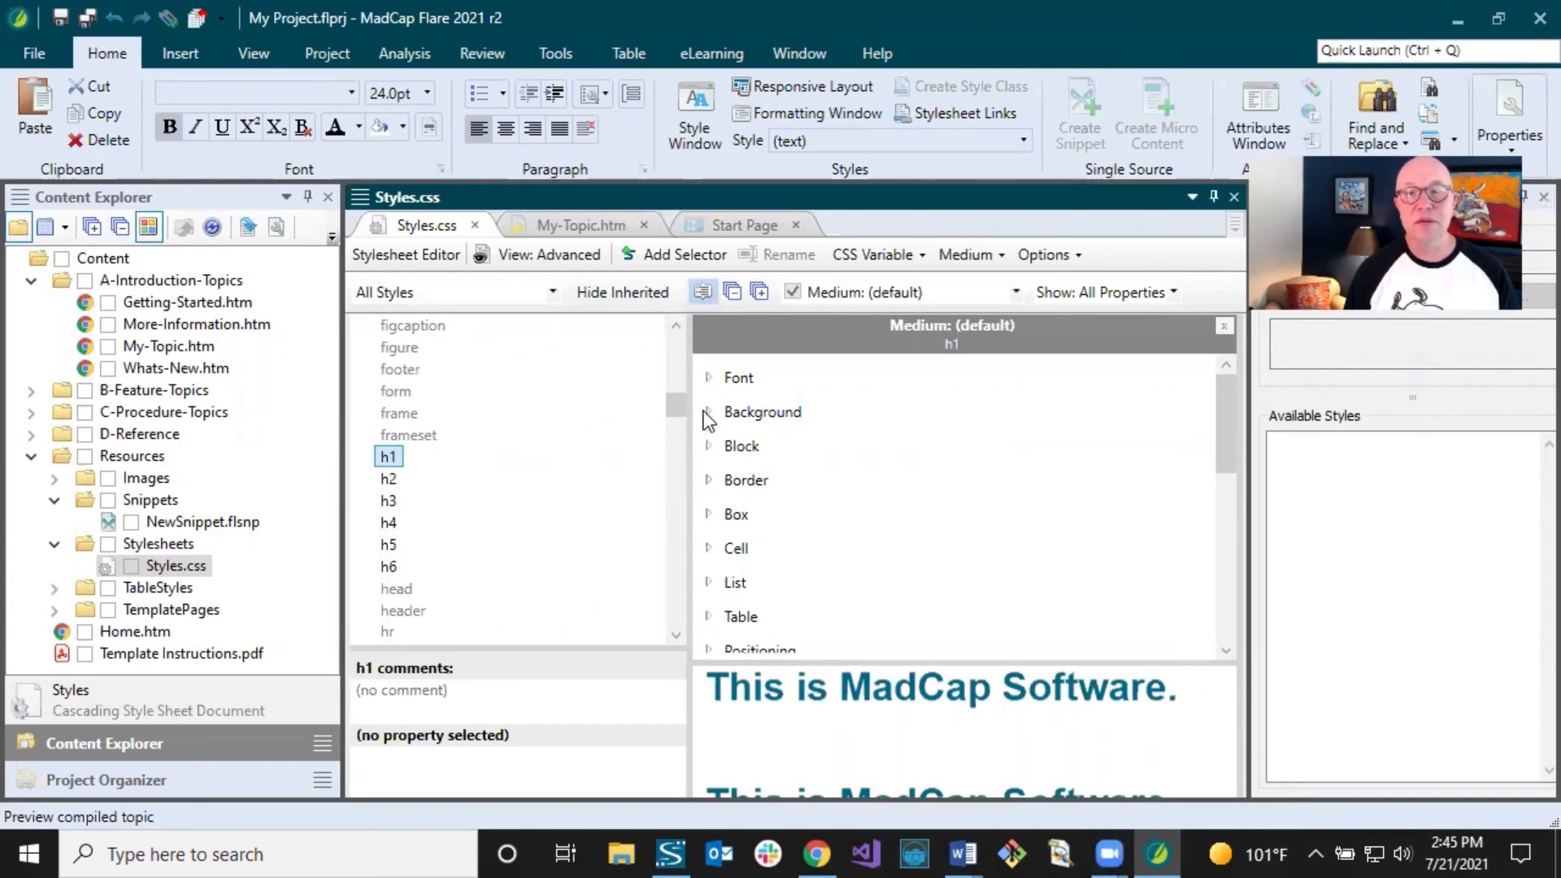
drag(689, 411, 555, 400)
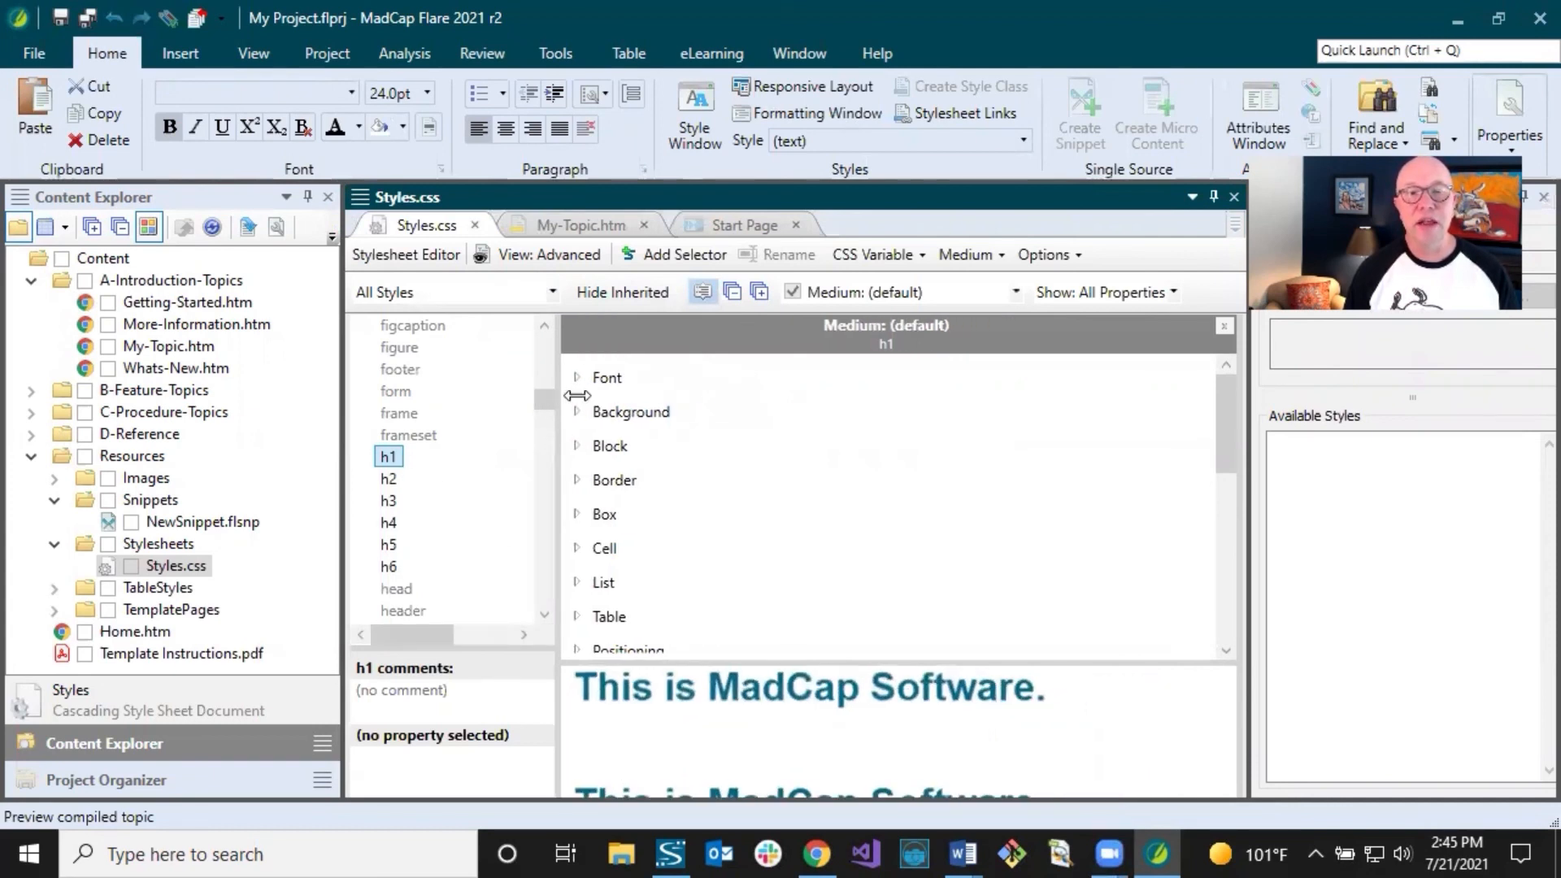
click(583, 380)
click(929, 409)
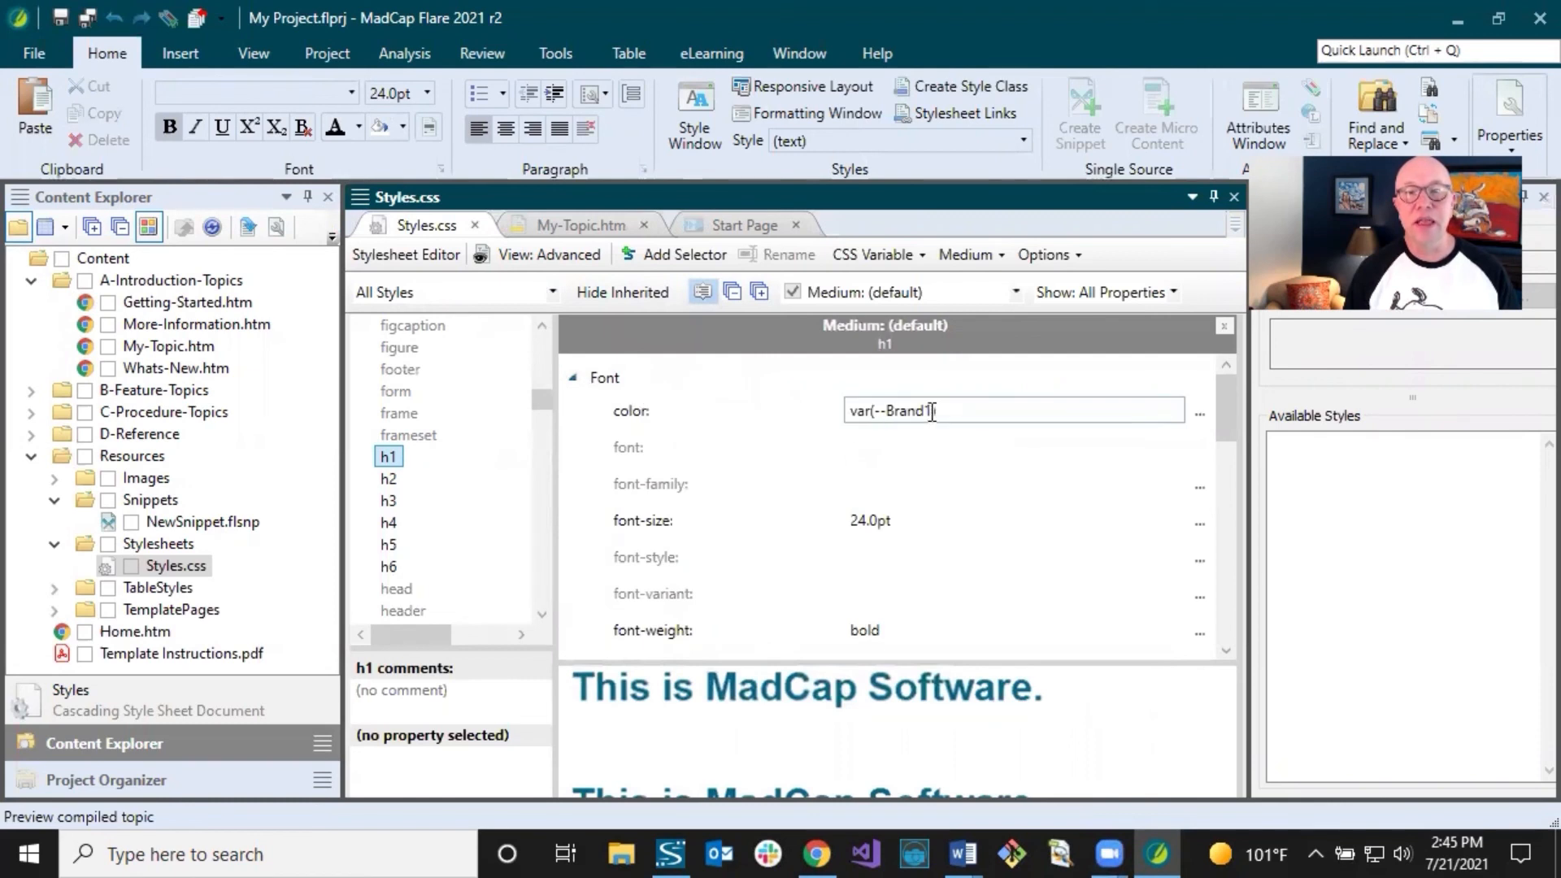
click(957, 410)
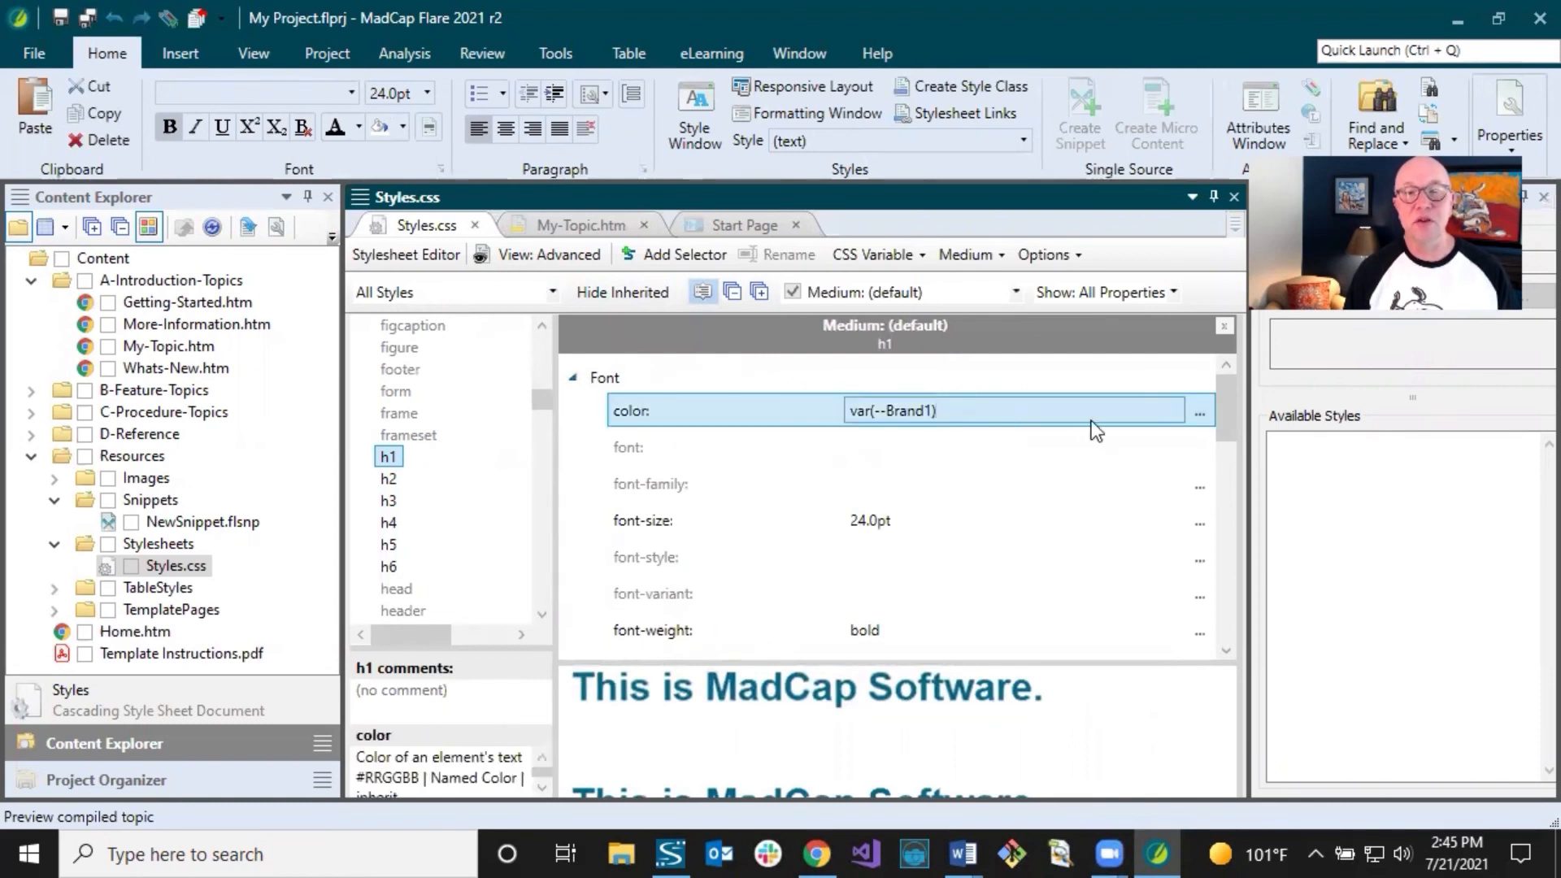
- Set the h1 font color to the custom pink #e21479 using the Color Picker
click(1200, 415)
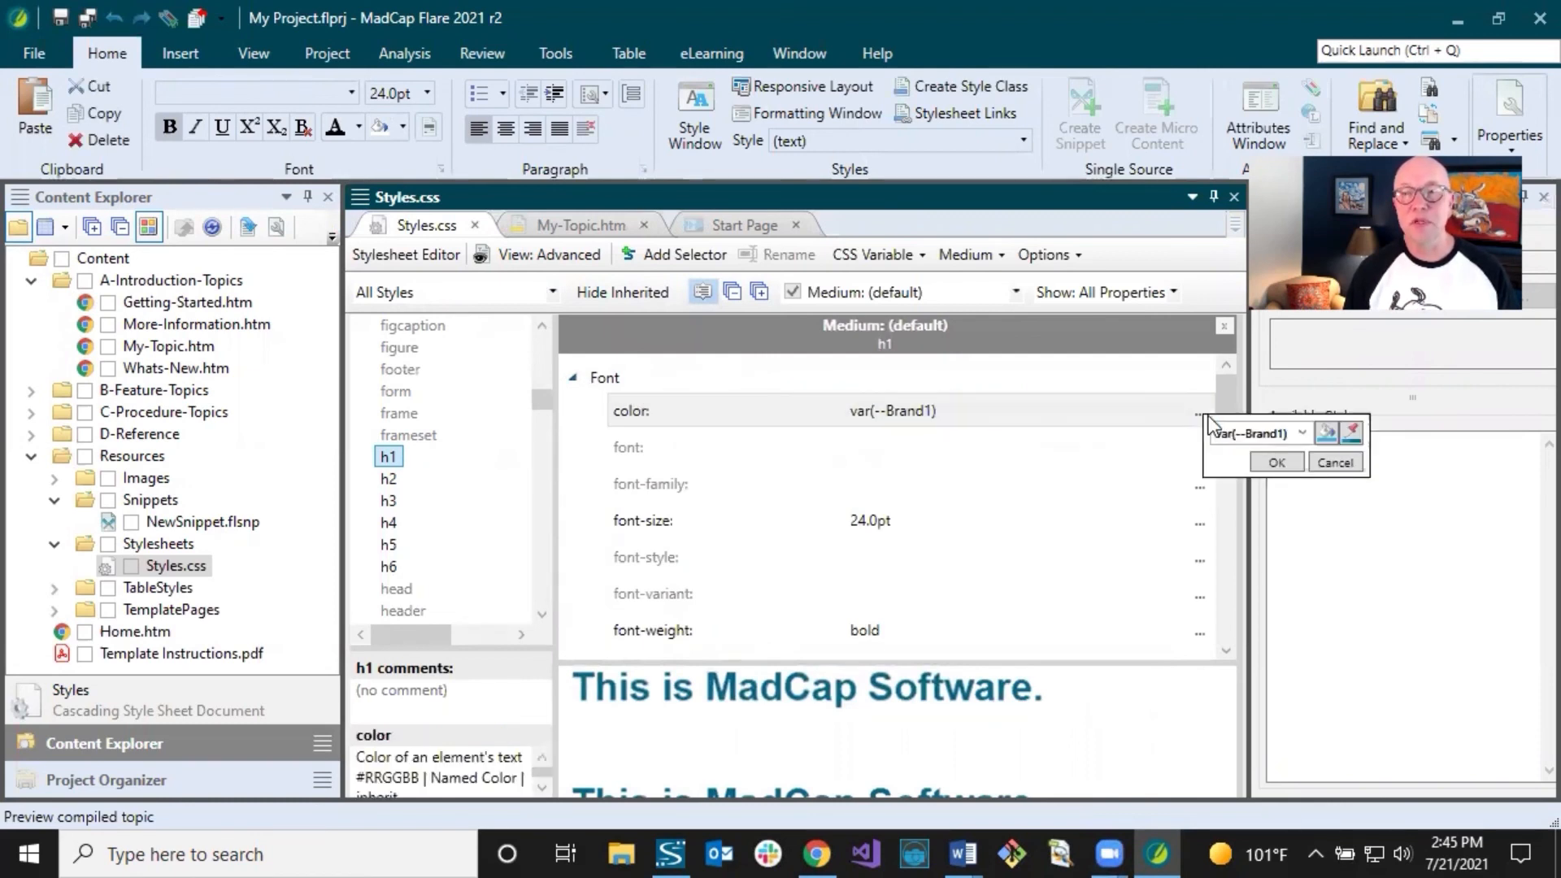
click(1324, 432)
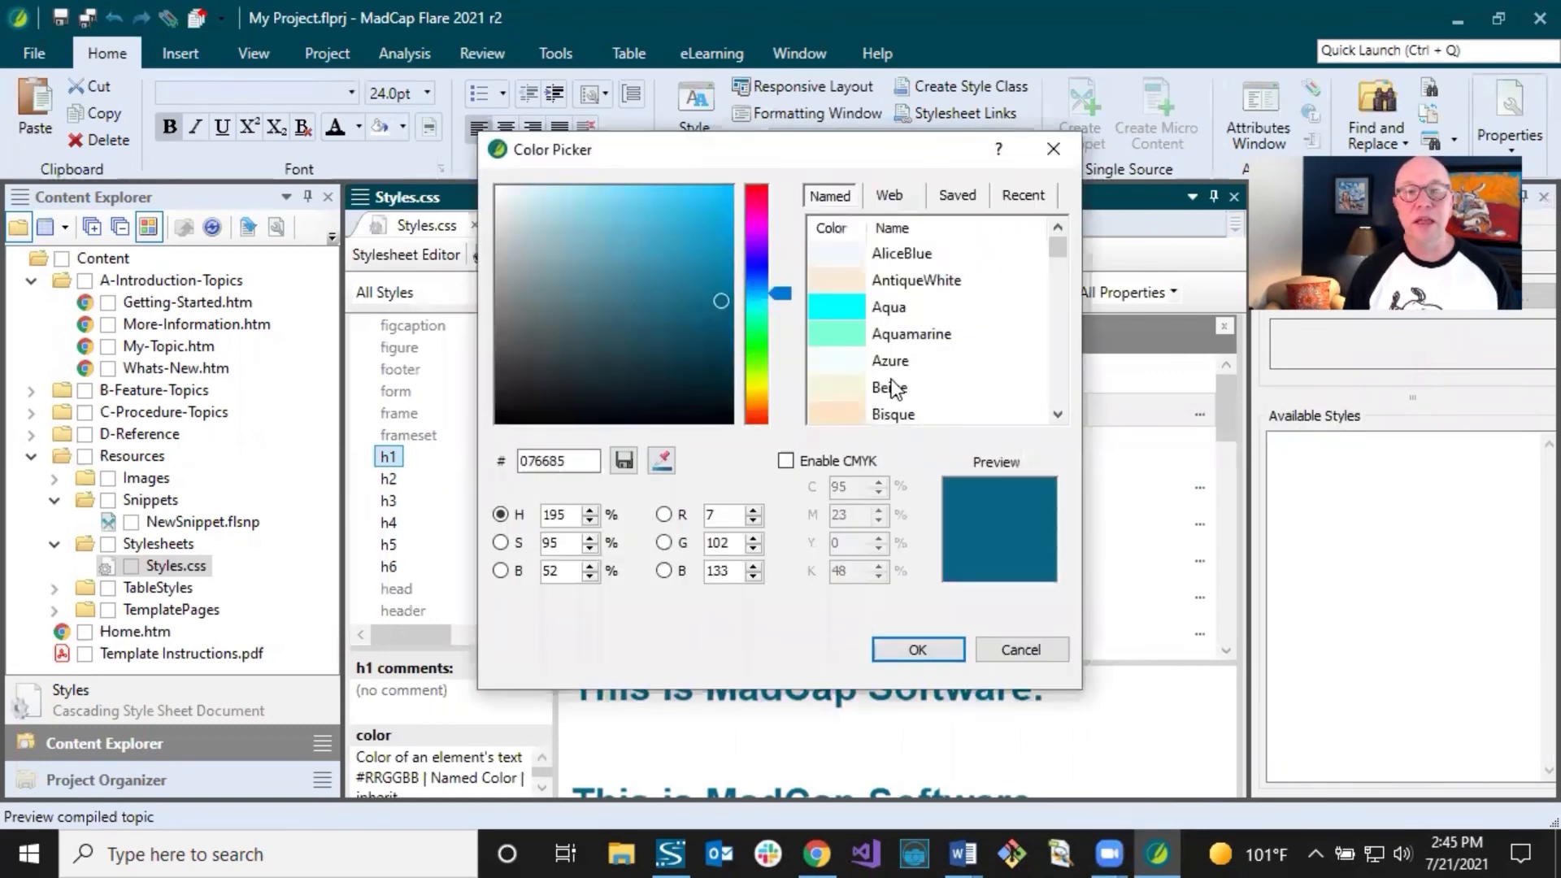
click(754, 404)
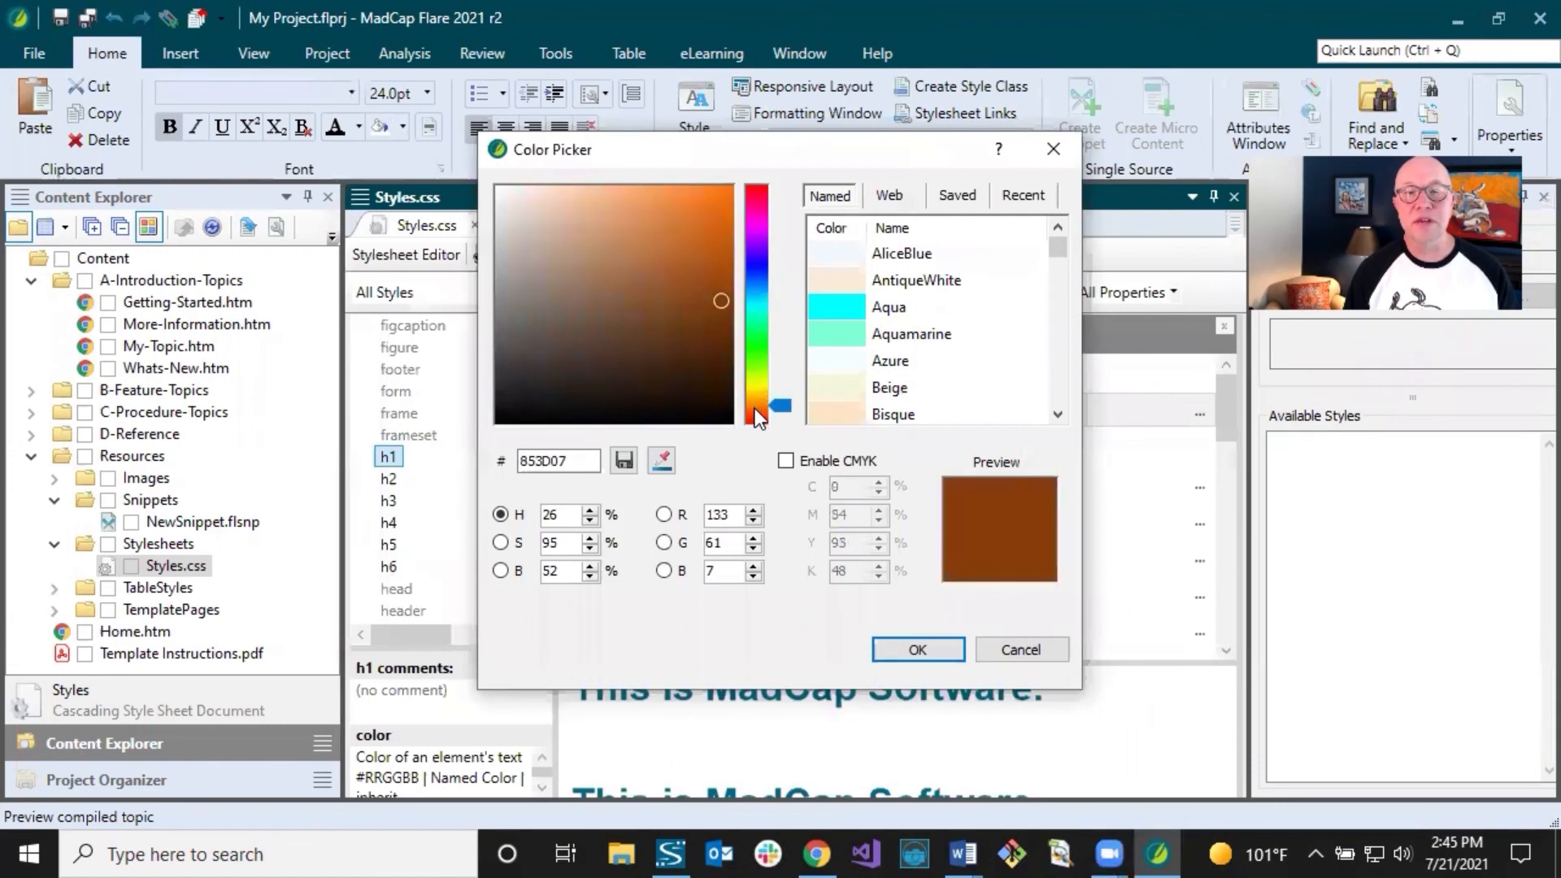
mouse_move(758, 411)
mouse_down()
mouse_move(759, 373)
mouse_move(755, 397)
mouse_up()
drag(757, 191, 761, 207)
click(714, 213)
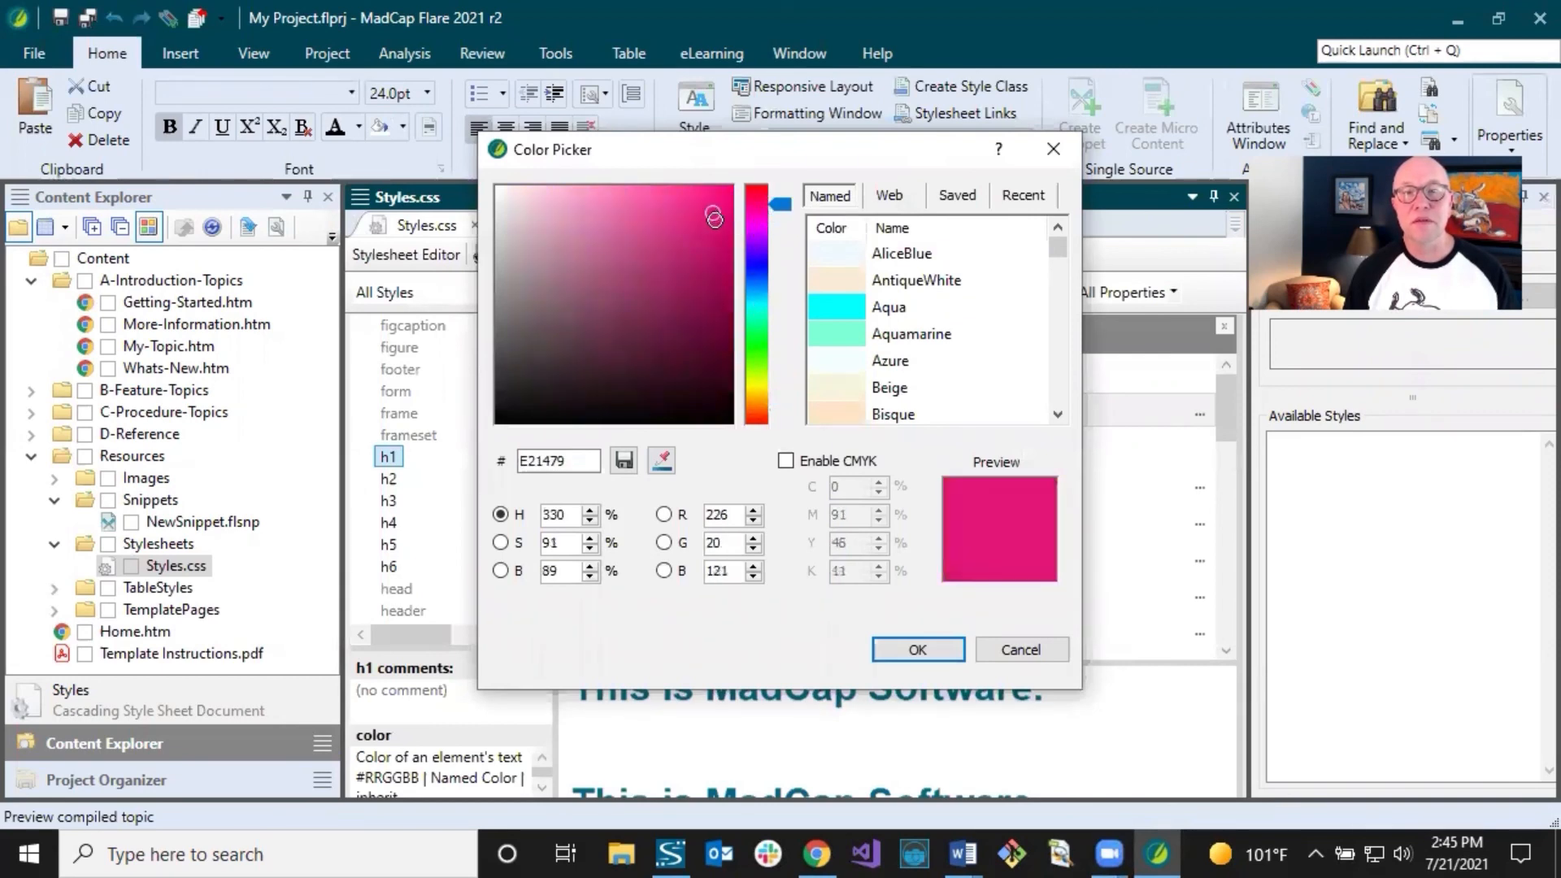
click(918, 649)
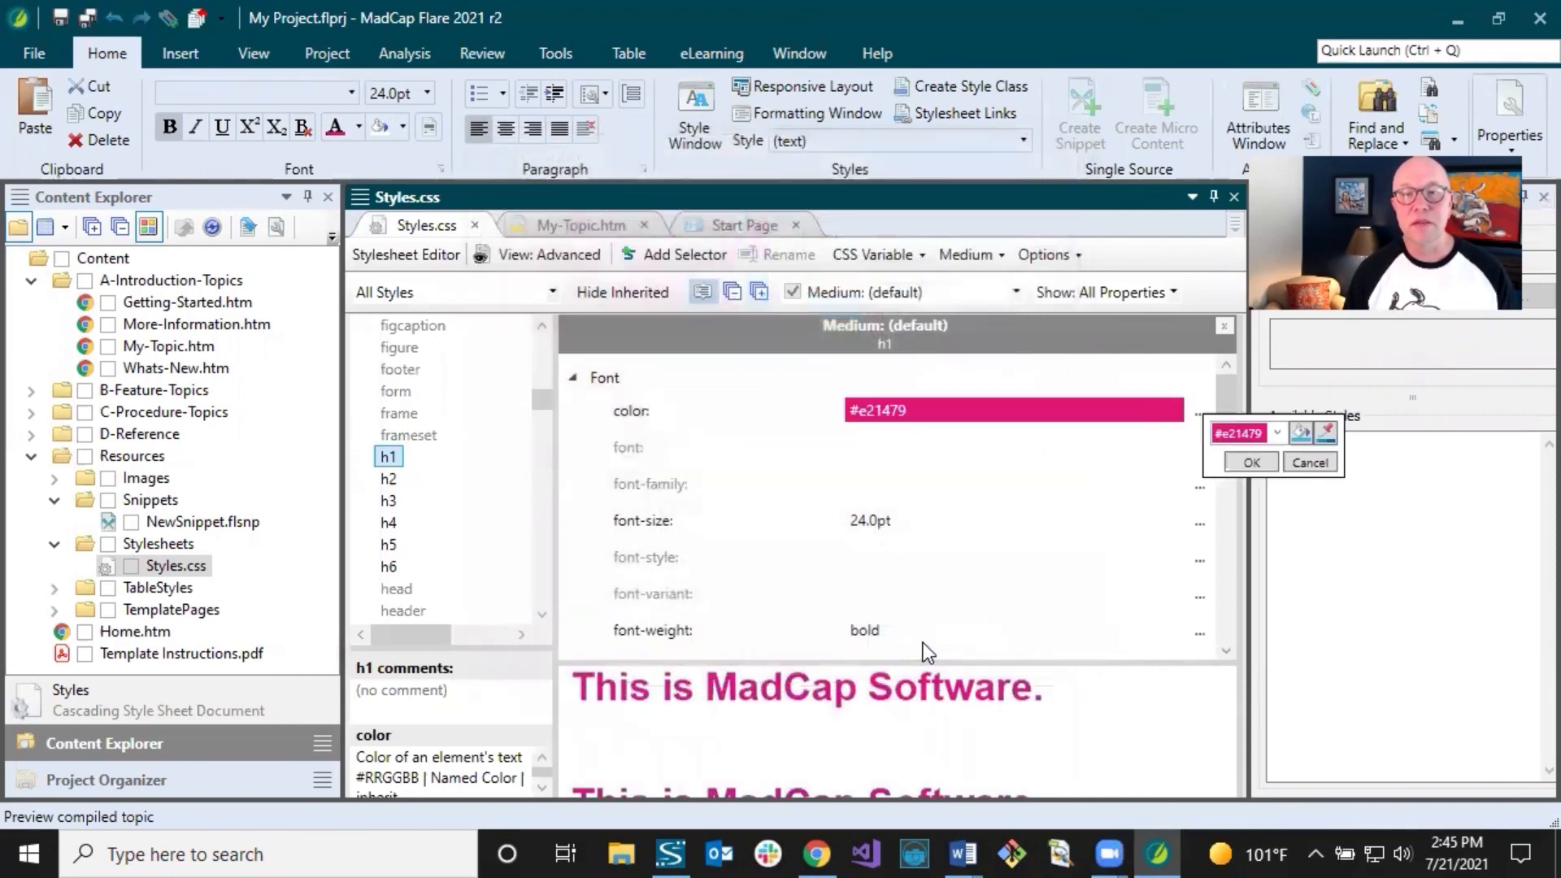
click(1250, 463)
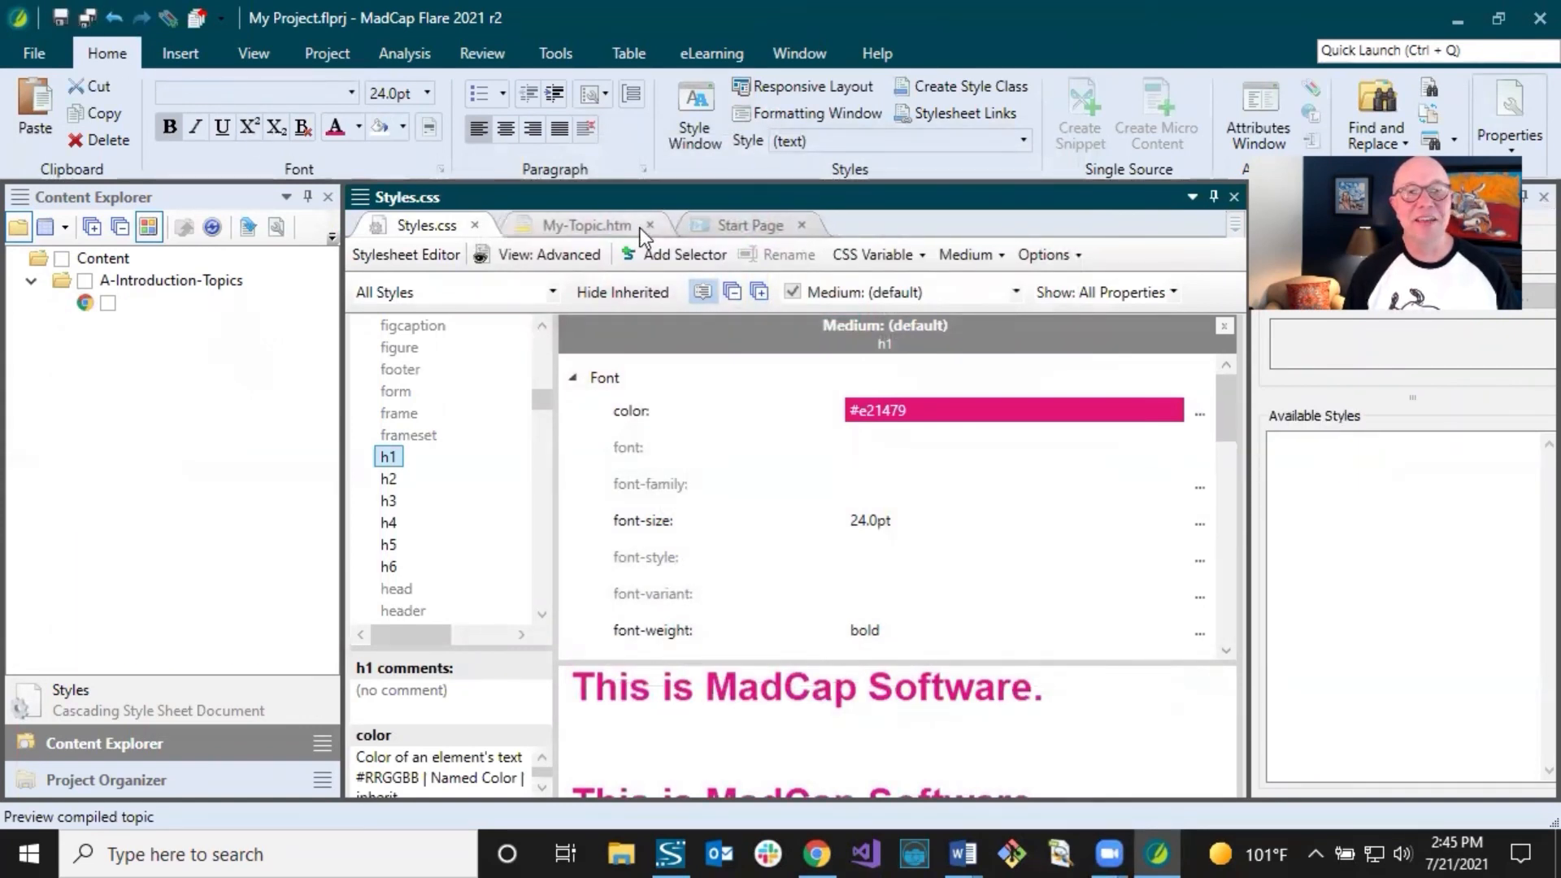
- Review the restyled h1 heading in My-Topic.htm and in the Getting-Started.htm topic
click(582, 223)
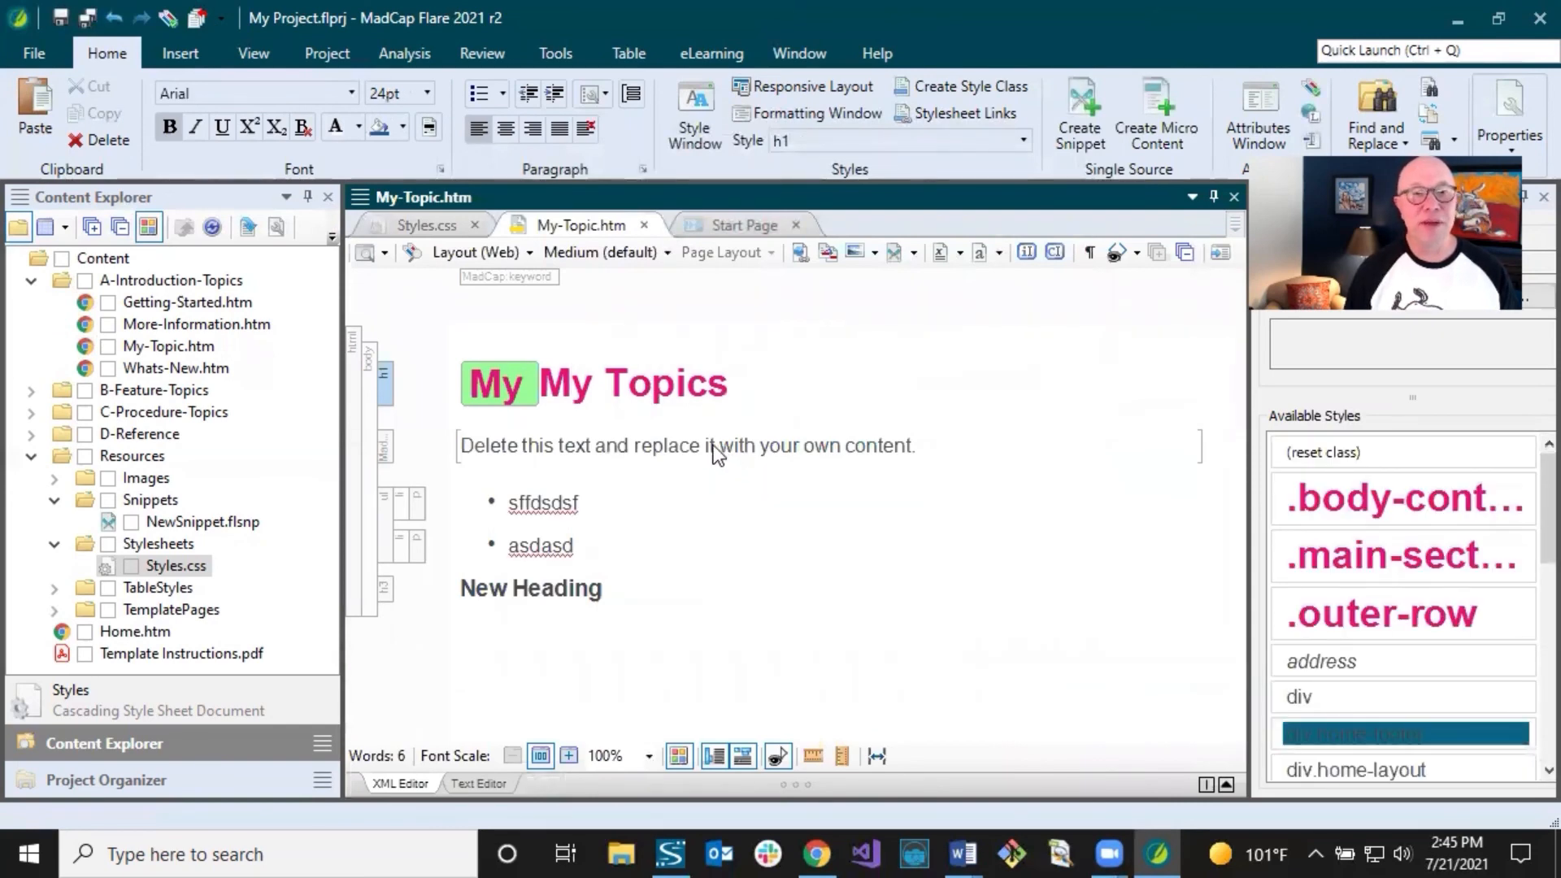
click(208, 301)
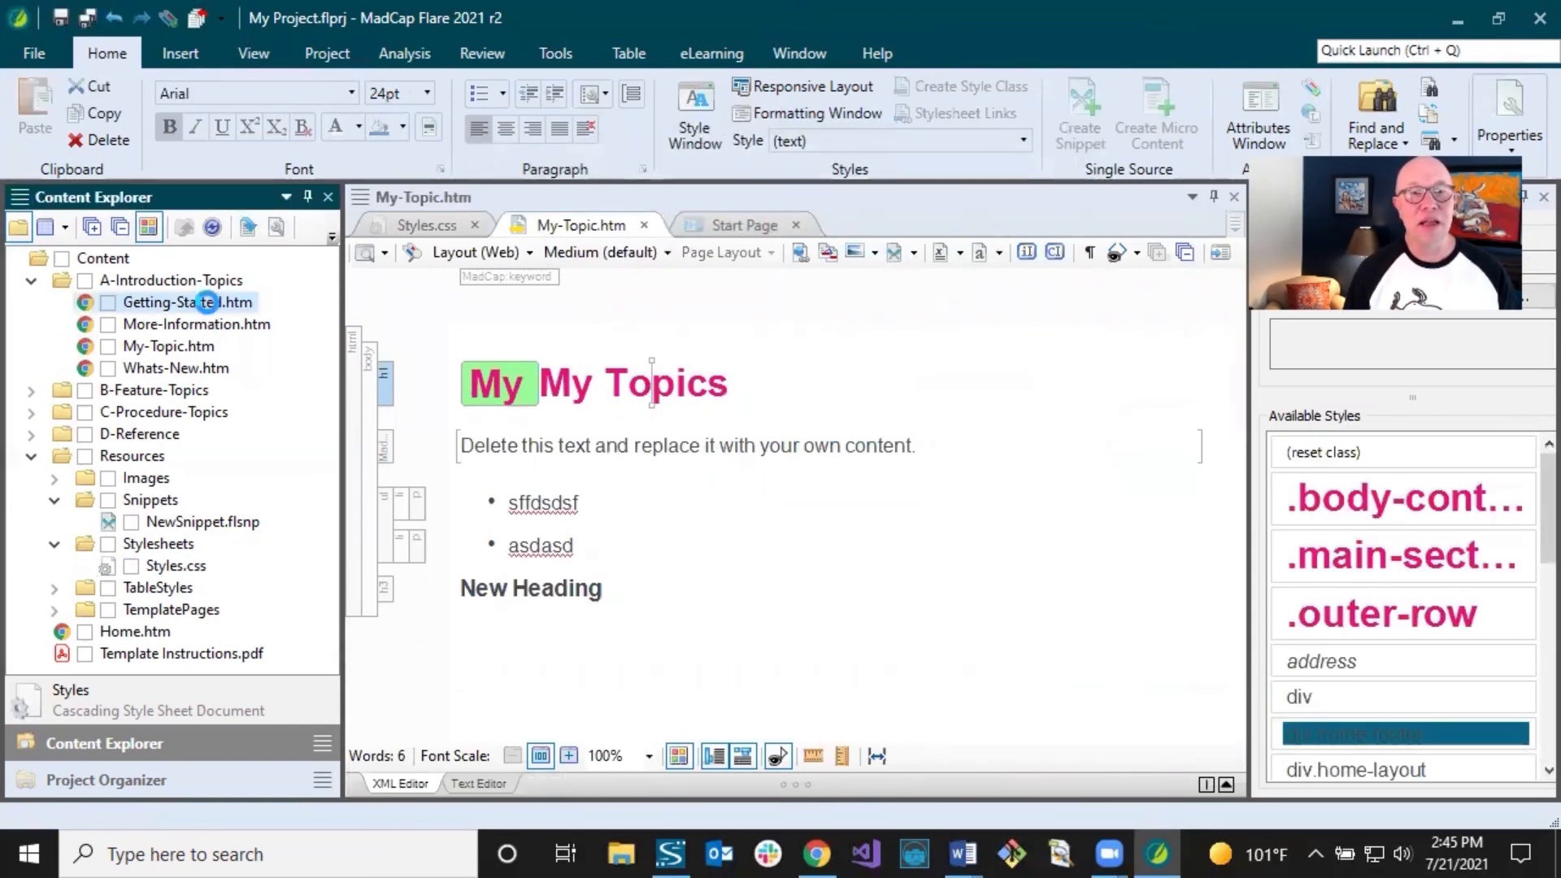
double_click(208, 302)
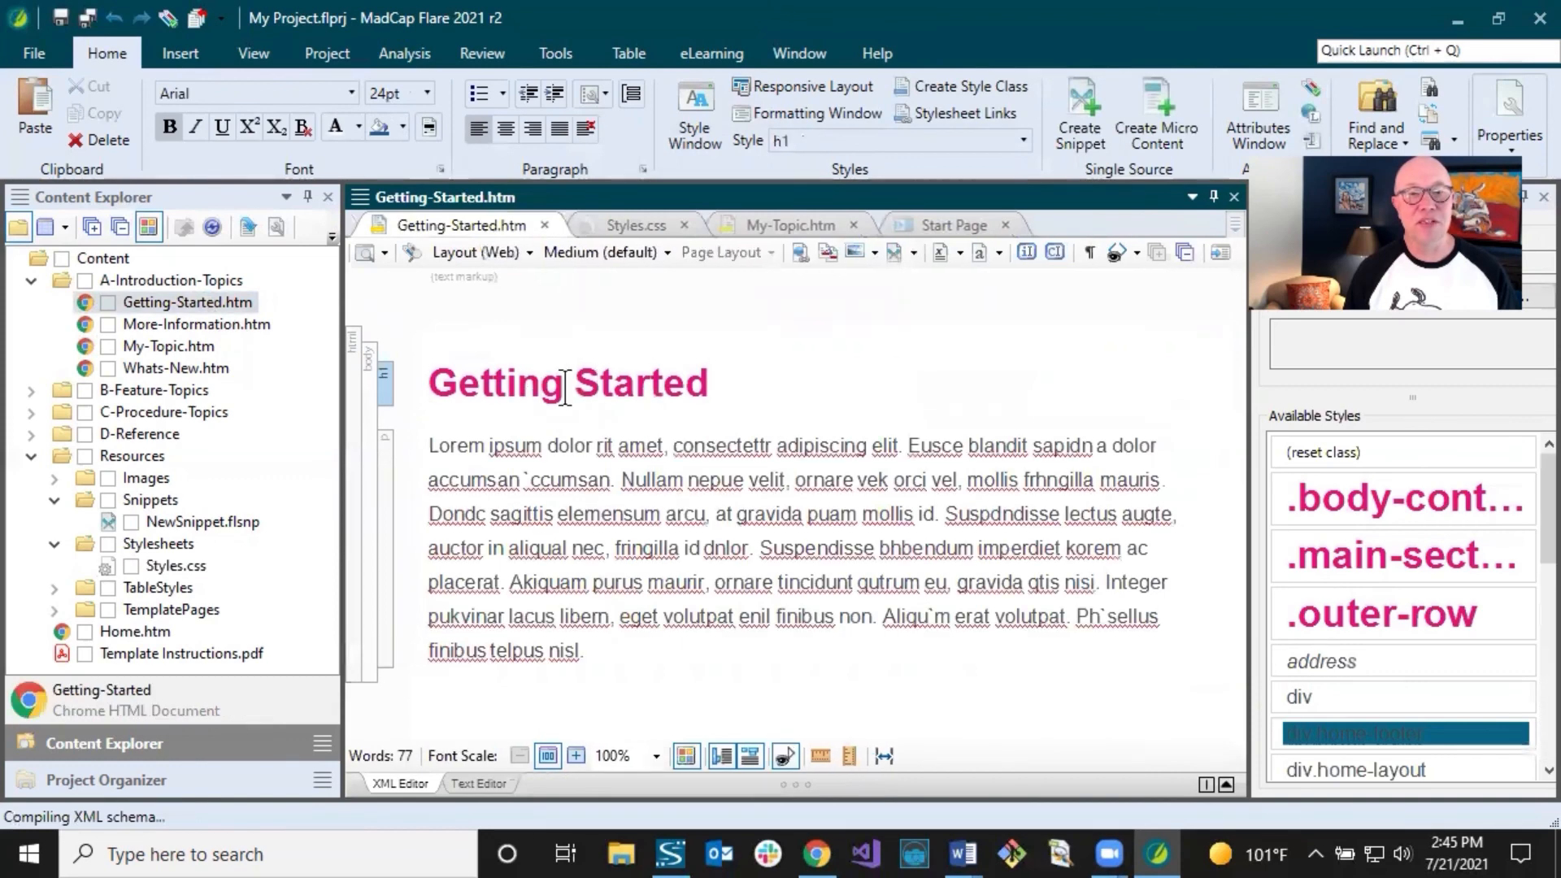
click(614, 394)
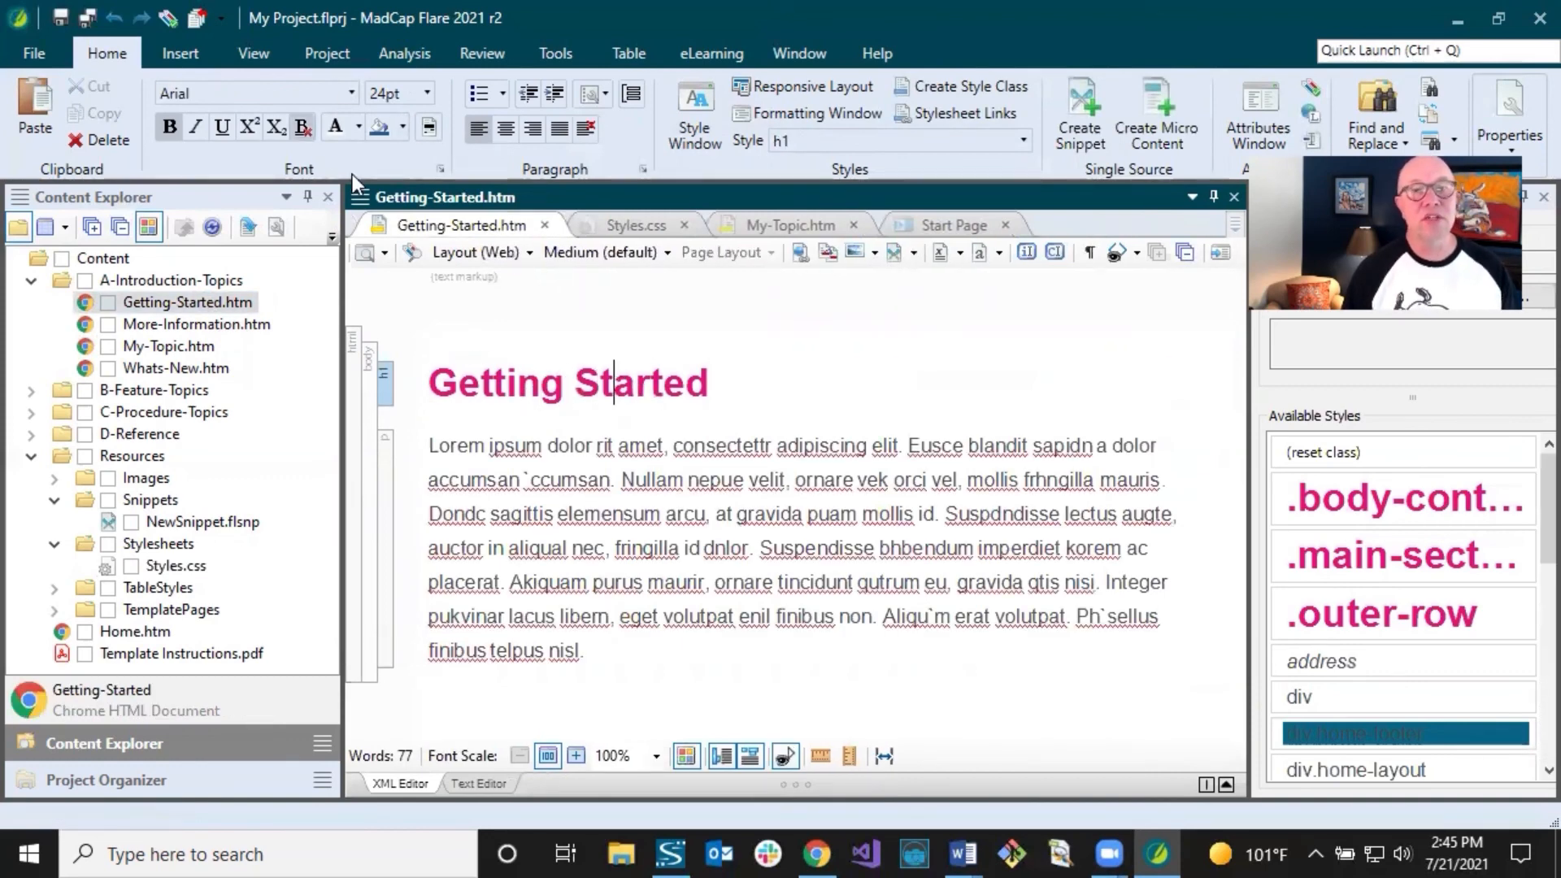
click(688, 382)
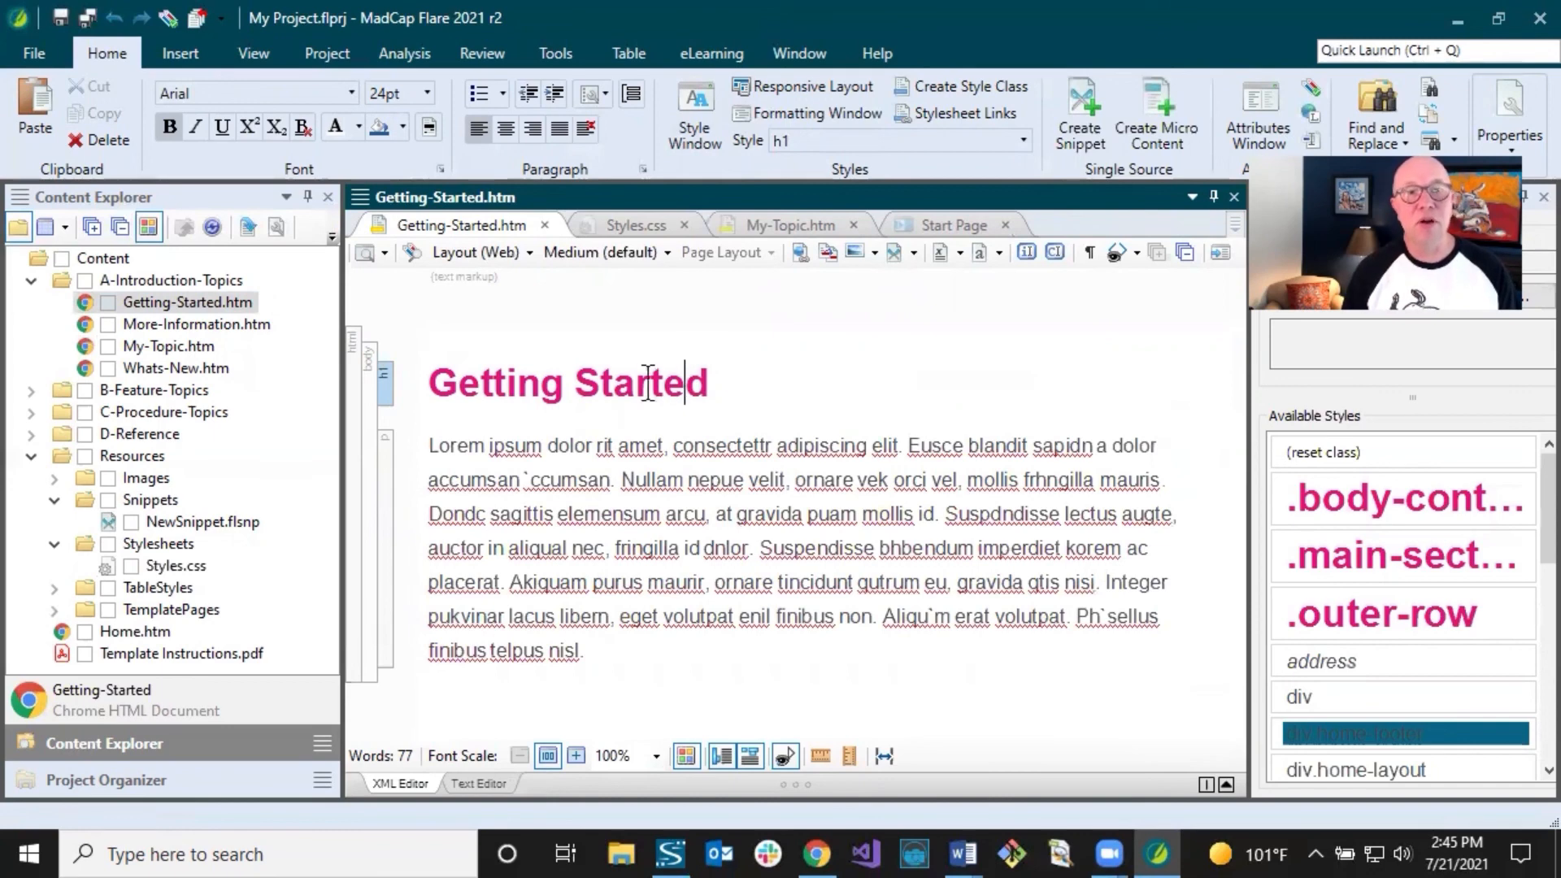
click(509, 384)
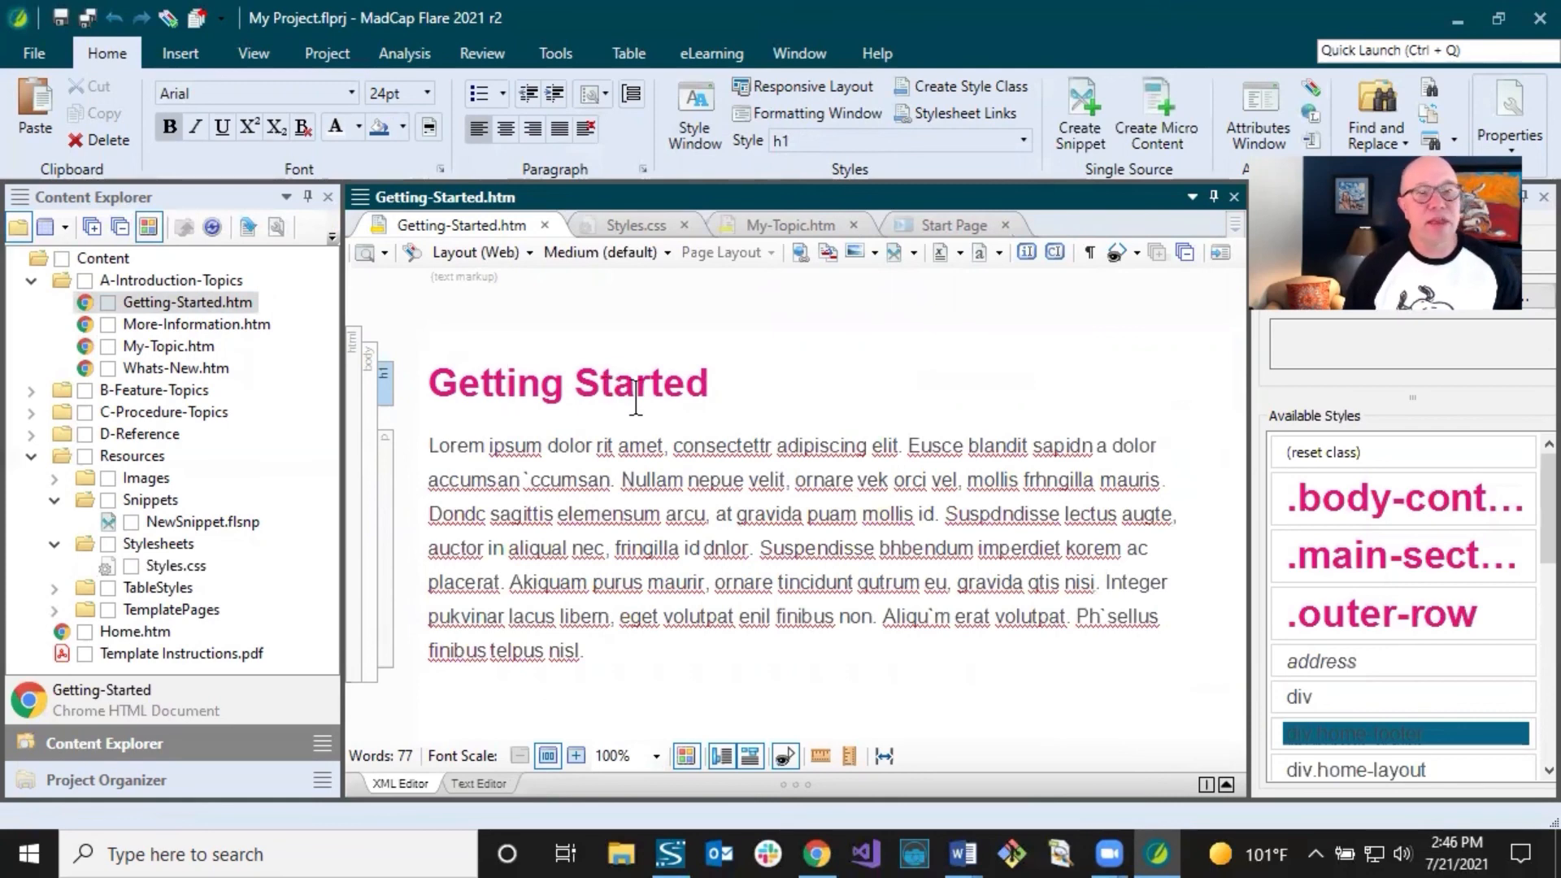
- Widen the Content Explorer and expand the TemplatePages folder to view its template pages alongside the Getting Started topic
drag(349, 413, 408, 415)
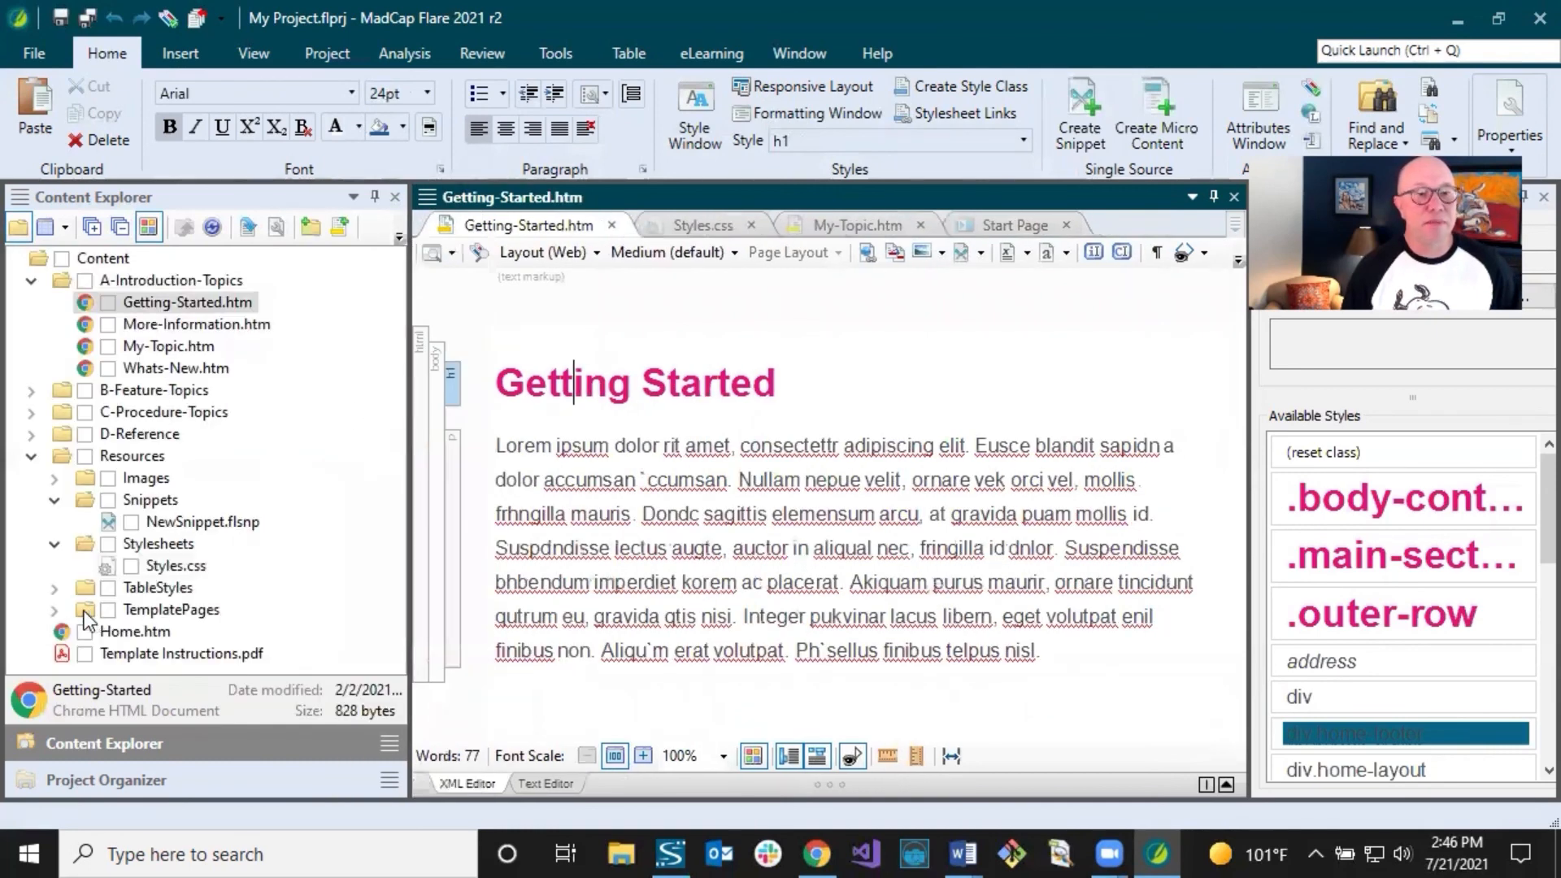
click(55, 609)
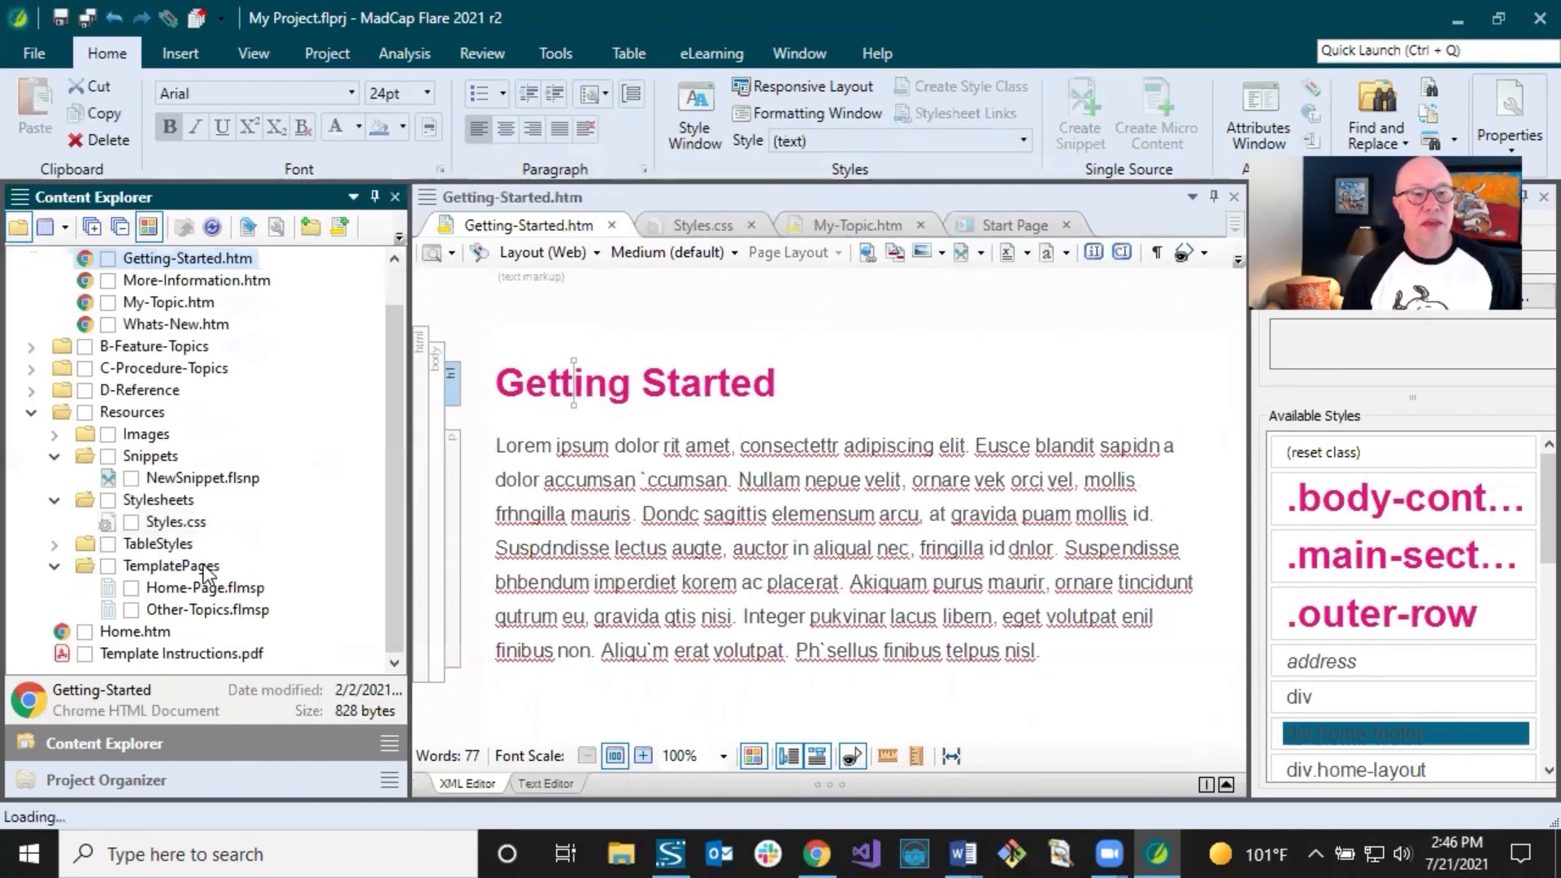
click(541, 399)
click(632, 514)
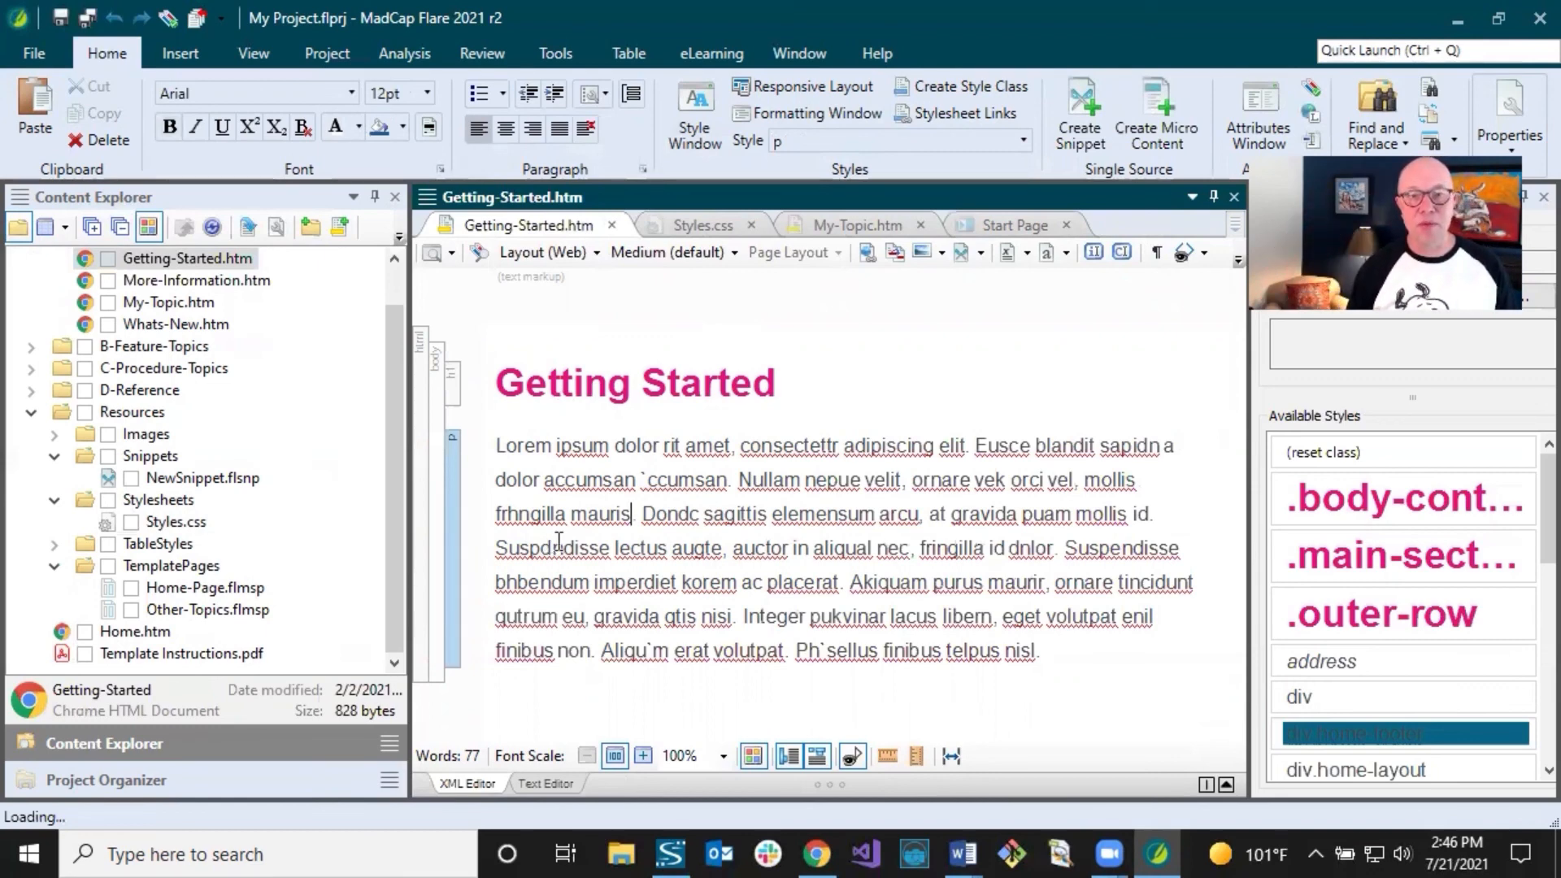
click(1051, 653)
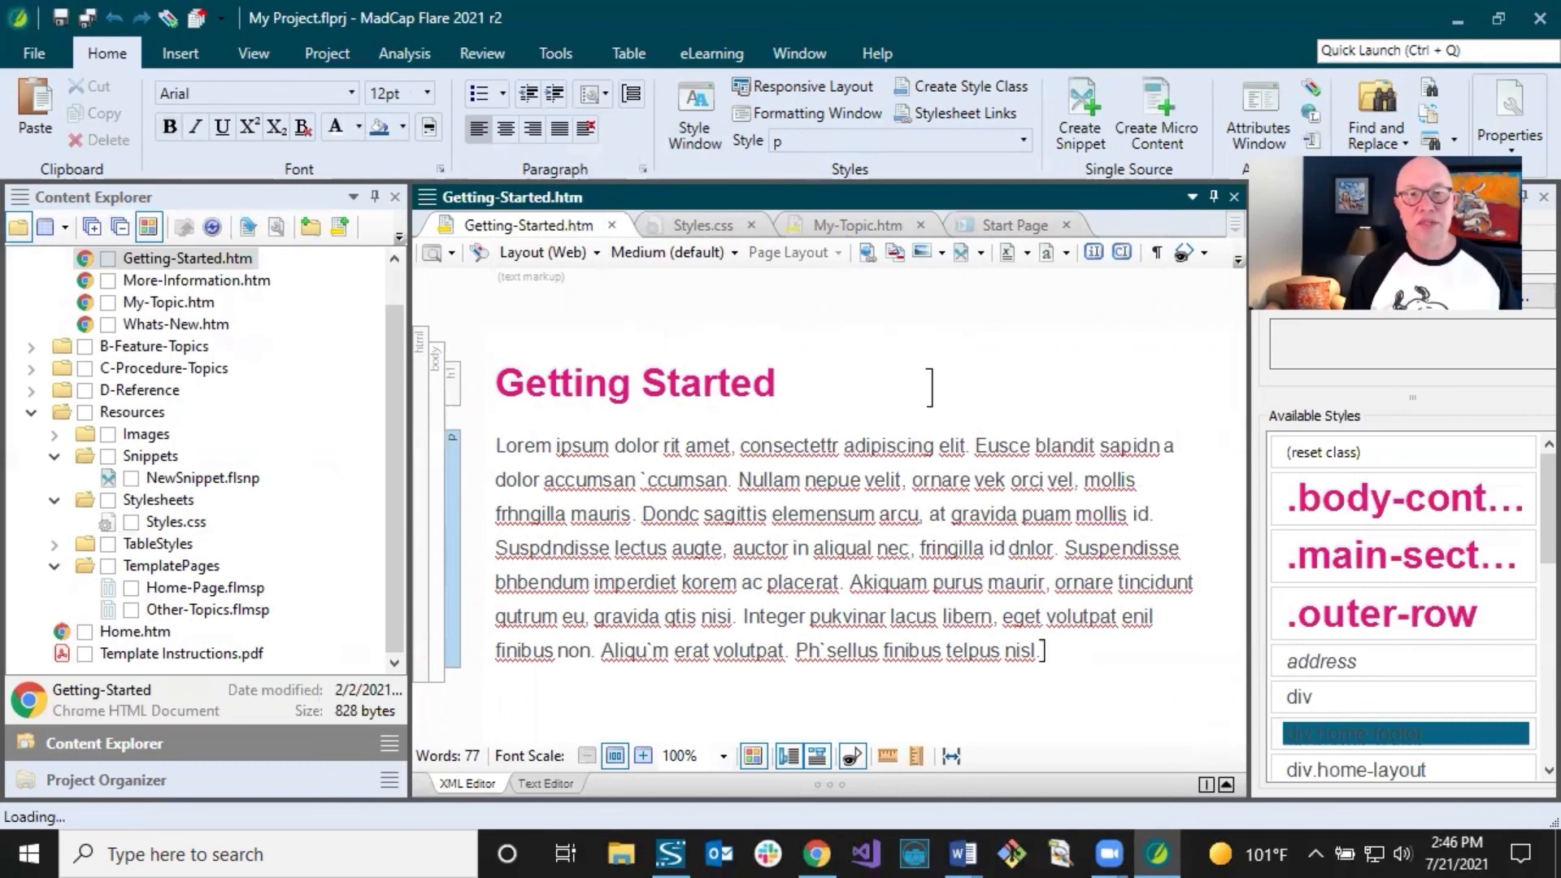
- Switch to Chrome and open the Folders page from the Internal Architecture section of the Flare help
click(817, 852)
click(435, 25)
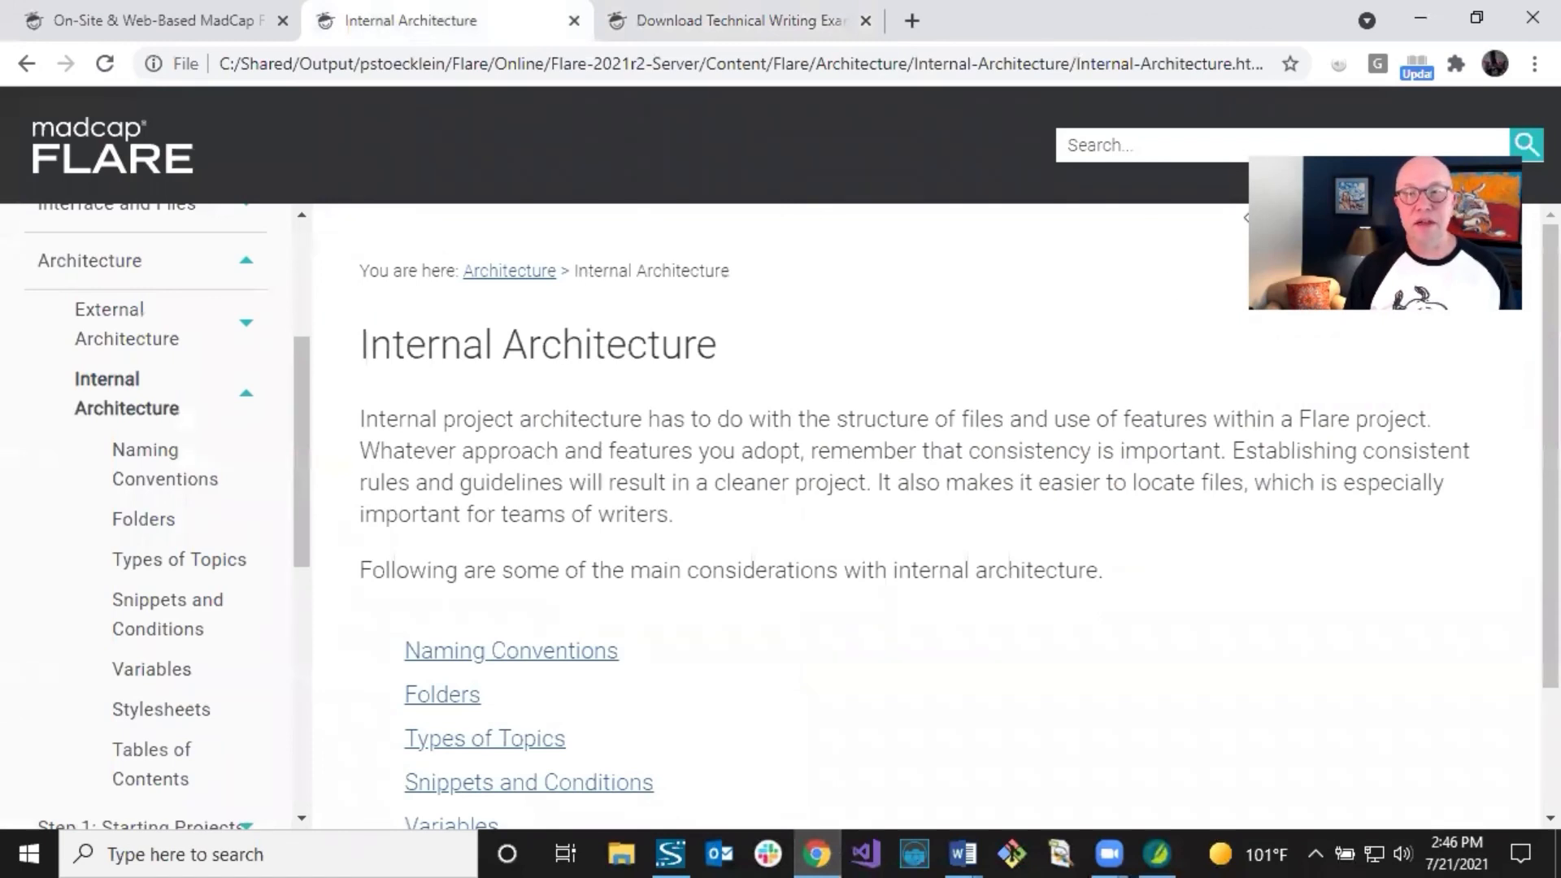
drag(361, 268, 749, 283)
click(750, 282)
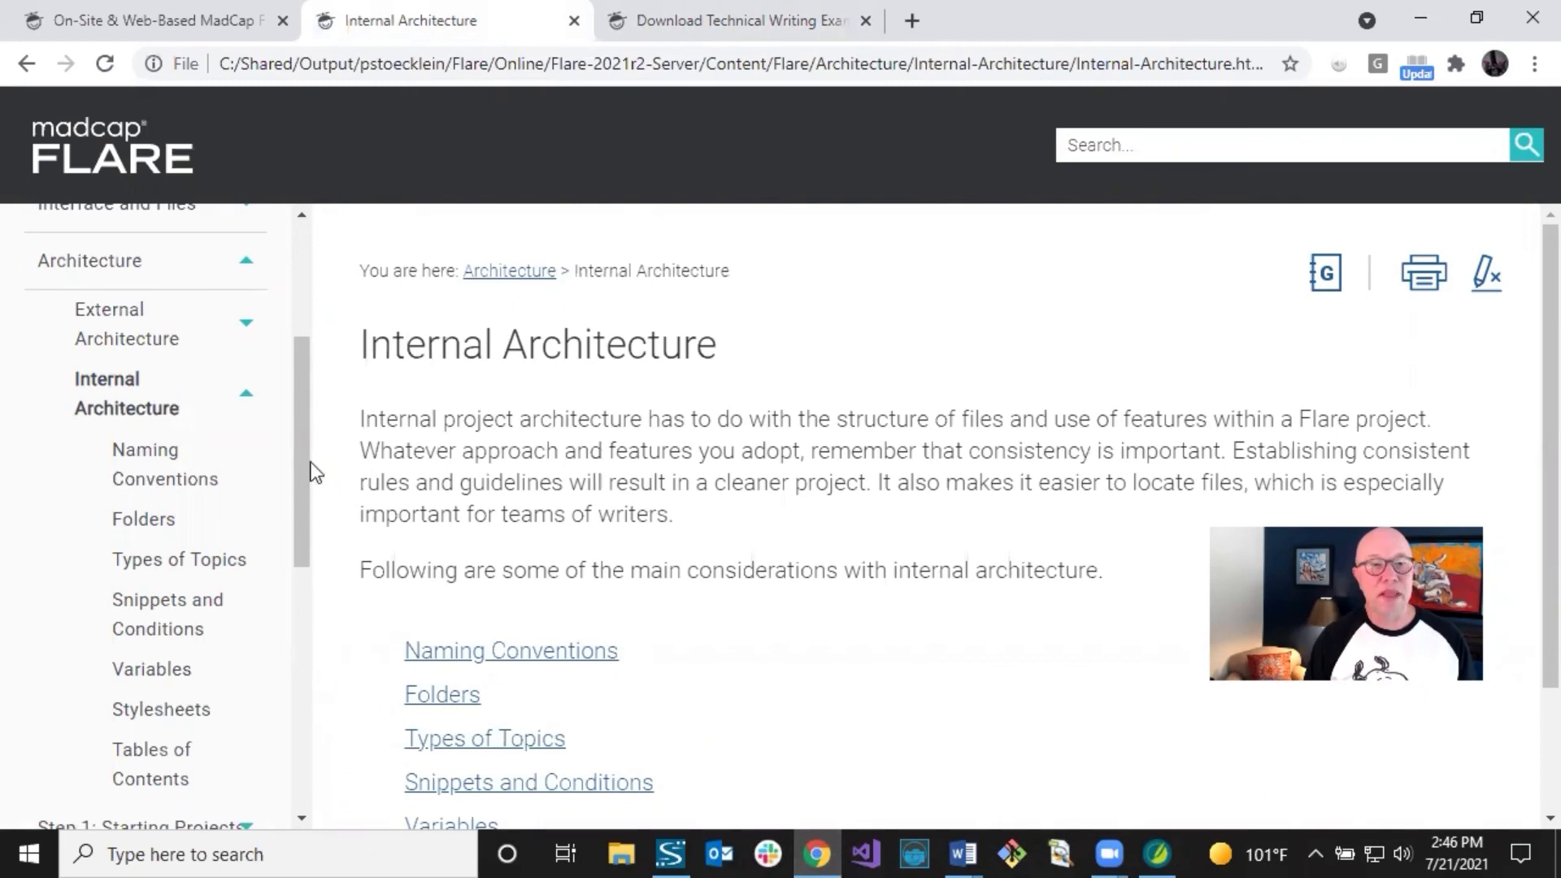
click(182, 521)
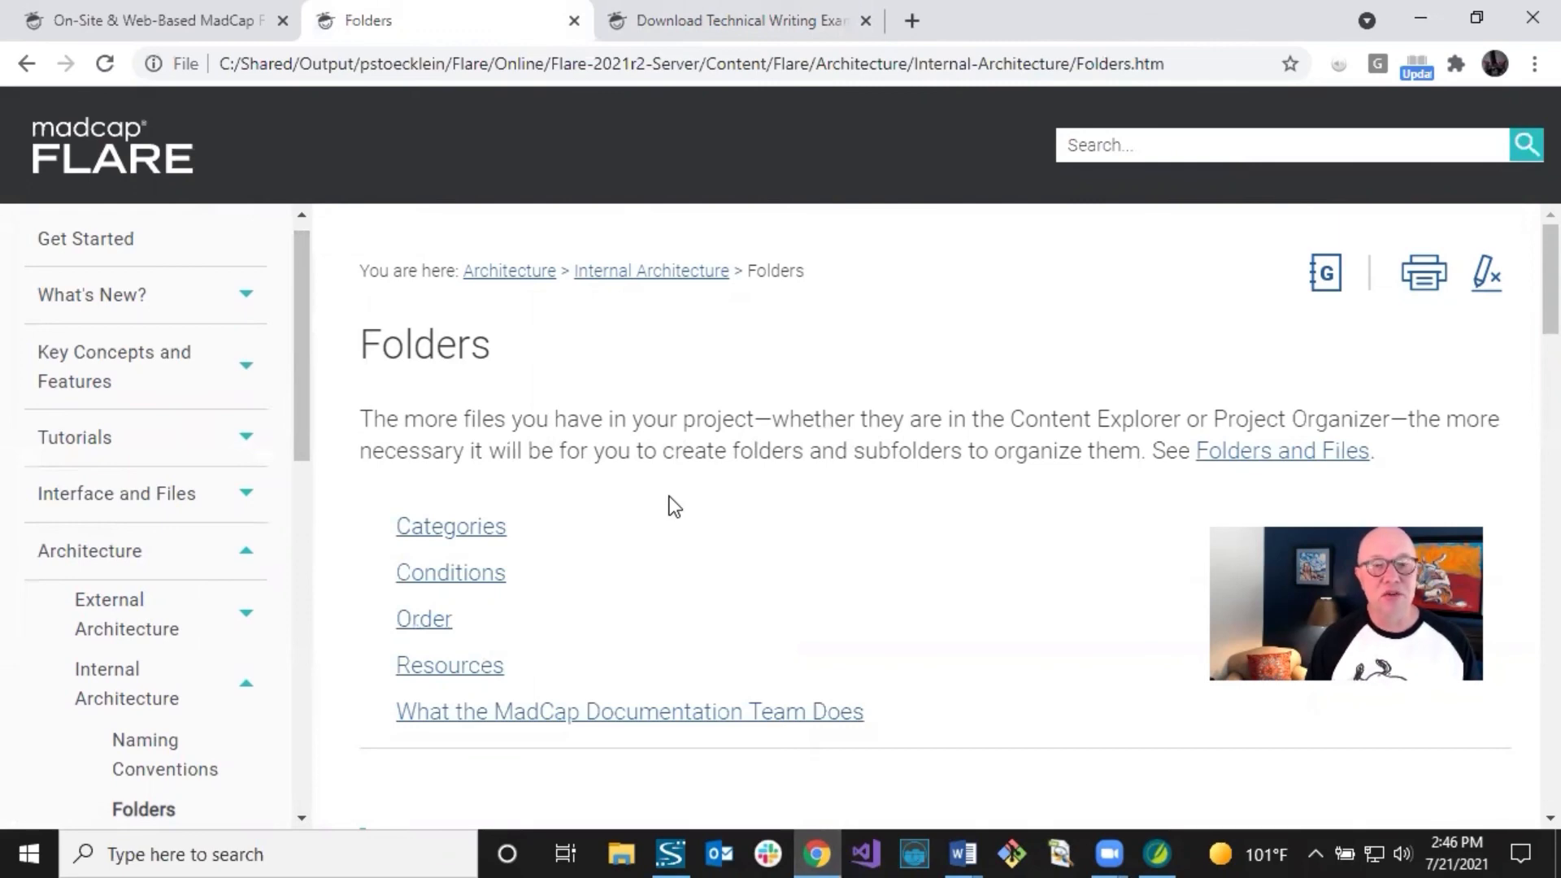
- Switch back to MadCap Flare and create a folder named PageLayouts inside the Resources folder
click(1156, 850)
click(768, 526)
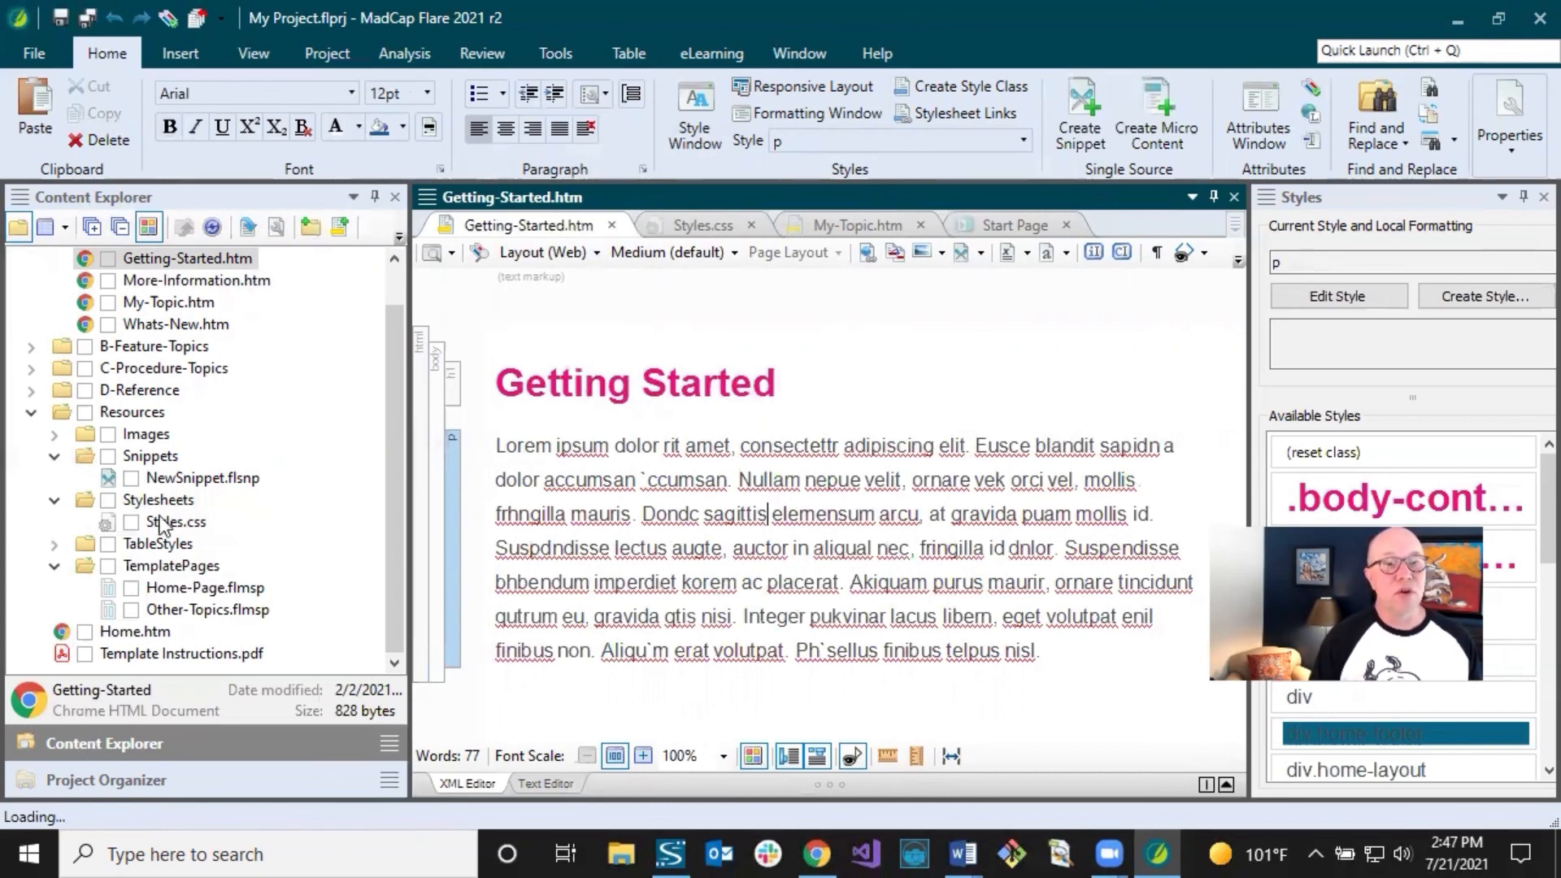
click(146, 417)
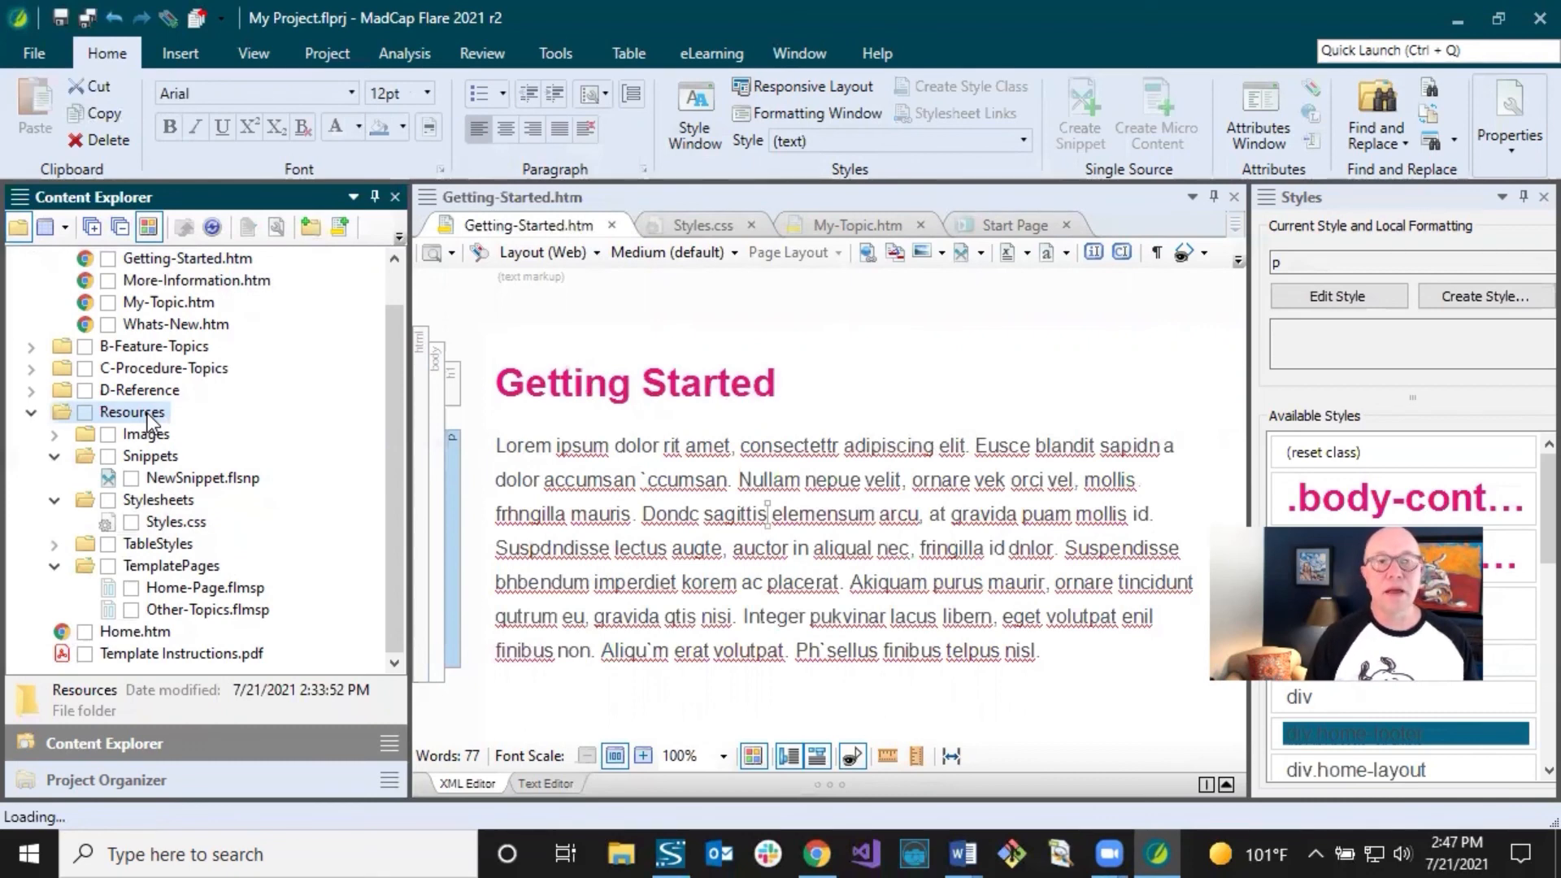
click(310, 226)
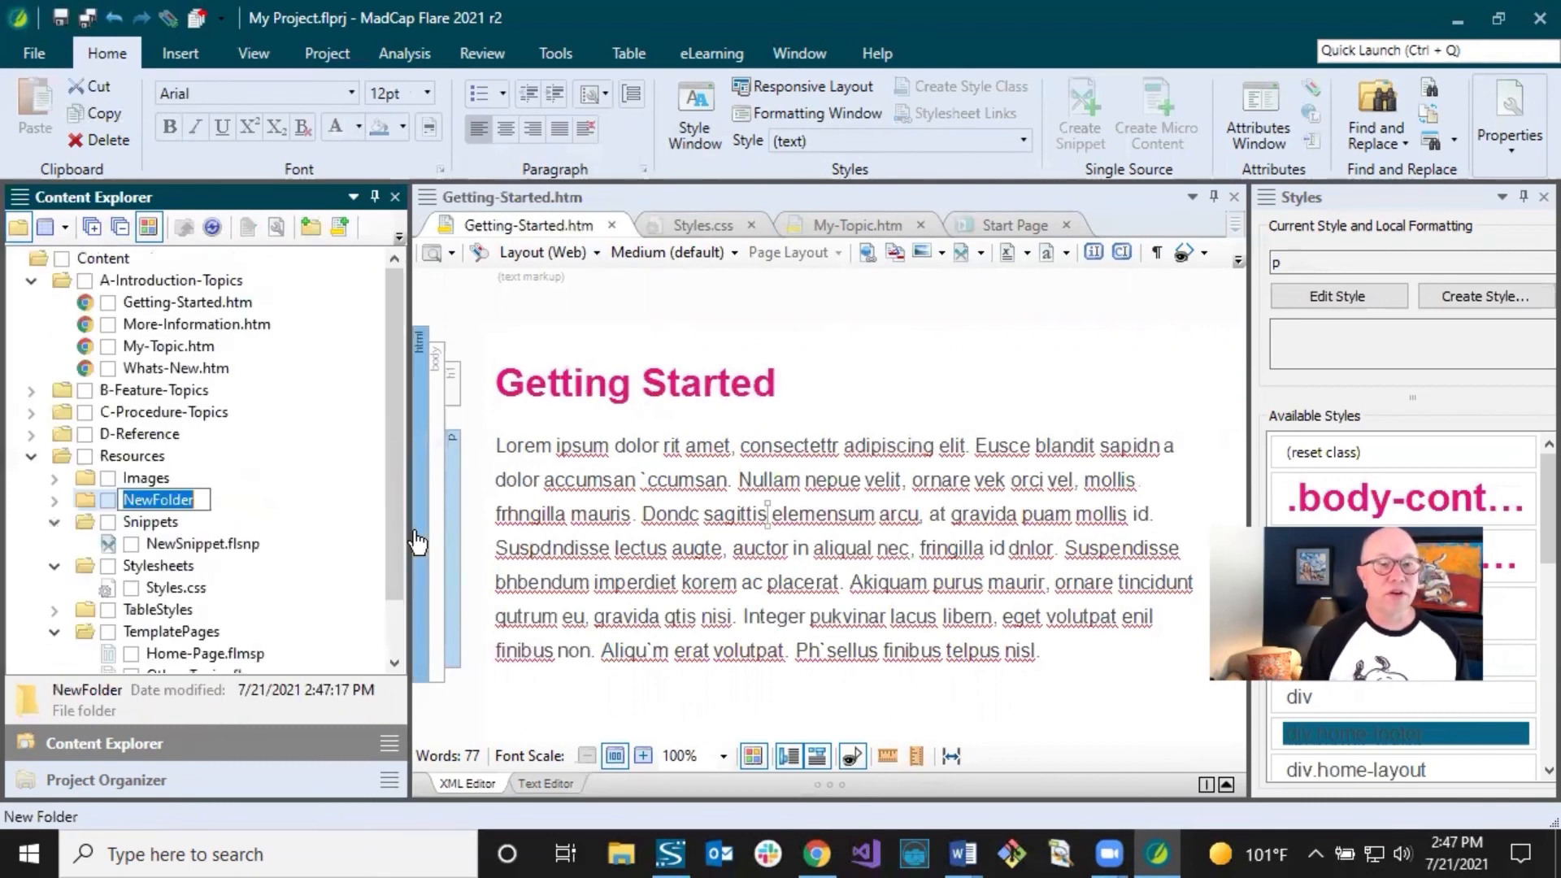
text(PageLayouts)
key(Return)
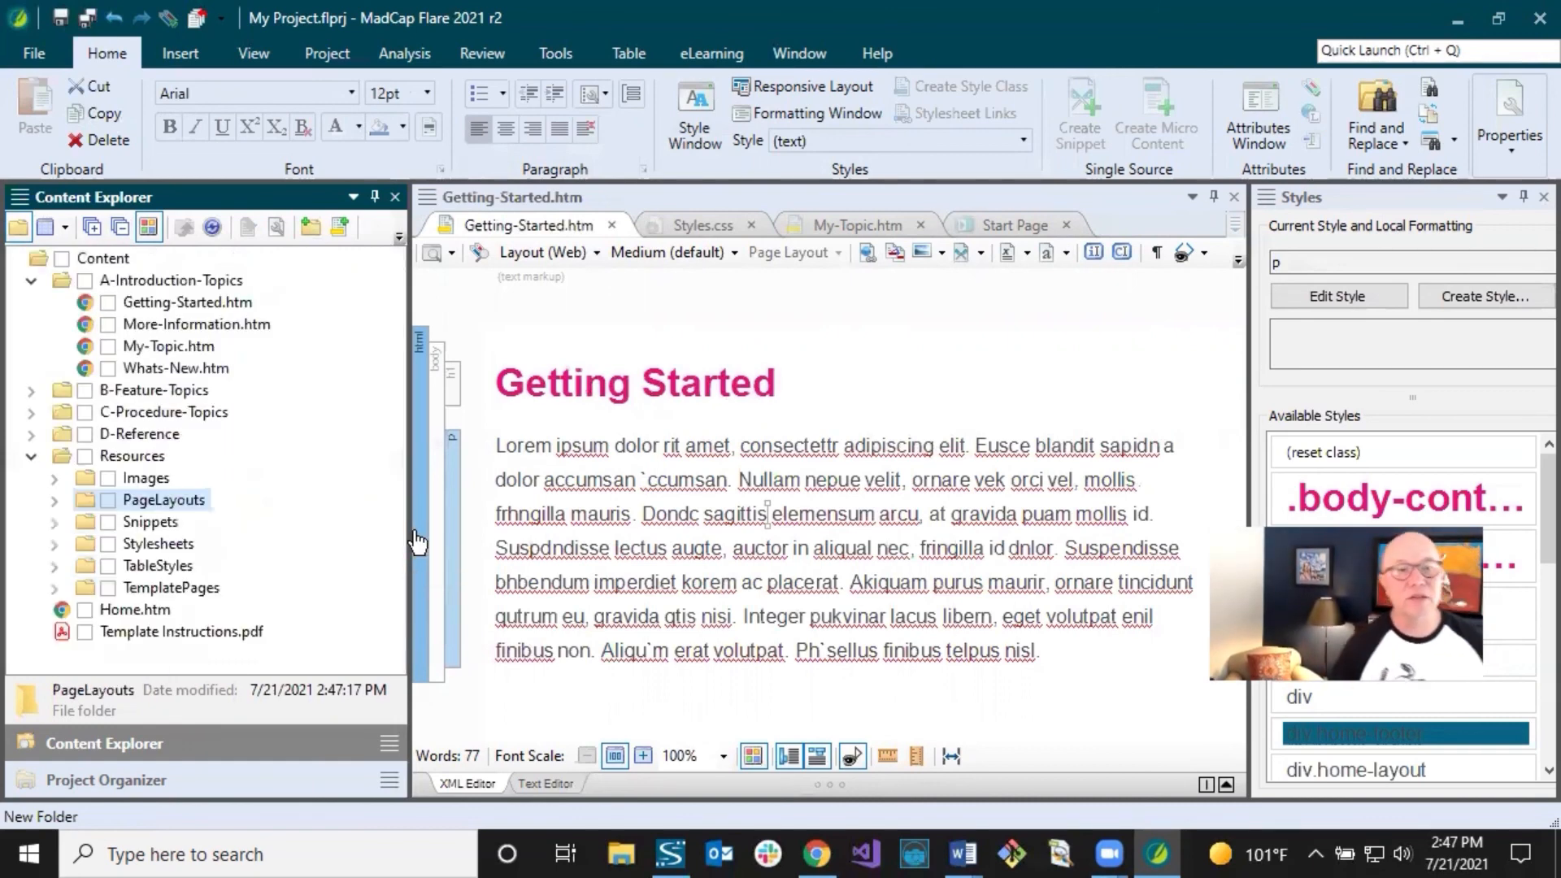
- Add a page layout named Front2 to the PageLayouts folder from the ChapterA4.flpgl factory template, and close its editor
right_click(162, 510)
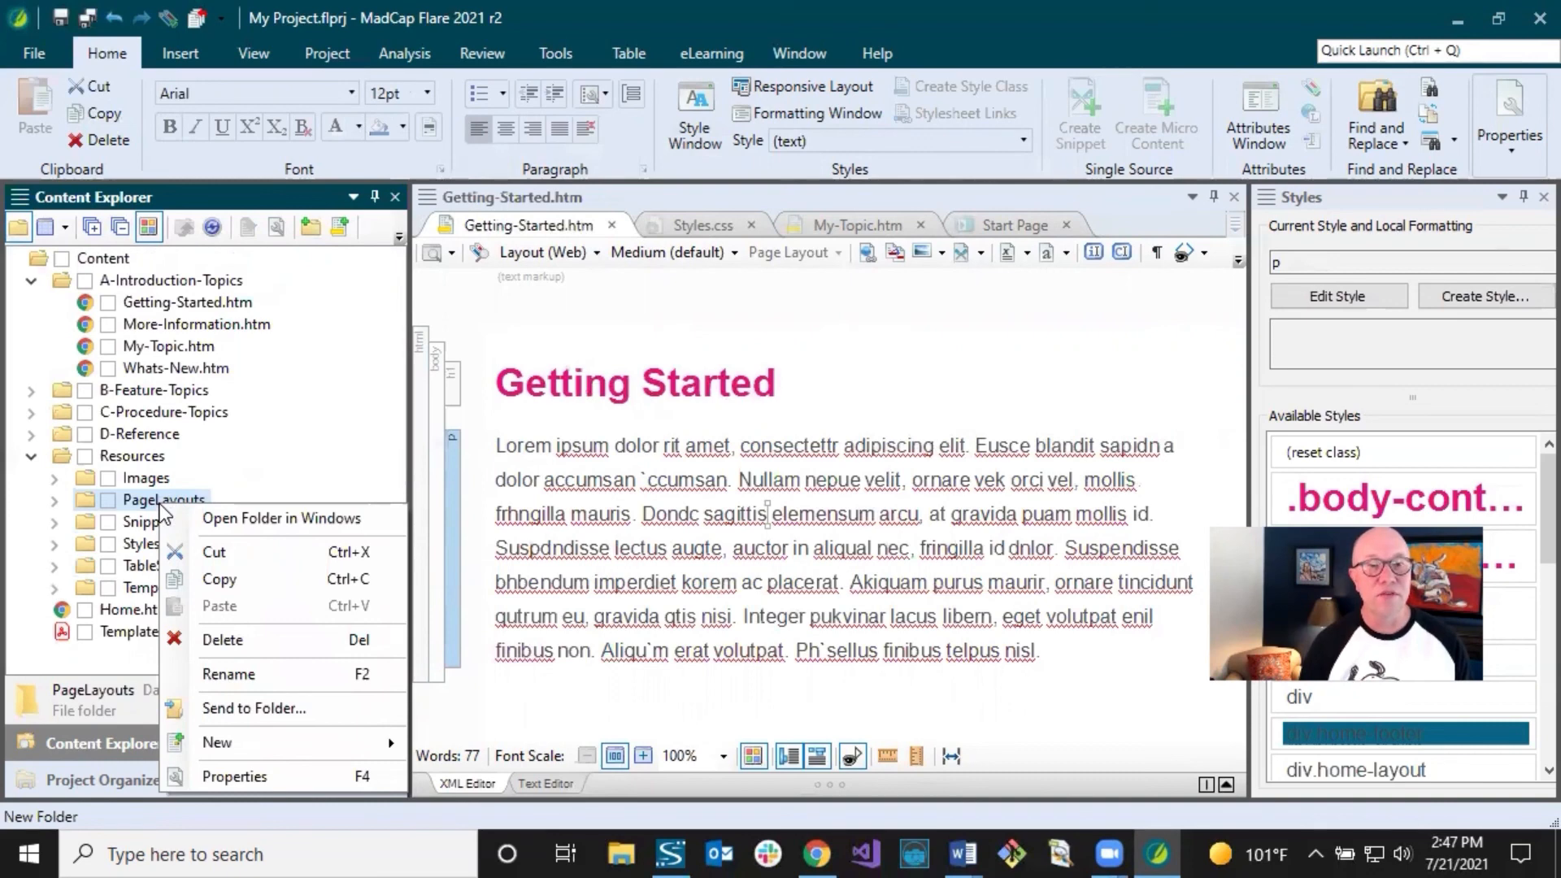
mouse_move(274, 746)
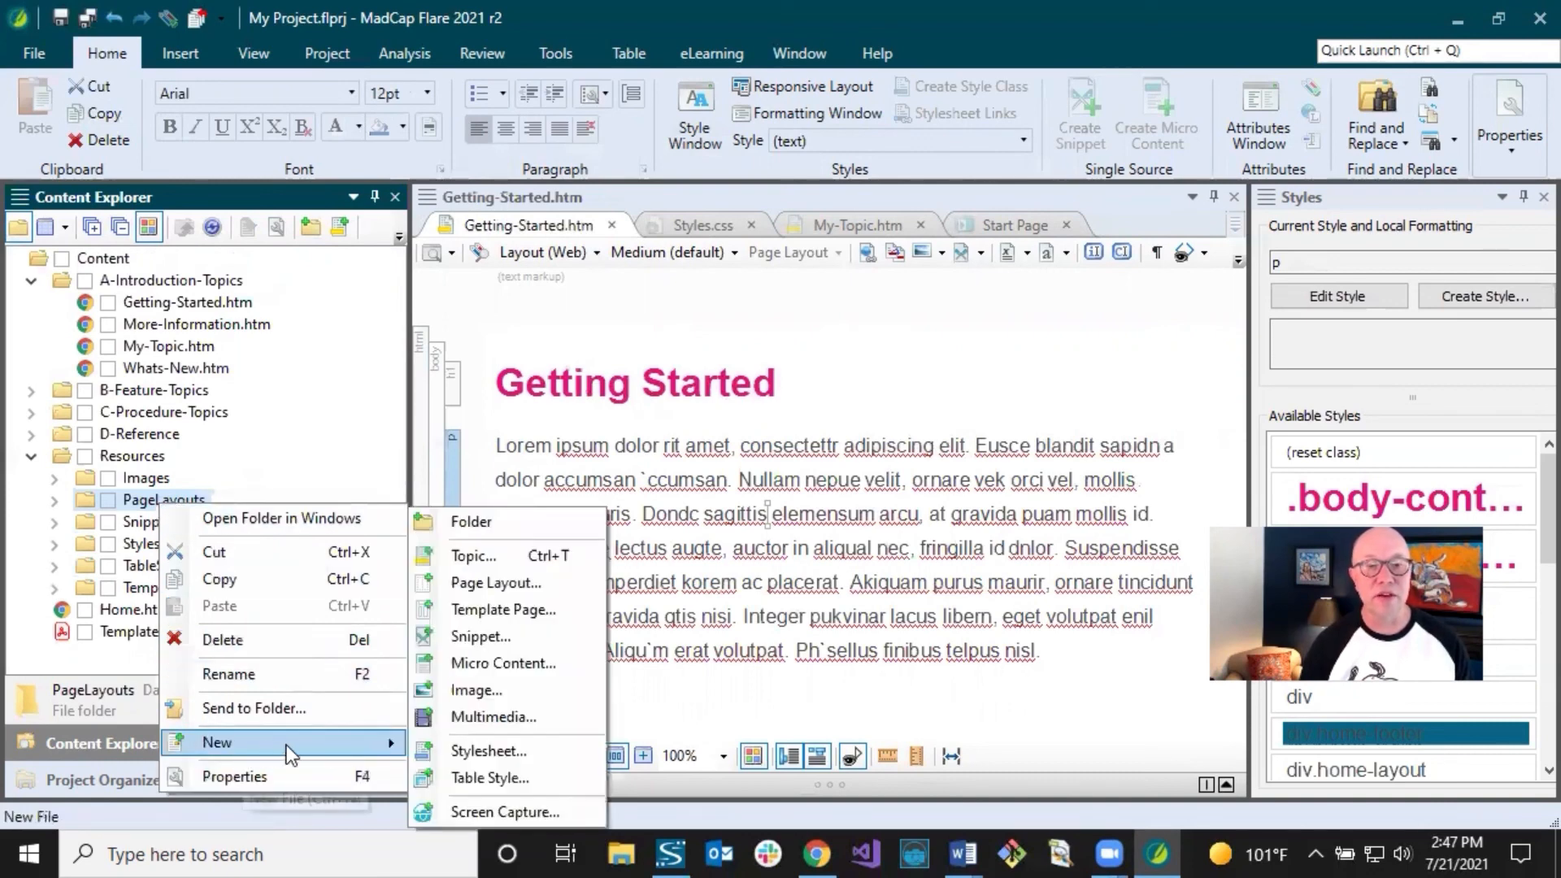
click(481, 582)
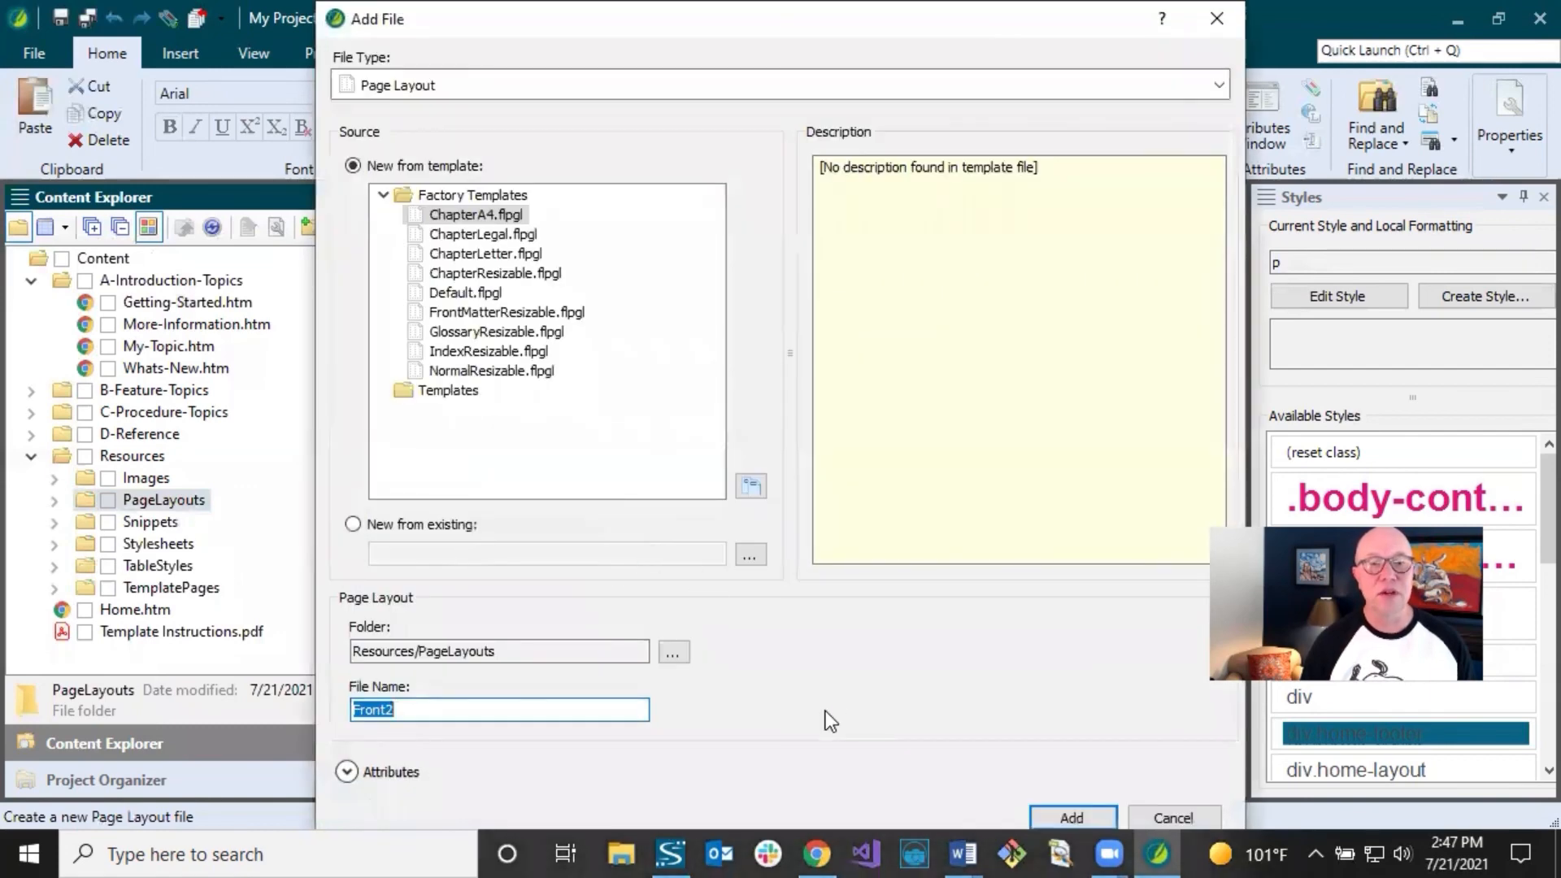
click(1058, 817)
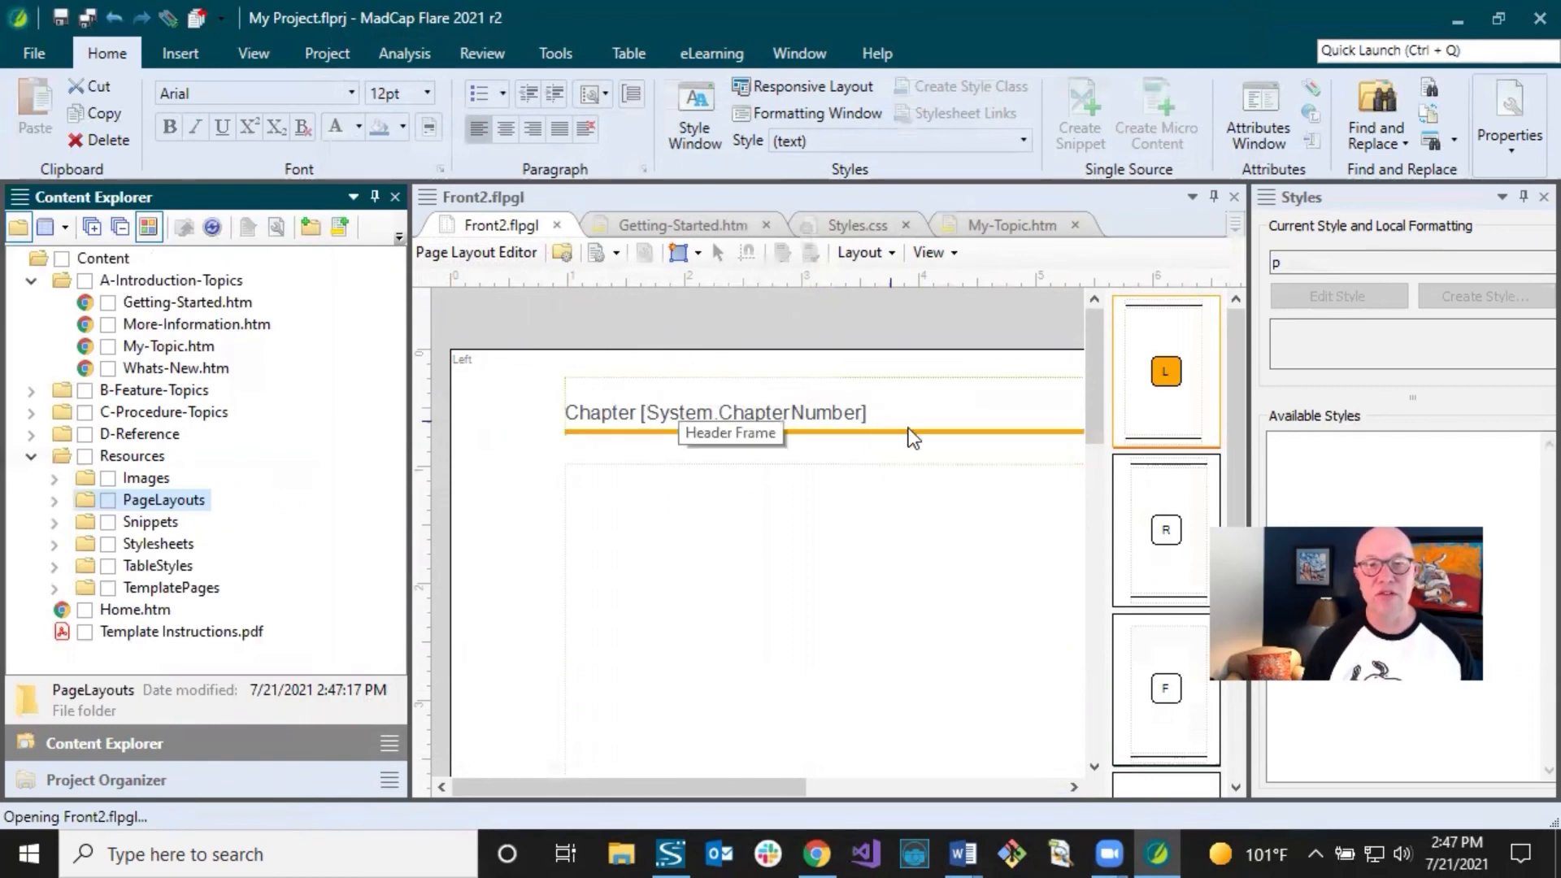
click(558, 226)
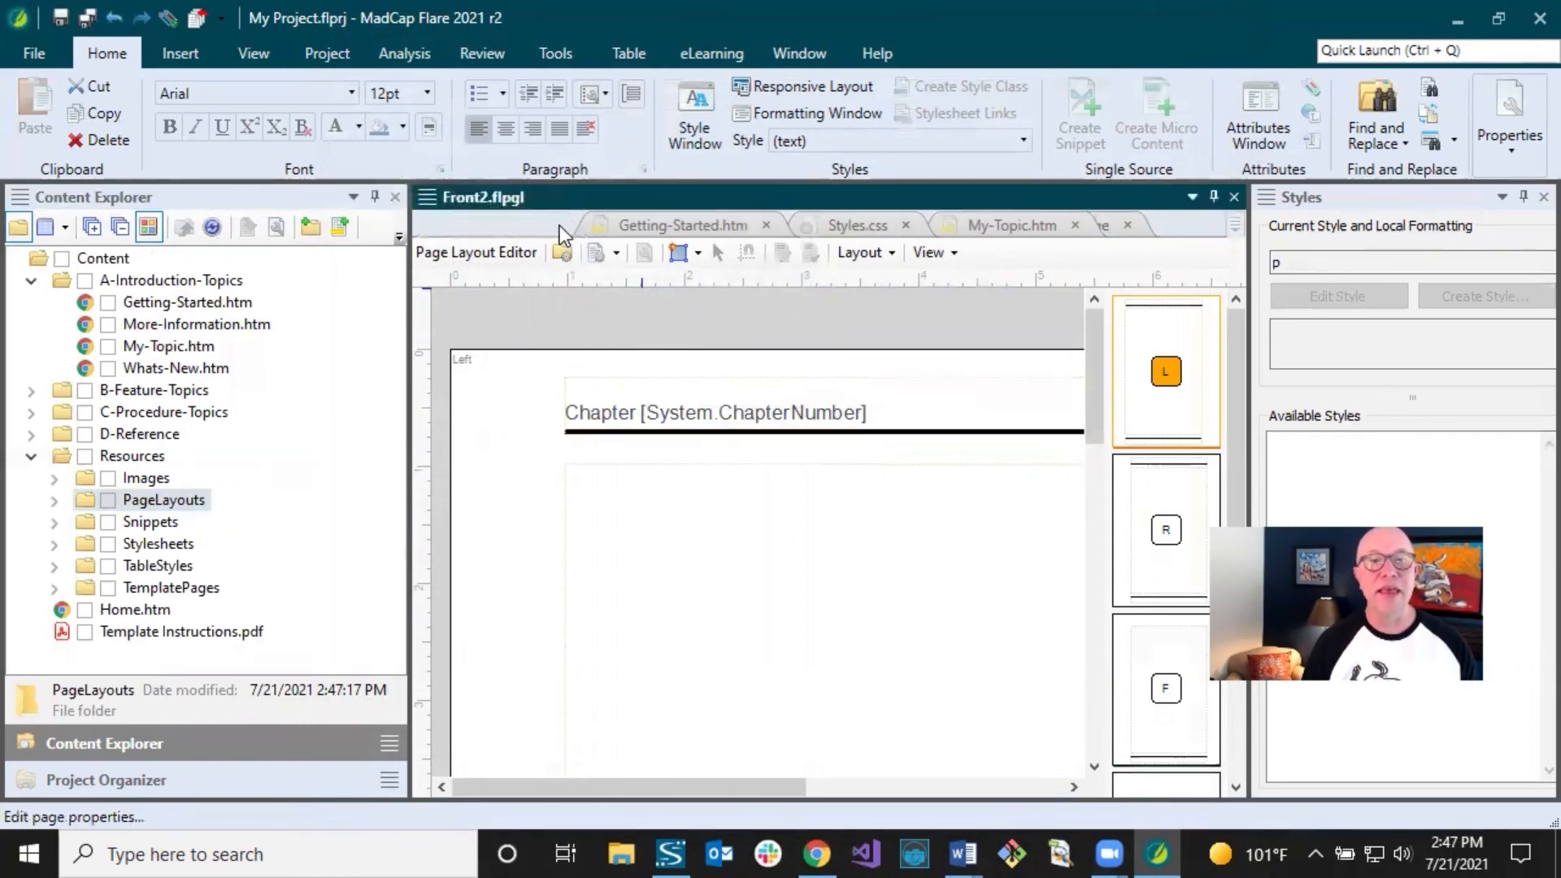
click(558, 226)
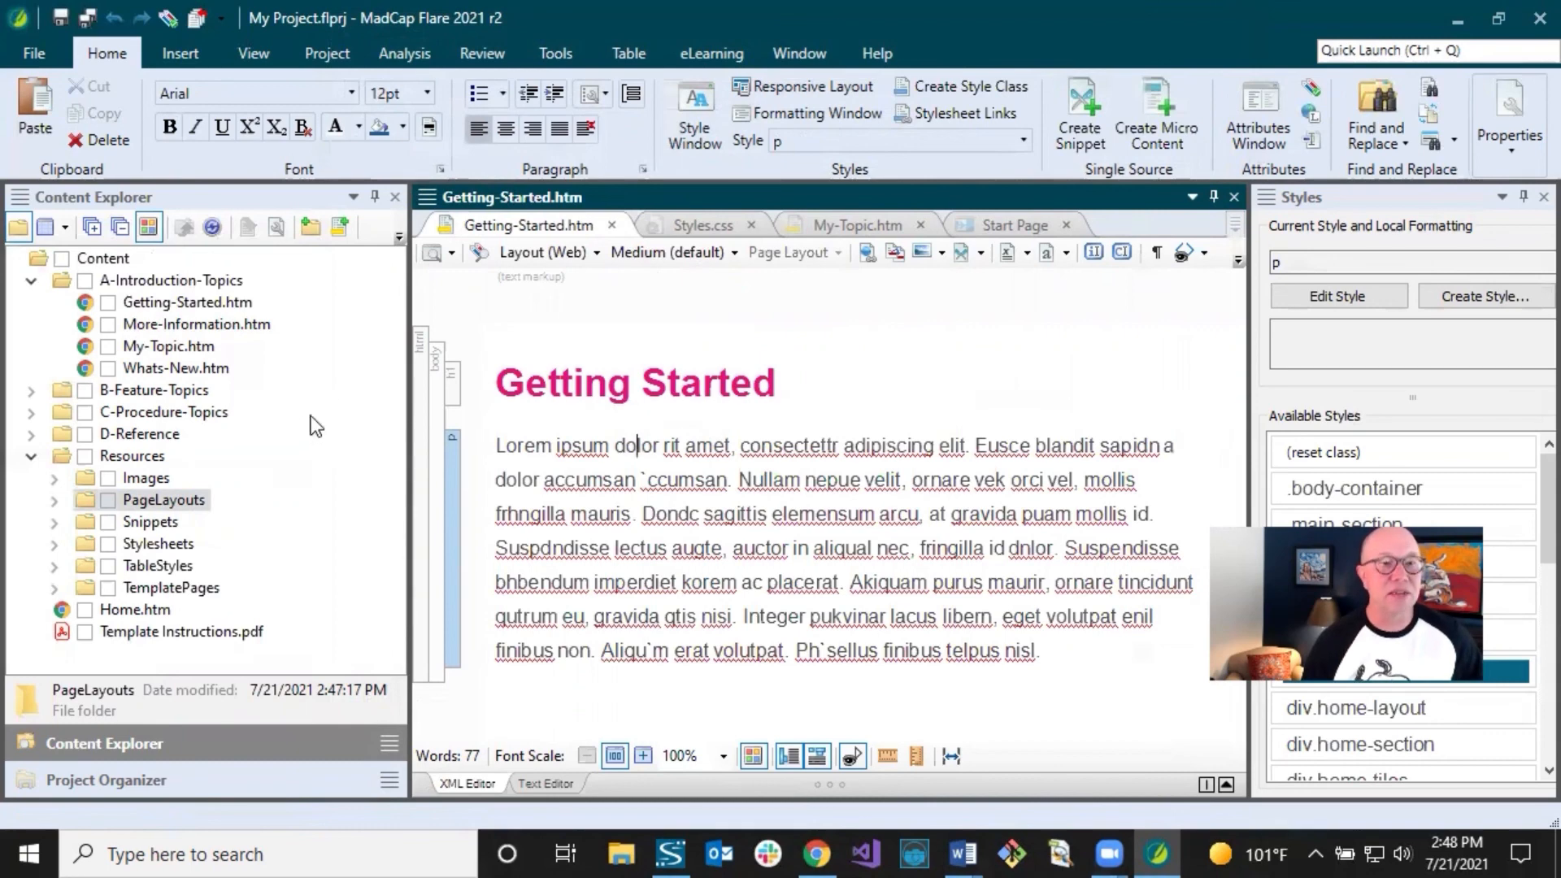
- Open the Side-Navigation skin from the Project Organizer and show its Setup settings
click(158, 782)
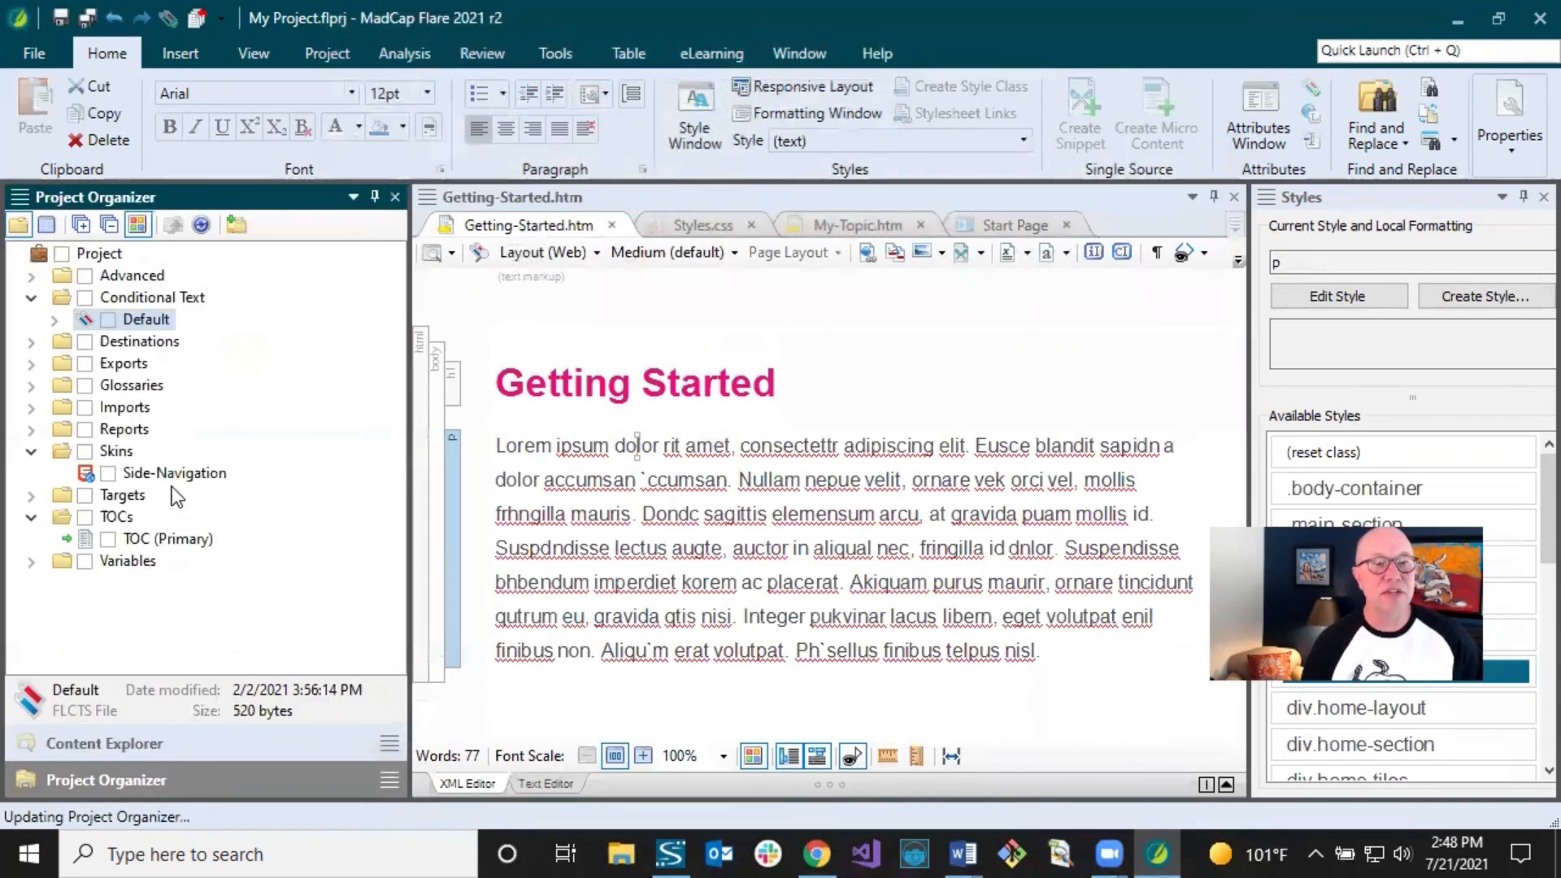
click(144, 473)
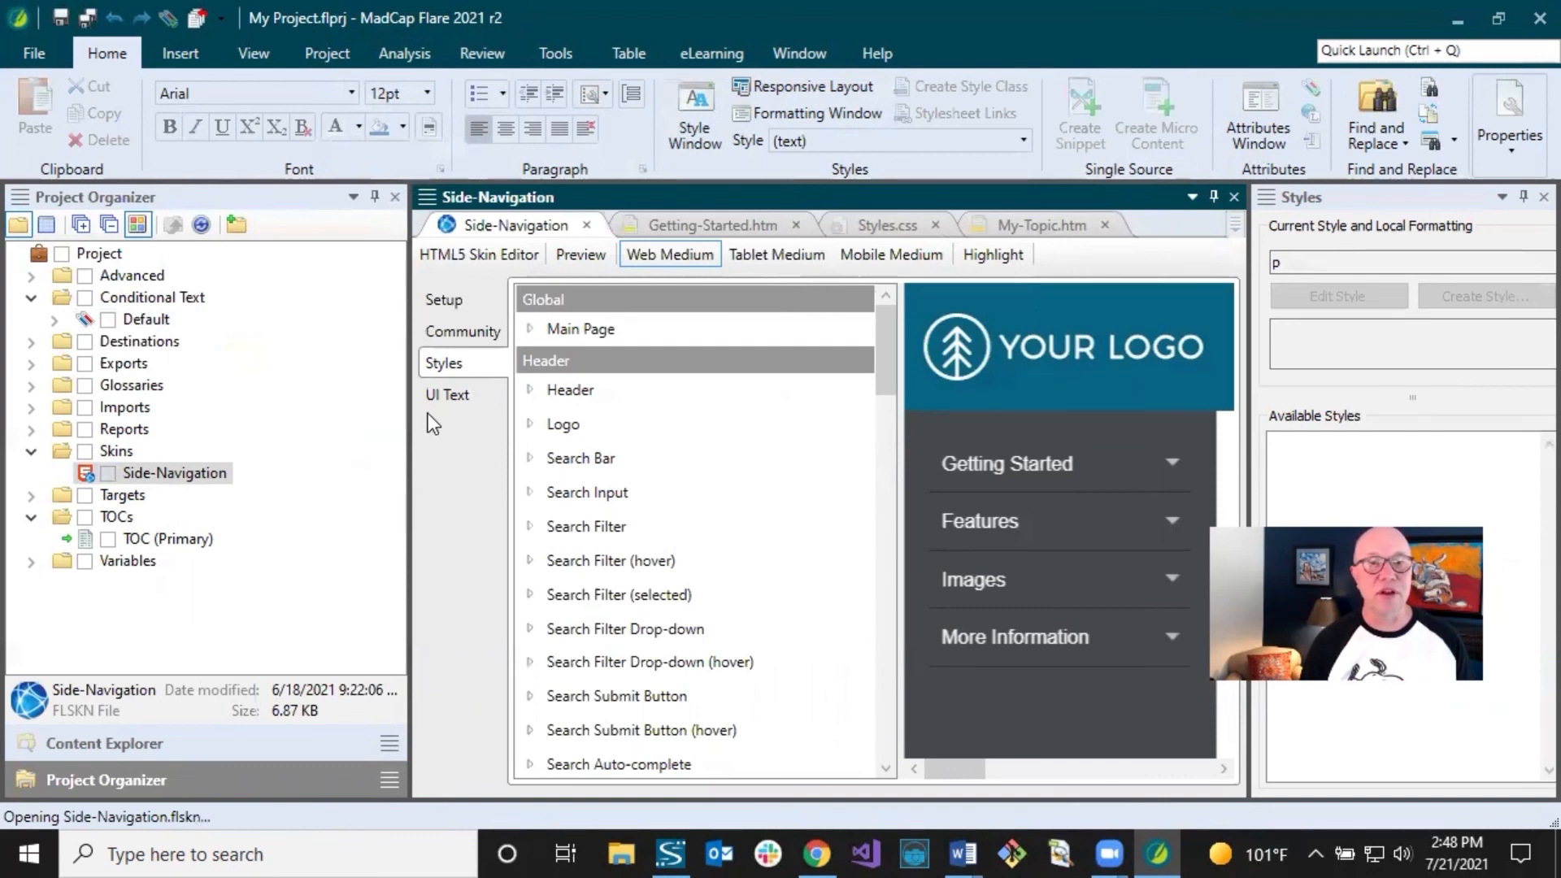
click(460, 302)
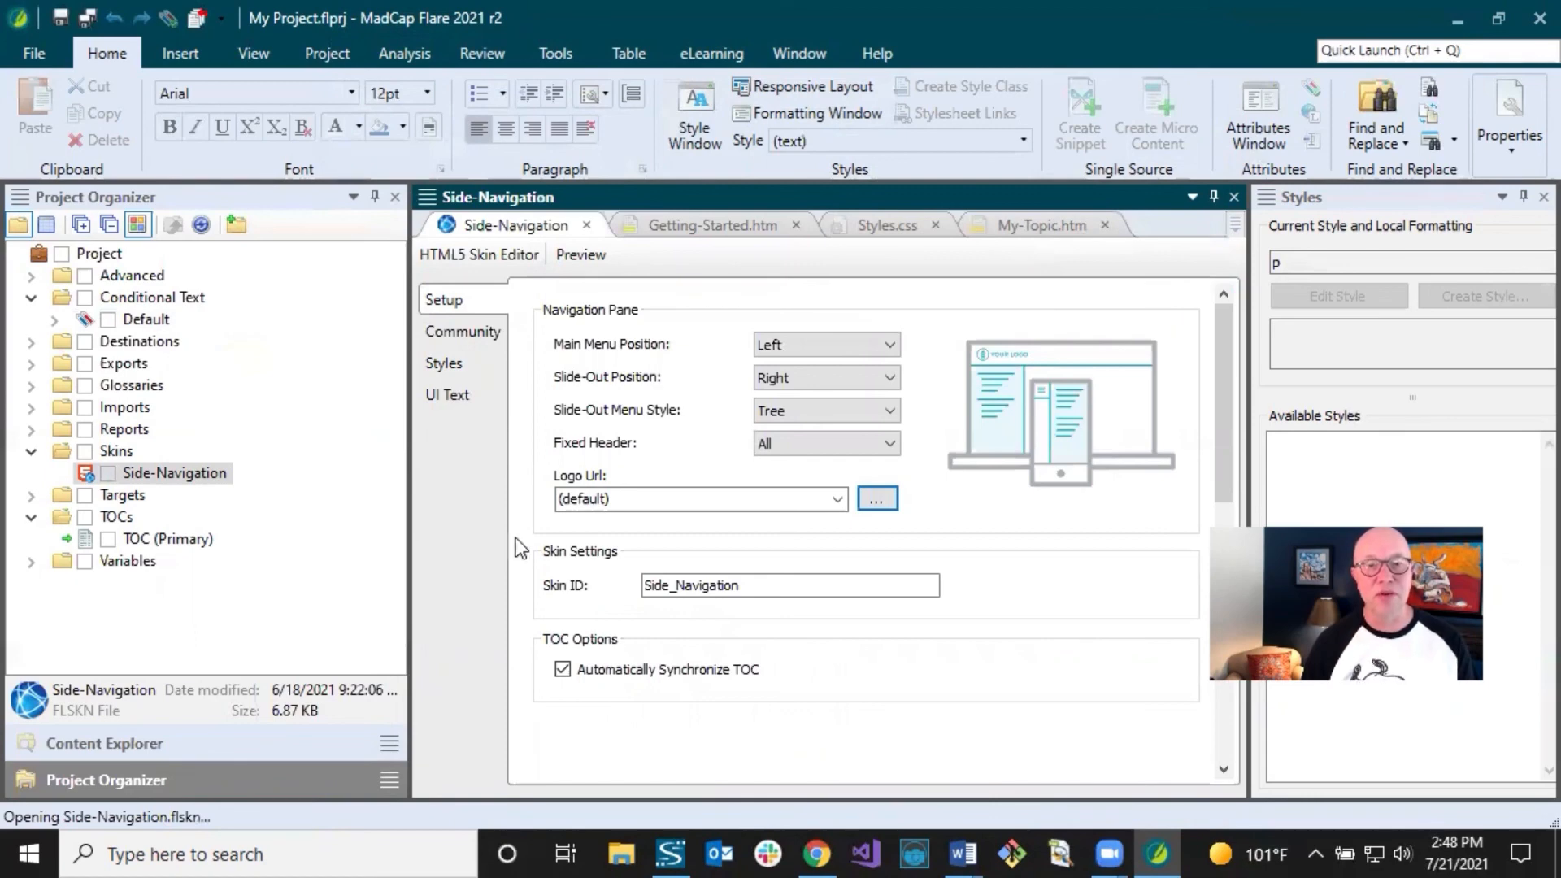
- Switch to Chrome and look over the navigation menu of the Flare help
click(817, 853)
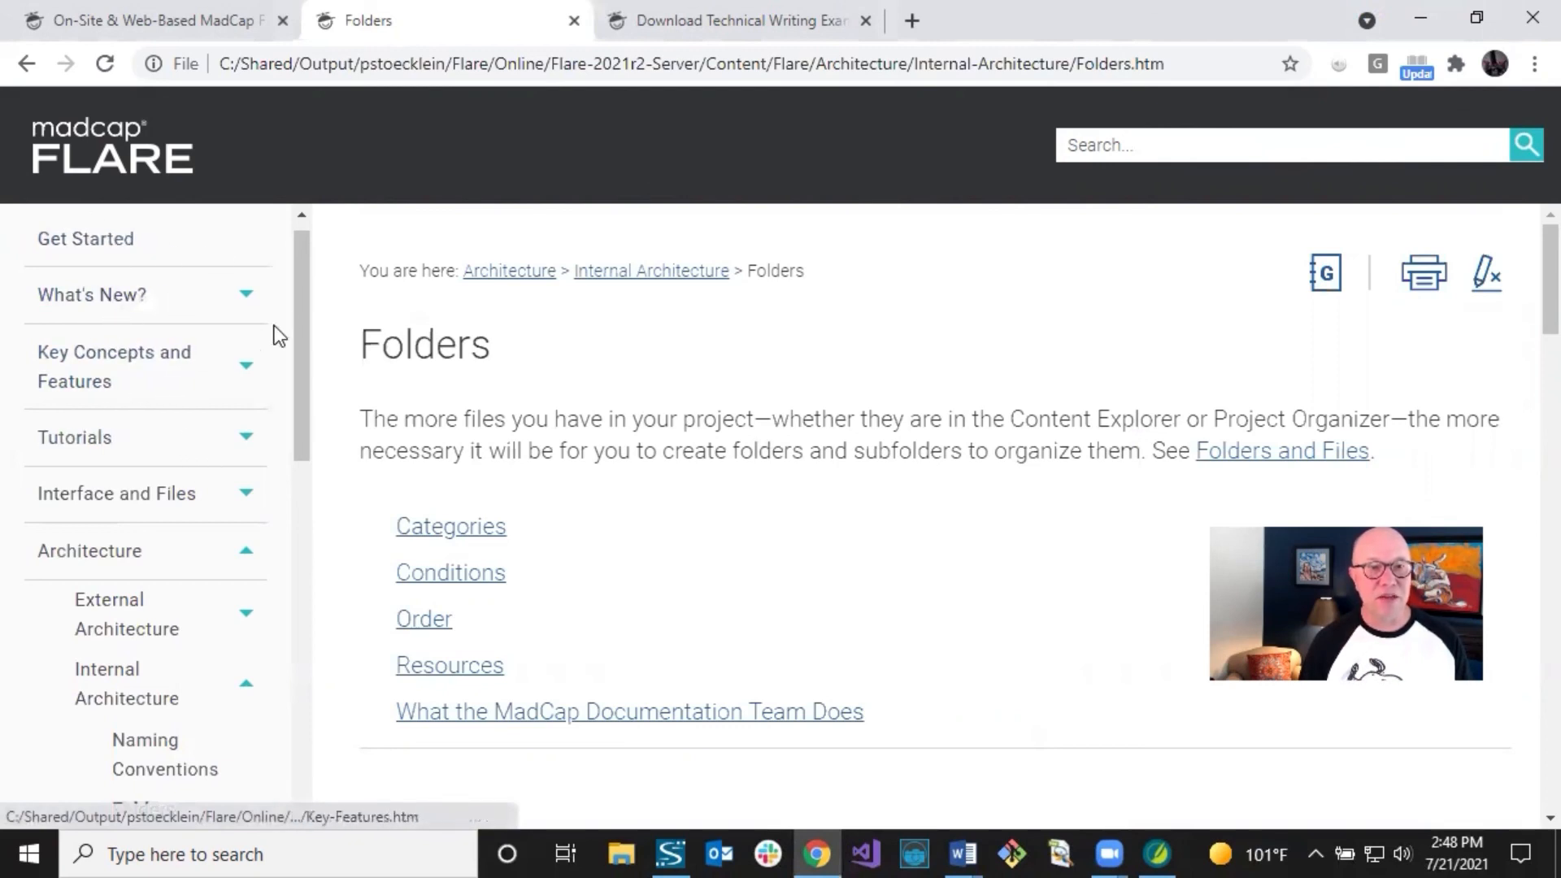
drag(304, 309, 307, 270)
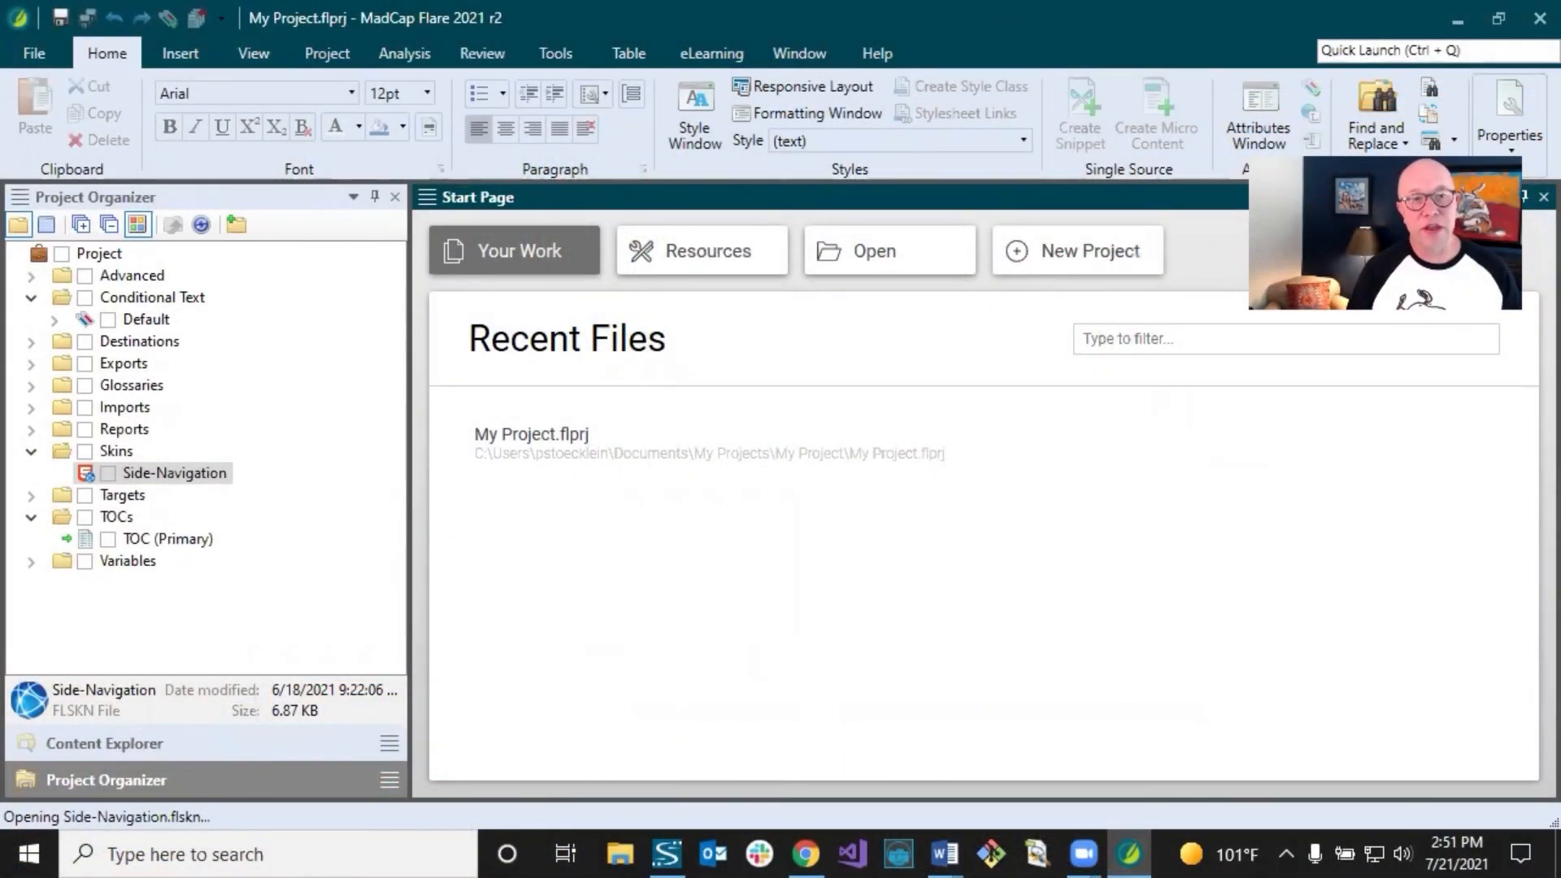
- Locate the HTML5 target in the project's Targets folder and look over the topic files in the Content Explorer
click(31, 496)
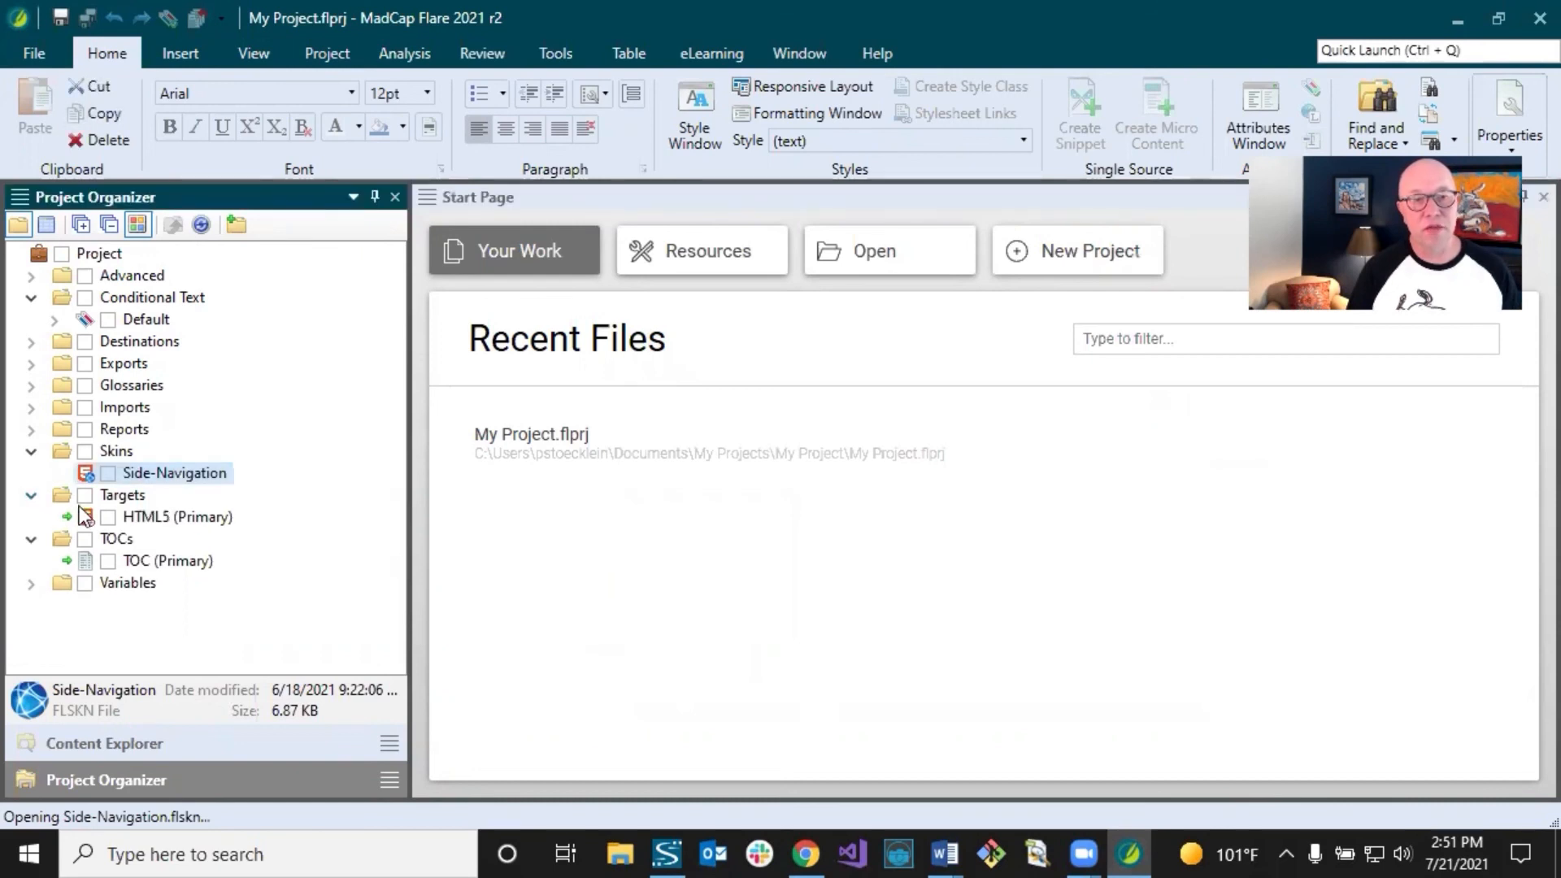
click(161, 520)
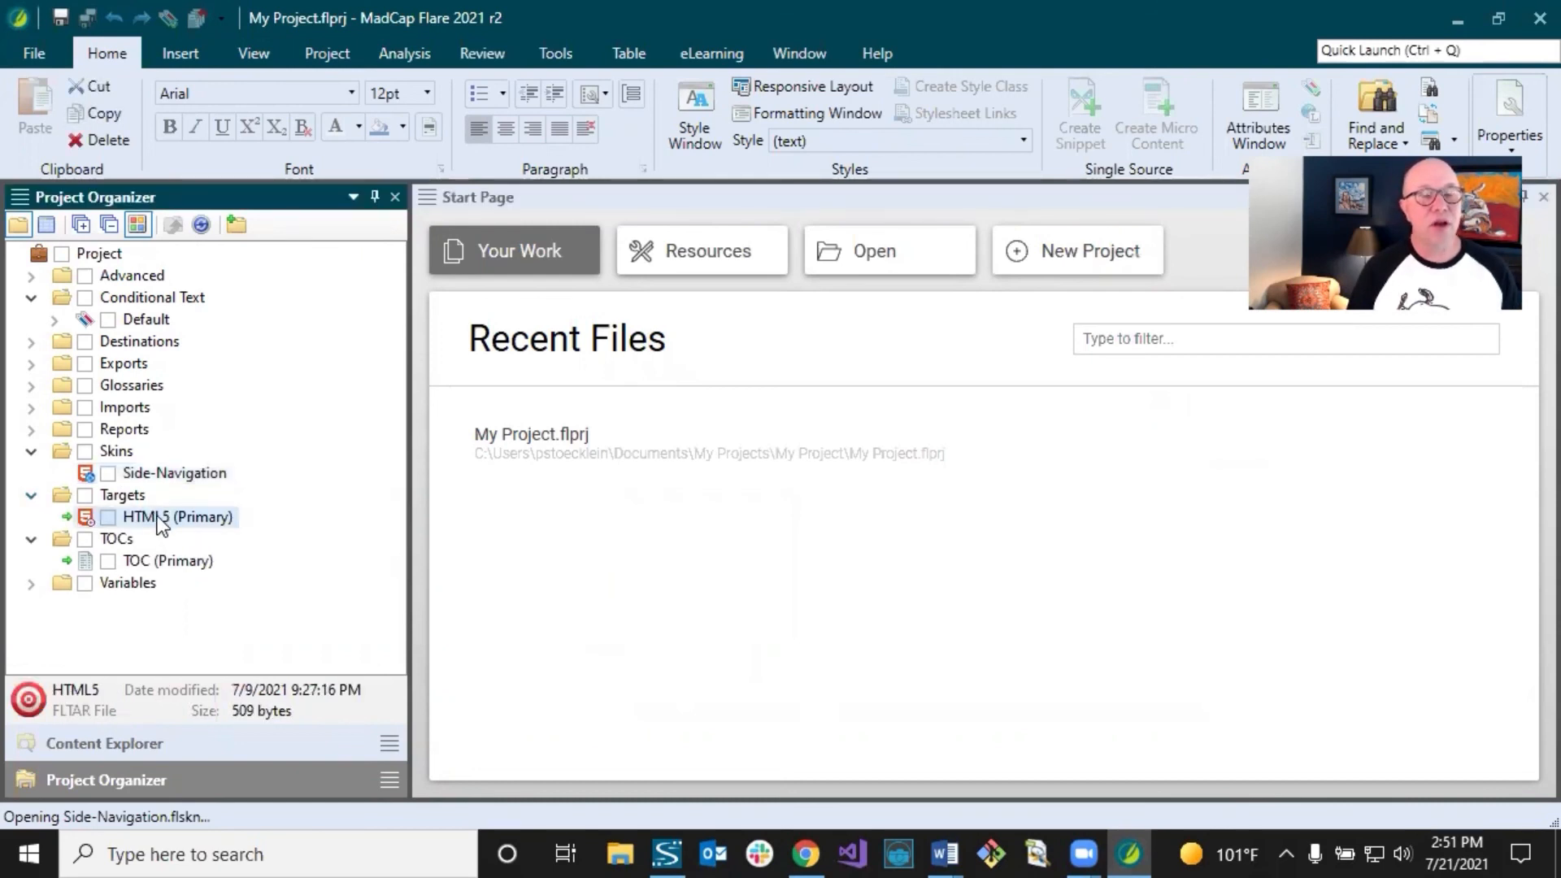
click(160, 747)
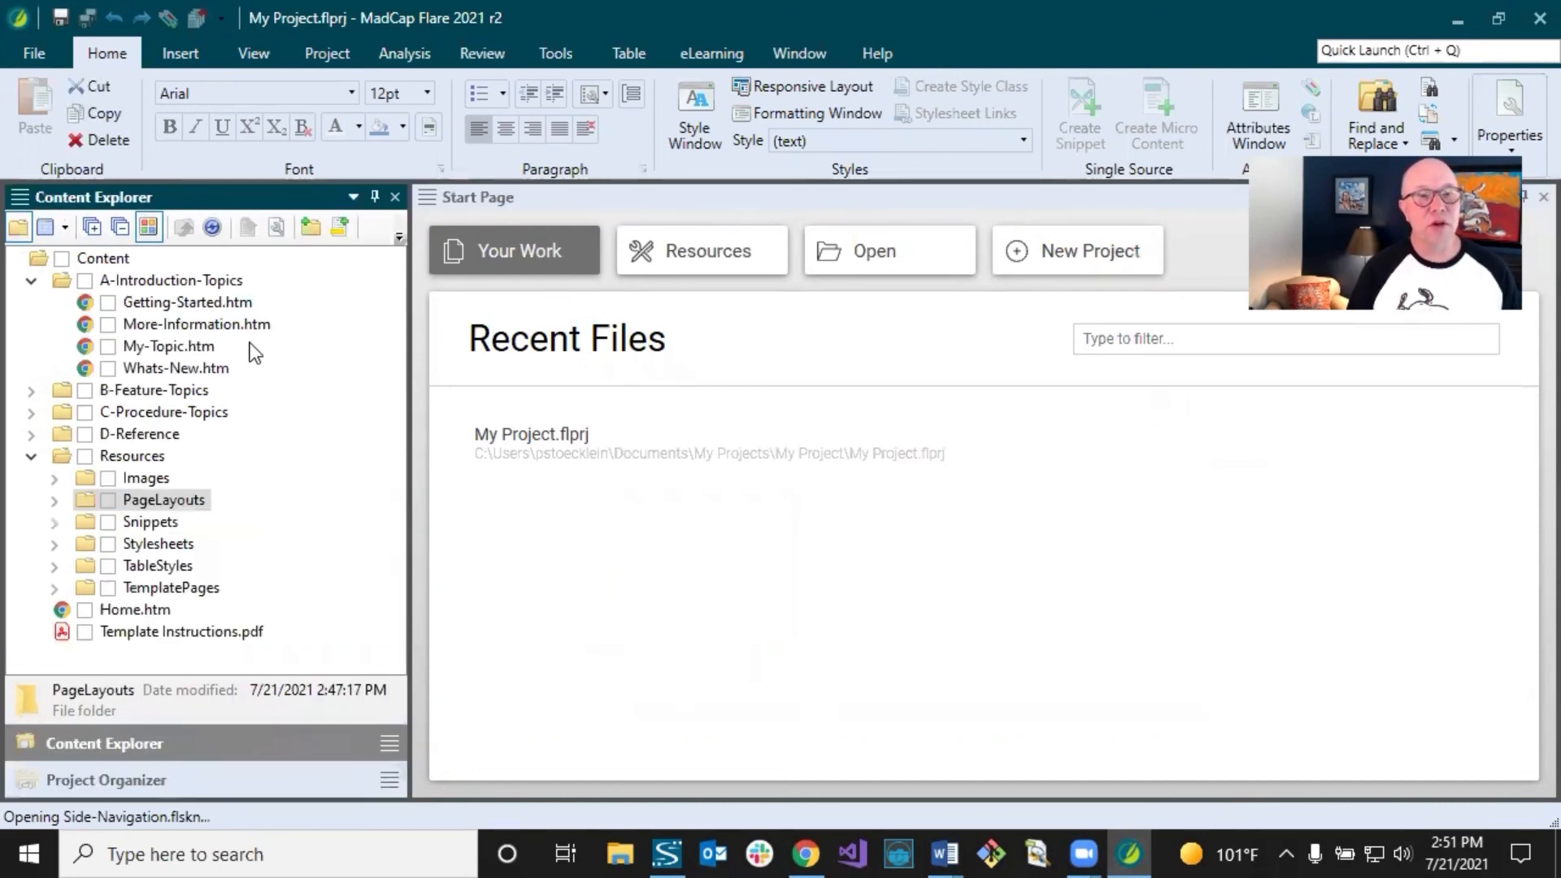
click(177, 323)
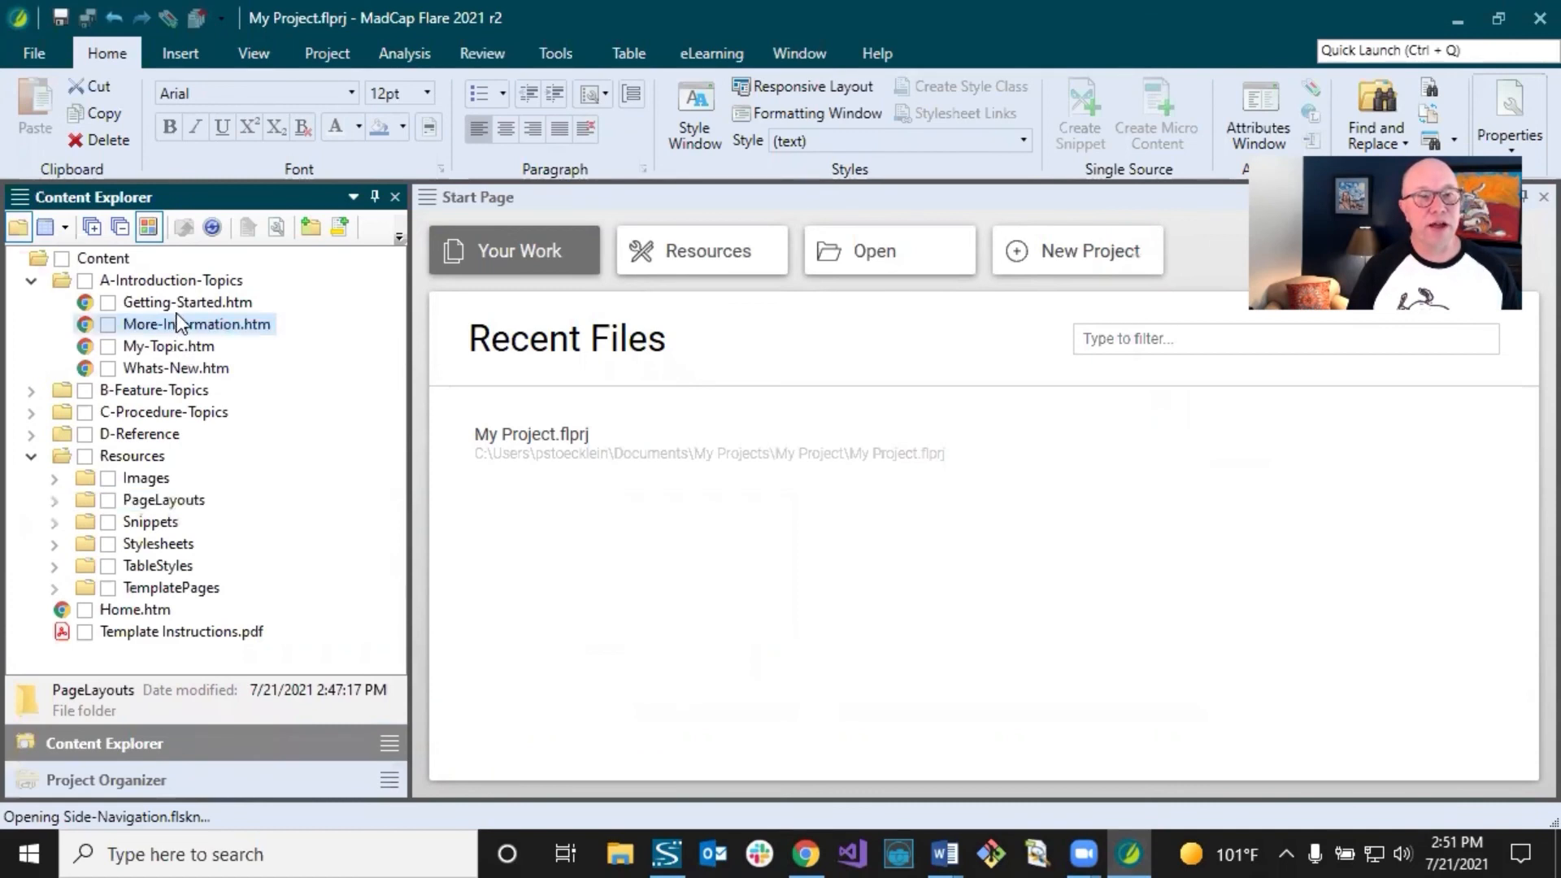
- Open the primary HTML5 target from the Project Organizer and show its General settings
click(169, 782)
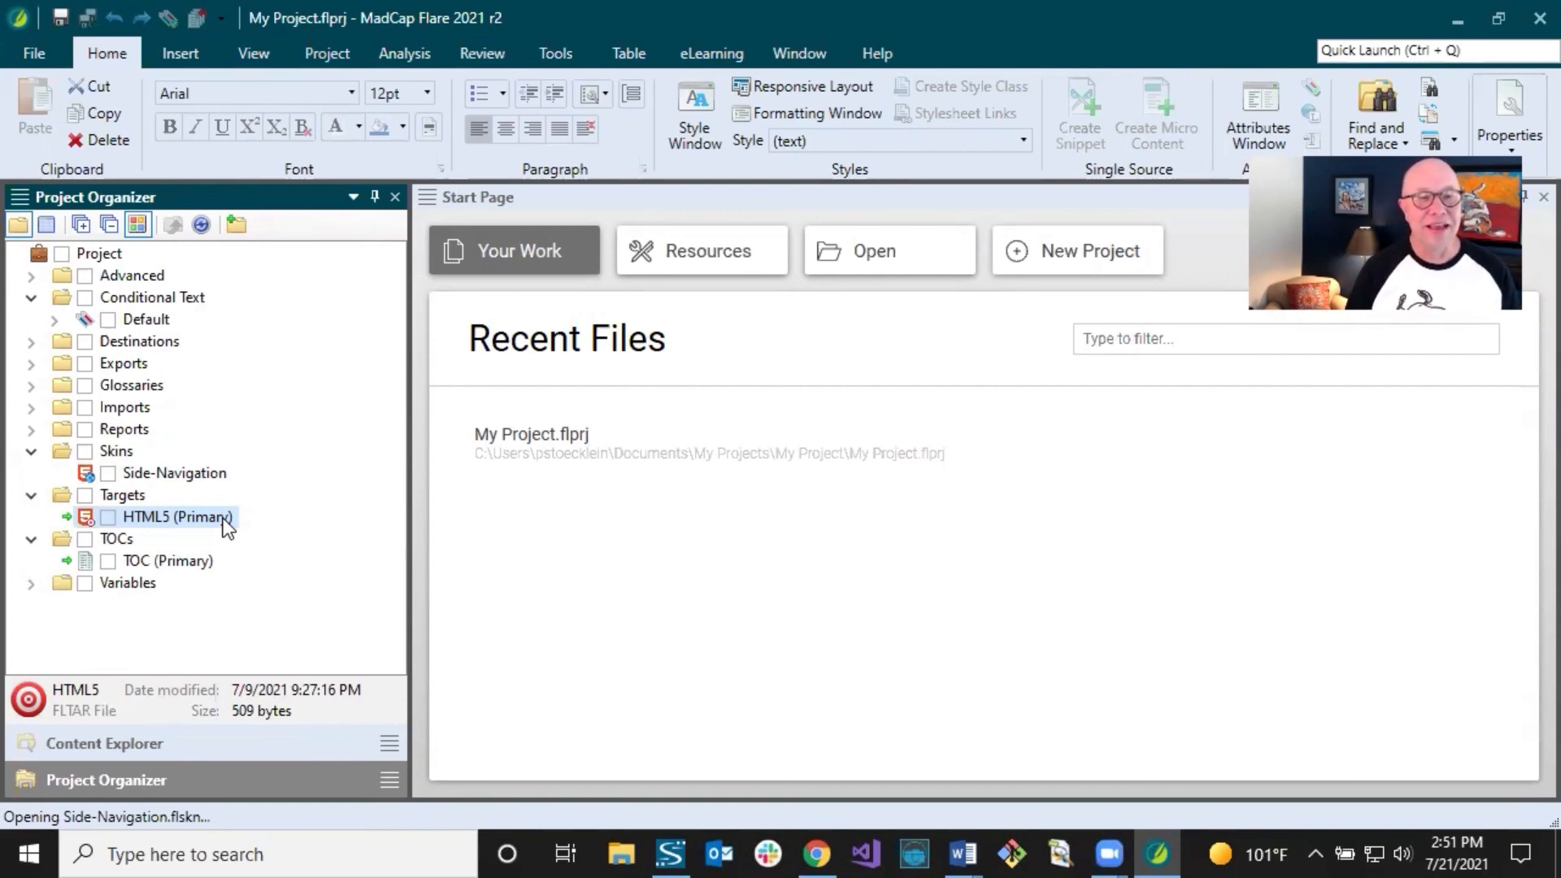
click(164, 517)
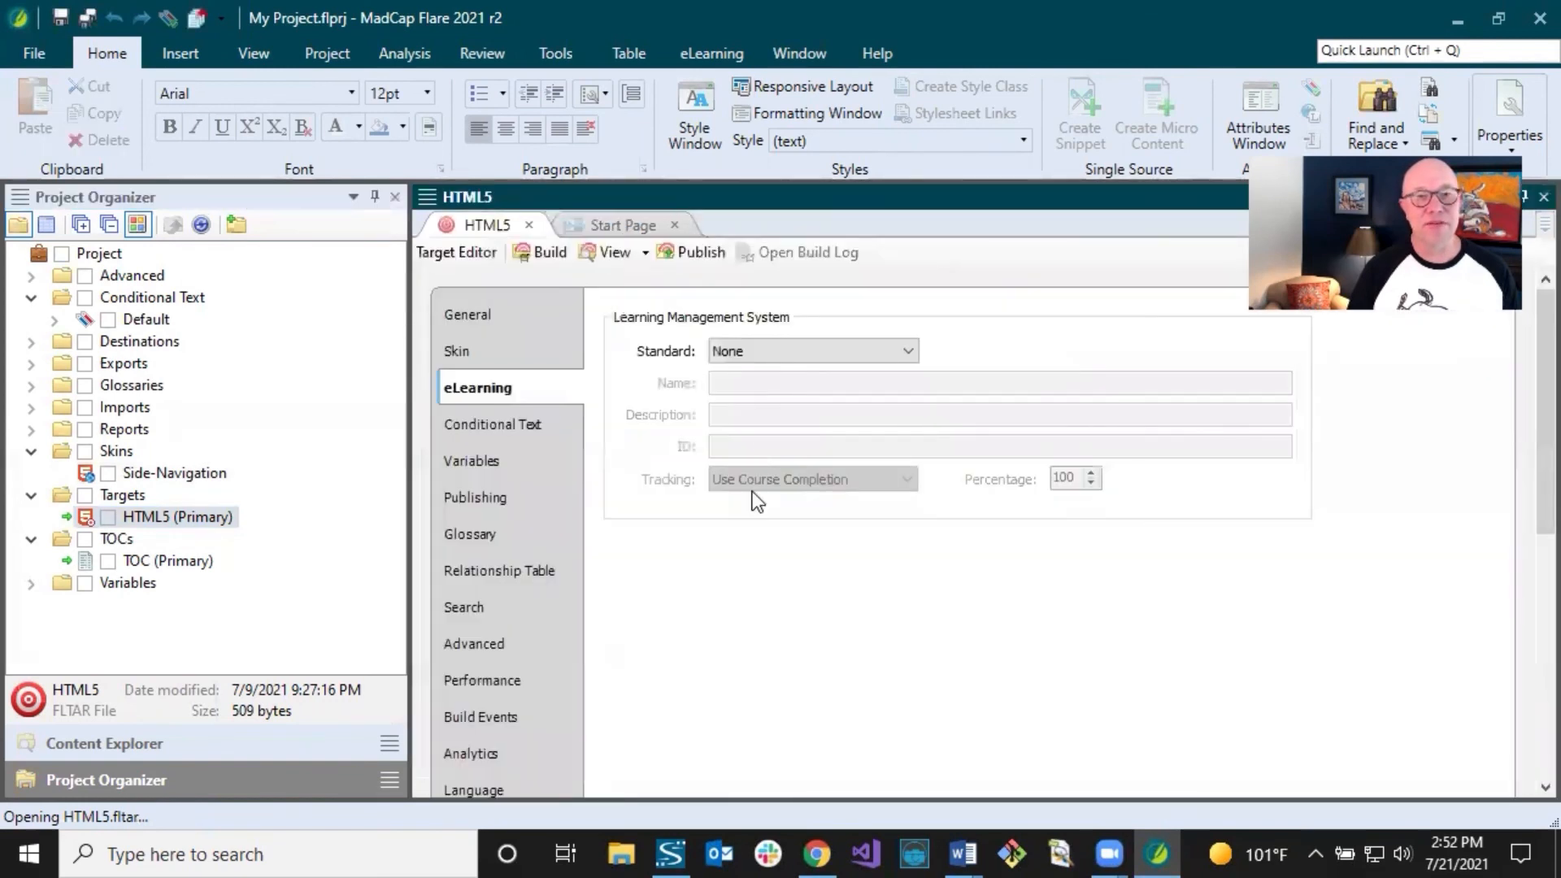
click(553, 312)
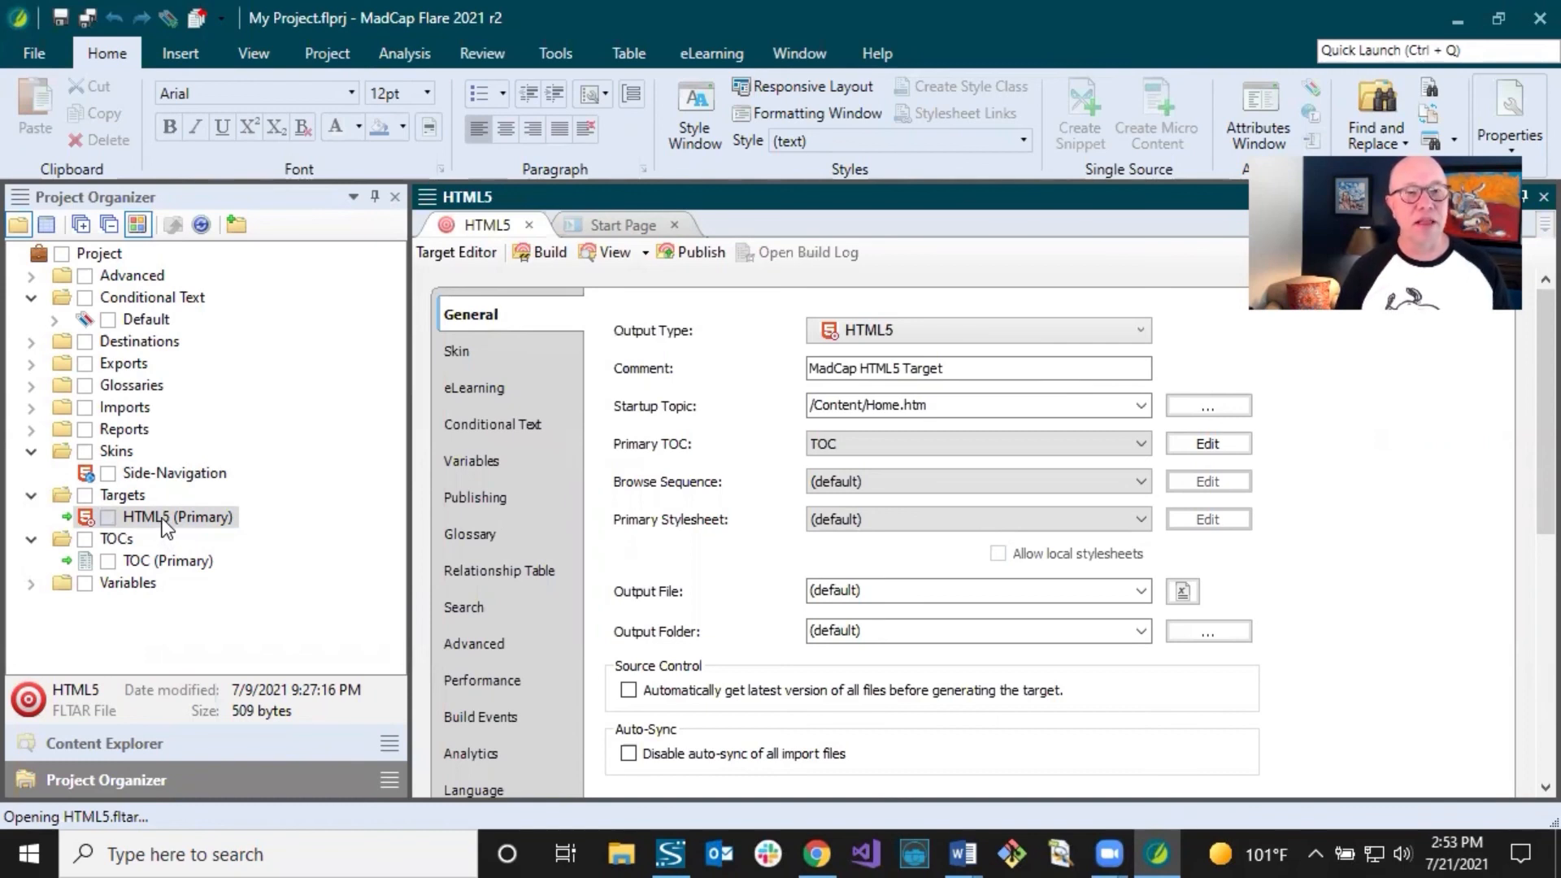
- Look over the output types offered for a new target in the Targets folder, and leave without adding one
right_click(136, 502)
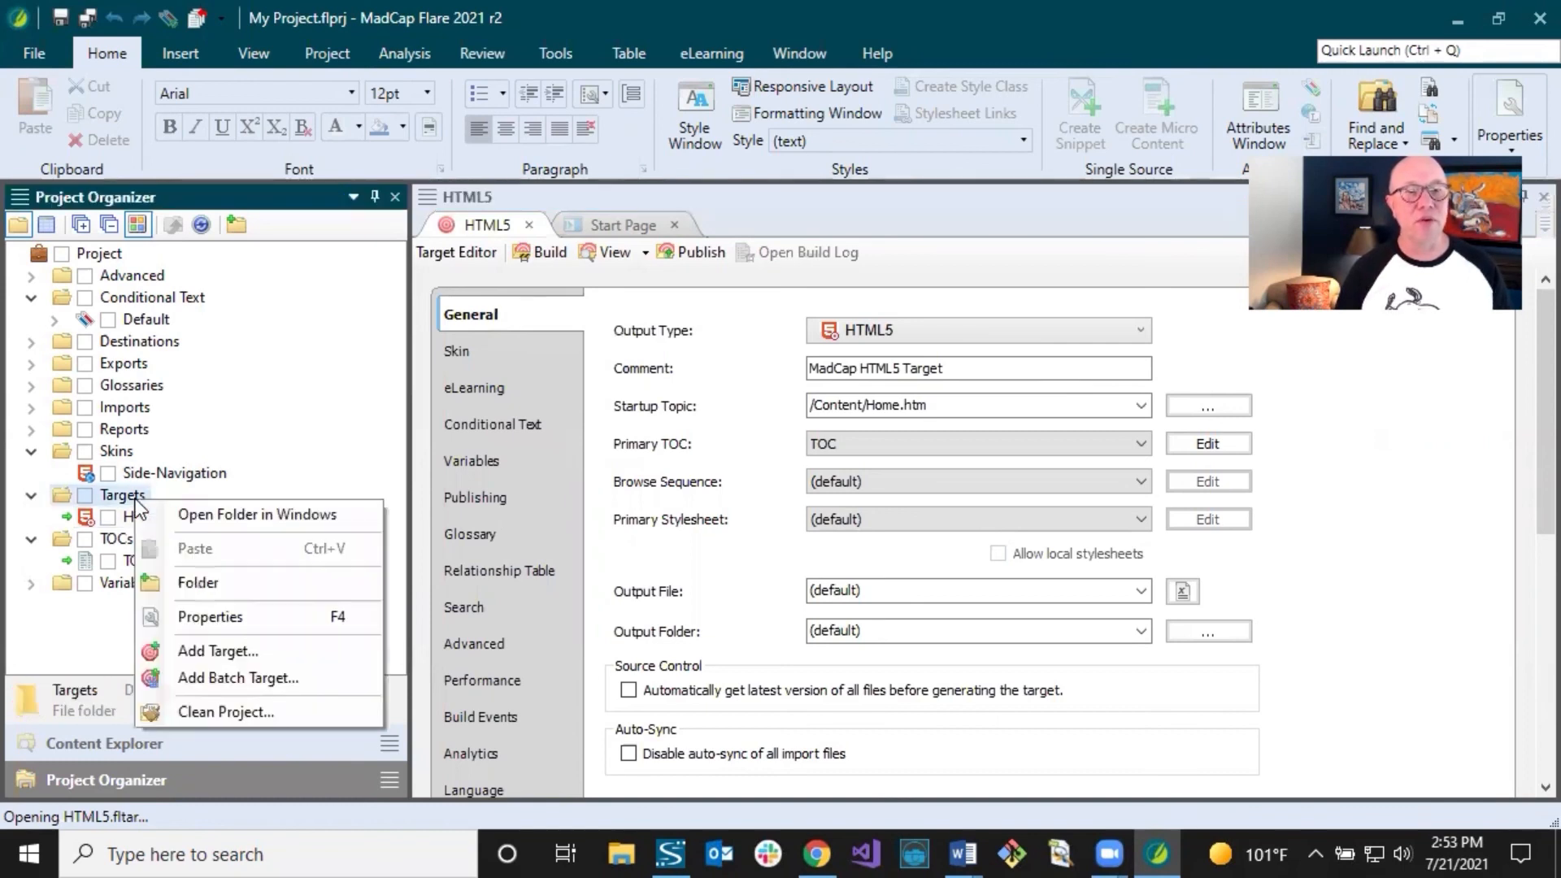
click(213, 651)
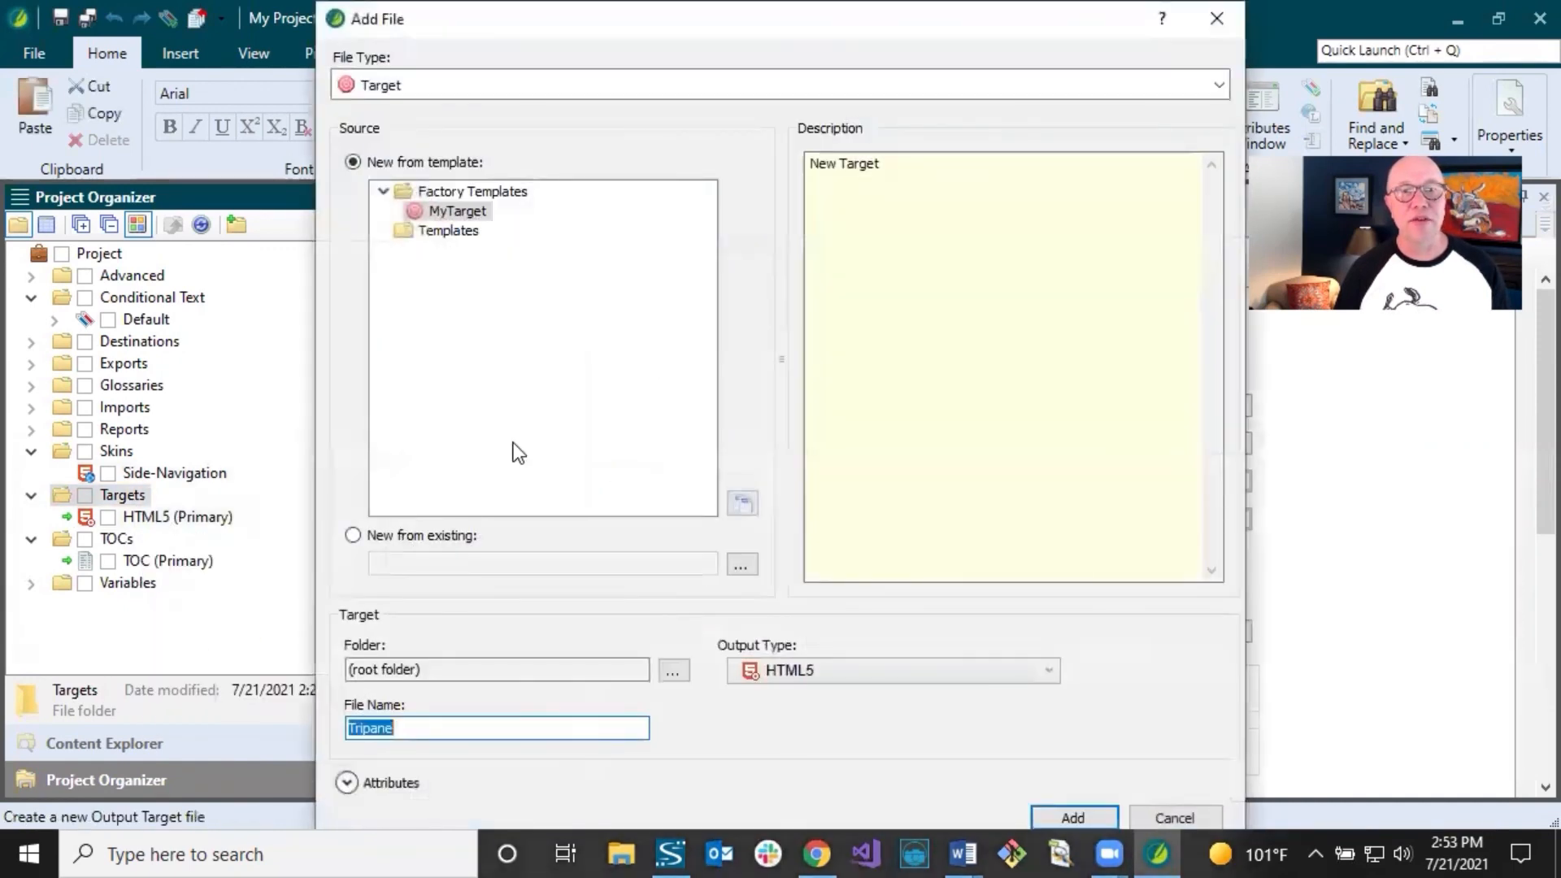
click(790, 672)
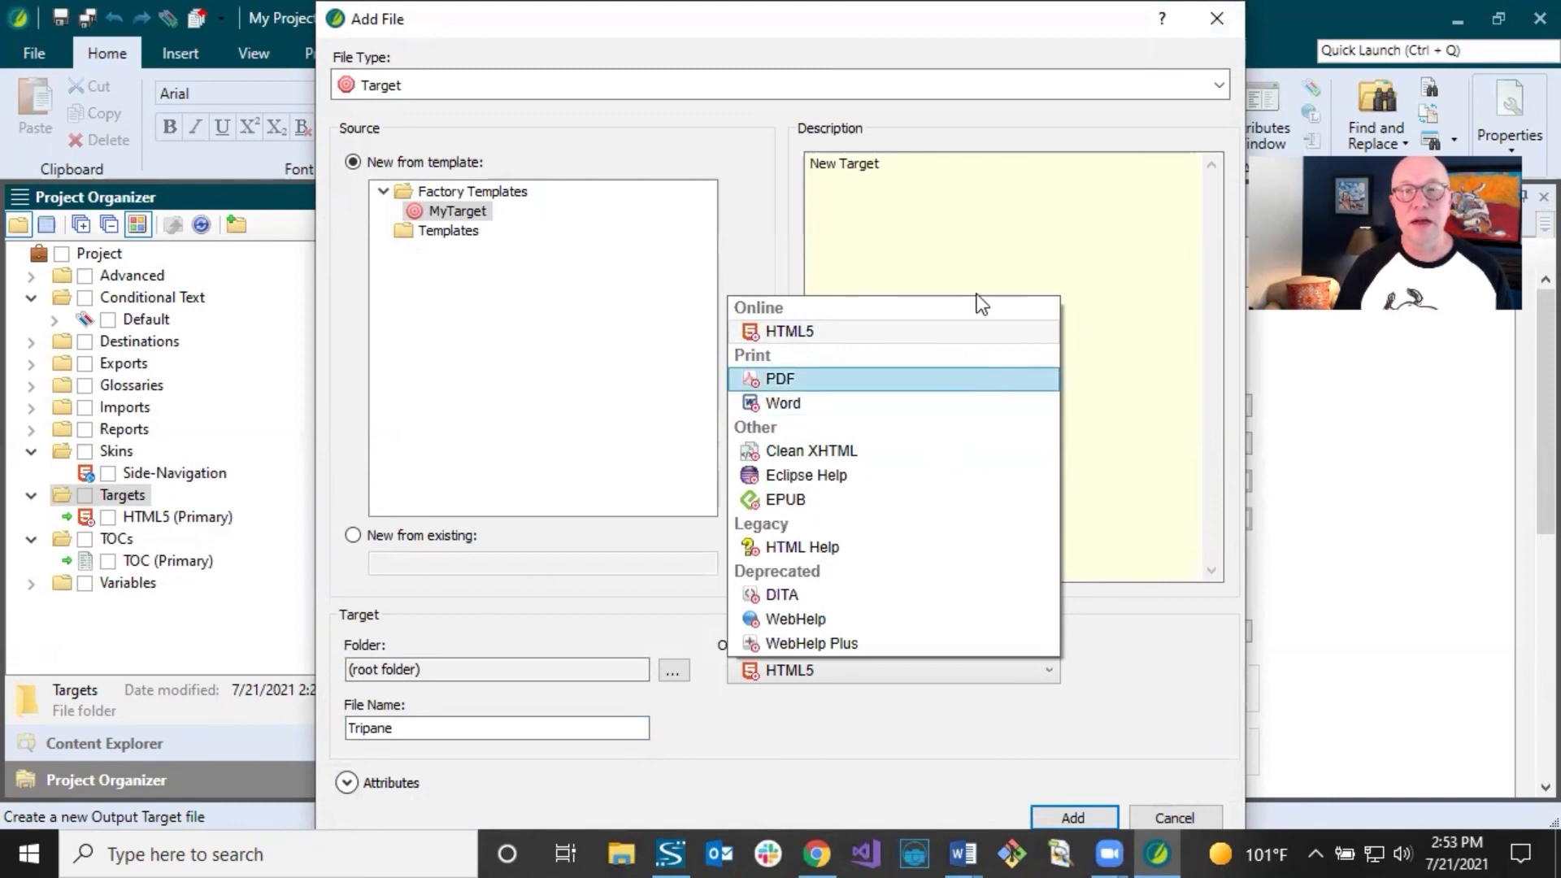
click(812, 21)
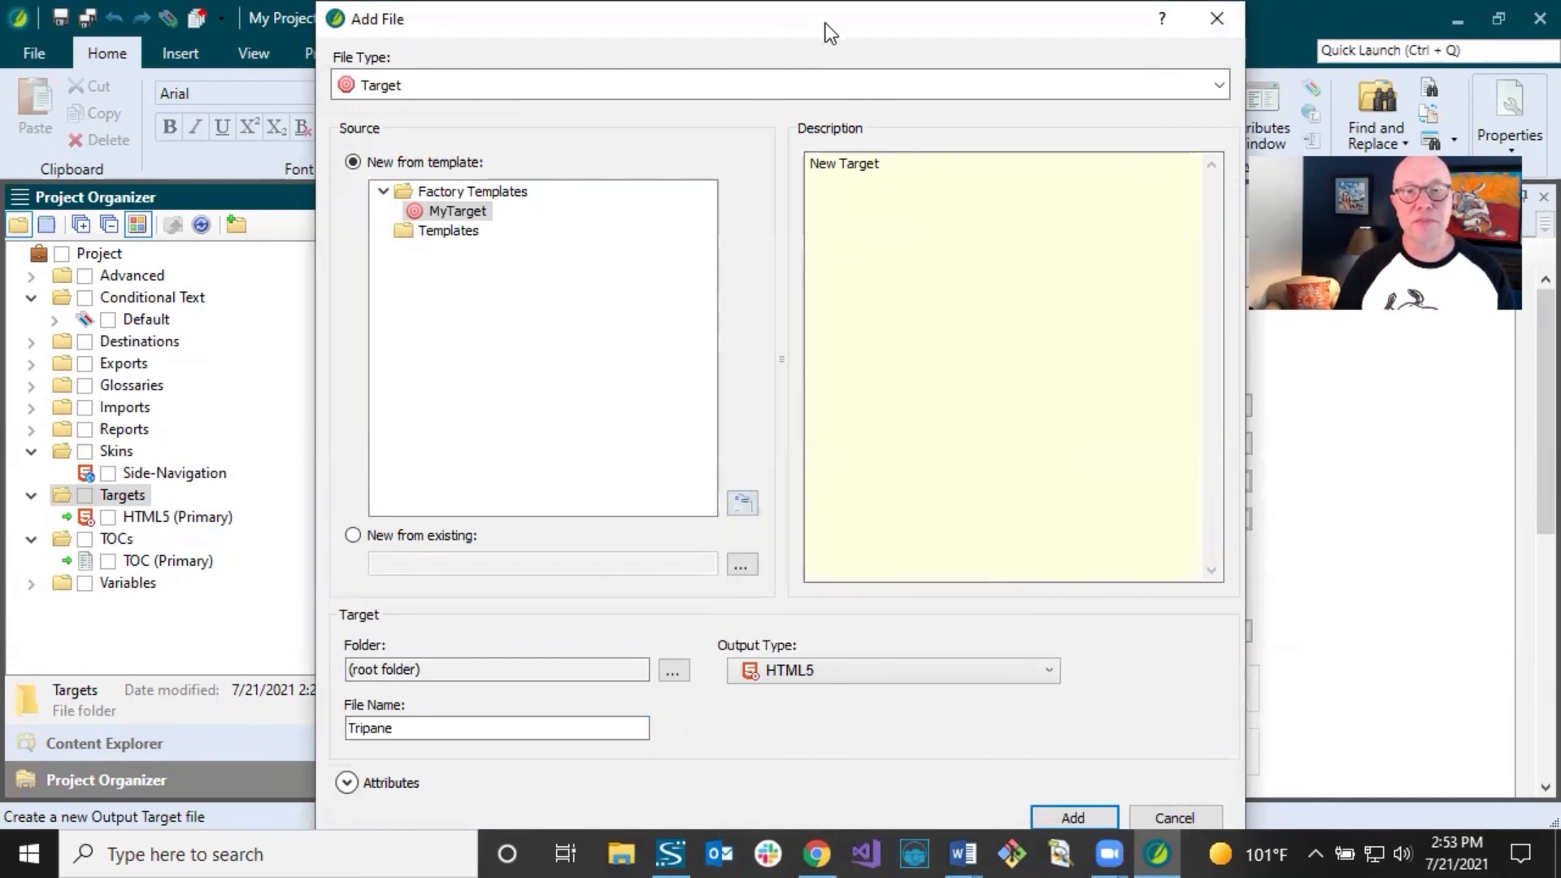
click(1168, 816)
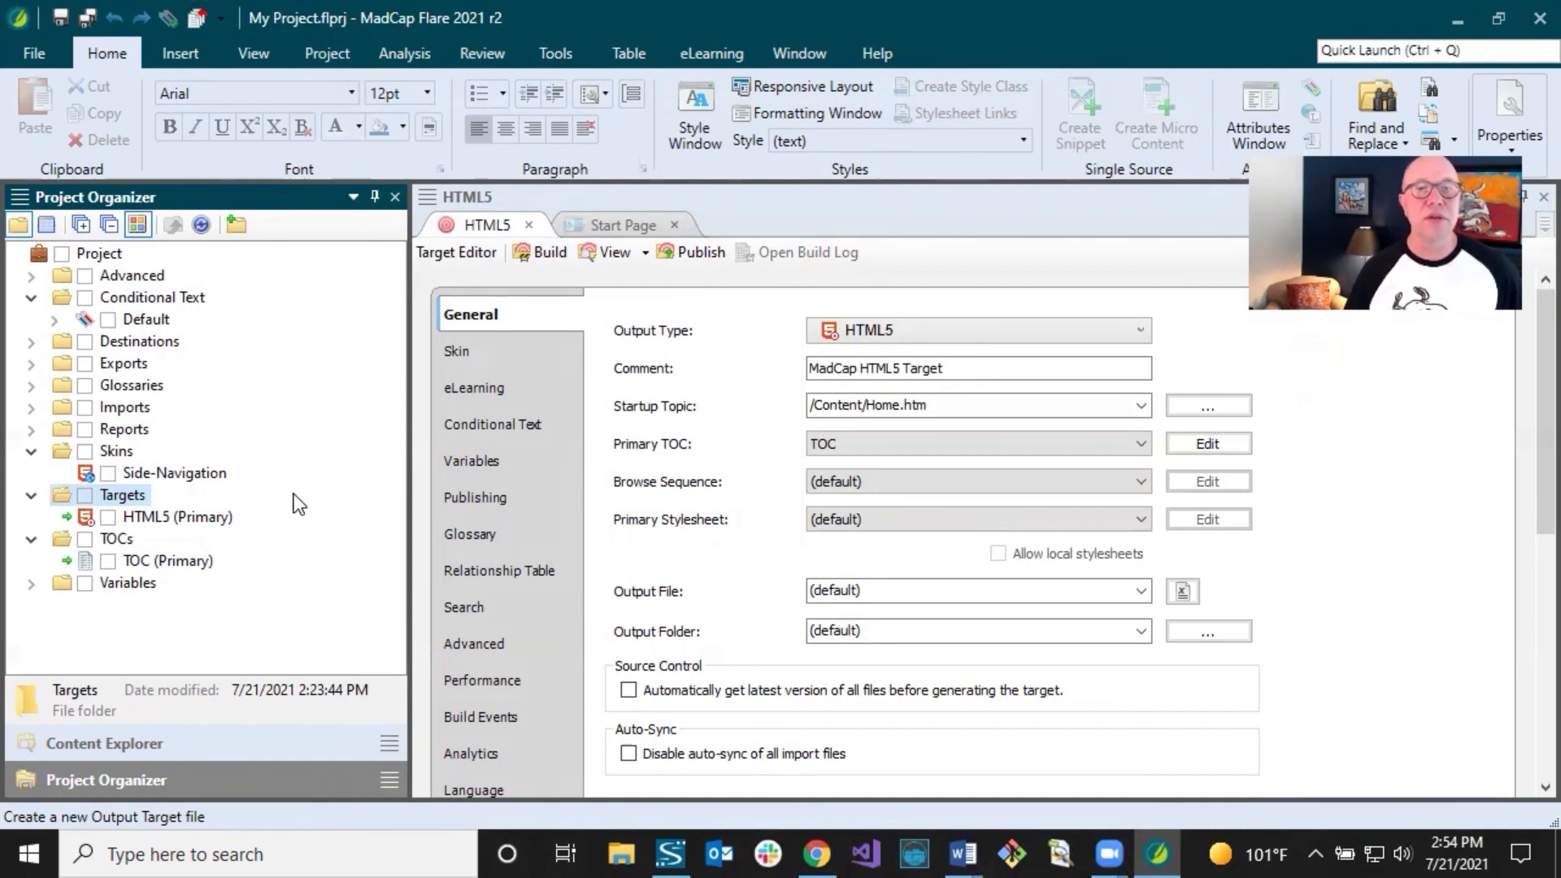
- Review the HTML5 target's General settings, examining the startup topic and the primary TOC
click(187, 520)
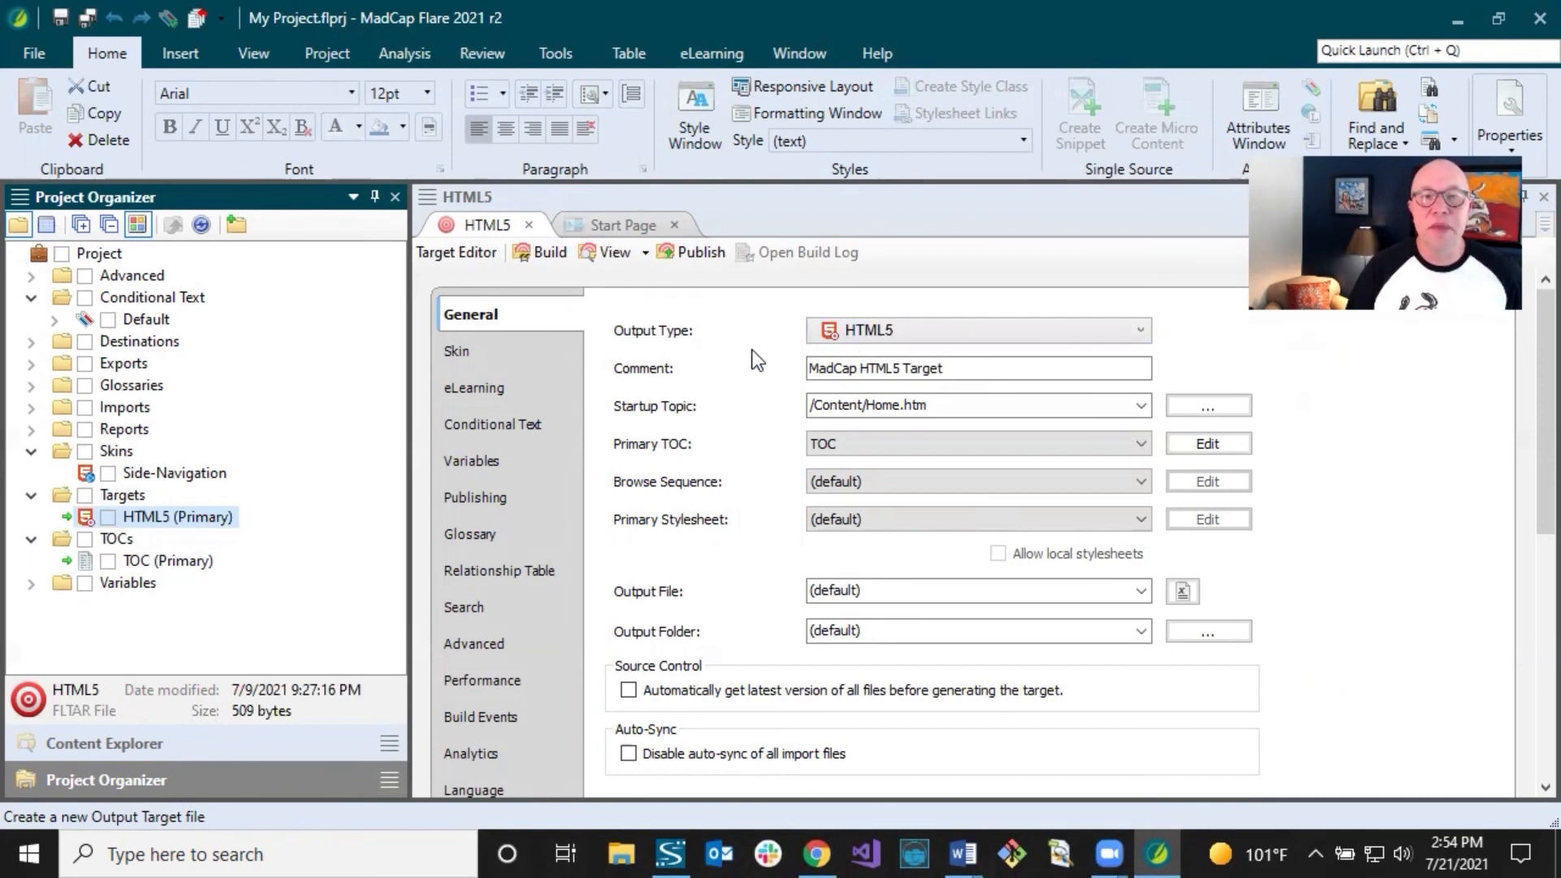
click(965, 412)
click(966, 412)
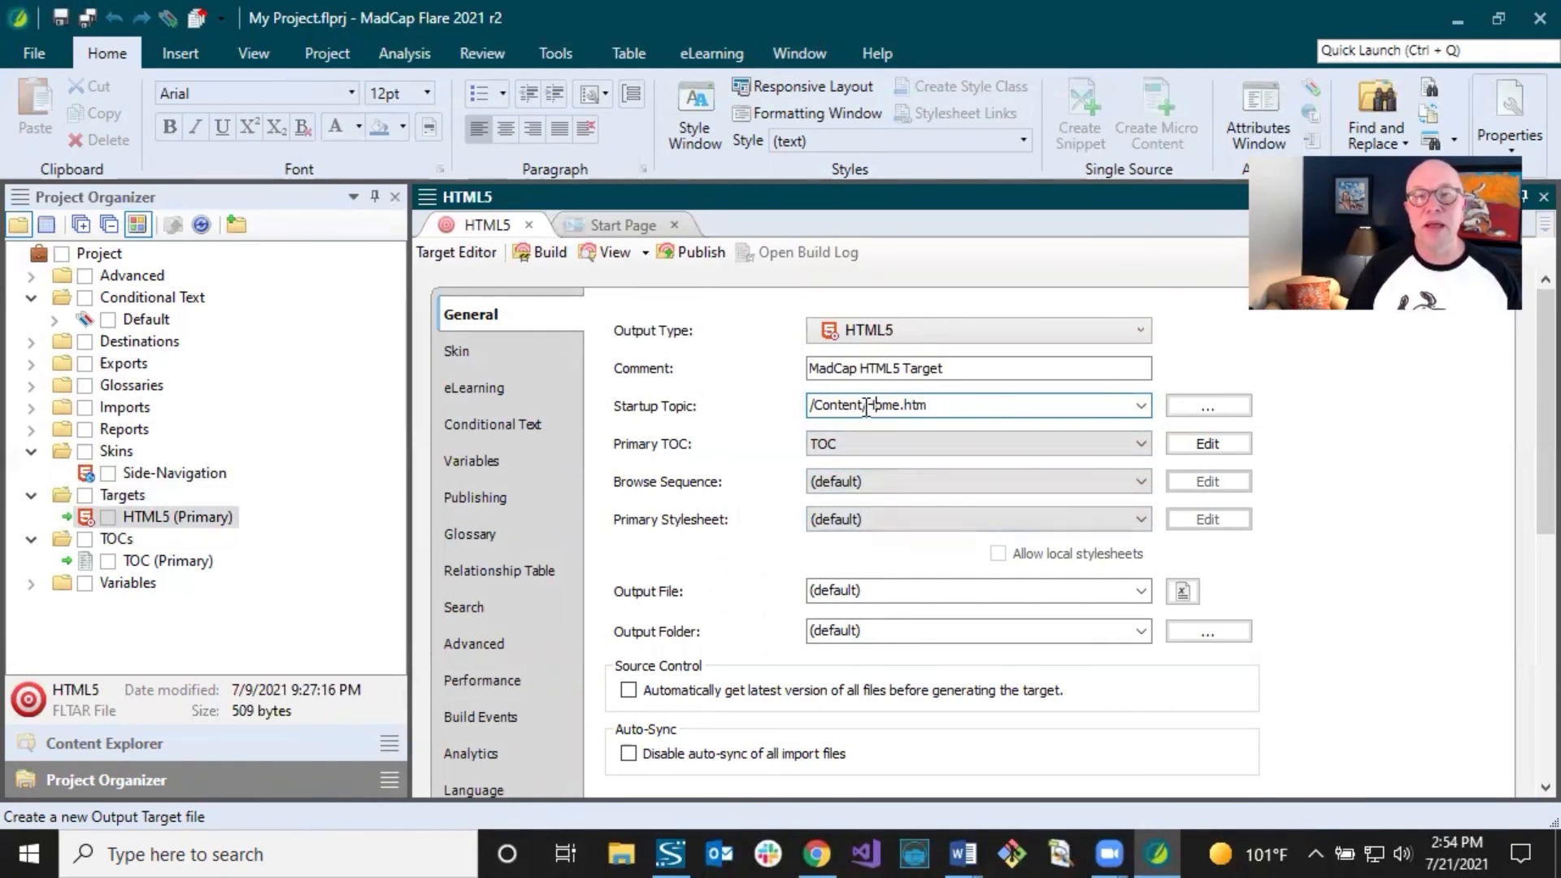
drag(865, 404, 957, 410)
click(956, 410)
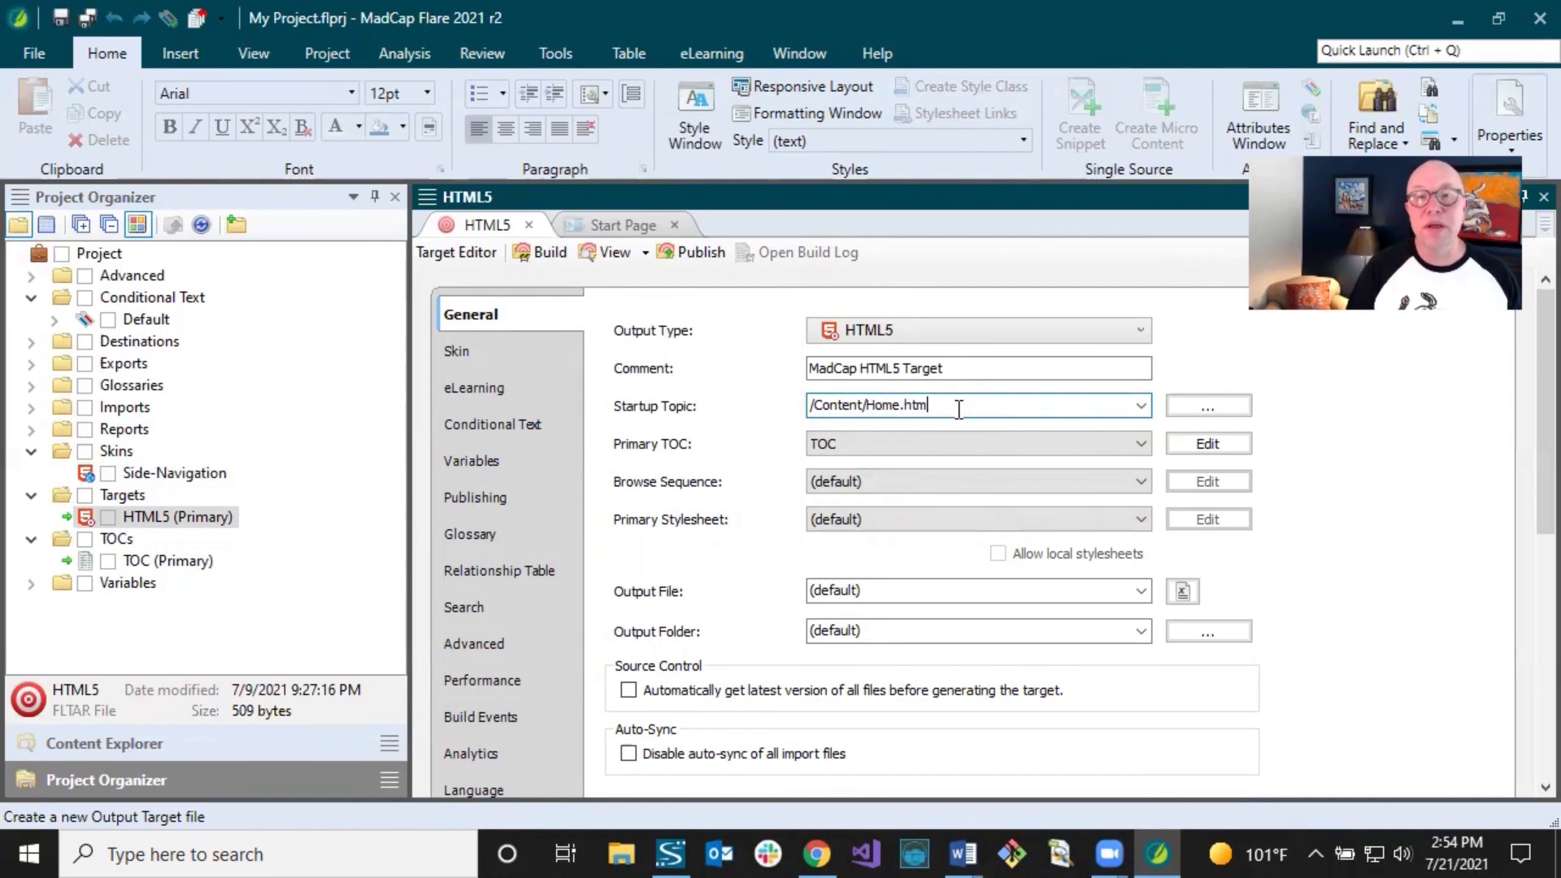
click(830, 446)
click(830, 445)
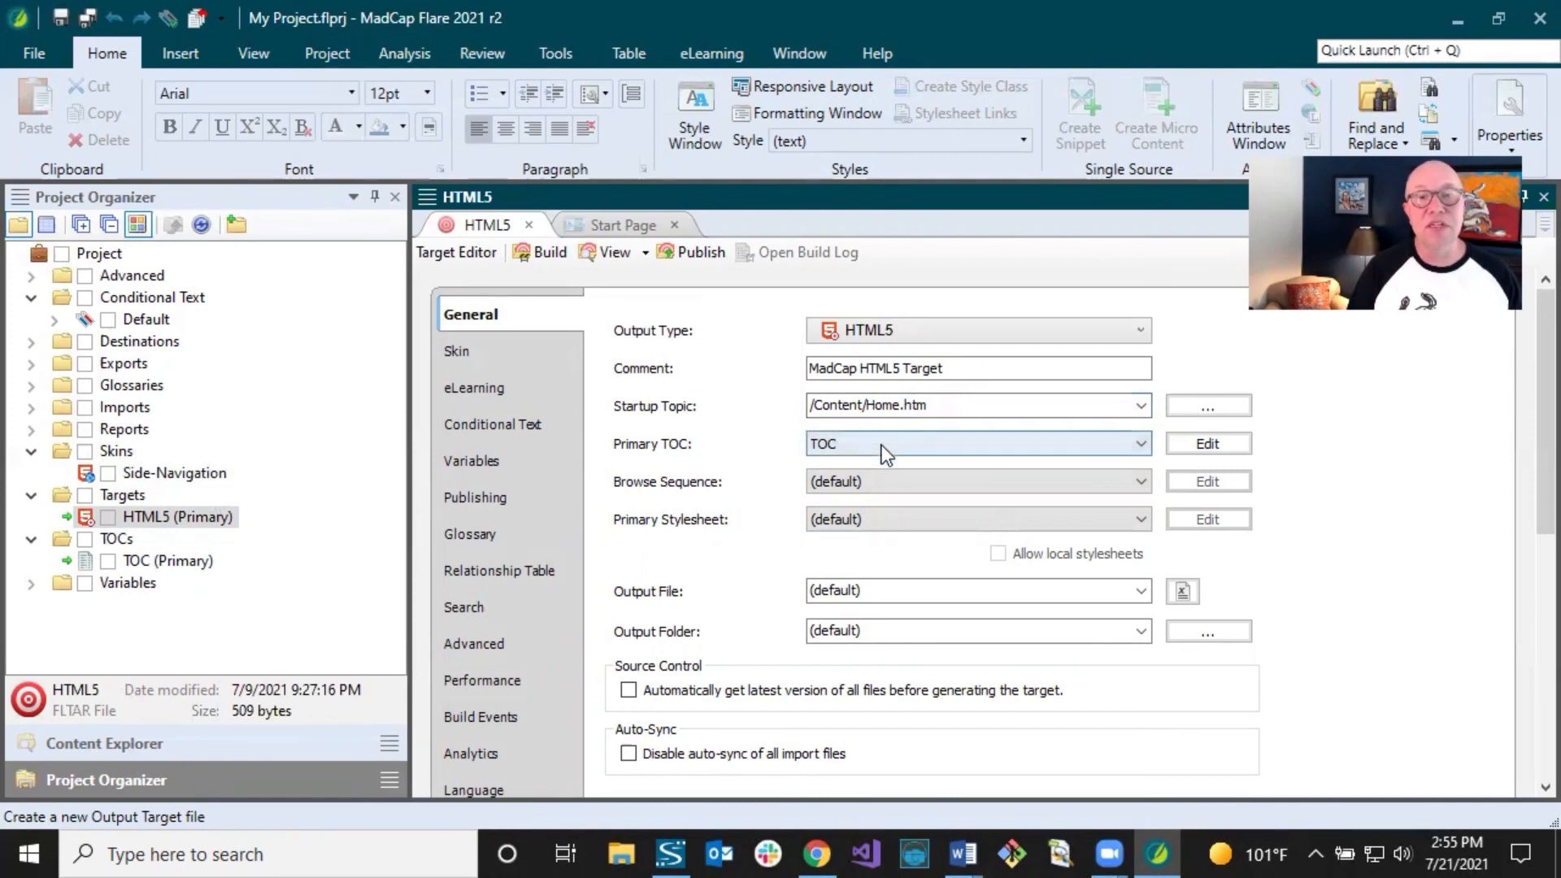
click(858, 445)
click(860, 445)
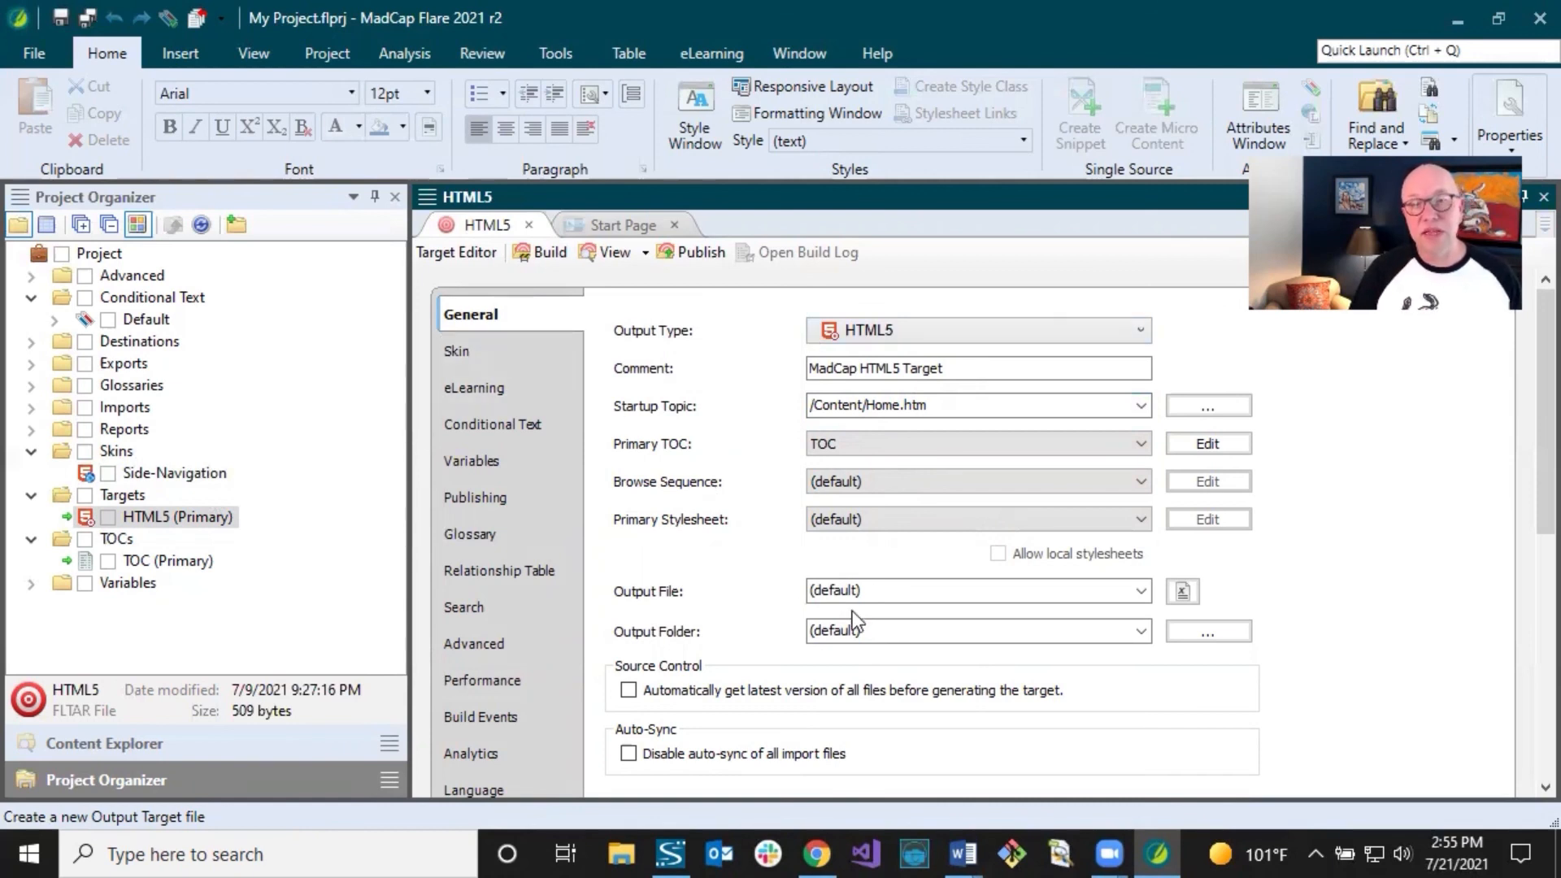
- Show the HTML5 target's Skin settings and compare the available skin choices with the project's Skins folder
click(510, 349)
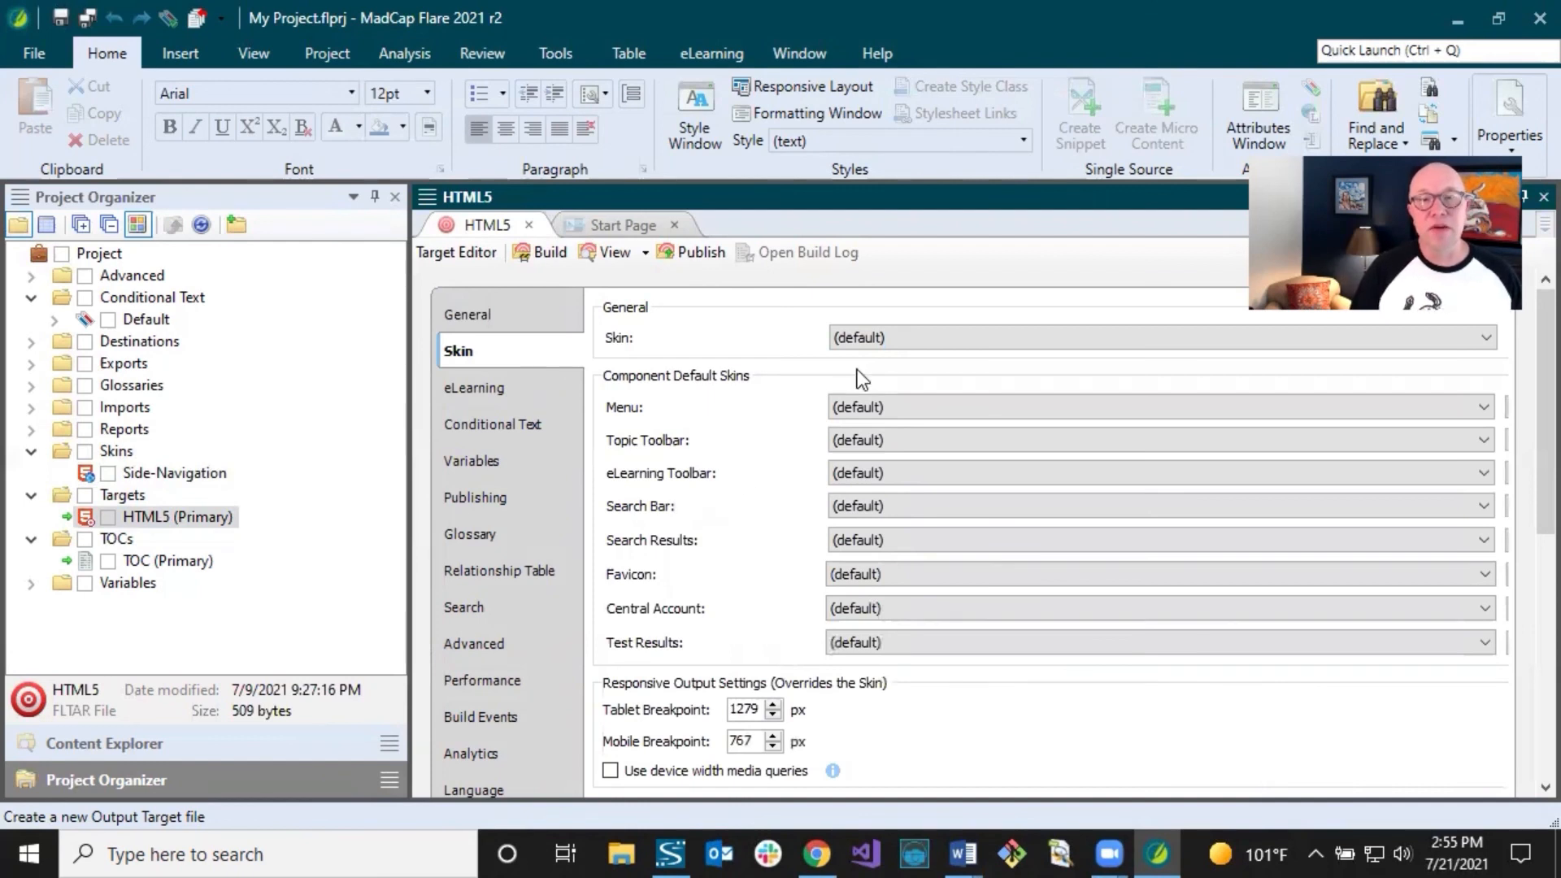
click(874, 340)
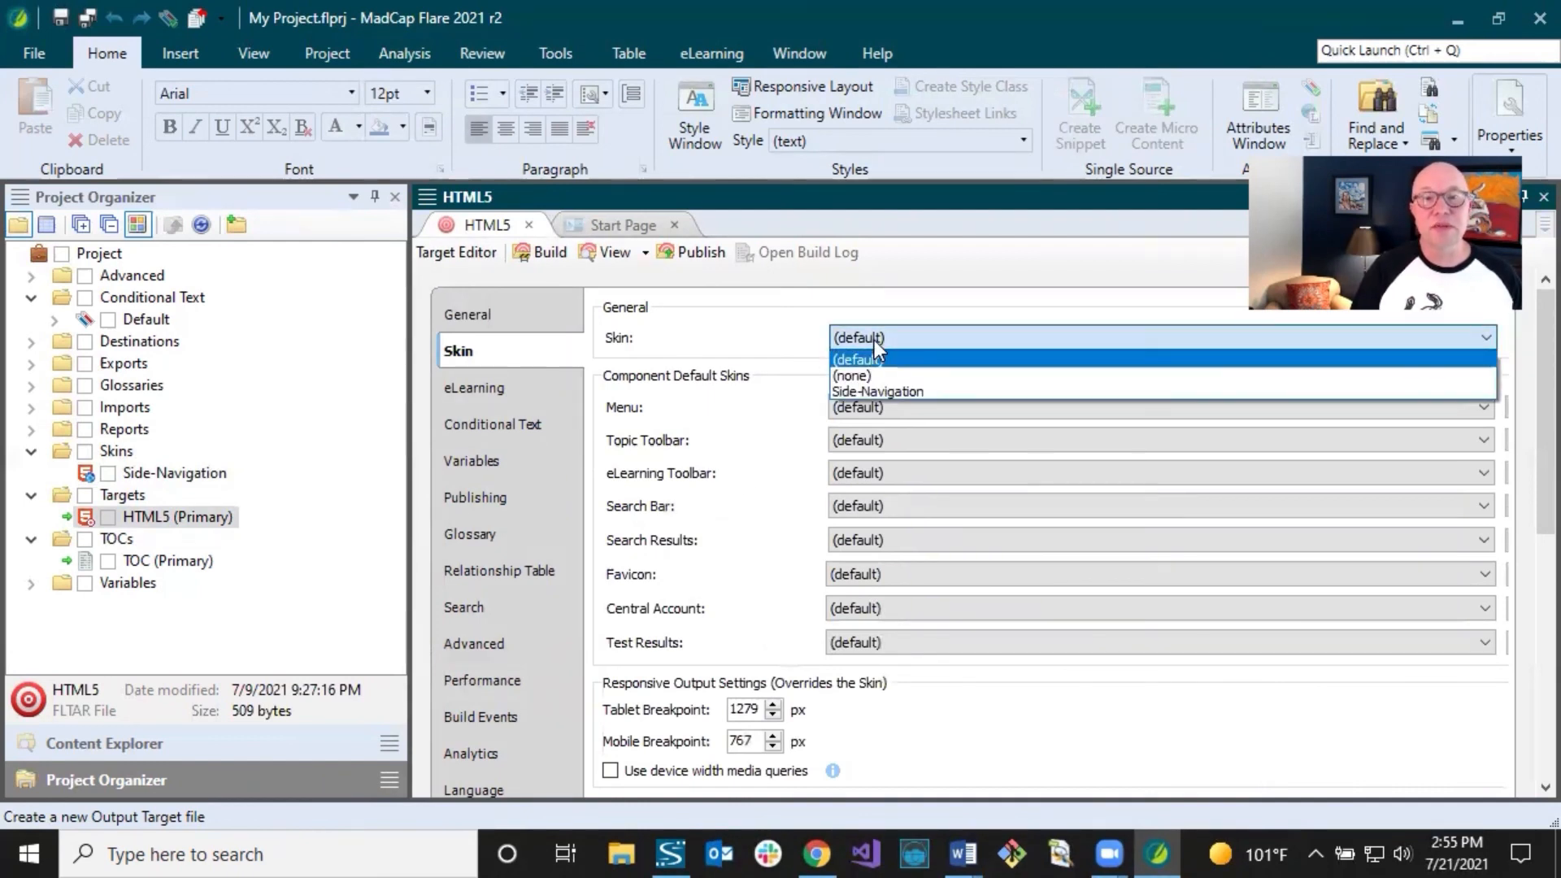
click(874, 340)
click(118, 452)
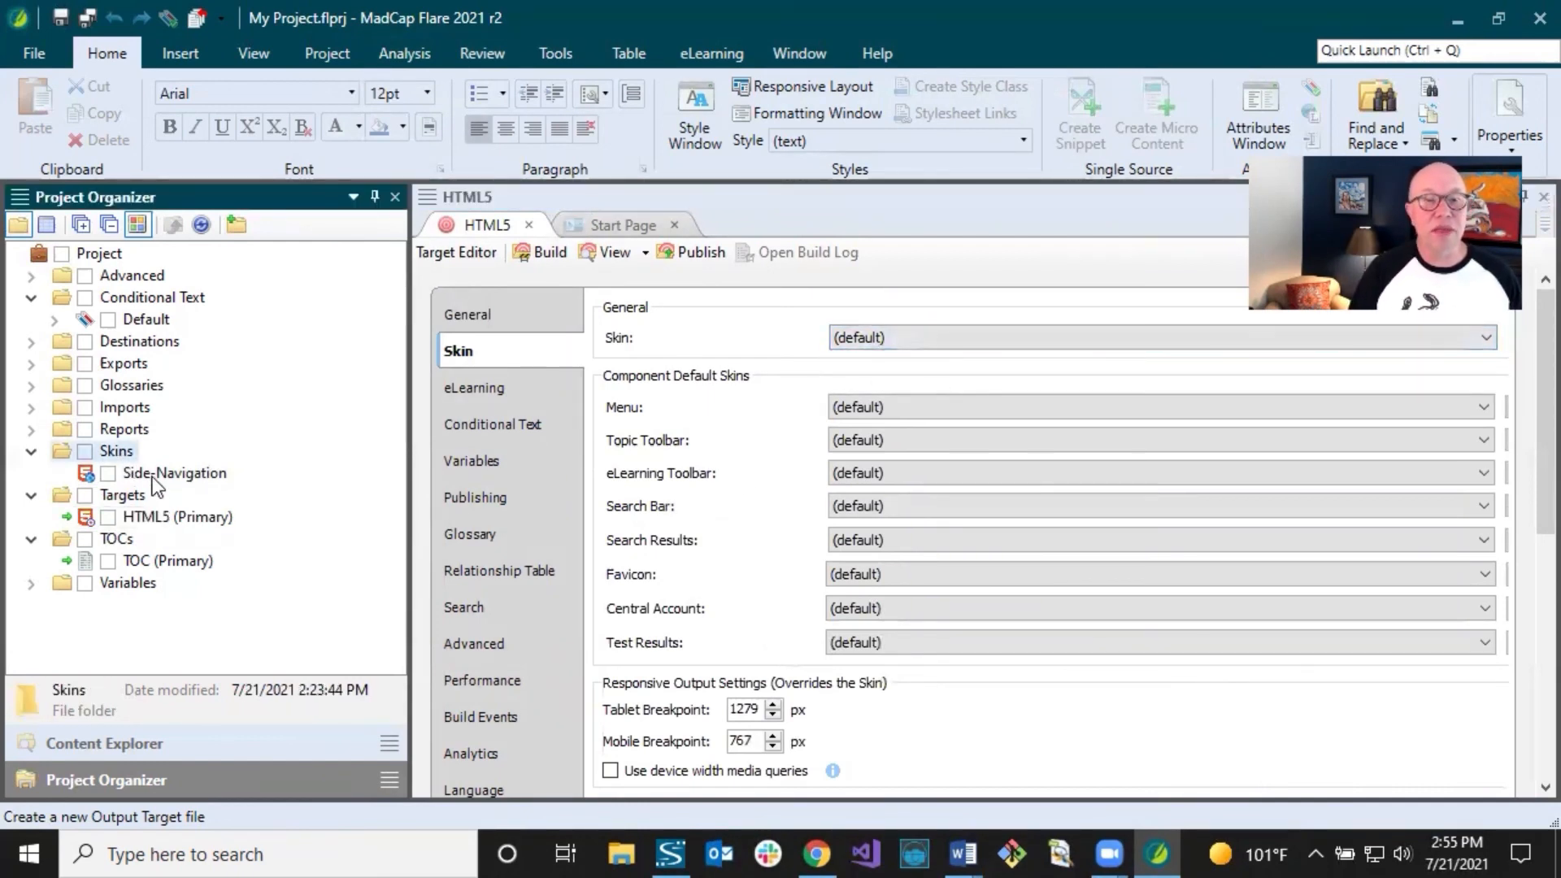
click(159, 475)
click(938, 338)
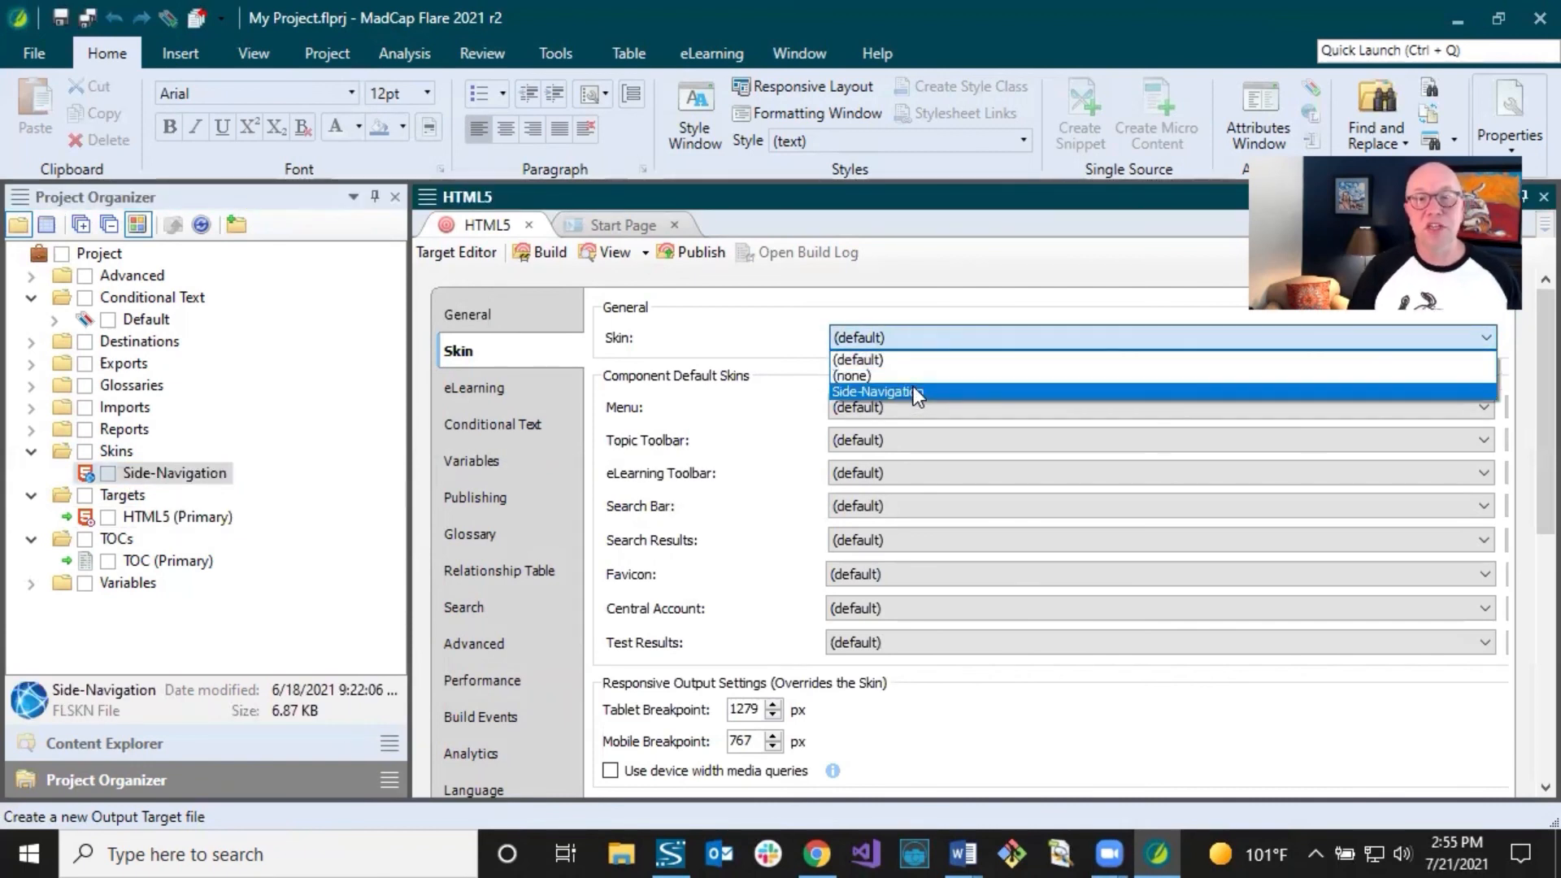
click(845, 339)
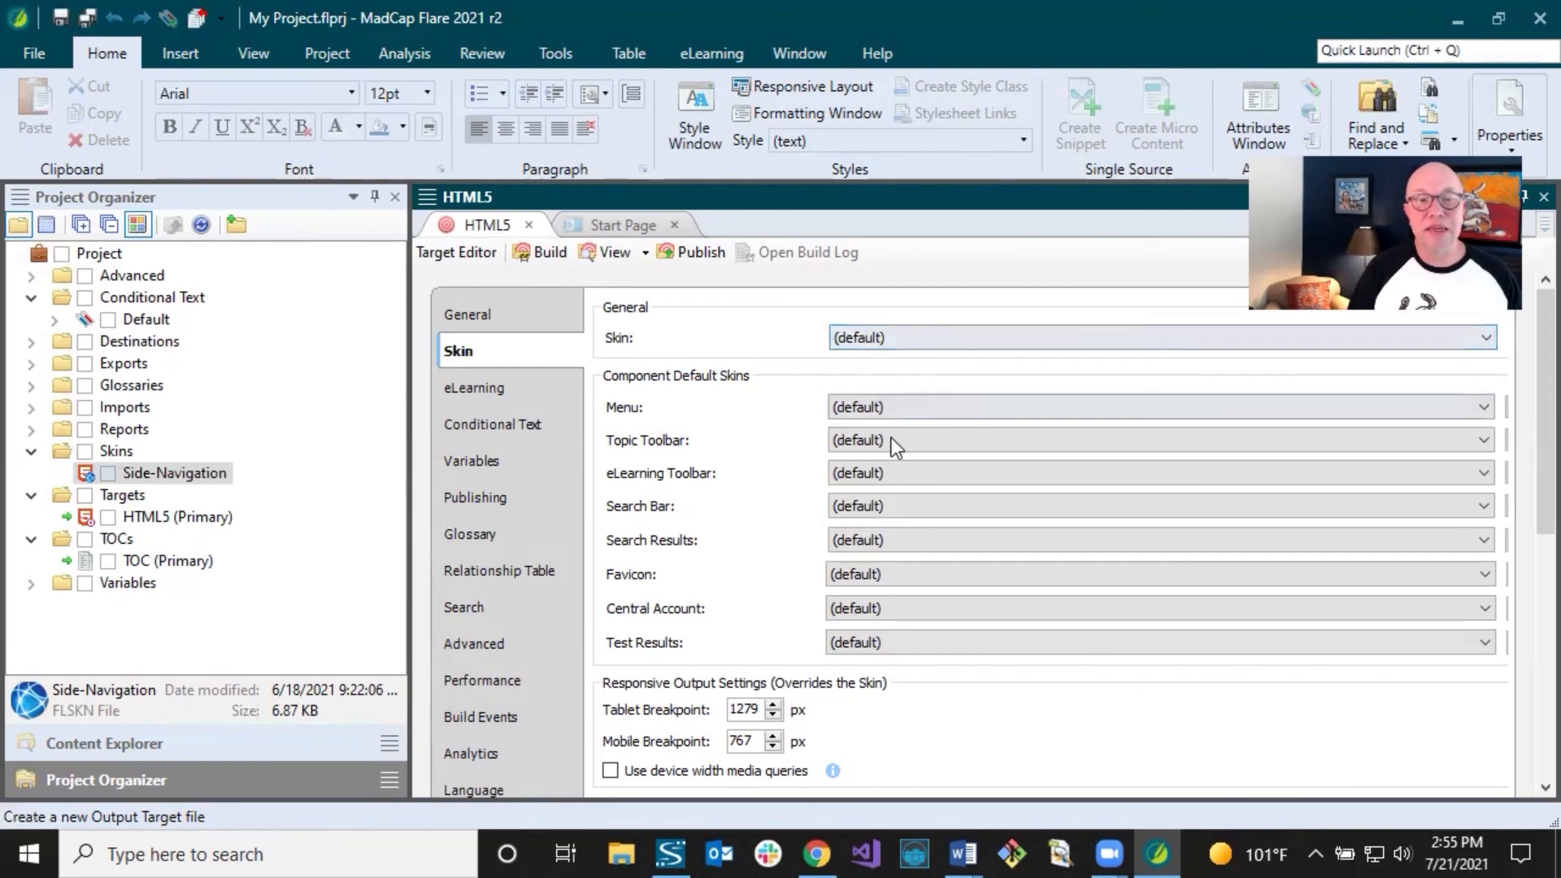
- Set the HTML5 target's eLearning standard to SCORM 2004
click(494, 389)
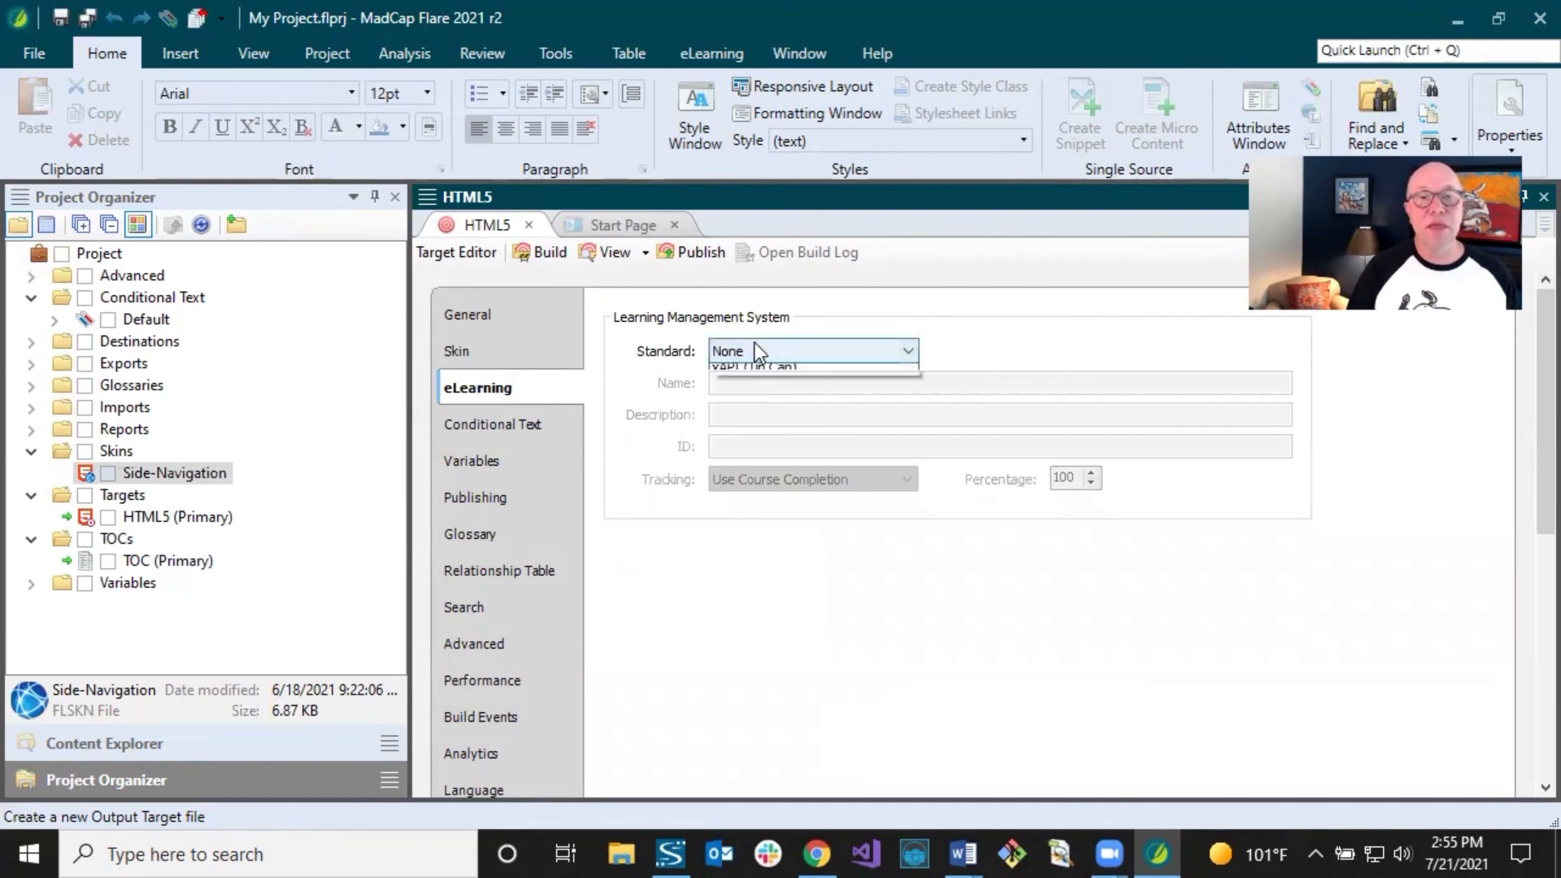
click(754, 343)
click(757, 402)
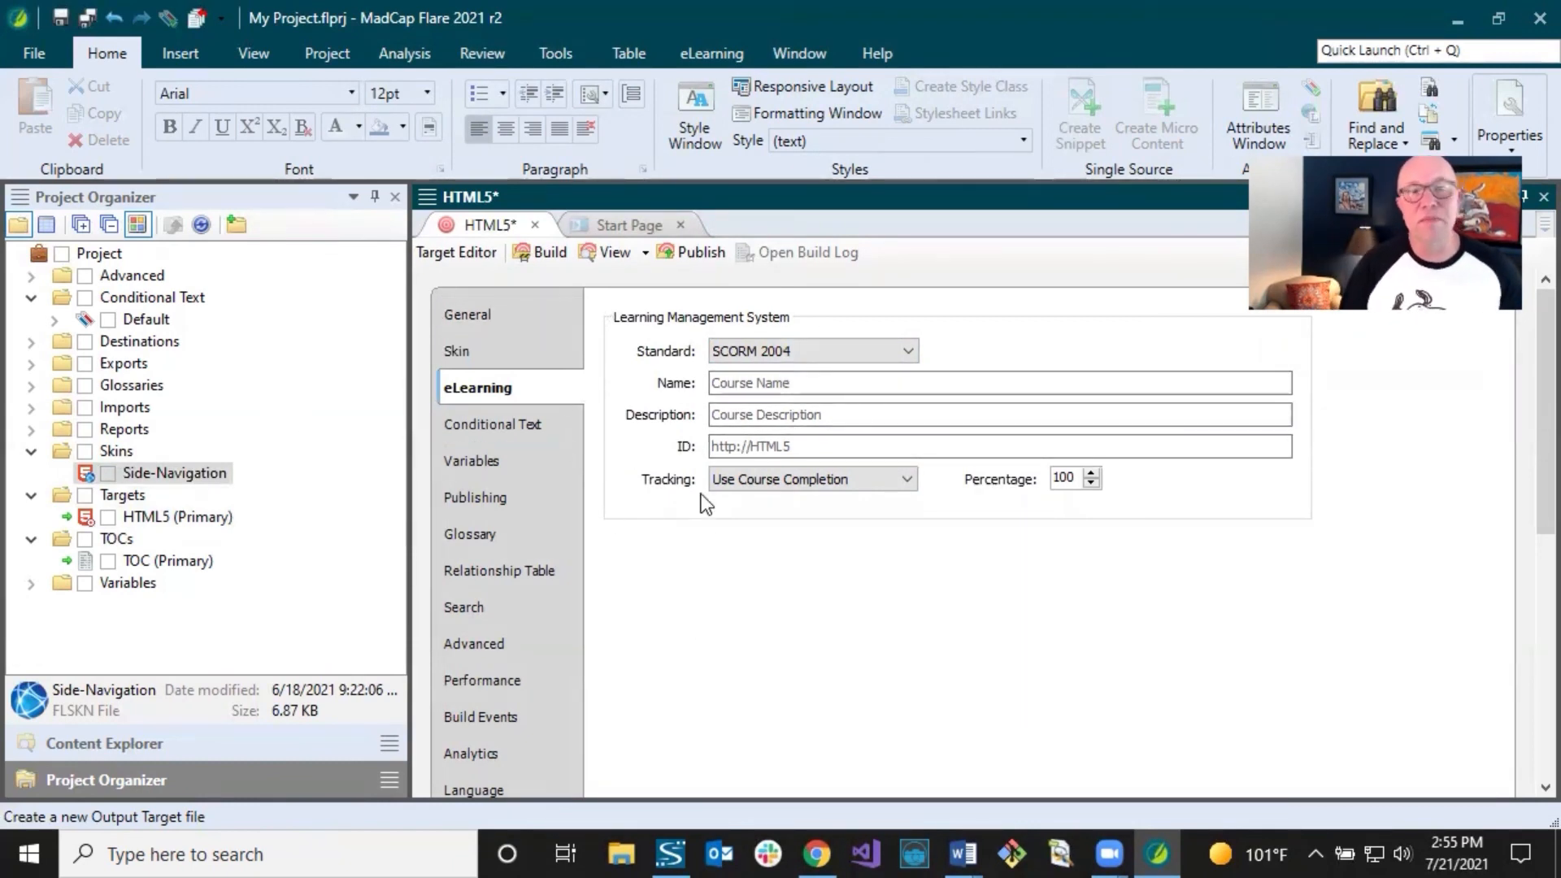
- In the HTML5 target's conditional text settings, include the Default.Mobile tag and exclude the Default.PrintOnly tag
click(499, 426)
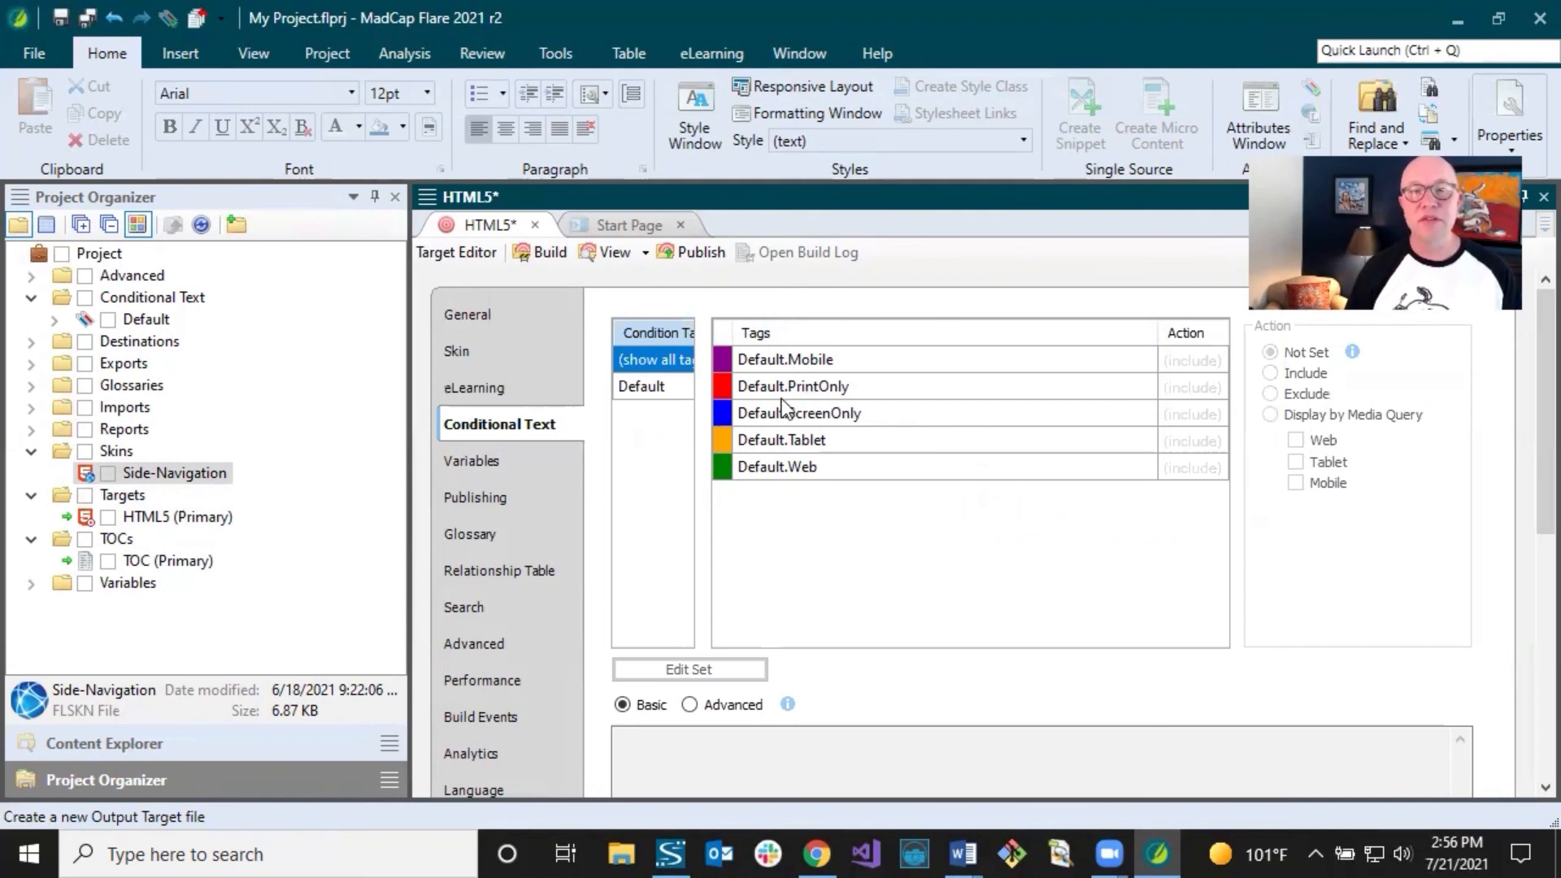
click(1197, 363)
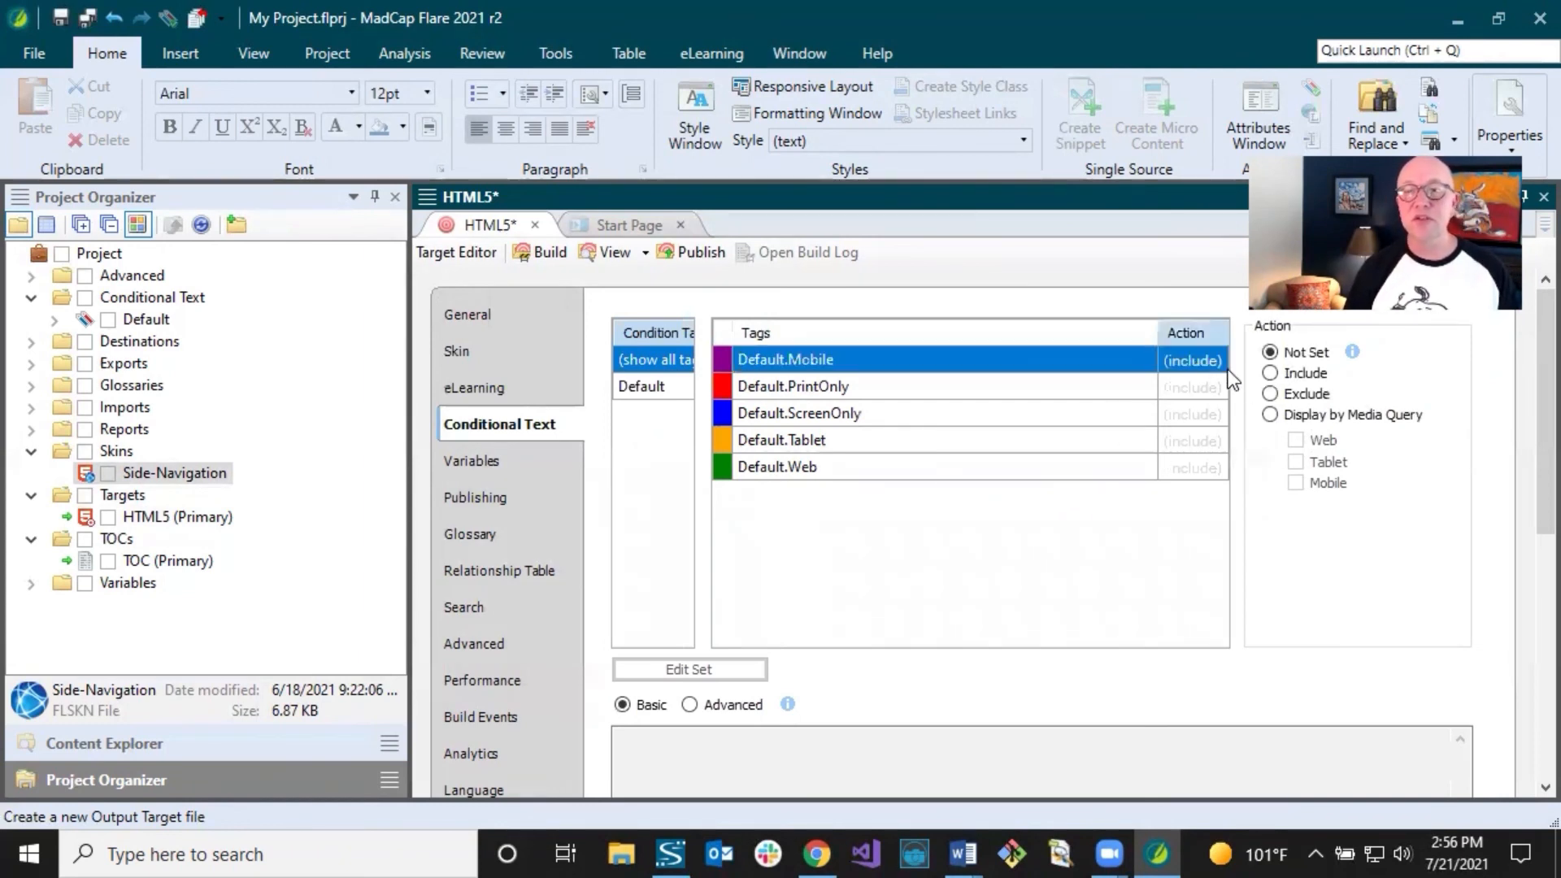
click(1271, 373)
click(1209, 388)
click(1273, 394)
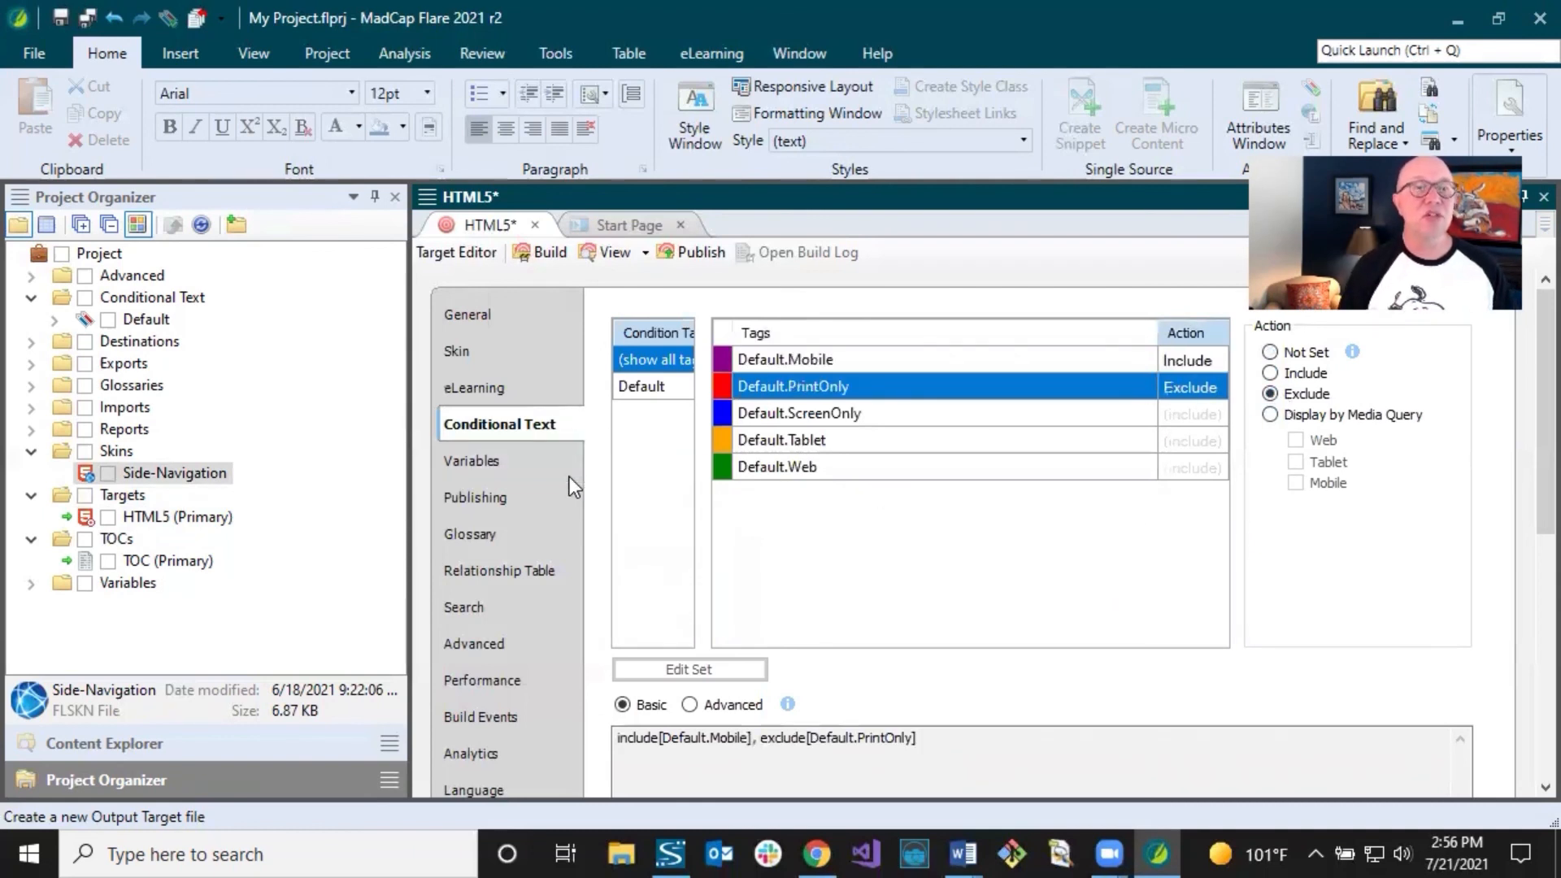
- Show the HTML5 target's Variables settings and widen the Variable Sets list to examine the General set's definitions
click(509, 455)
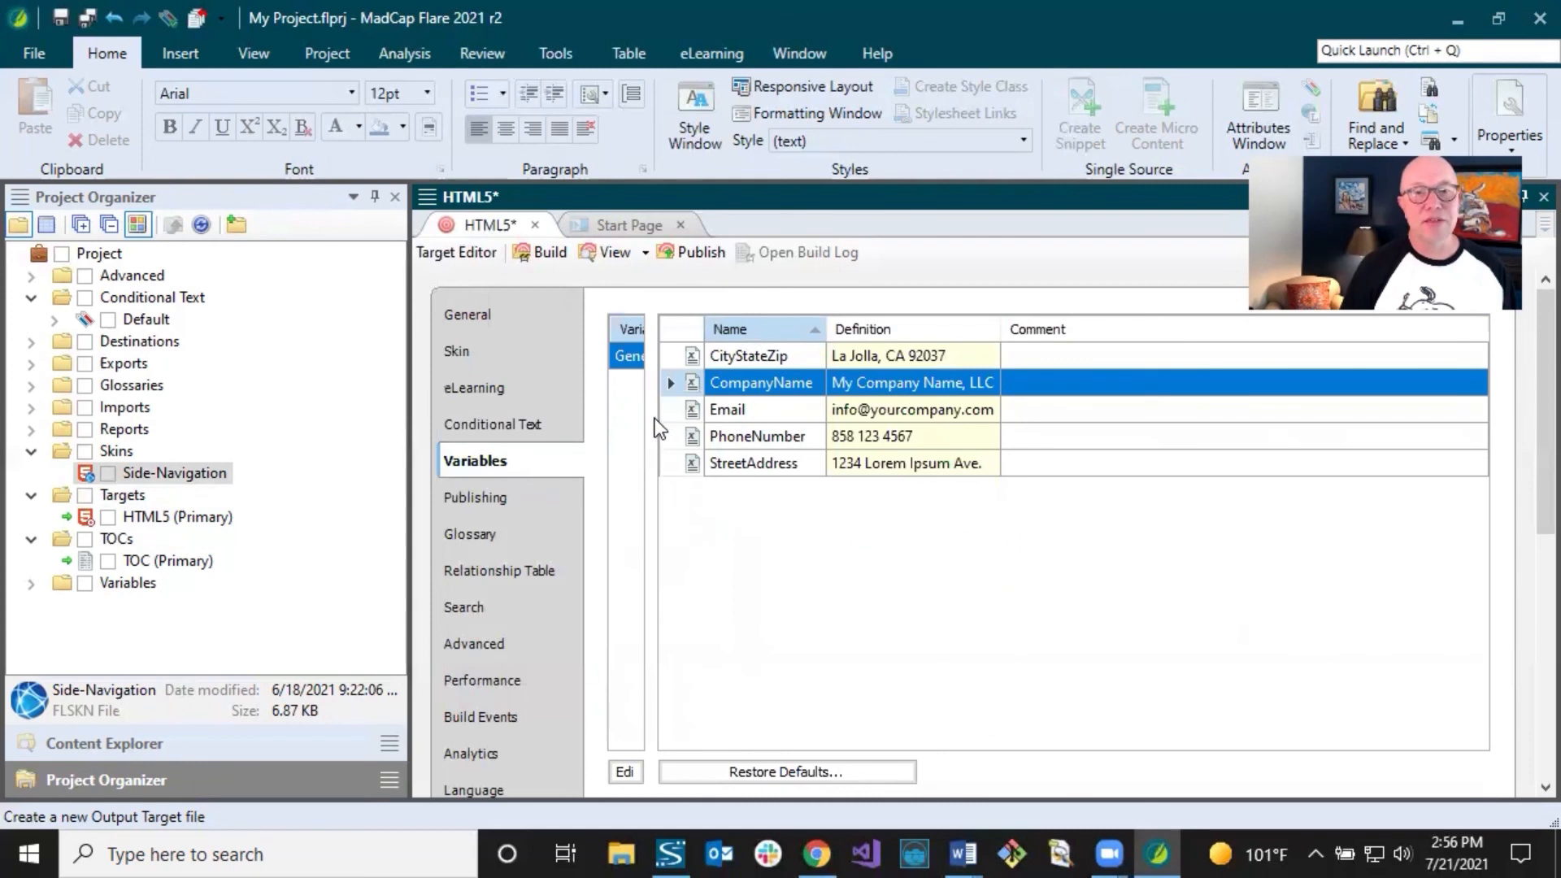
drag(650, 422, 755, 421)
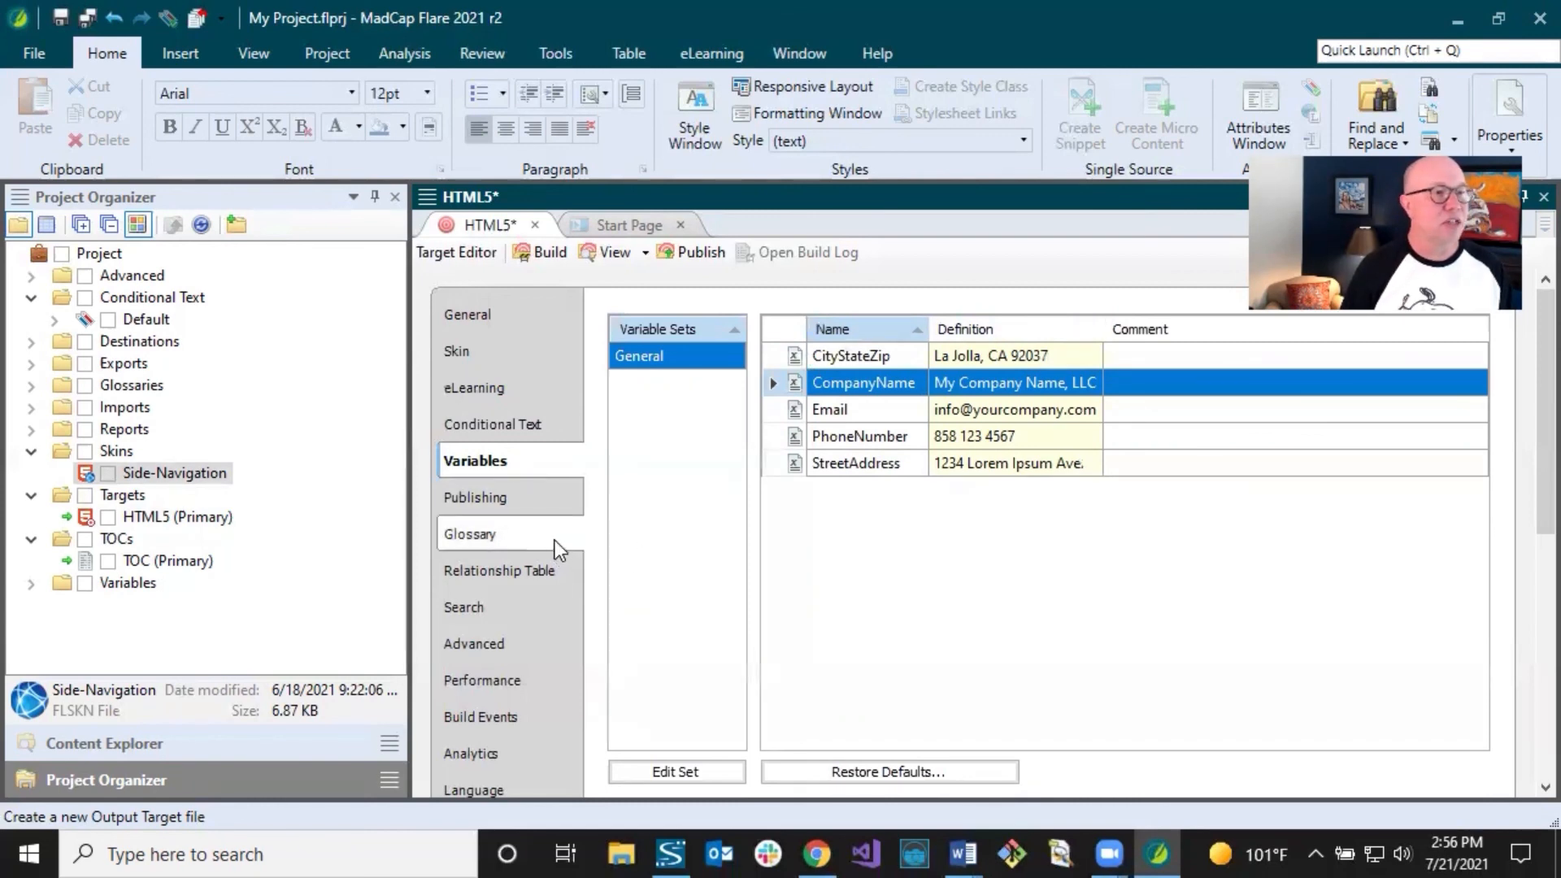
scroll(555, 539, down, 3)
scroll(555, 538, up, 2)
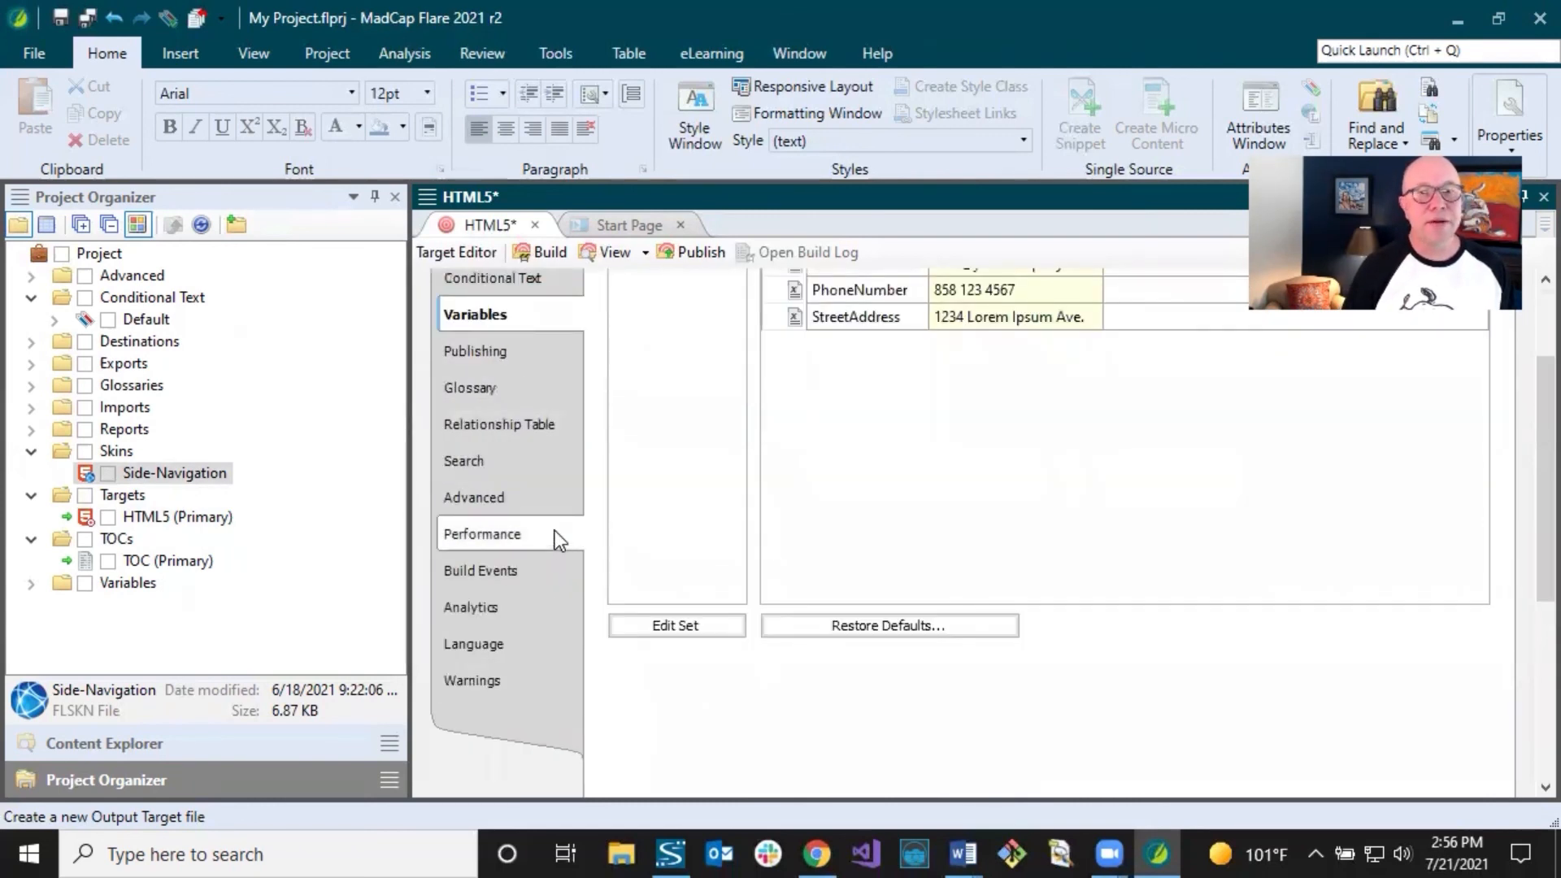
- Show the HTML5 target's Search settings and look over the available search engine types
click(481, 462)
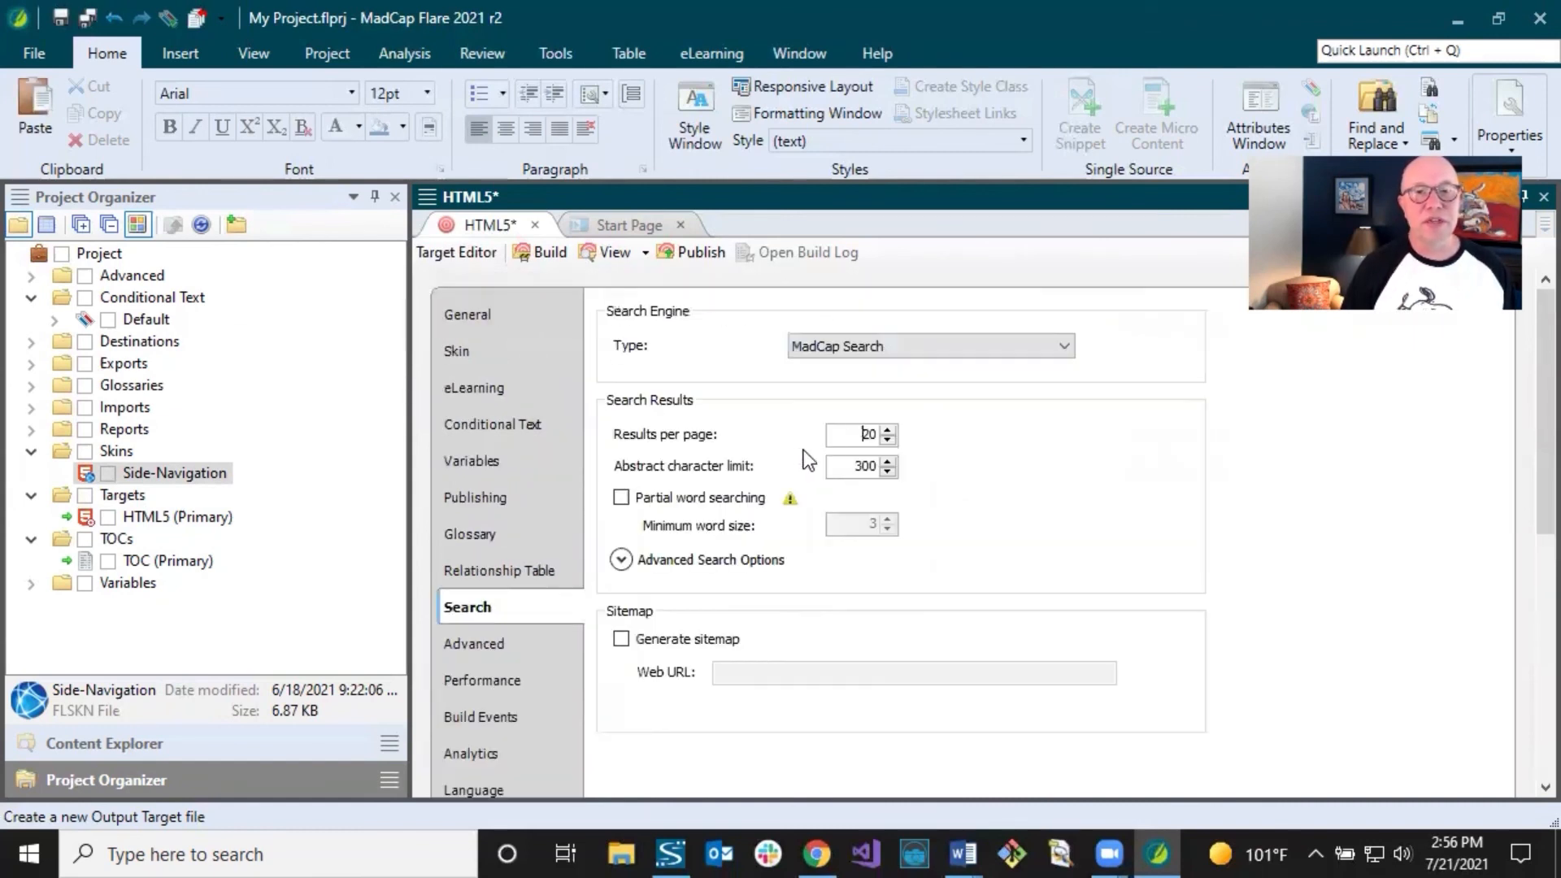
click(857, 355)
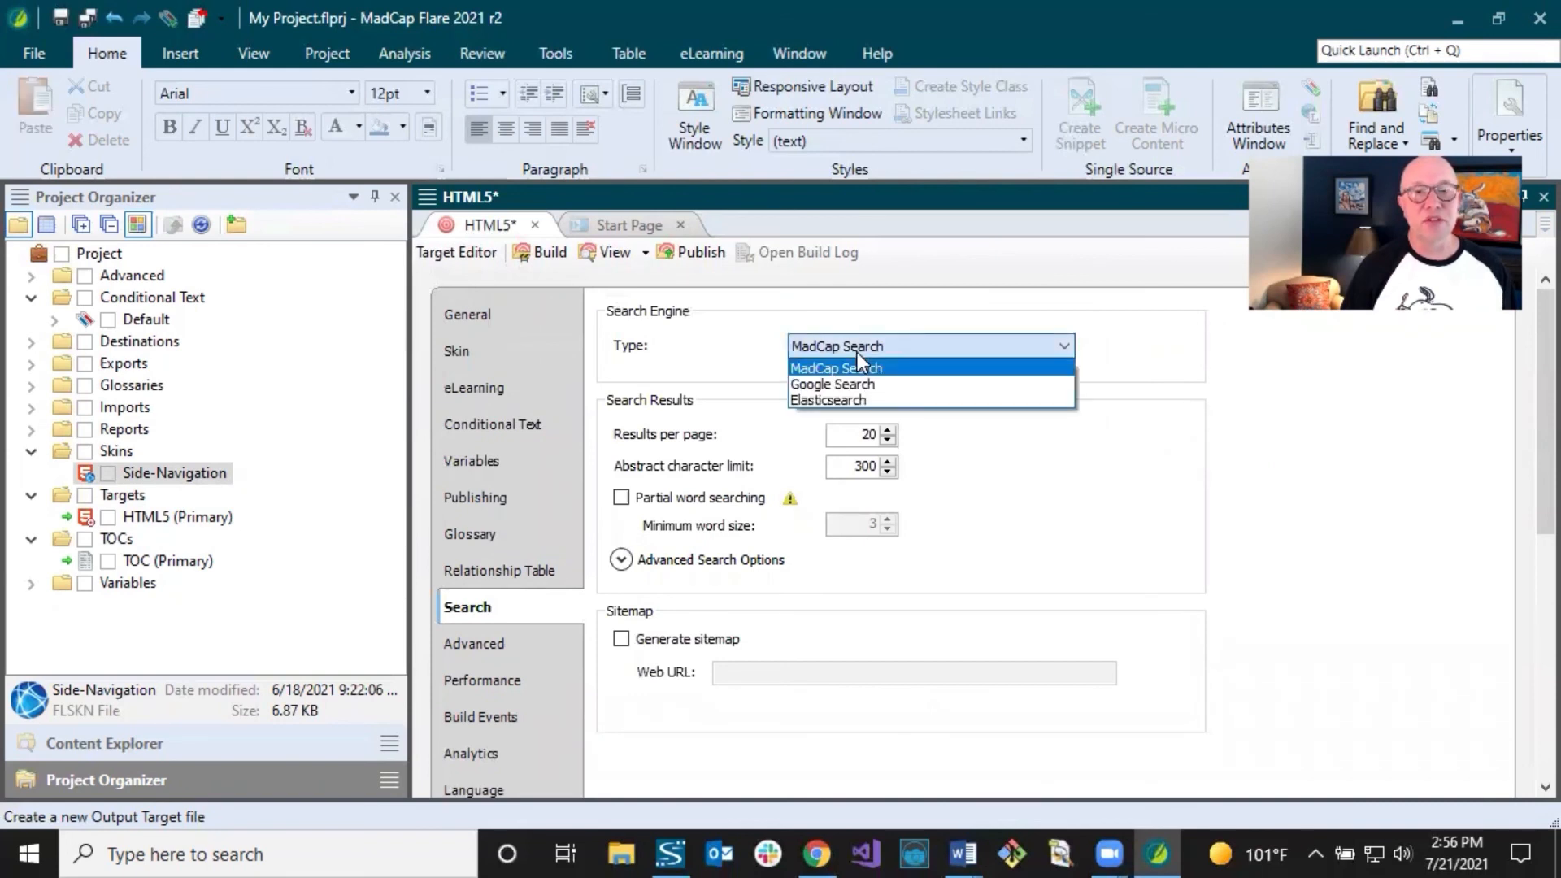
click(856, 353)
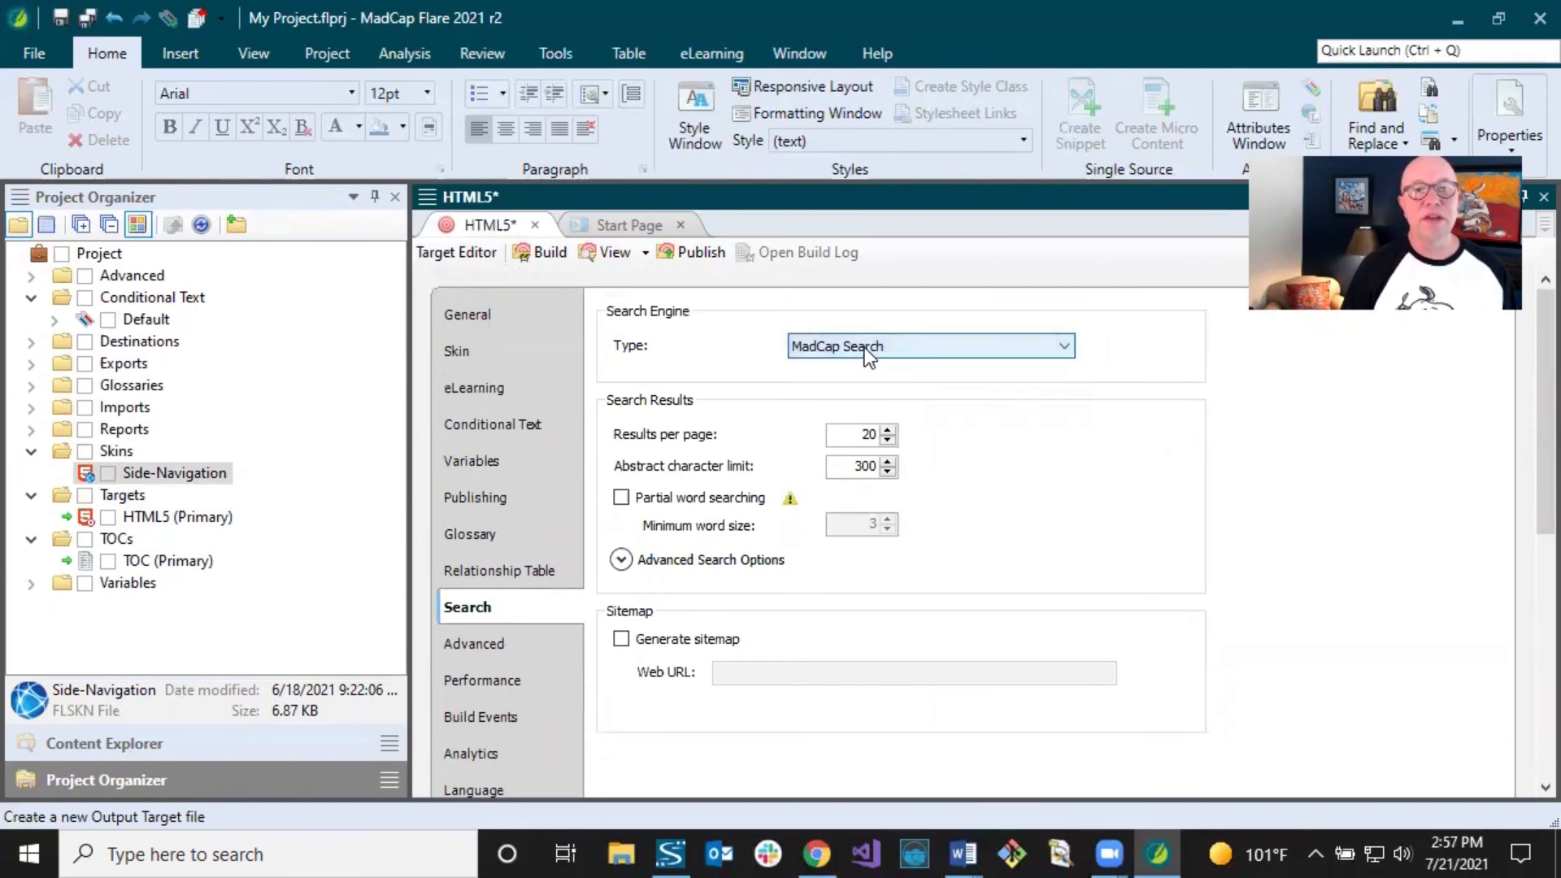
click(864, 348)
click(866, 346)
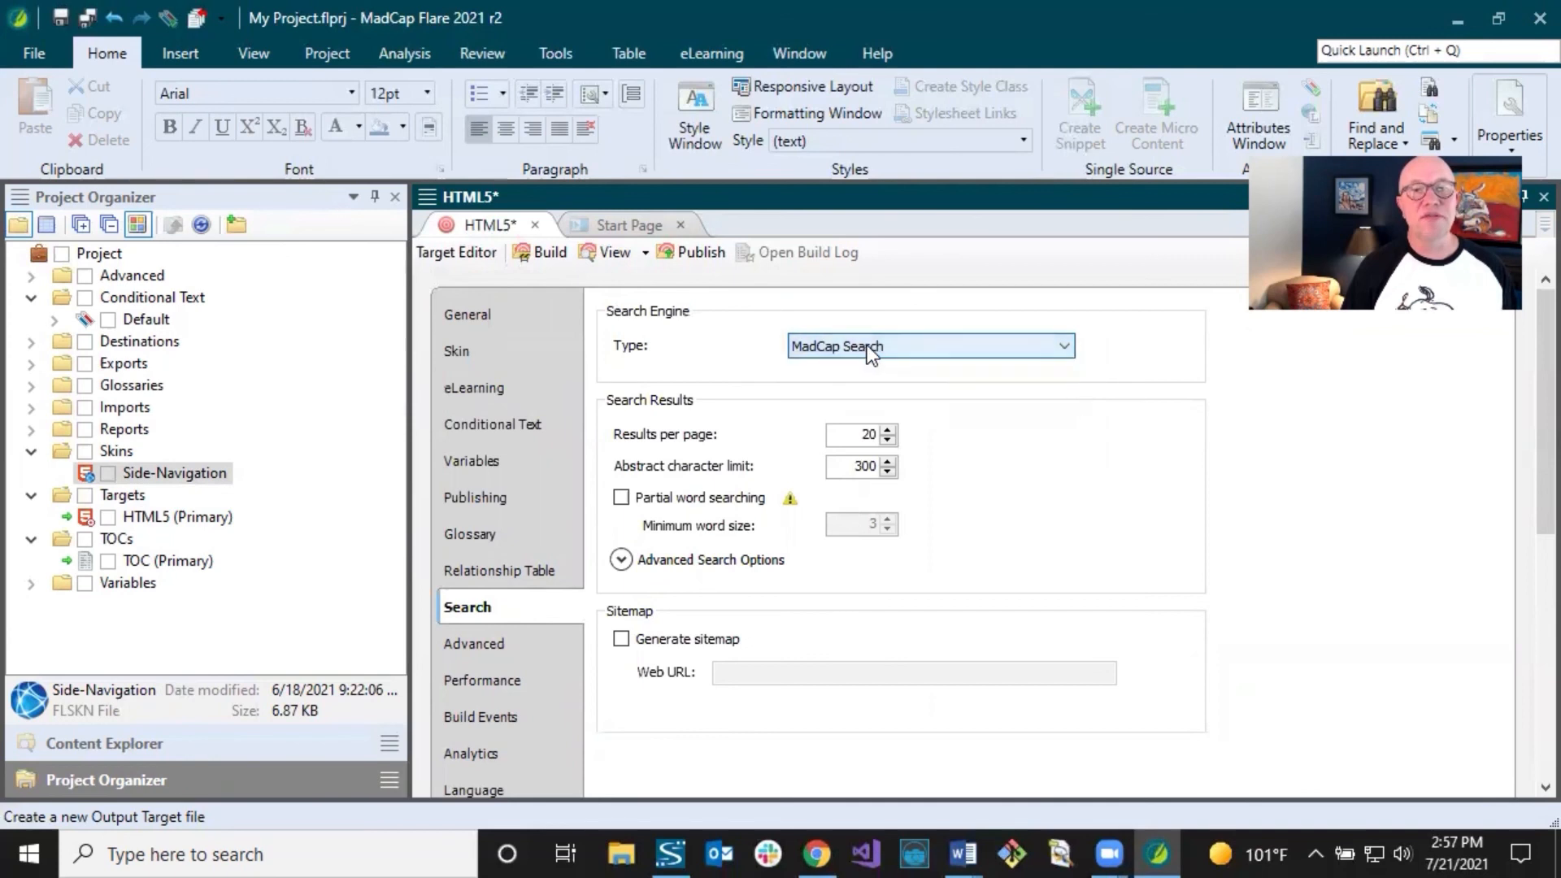
- Review the HTML5 target's Advanced output options through to the alias file setting, and save all open files
click(535, 647)
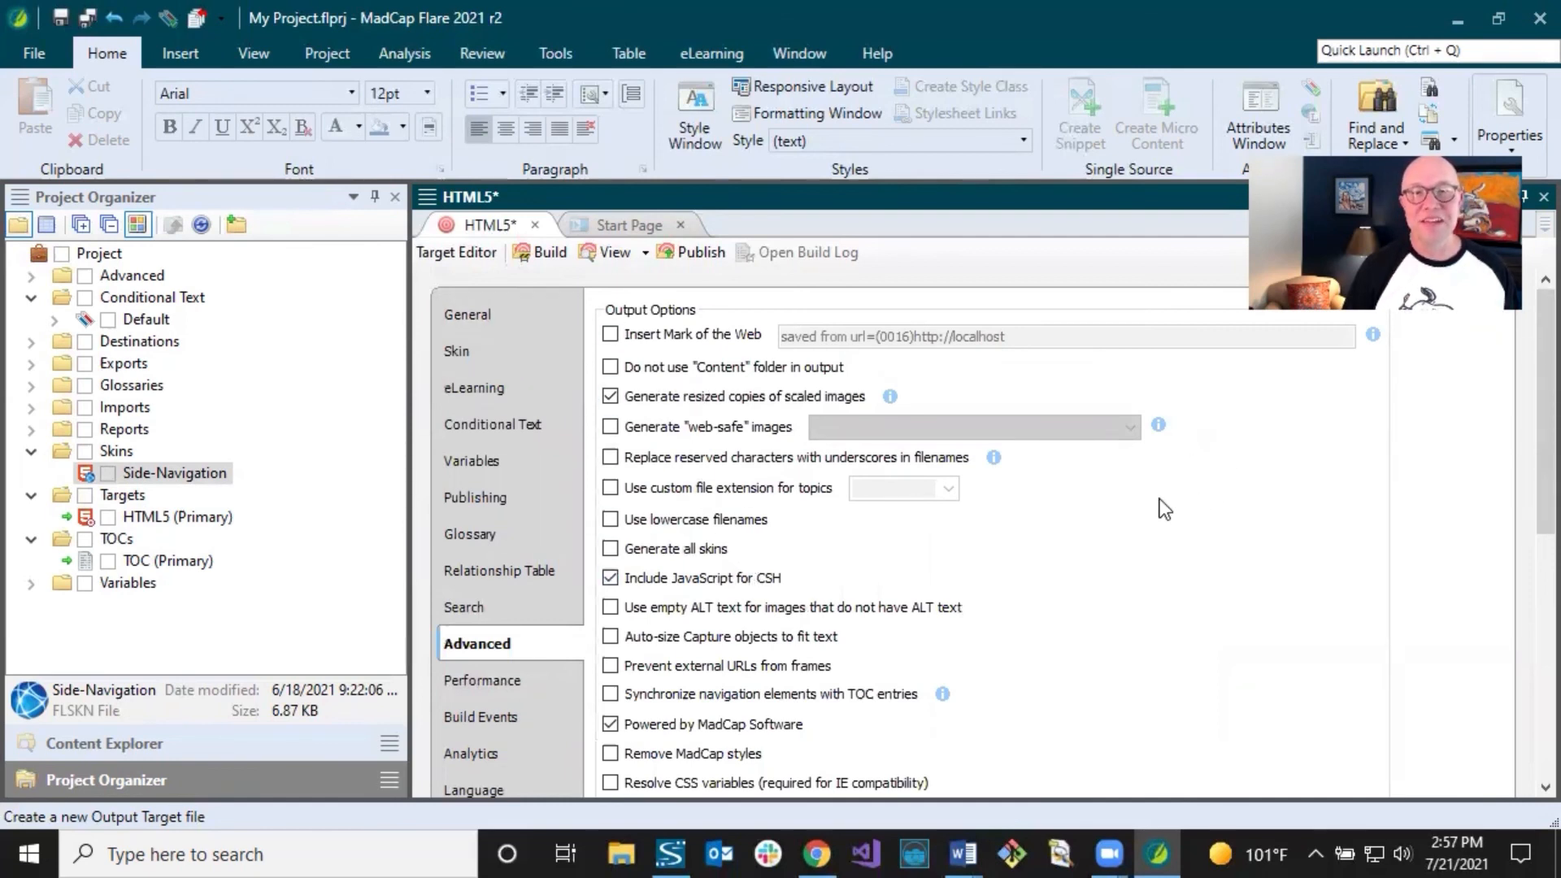
scroll(1523, 416, down, 3)
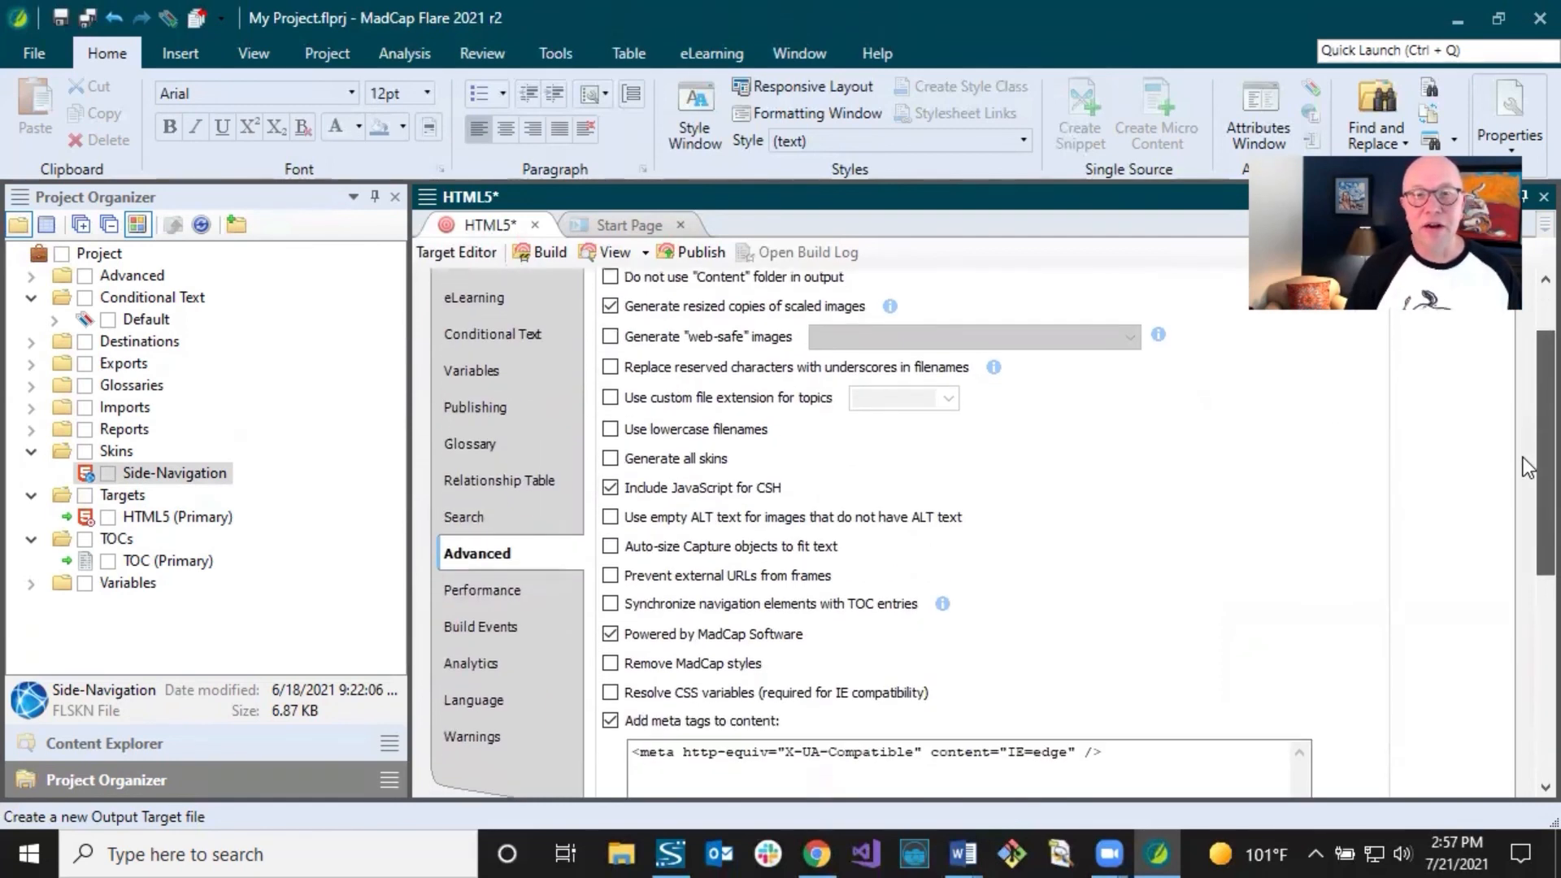
scroll(1526, 493, down, 8)
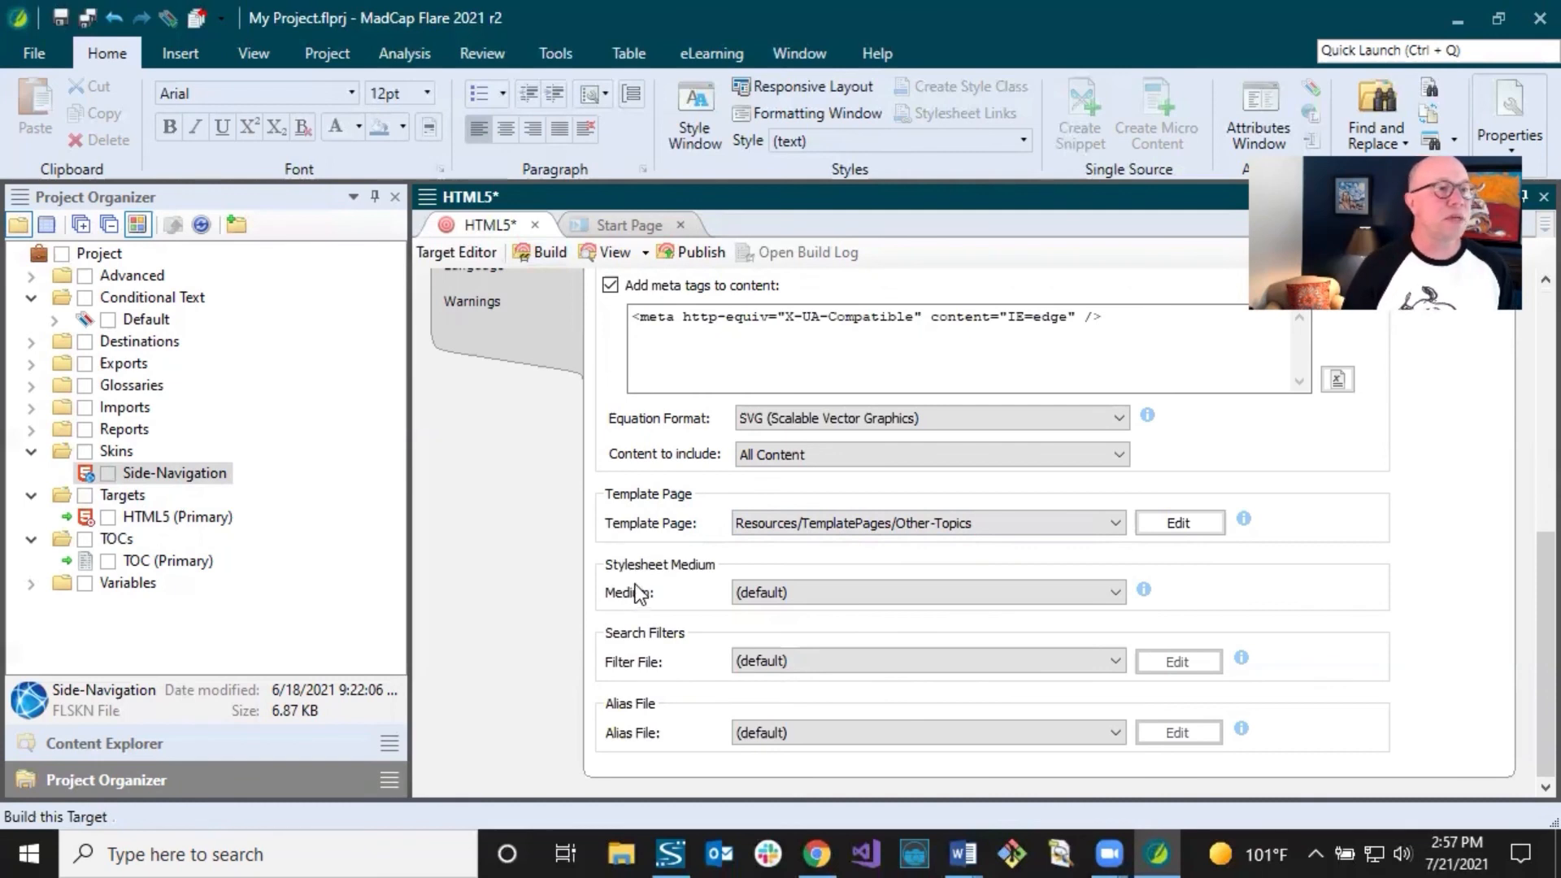
click(87, 17)
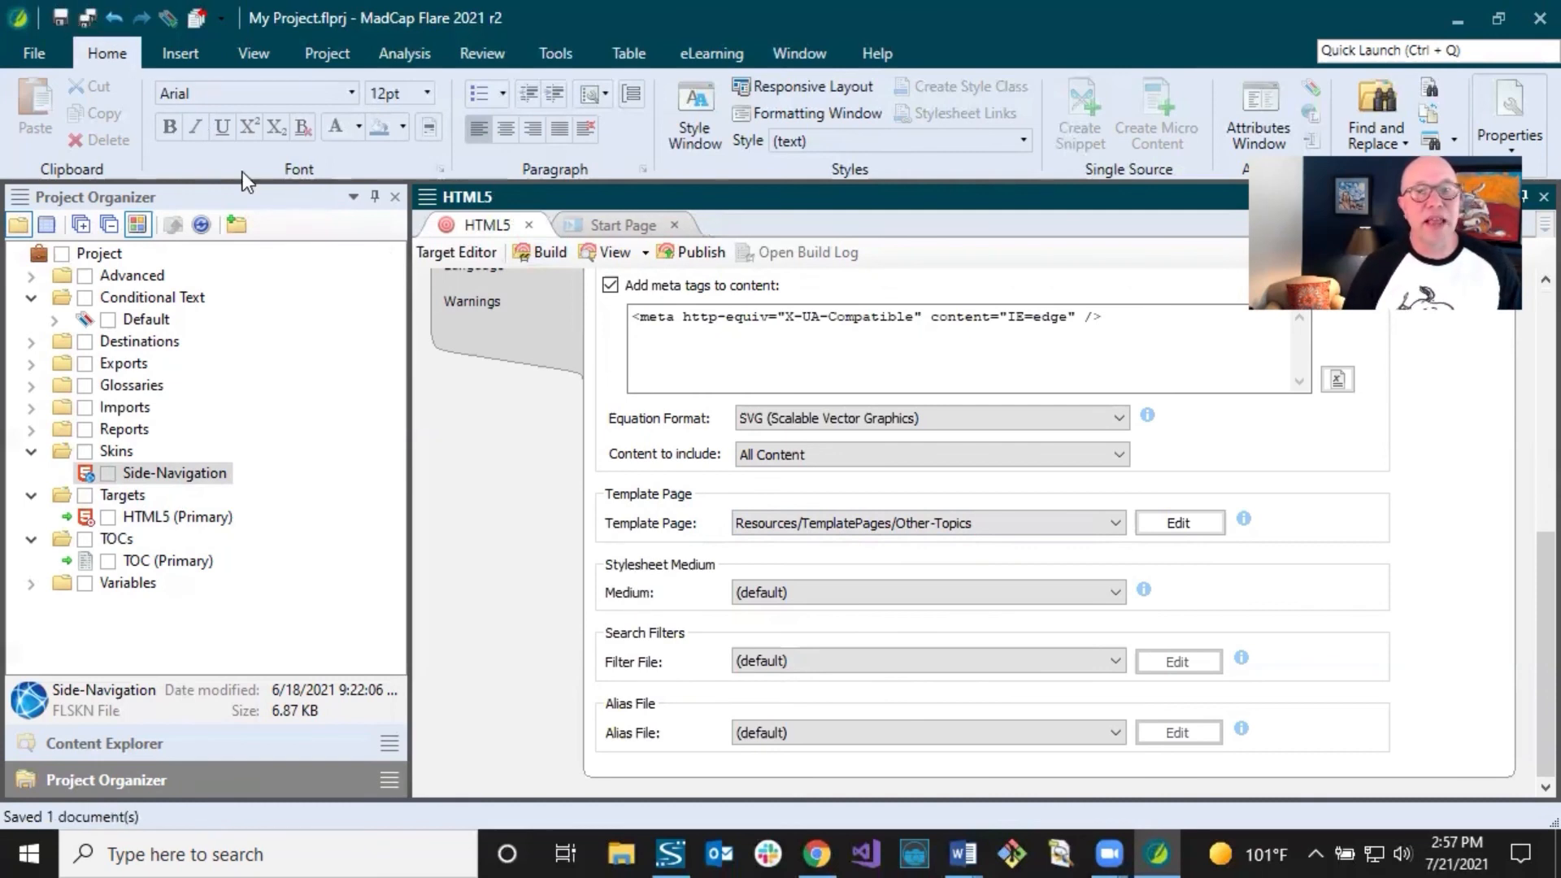
- Add a new target named PDF with the PDF output type from the MyTarget factory template
right_click(130, 493)
click(213, 647)
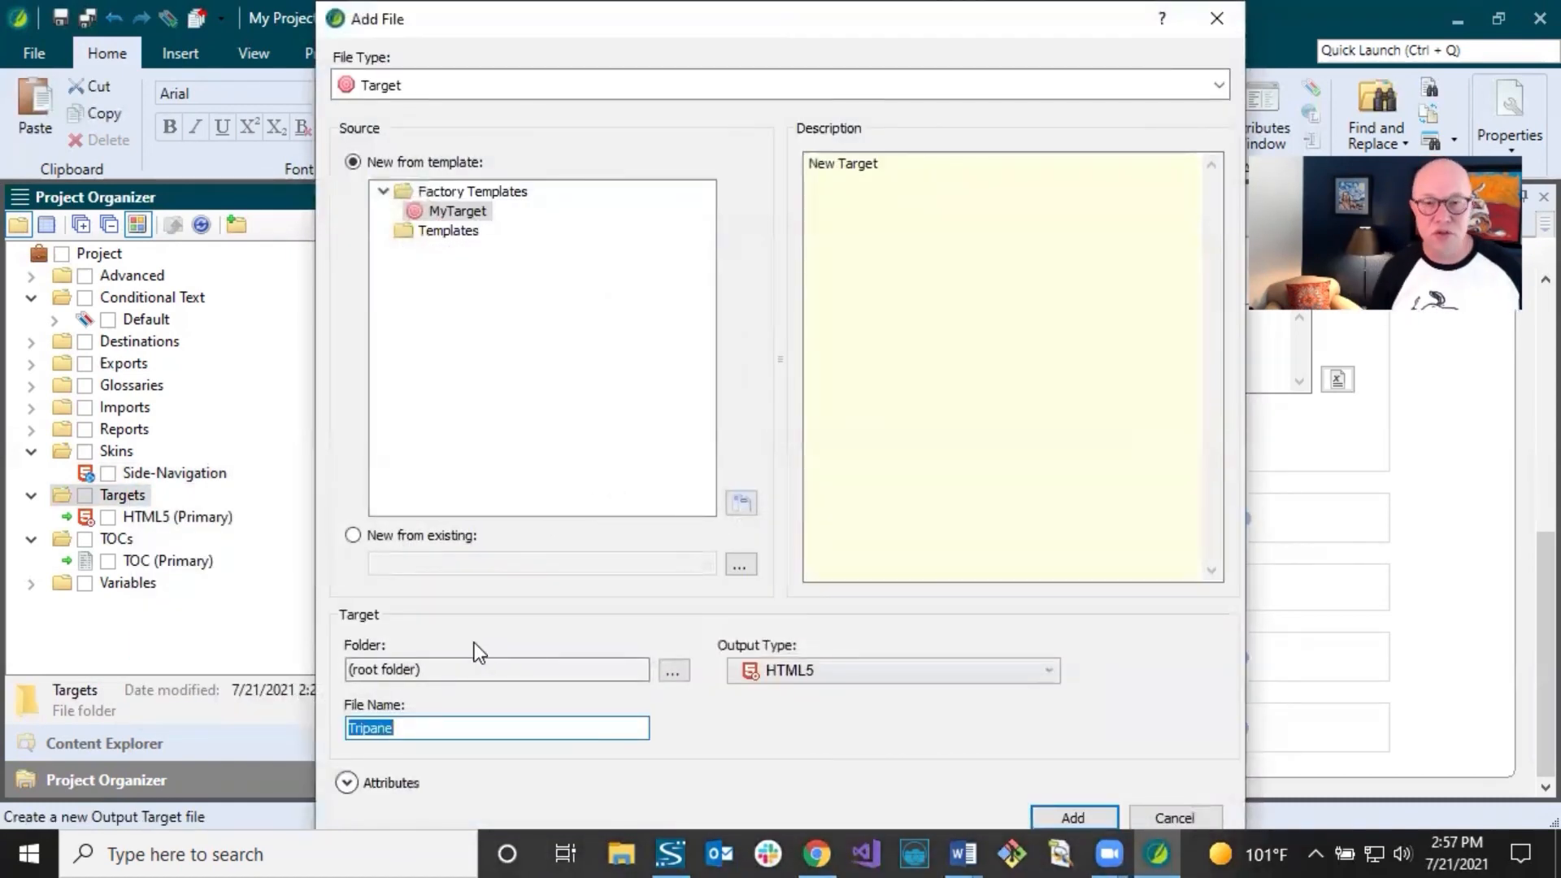
text(PDF)
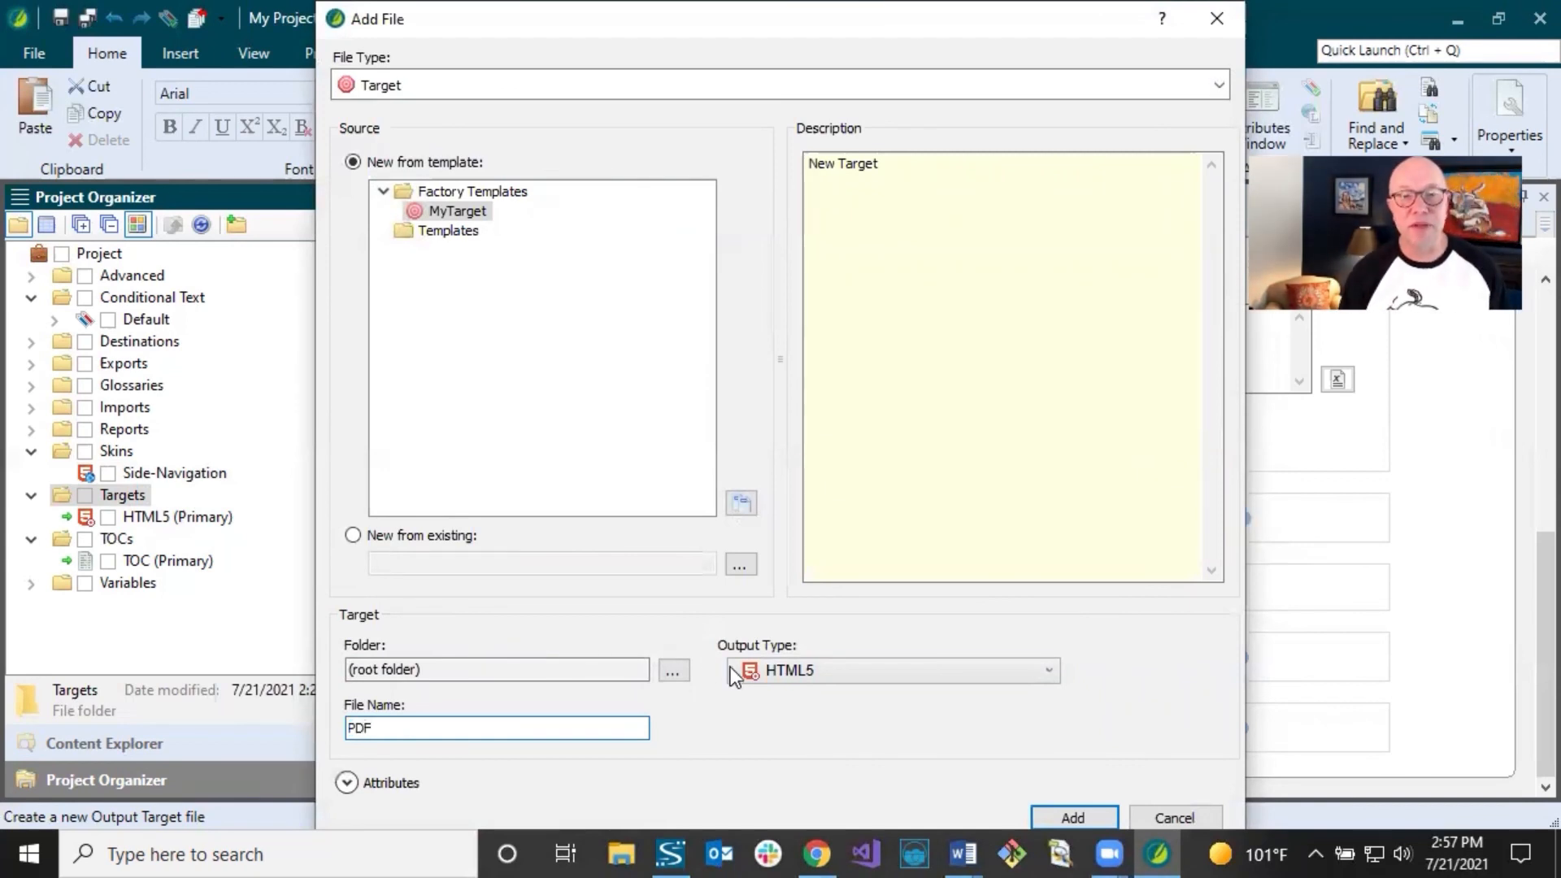
click(762, 670)
click(778, 378)
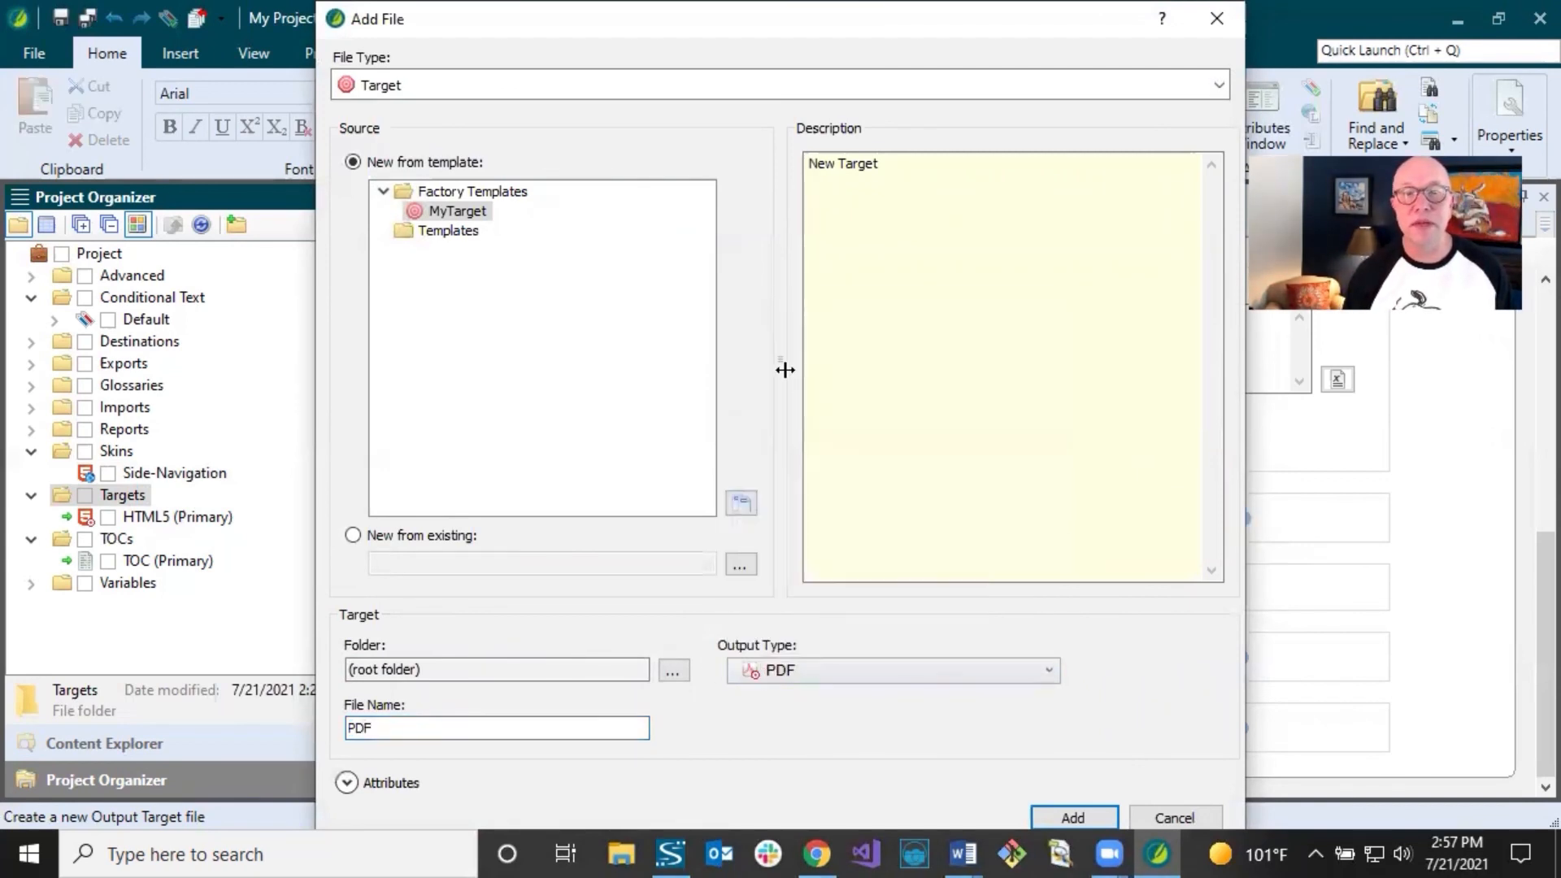
click(1103, 820)
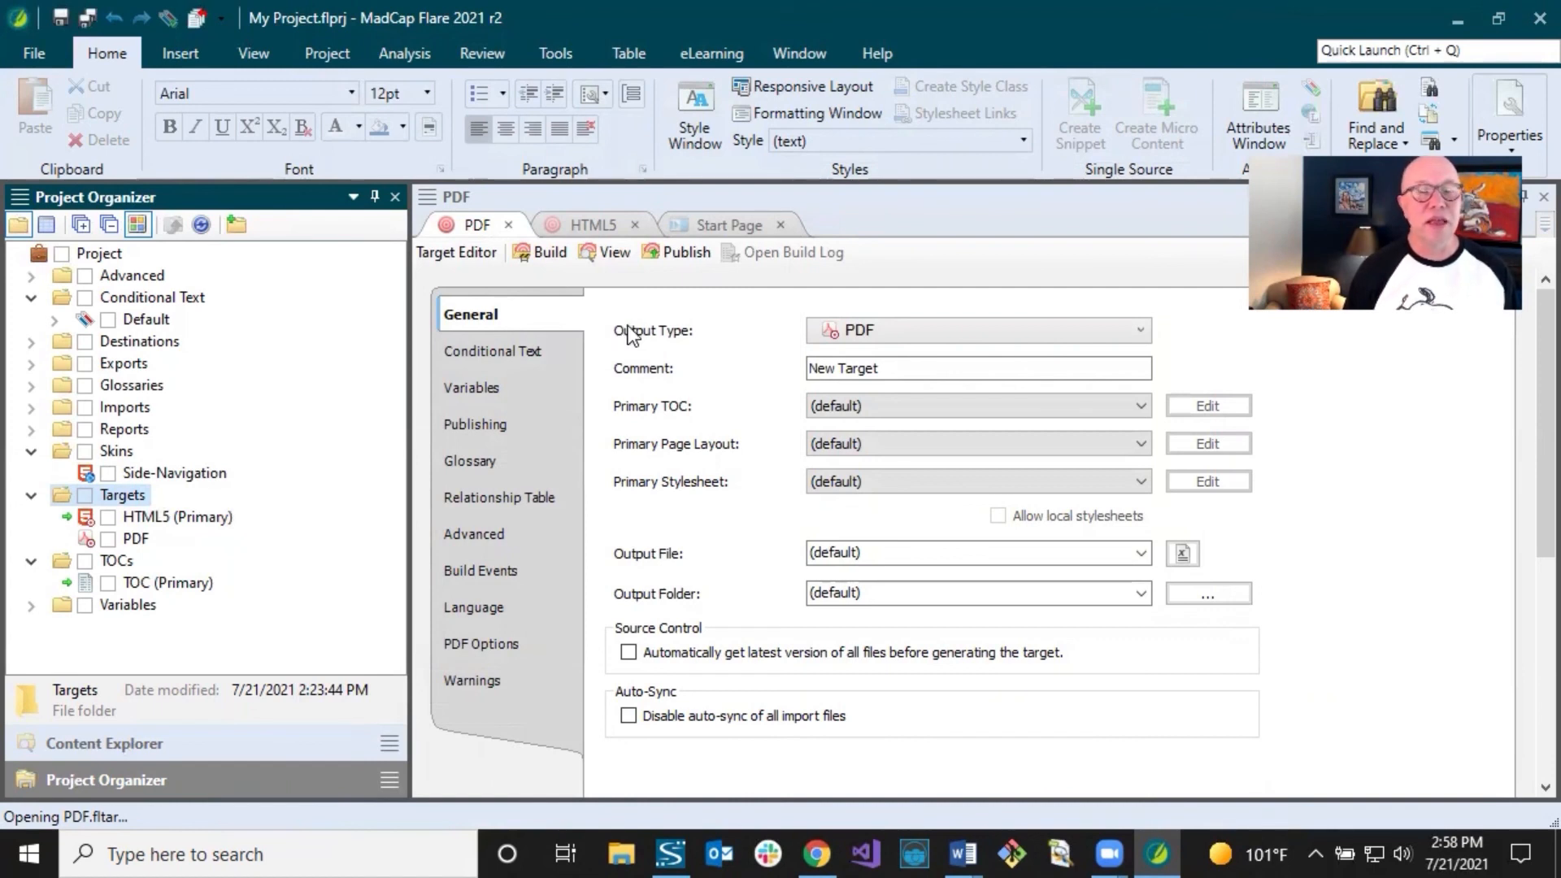
- Set the PDF target's primary TOC to TOC, show its PDF Options settings, and save the target
click(826, 407)
click(822, 443)
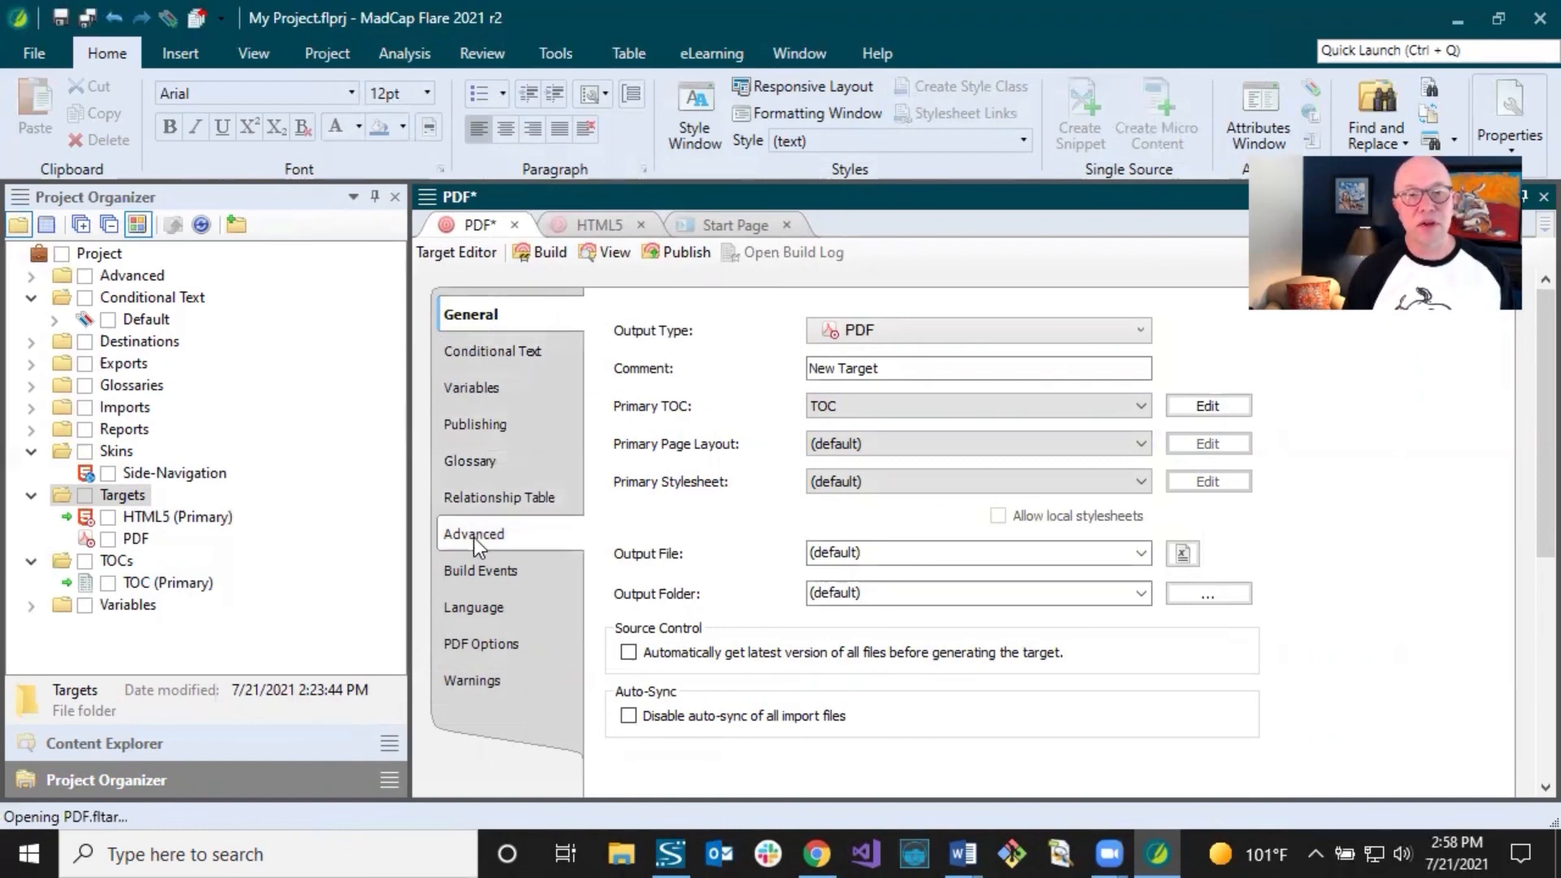
click(478, 646)
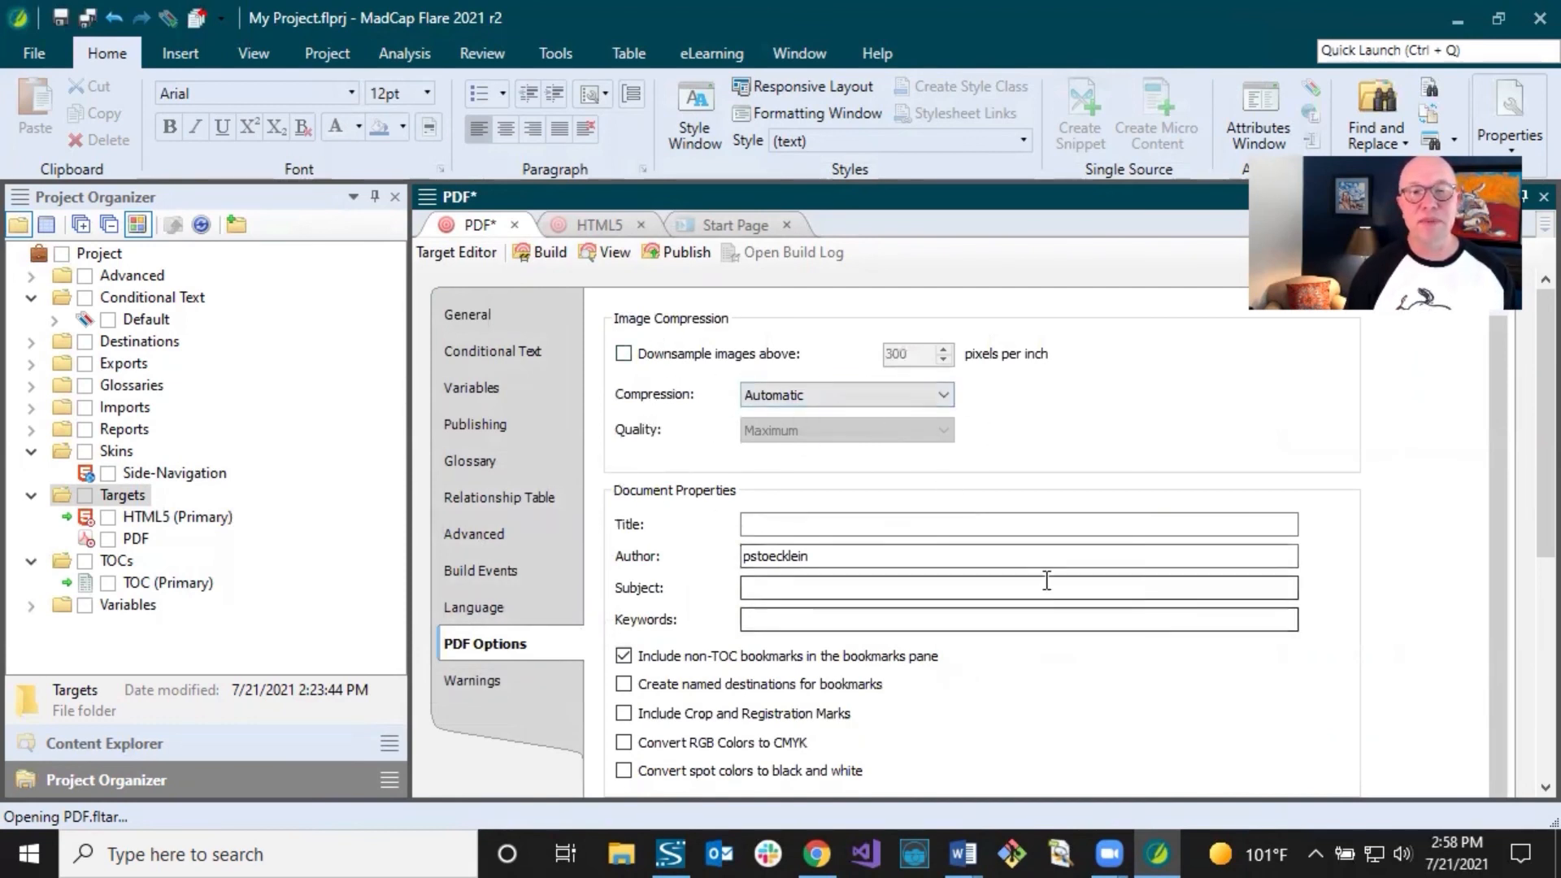
click(60, 17)
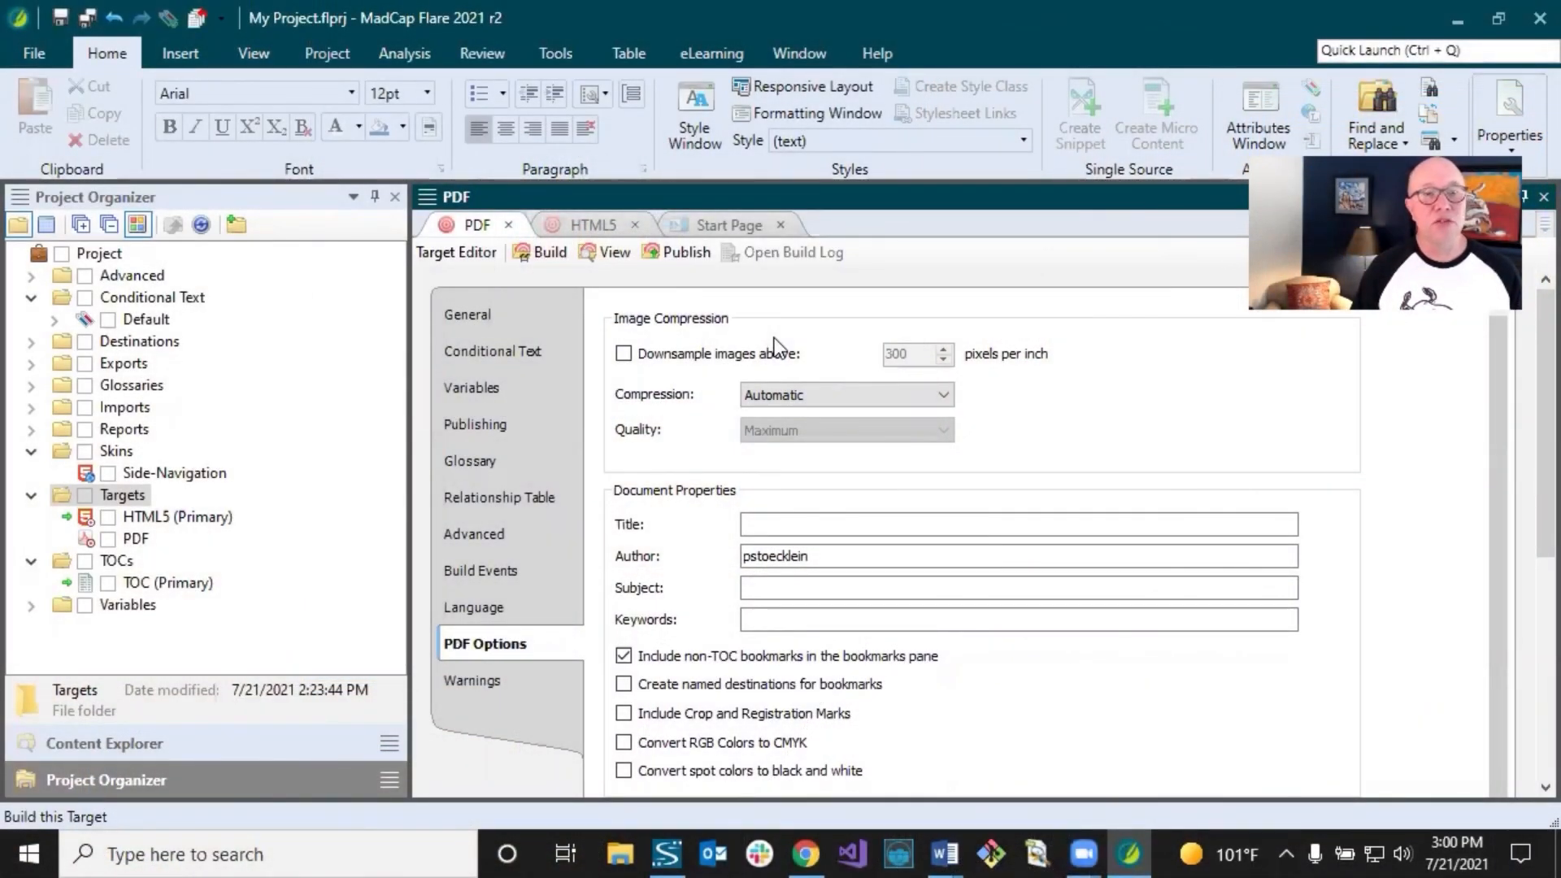
- Go to the HTML5 target and look over the project-level and target-specific commands available for building it
click(589, 226)
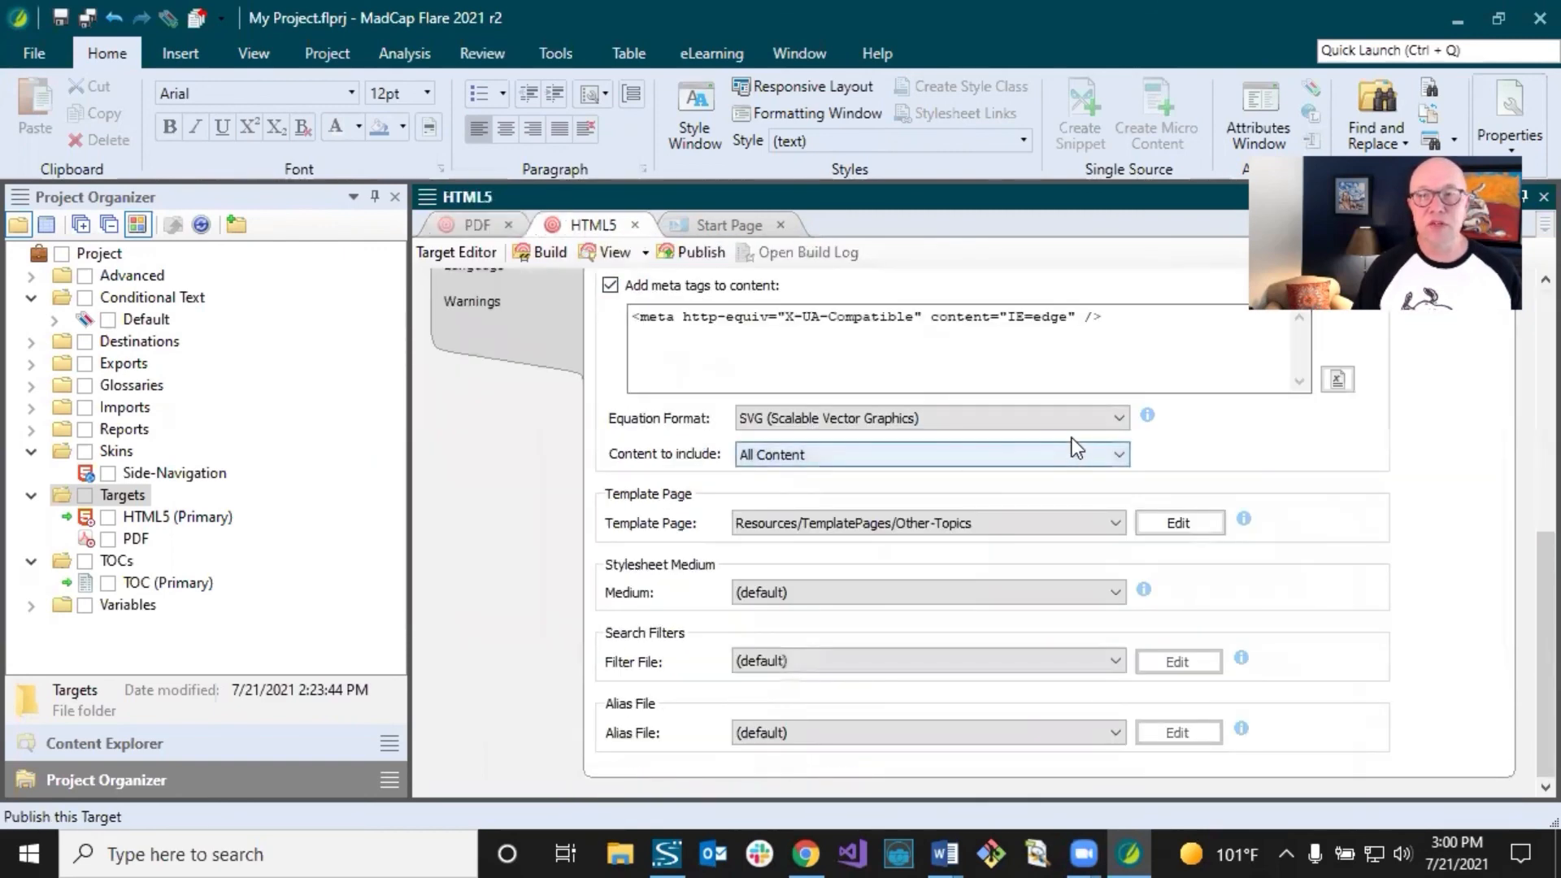
scroll(1527, 363, up, 5)
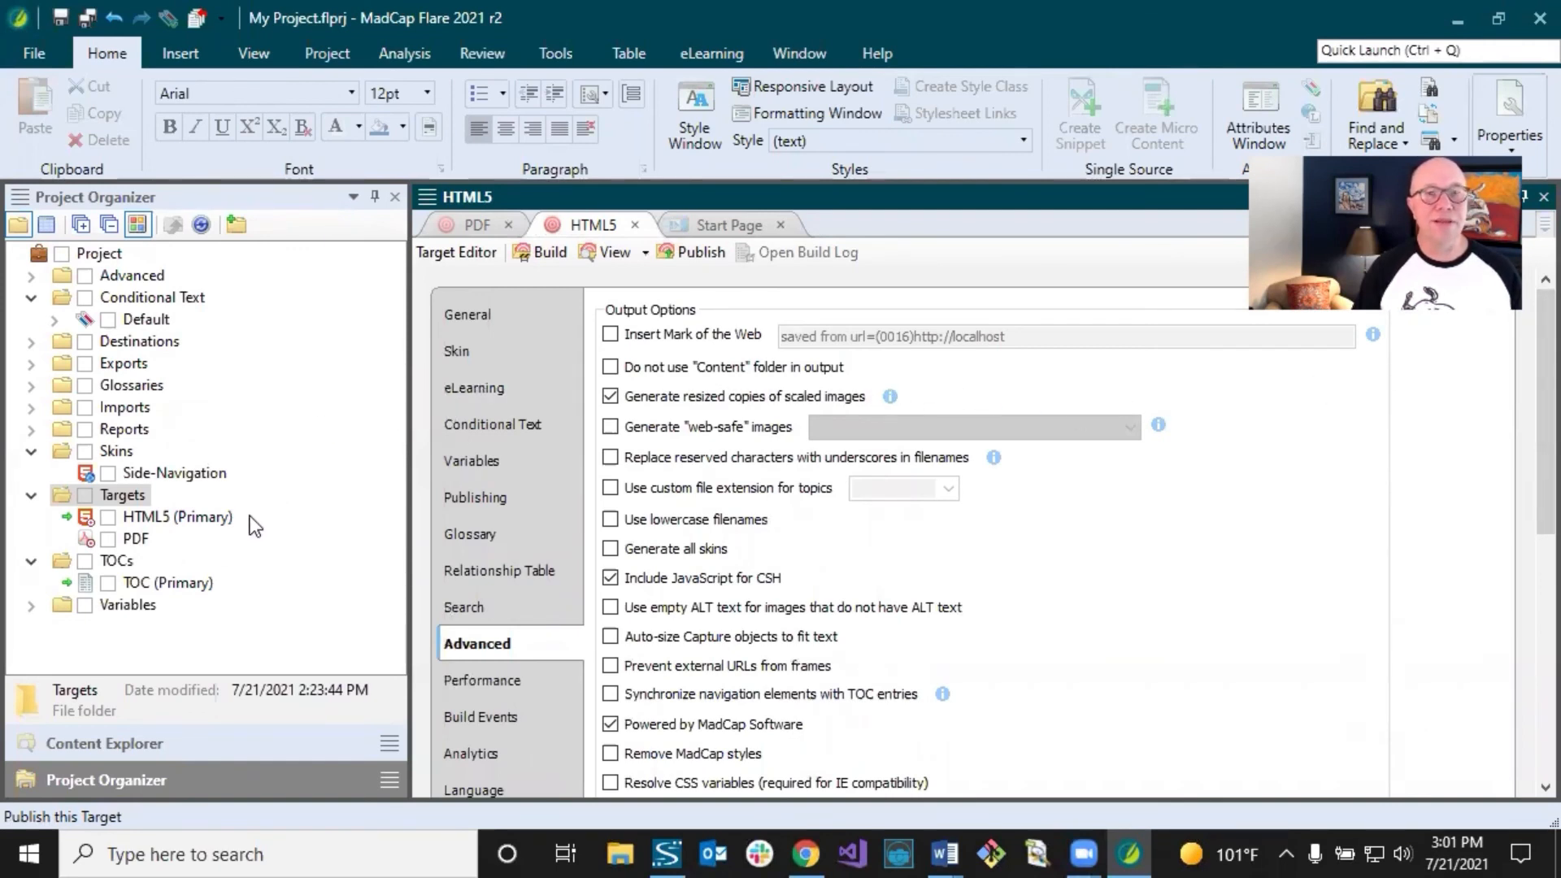
click(326, 53)
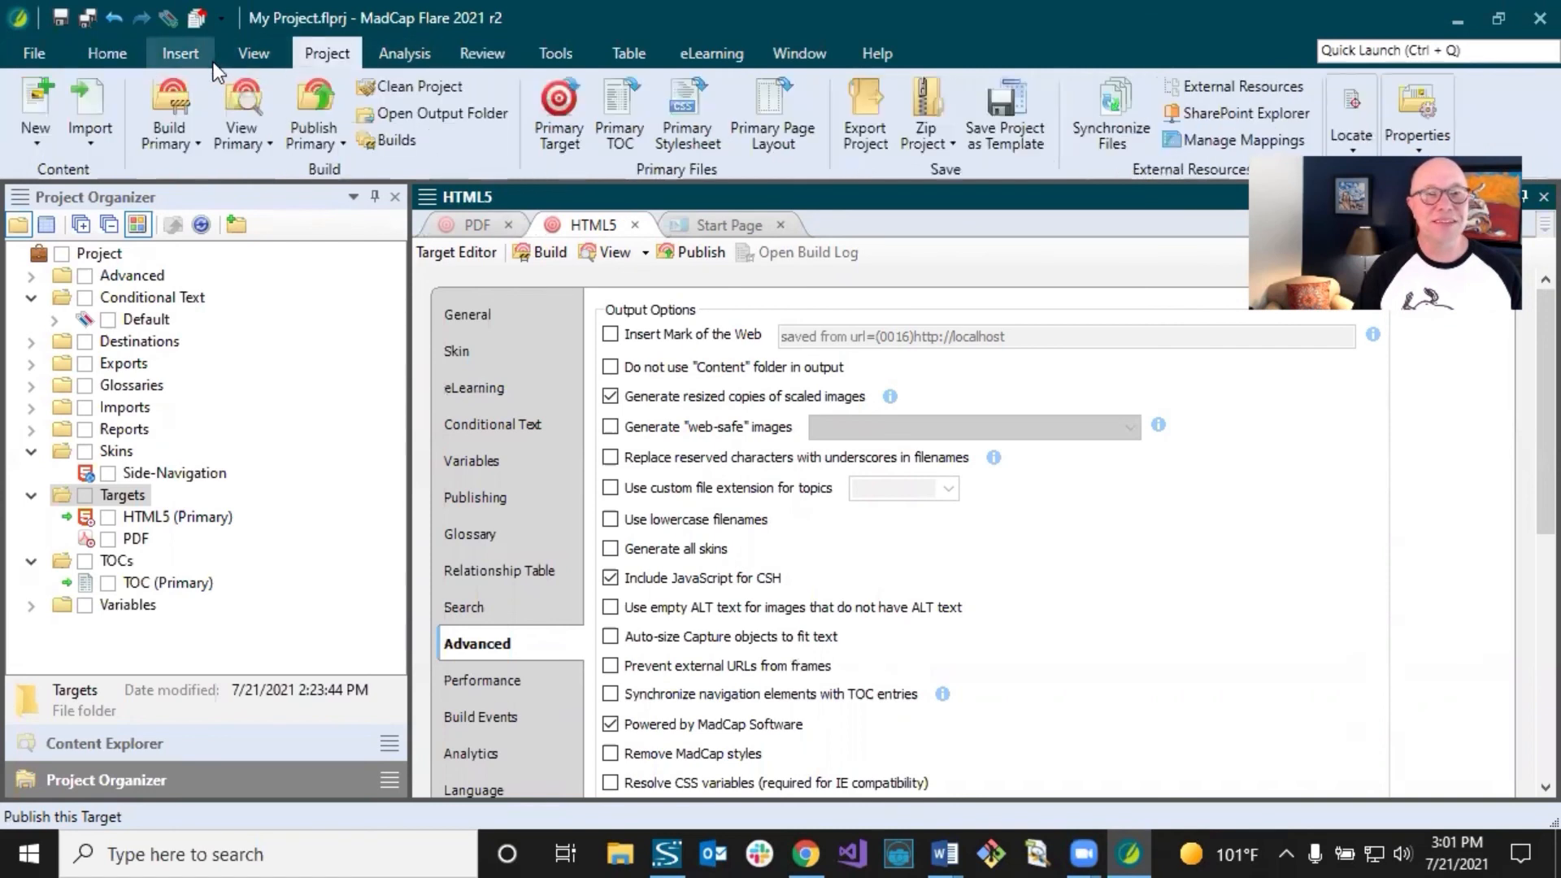
click(137, 517)
right_click(138, 517)
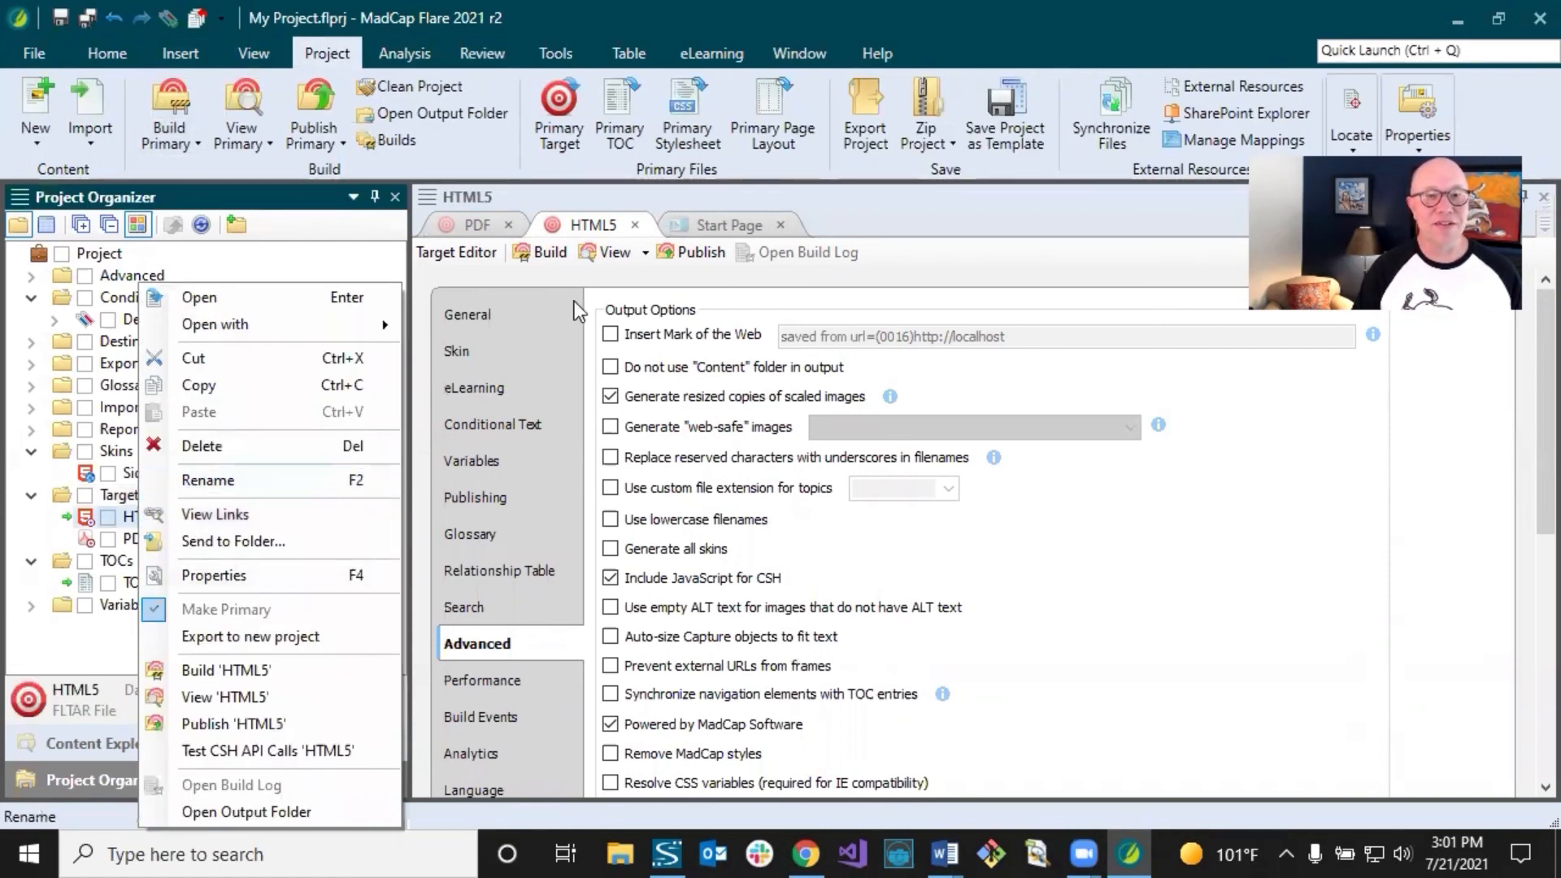
- Build the HTML5 target and reduce the height of the Builds pane
click(590, 226)
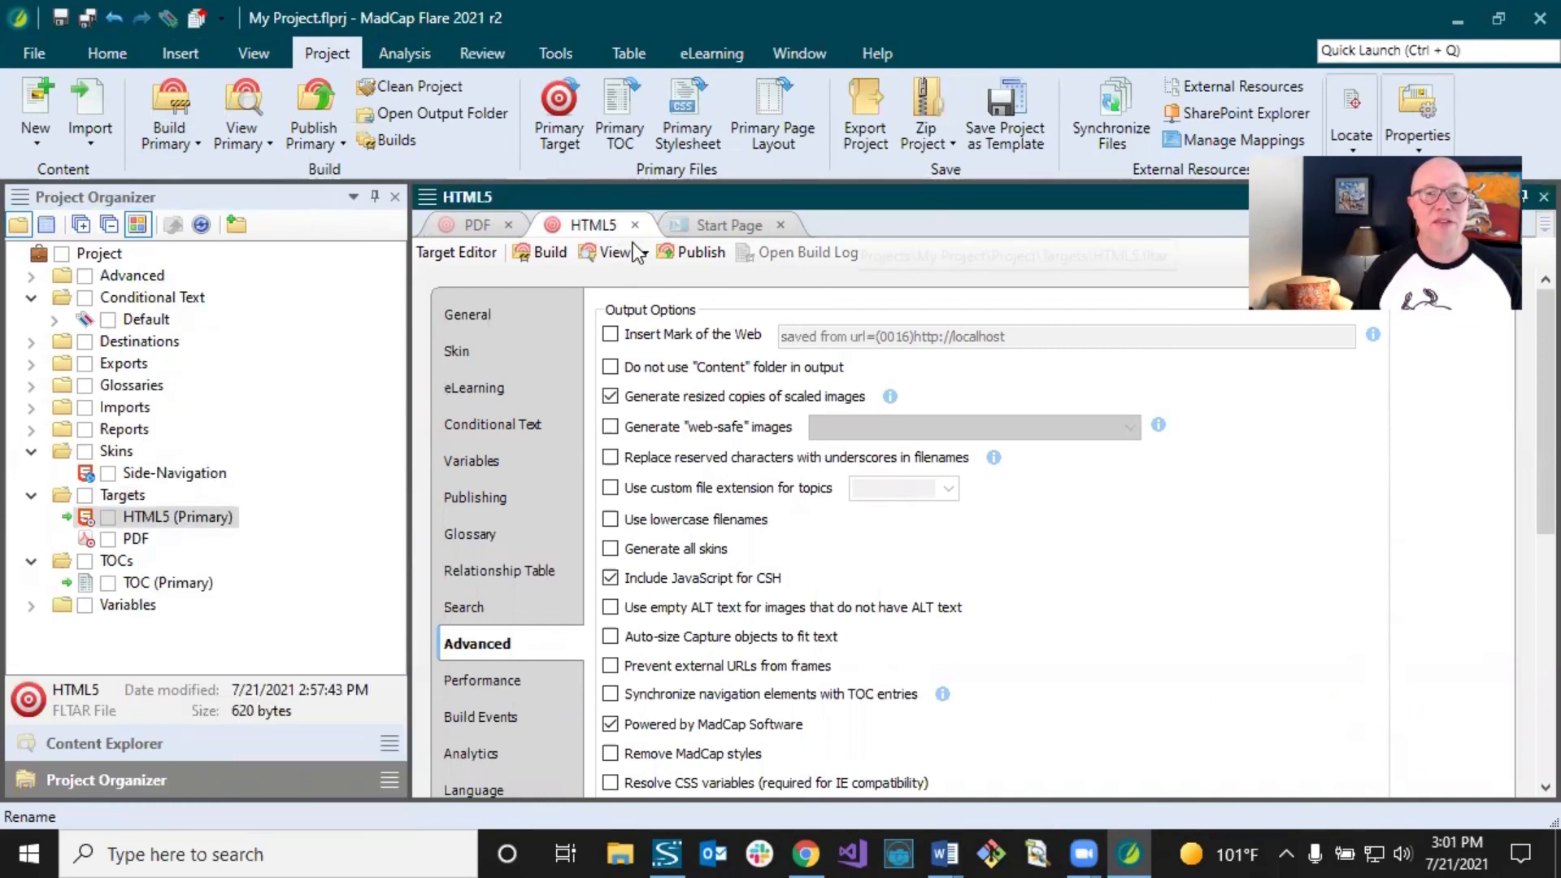
click(553, 261)
drag(660, 497, 660, 626)
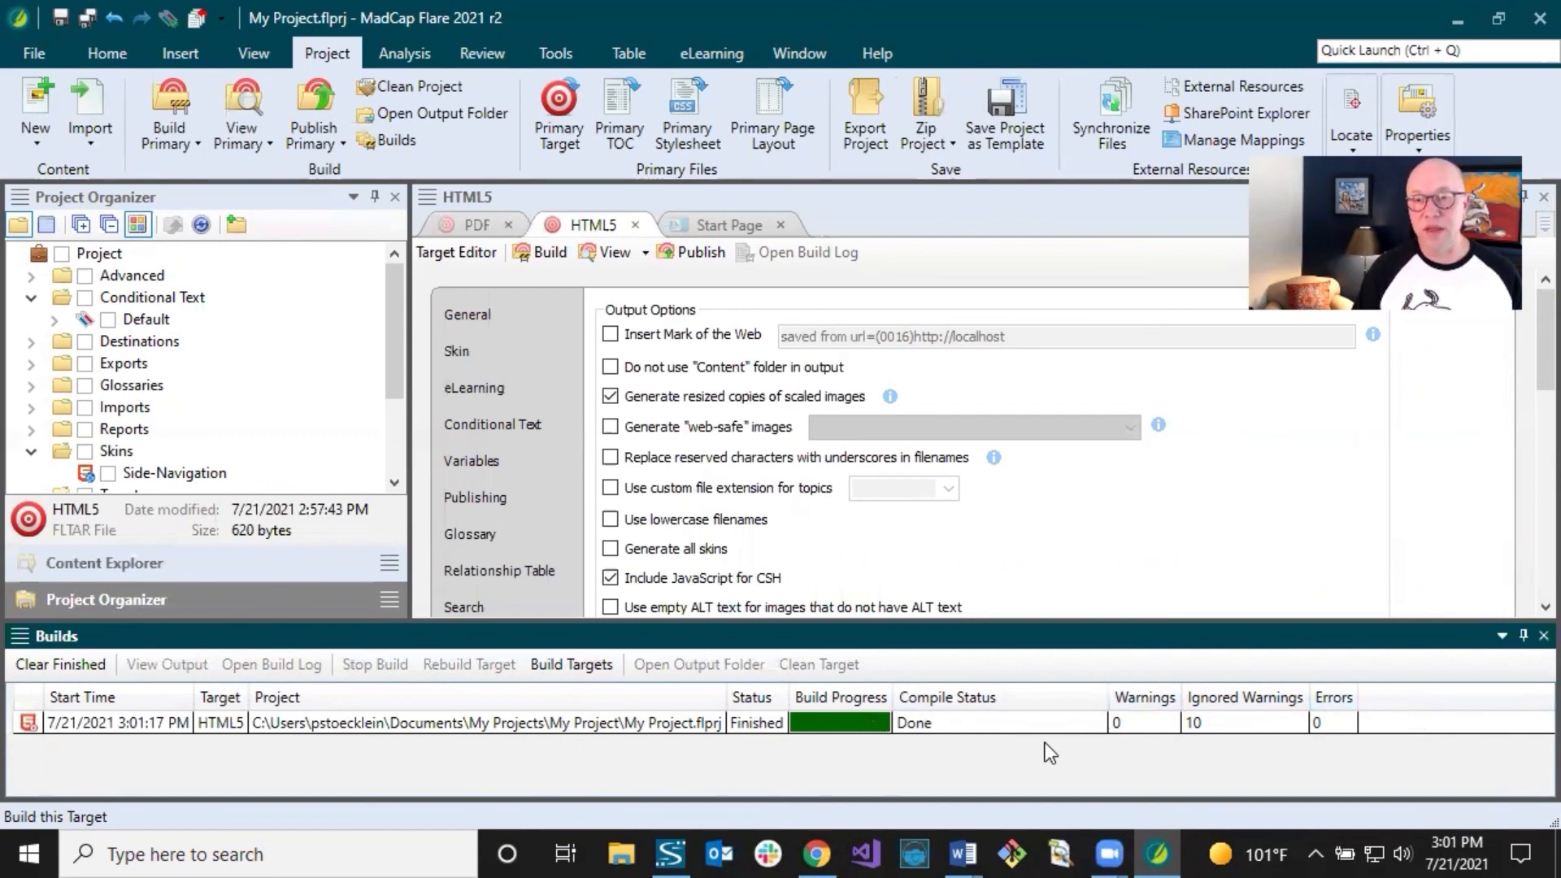
- View the finished HTML5 build's output in the browser, expand Getting Started in the side navigation, and look through the home page
click(1027, 718)
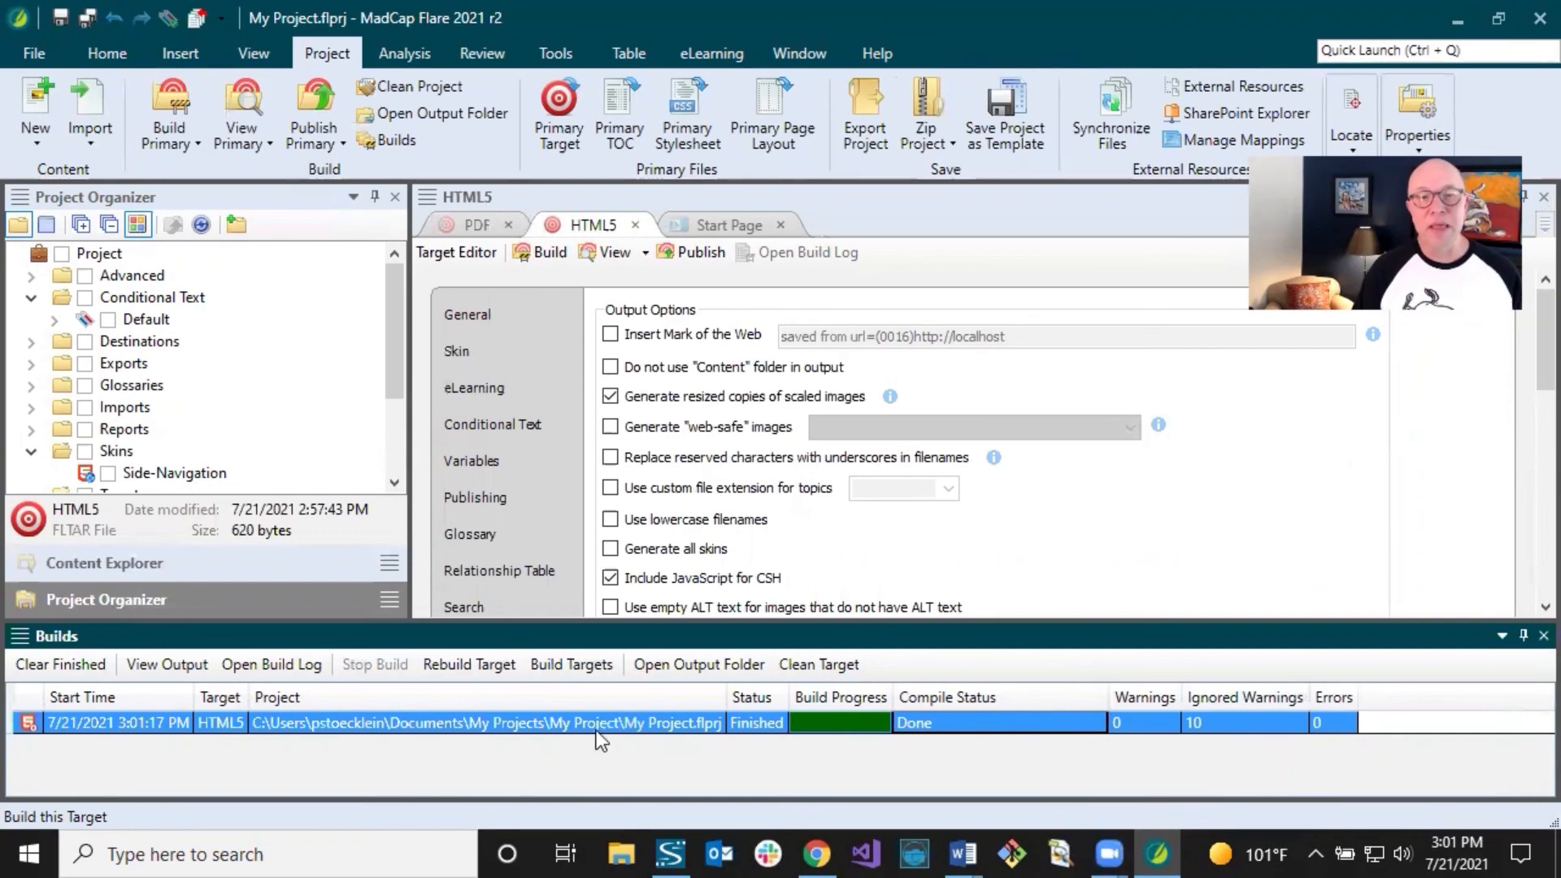
double_click(569, 725)
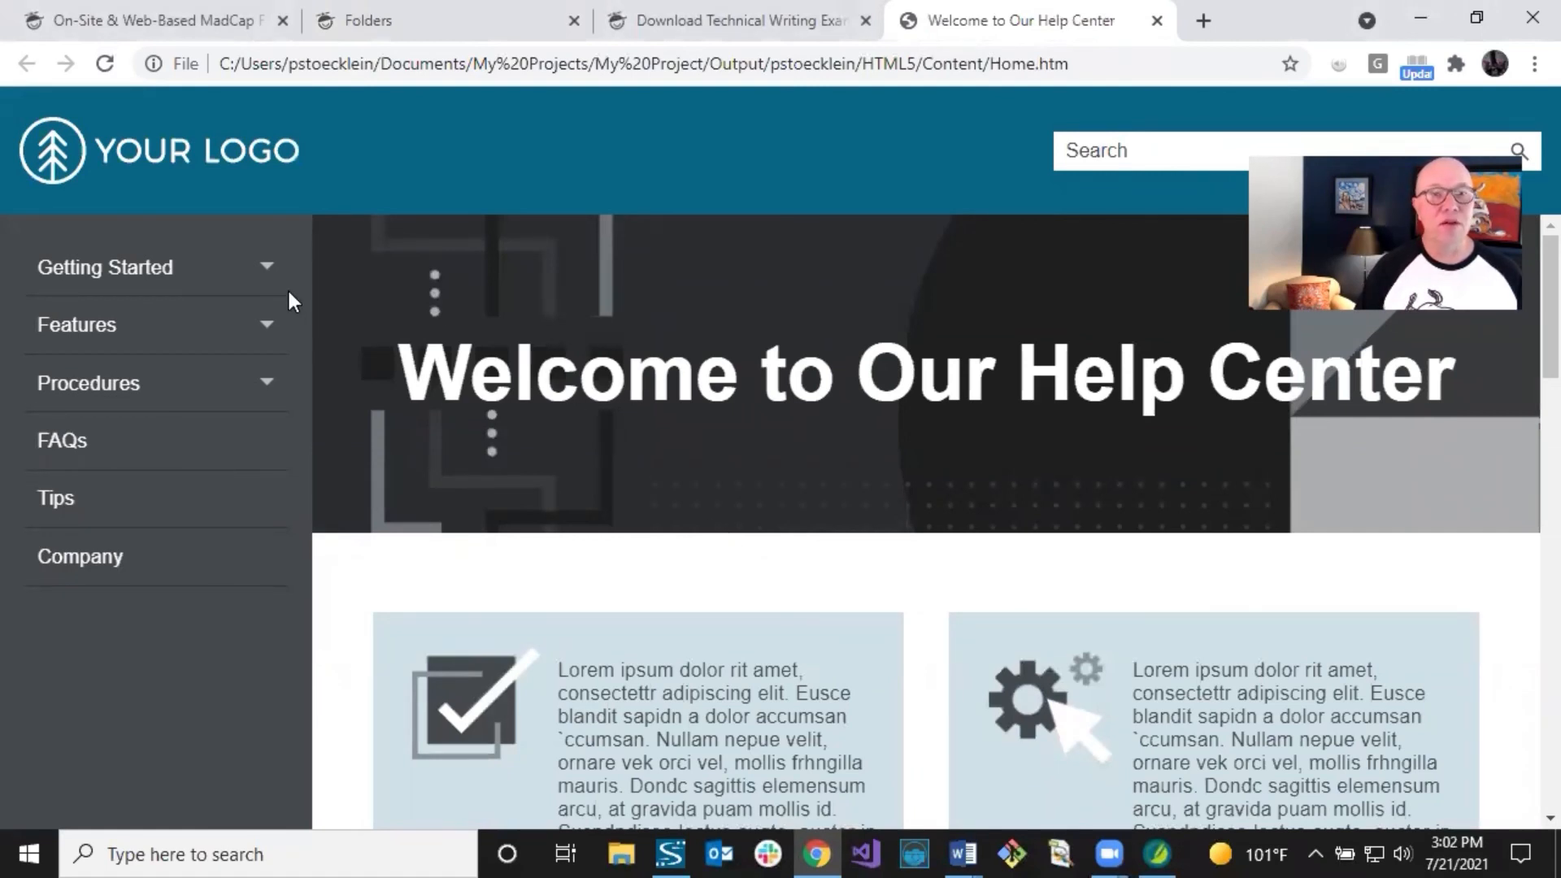
click(267, 272)
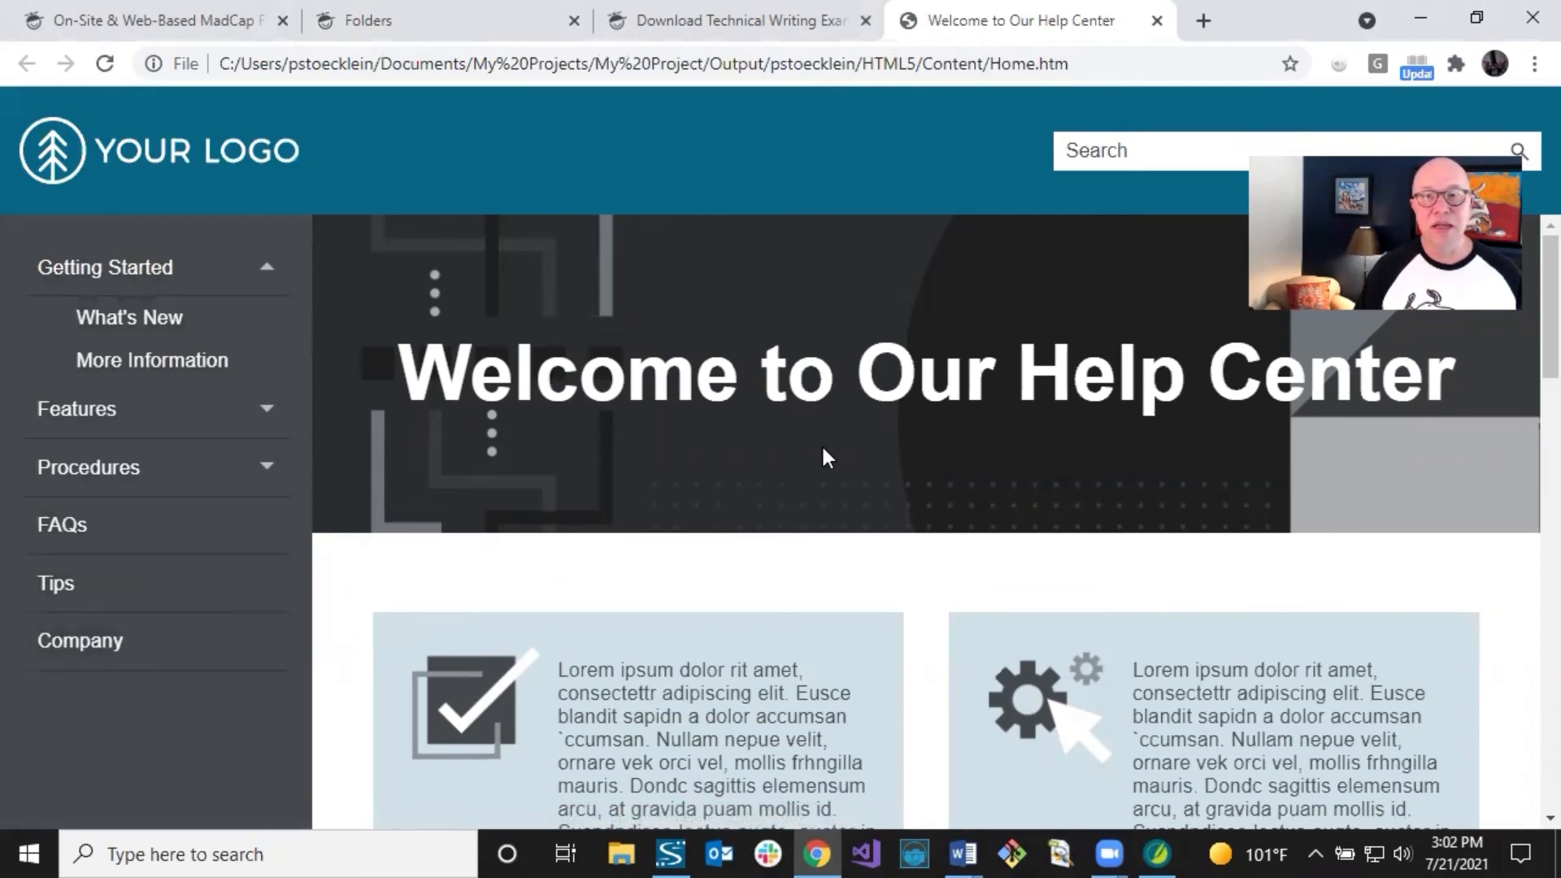
scroll(842, 456, down, 8)
scroll(842, 456, down, 5)
scroll(840, 460, up, 5)
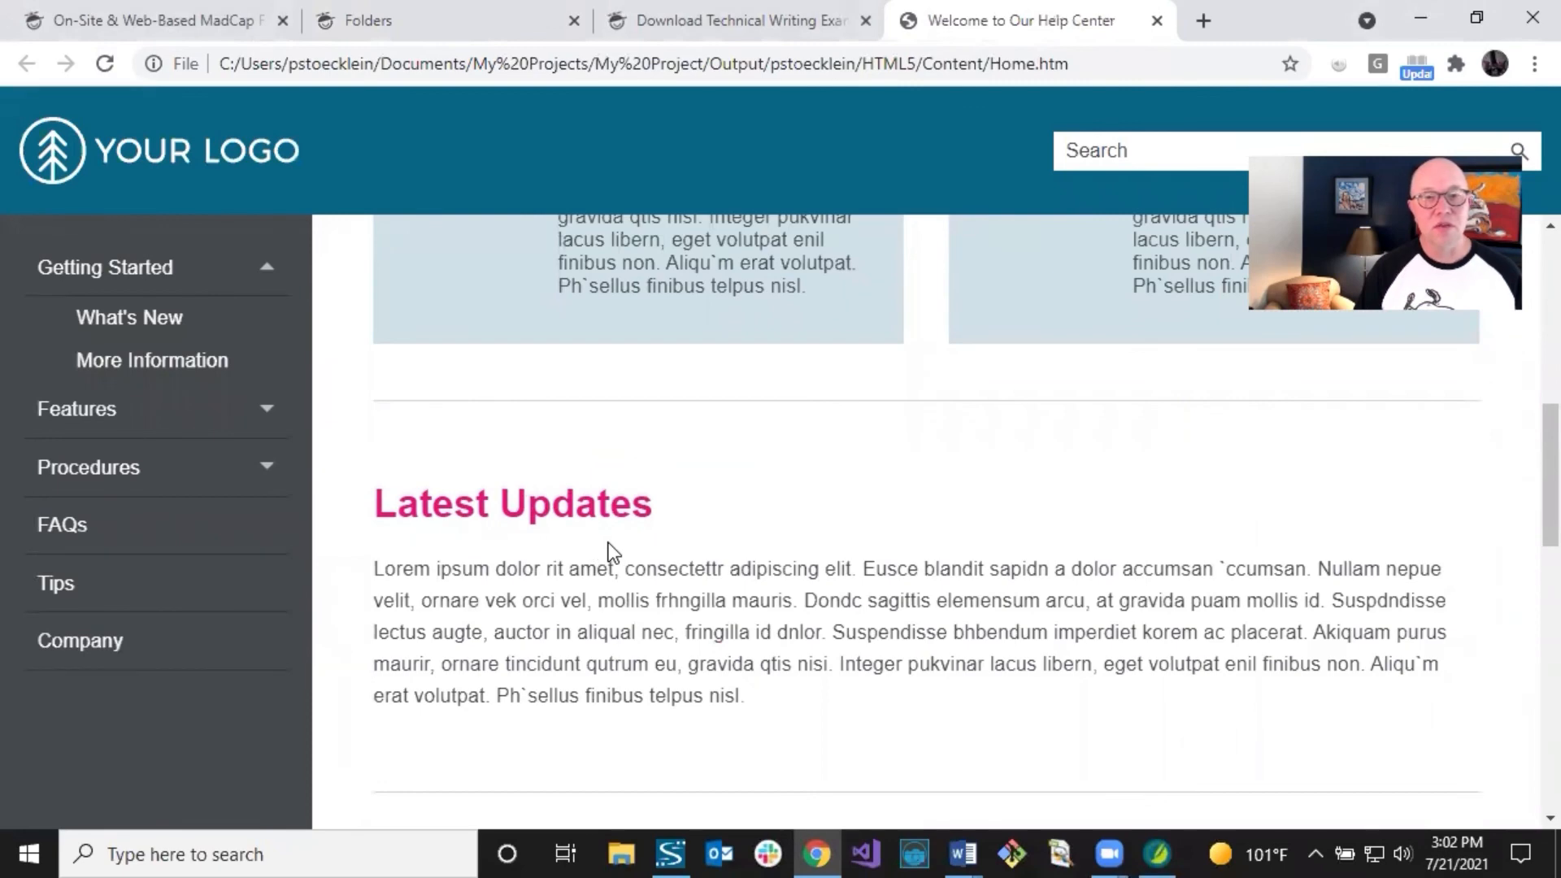
scroll(553, 519, up, 1)
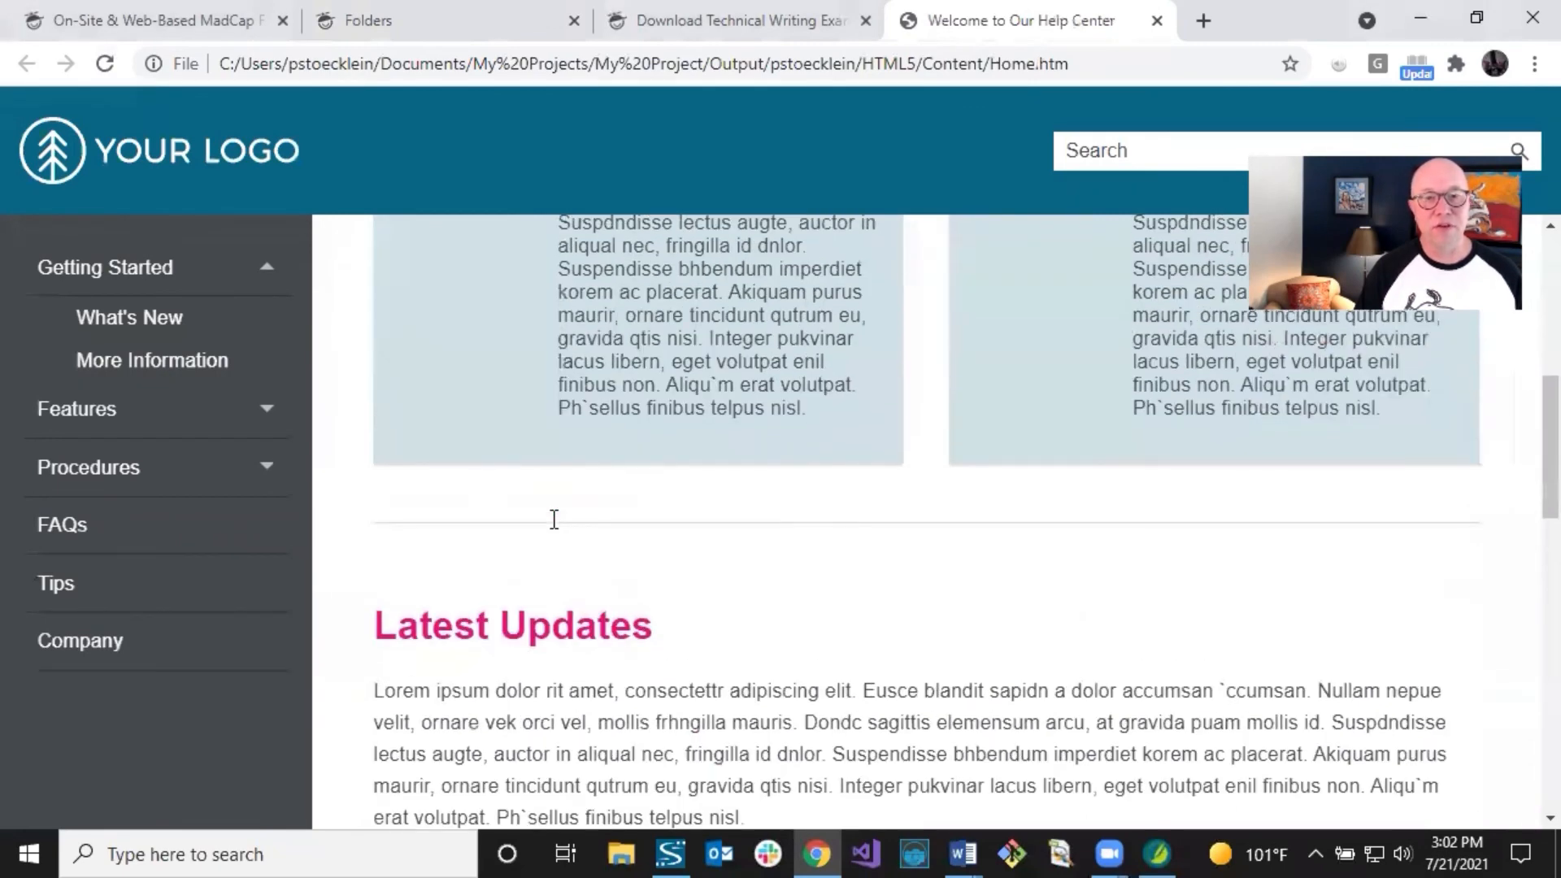
scroll(559, 530, up, 5)
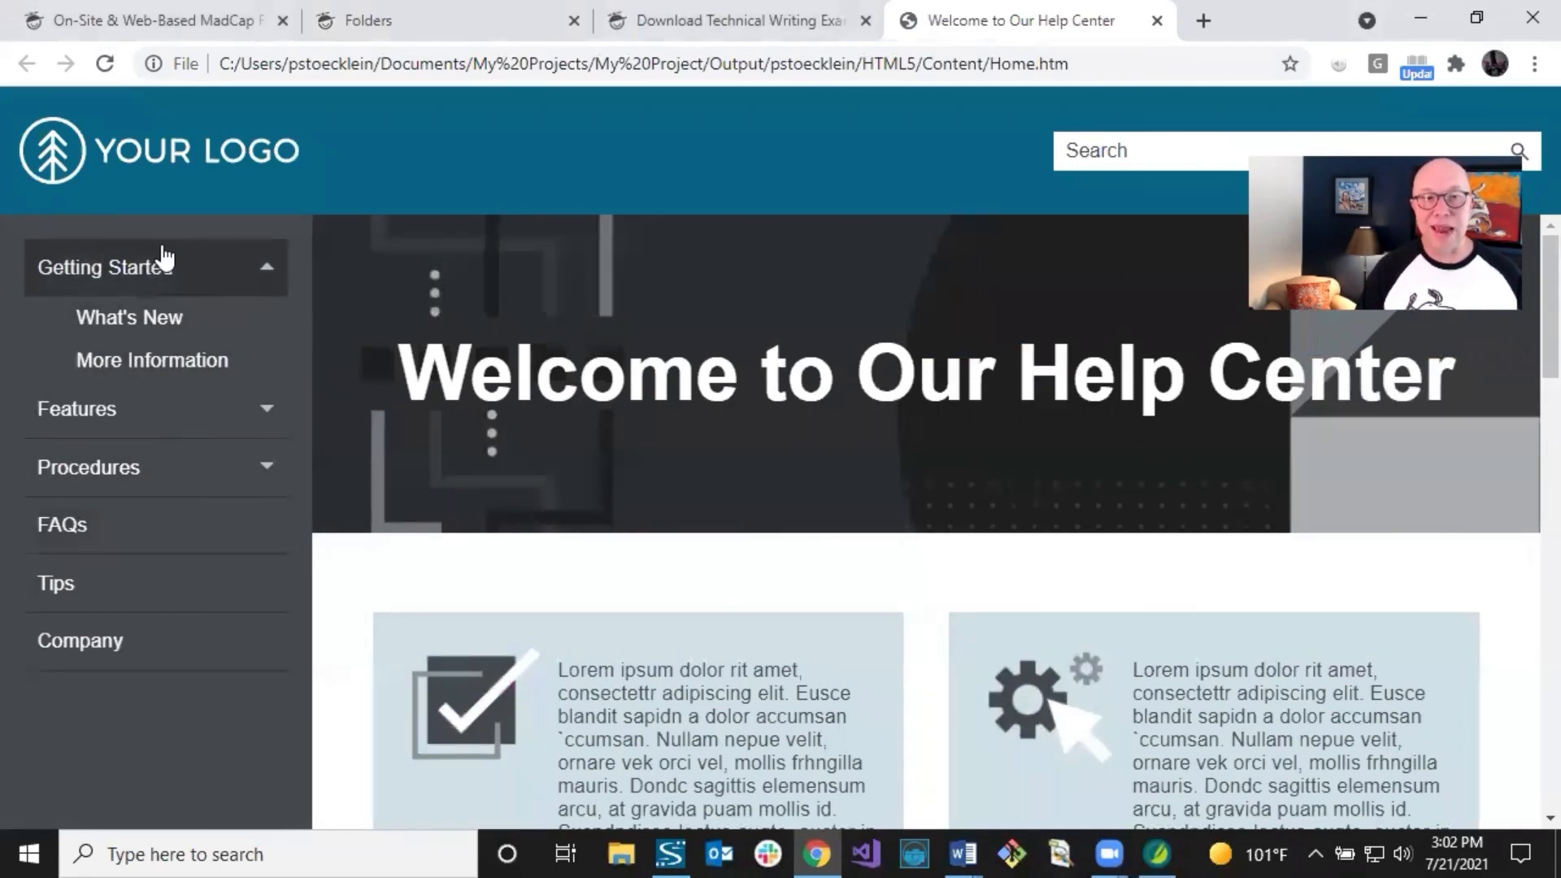
- Search the help output for "my topics" and open the My Topics result
click(1119, 152)
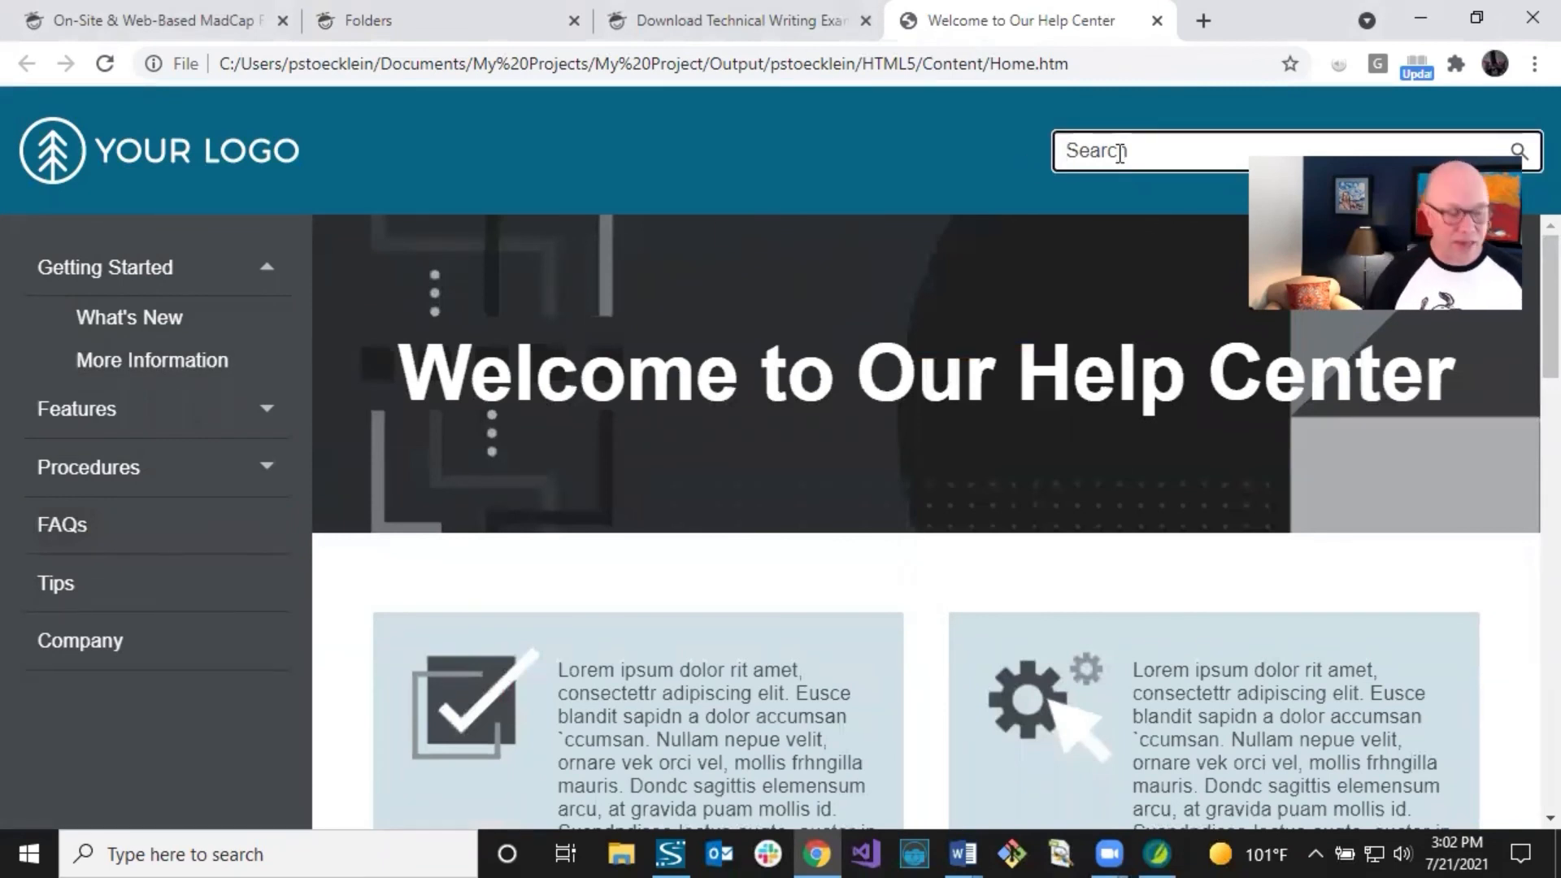
text(my topics)
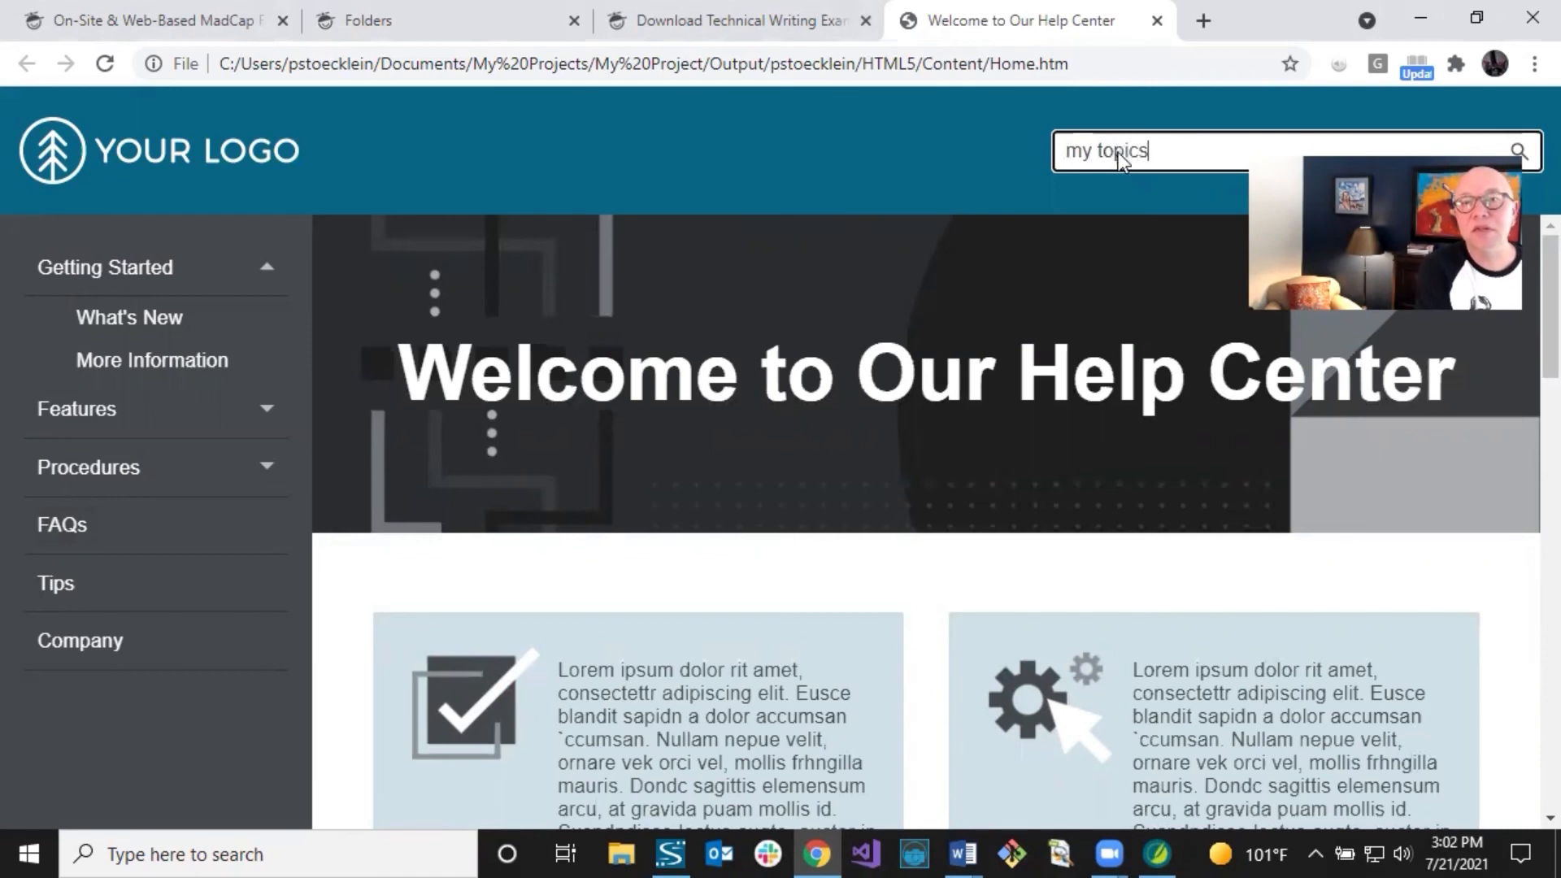
key(Return)
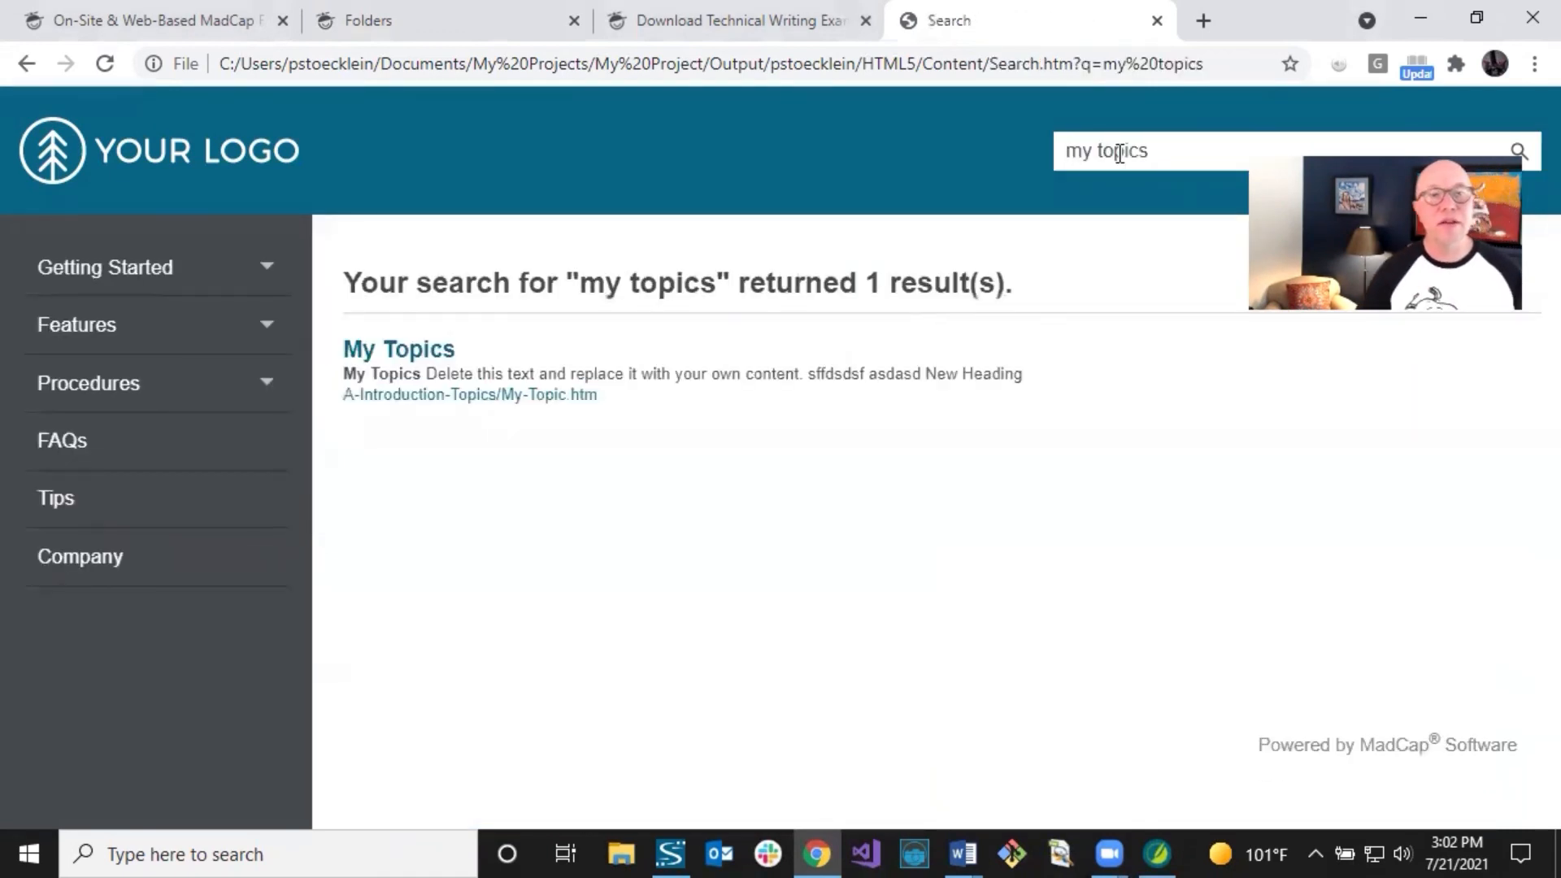
click(424, 351)
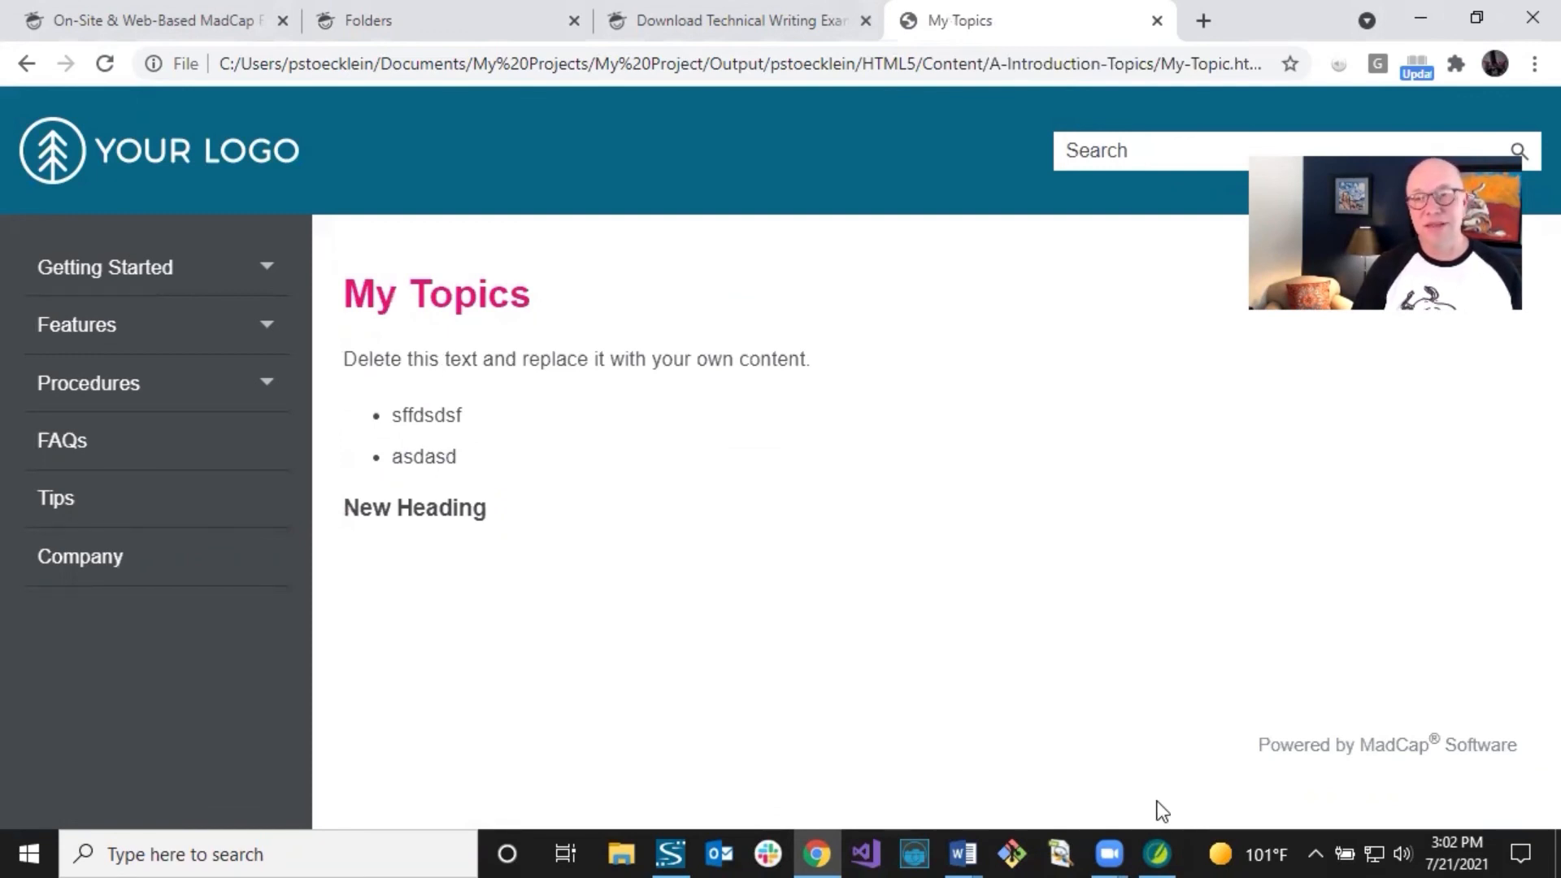
- Switch back to MadCap Flare, open the HTML5 build's output folder, examine the generated files, and close the folder
click(1157, 852)
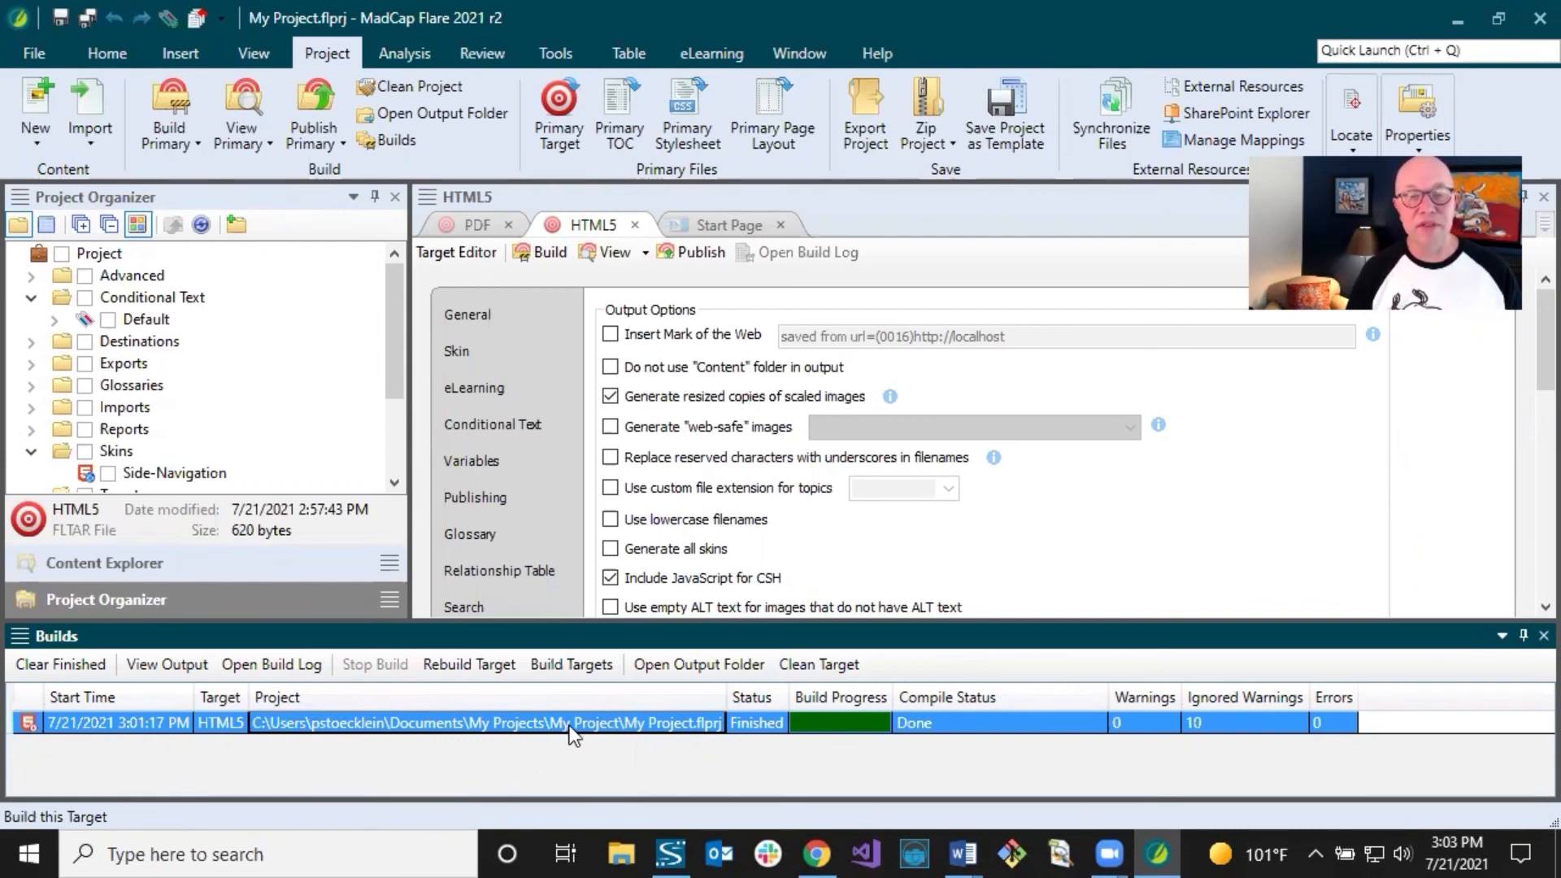
click(680, 666)
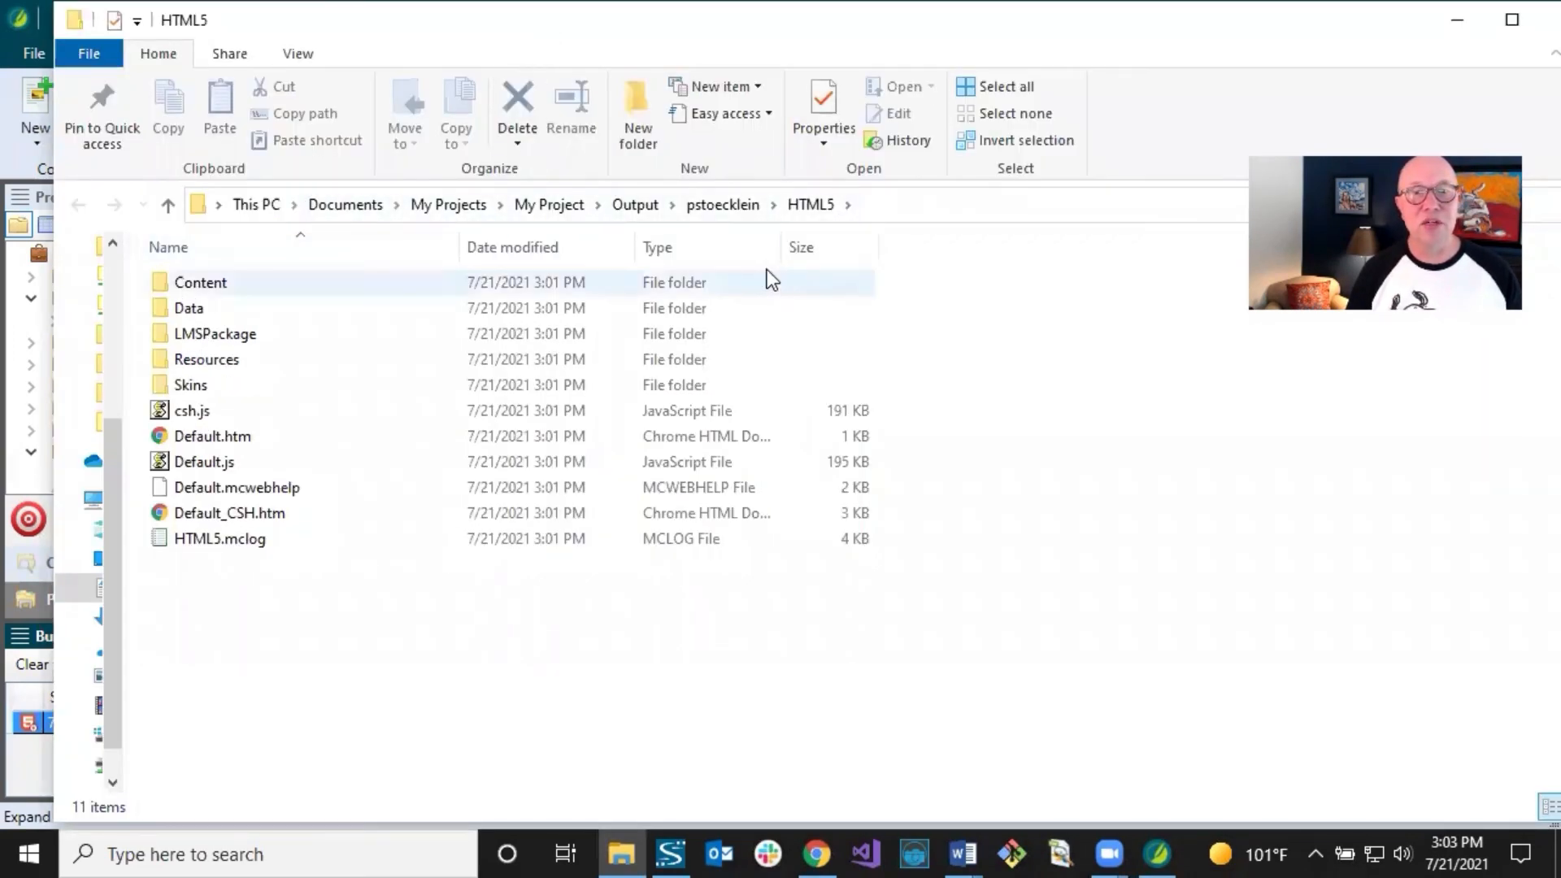
click(206, 287)
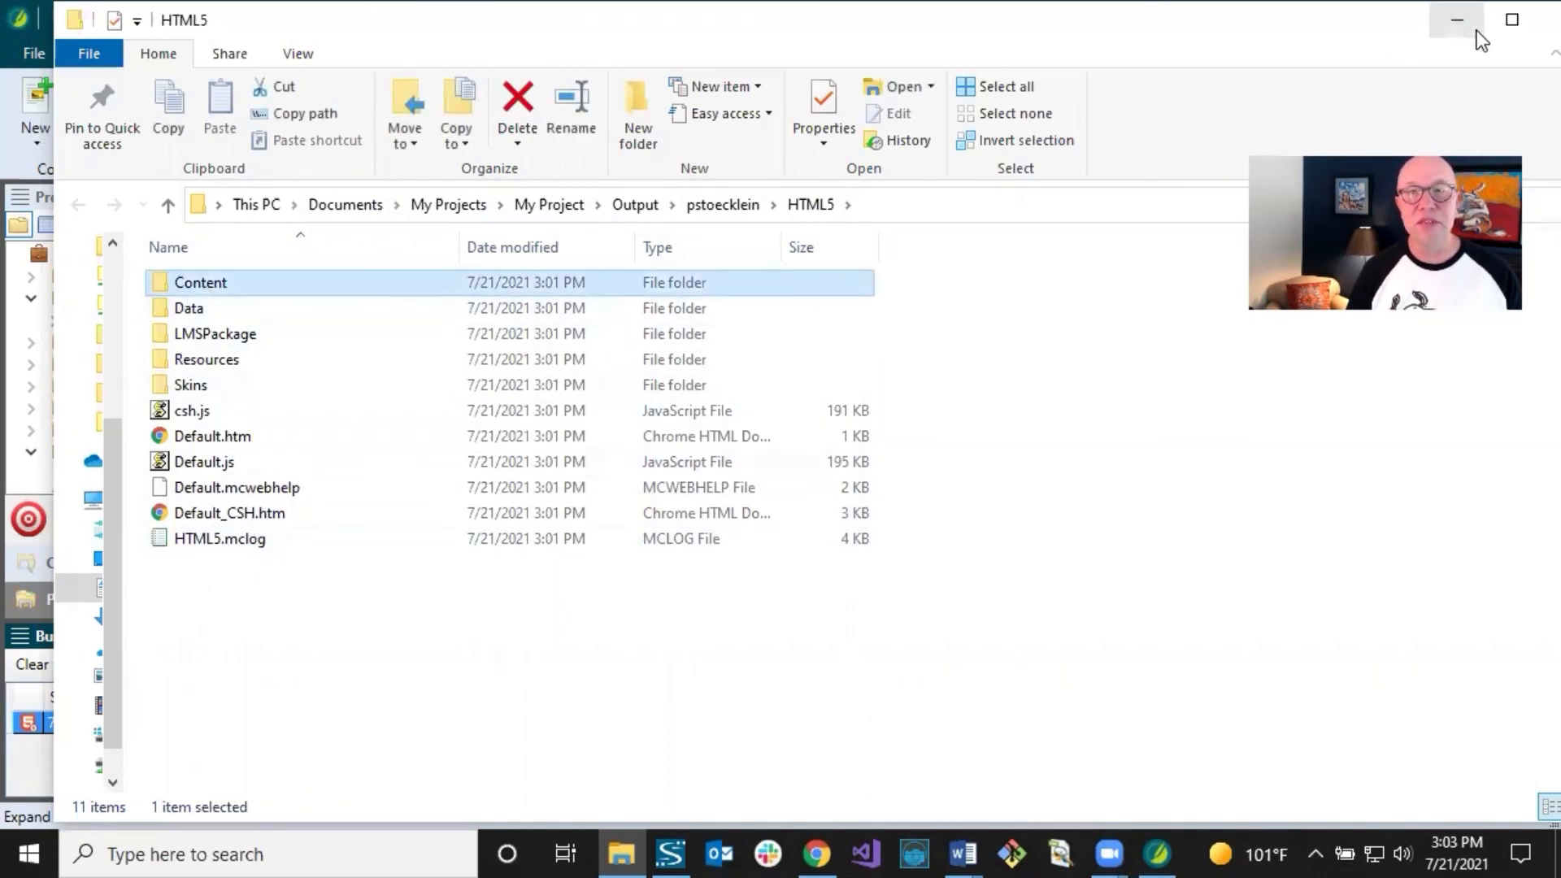
drag(1367, 30, 1327, 37)
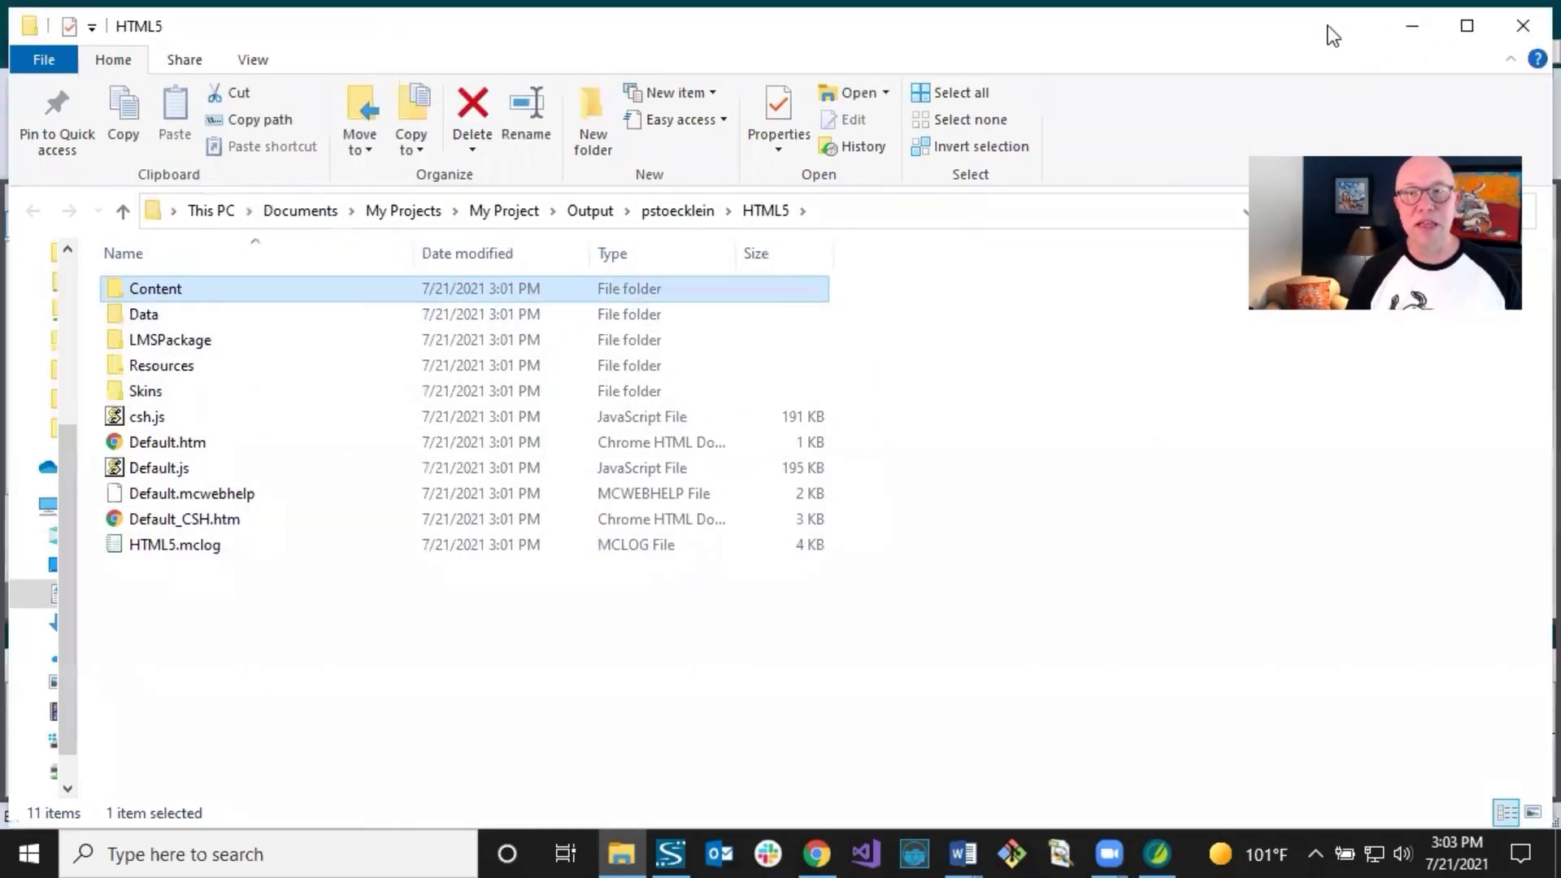
click(1522, 31)
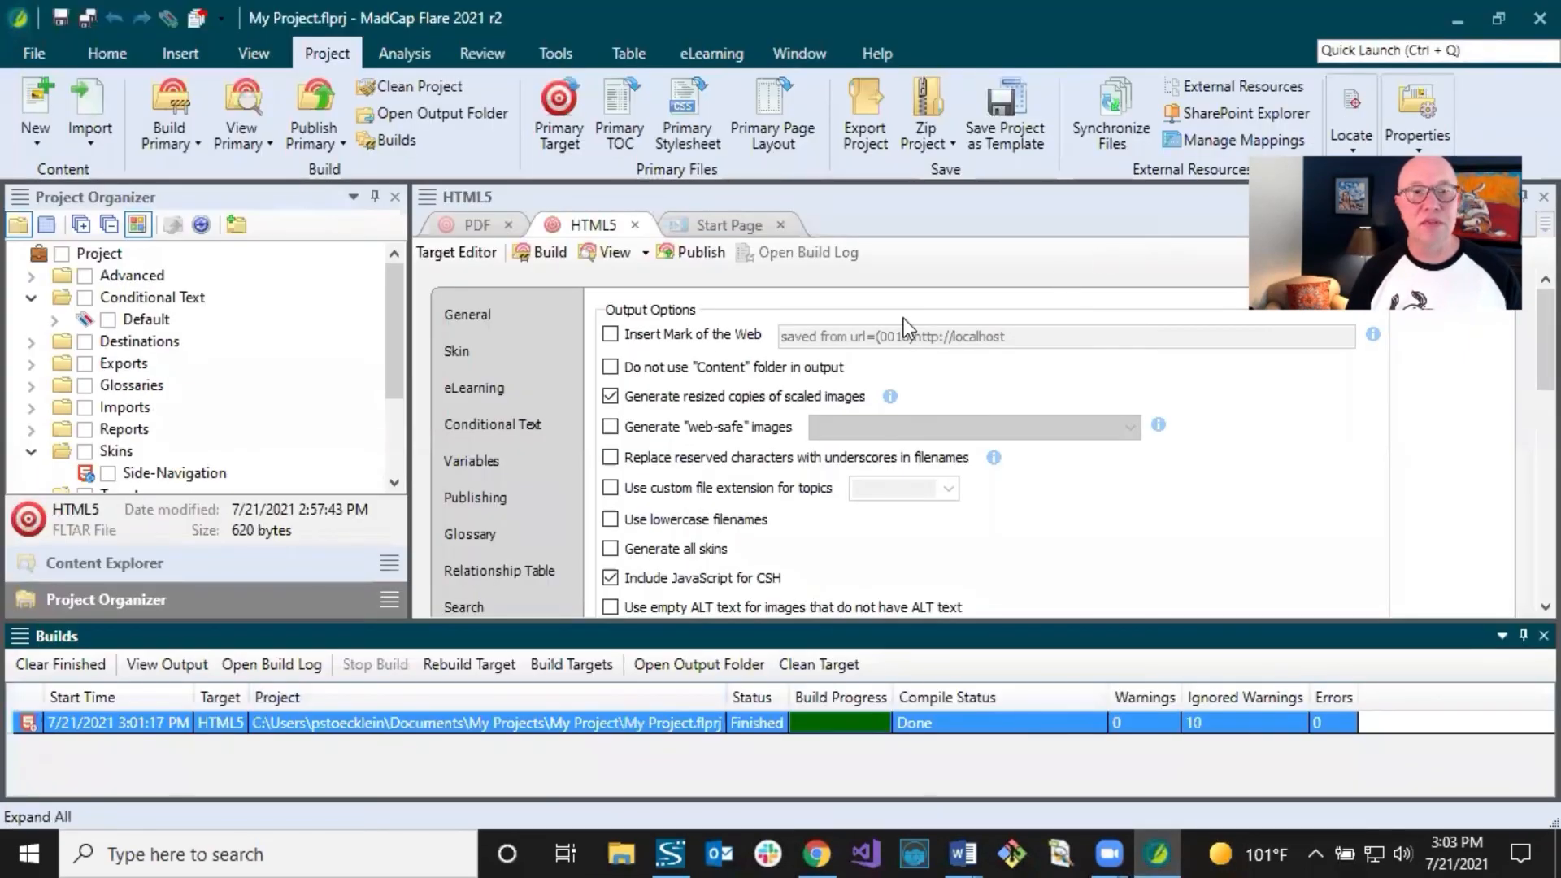